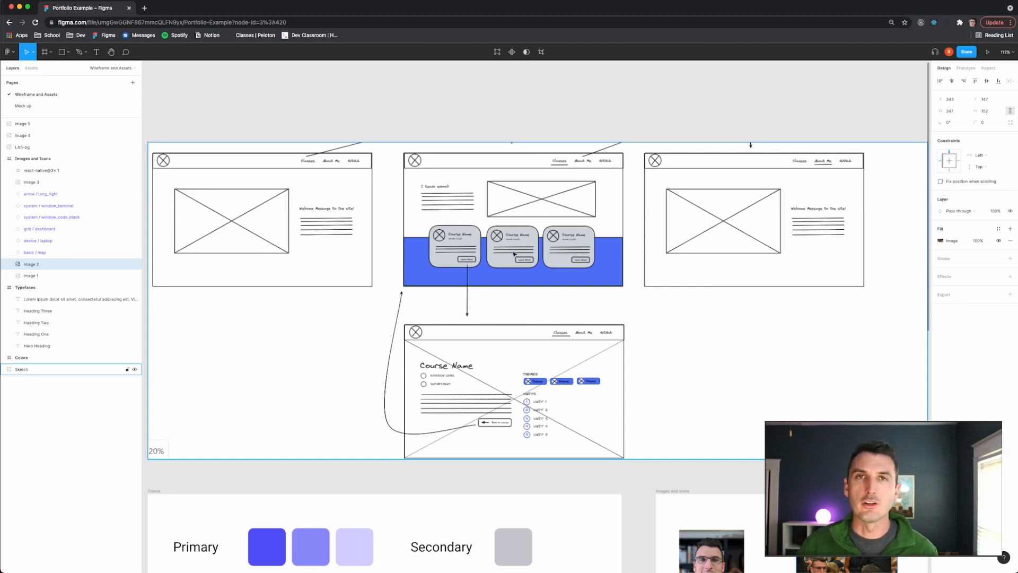
- Open the Mock up page and copy the Landing frame's welcome heading into the Classes frame
scroll(620, 326, "down", 1)
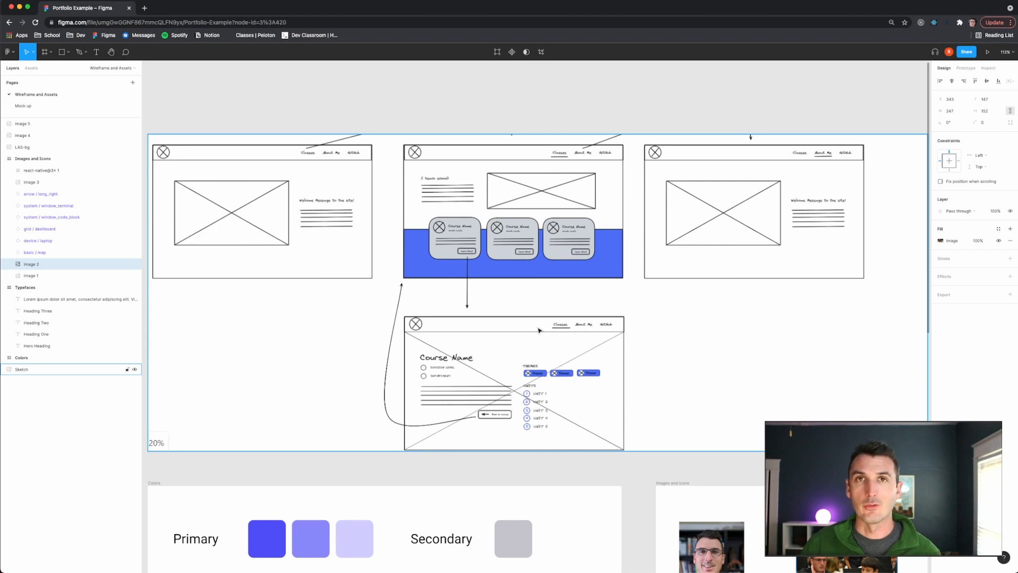
left_click(49, 109)
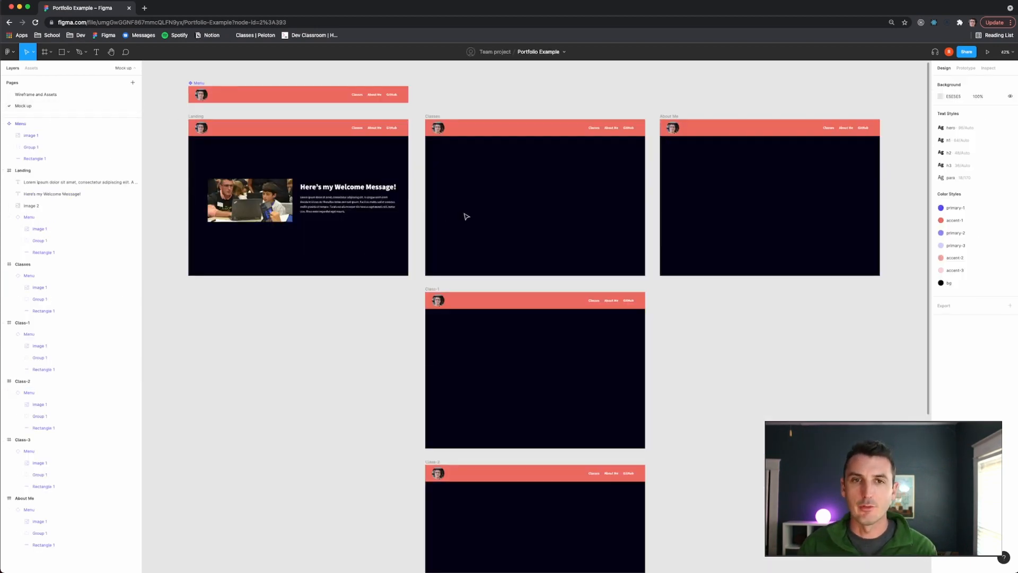
scroll(466, 216, "up", 6)
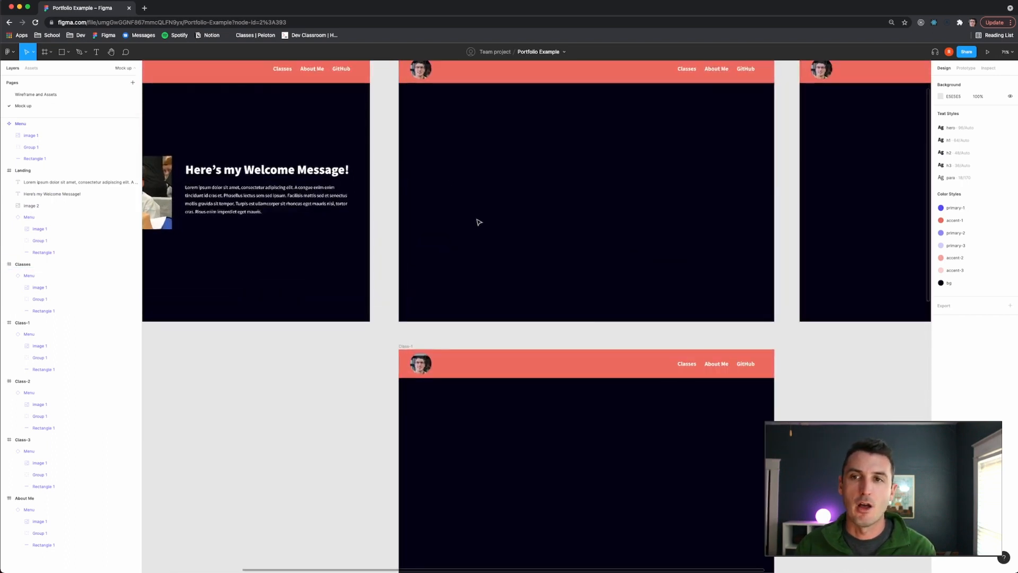
scroll(478, 222, "up", 1)
left_click(275, 177)
key("super+c")
key("super+v")
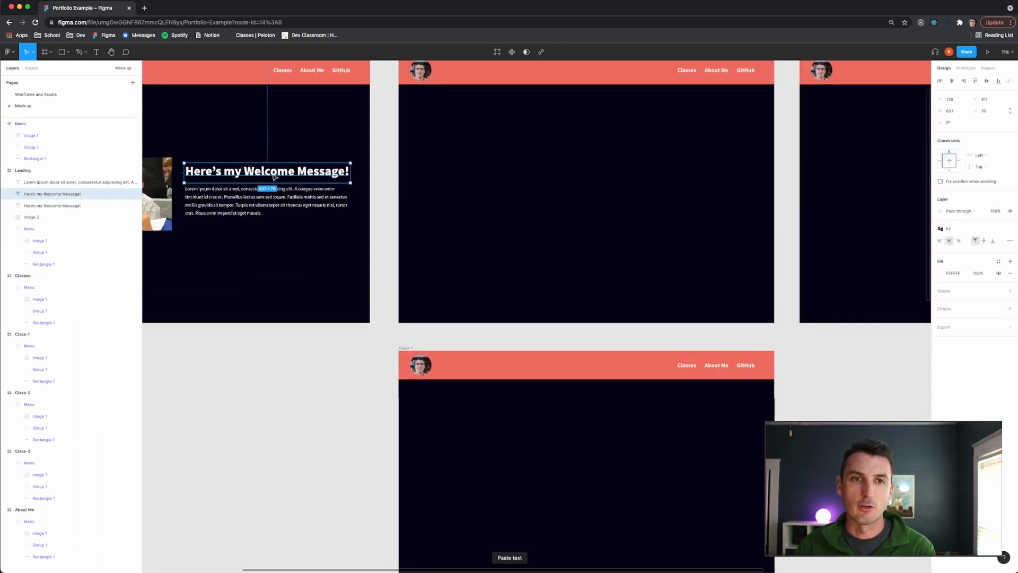
left_click_drag(454, 166, 505, 173)
- Copy the Landing frame's lorem ipsum paragraph into the Classes frame below the heading
scroll(505, 172, "up", 3)
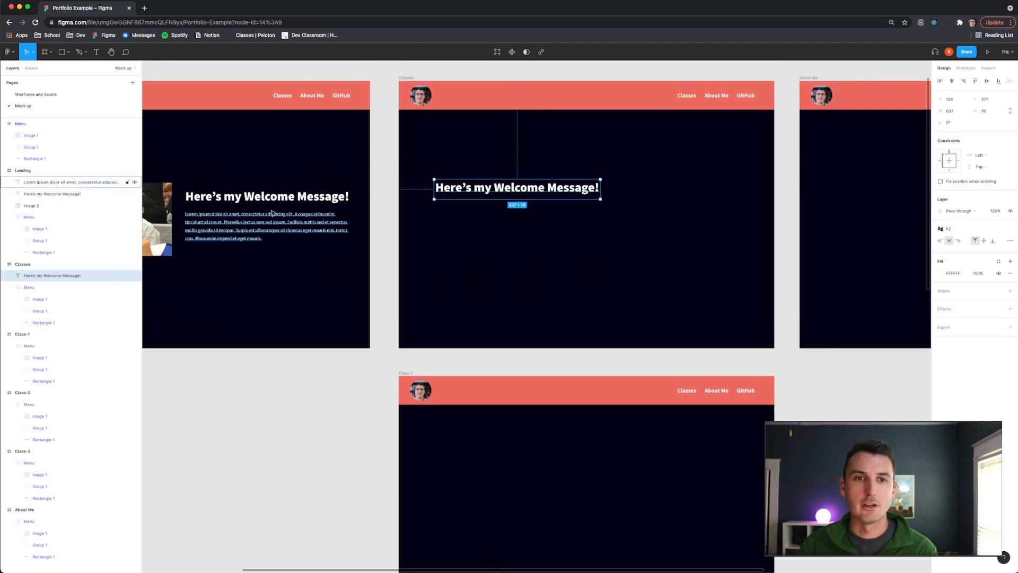
left_click(256, 223)
key("super+c")
key("super+v")
left_click_drag(256, 222, 491, 216)
- Change the copied heading's text to "I teach school!"
left_click(517, 187)
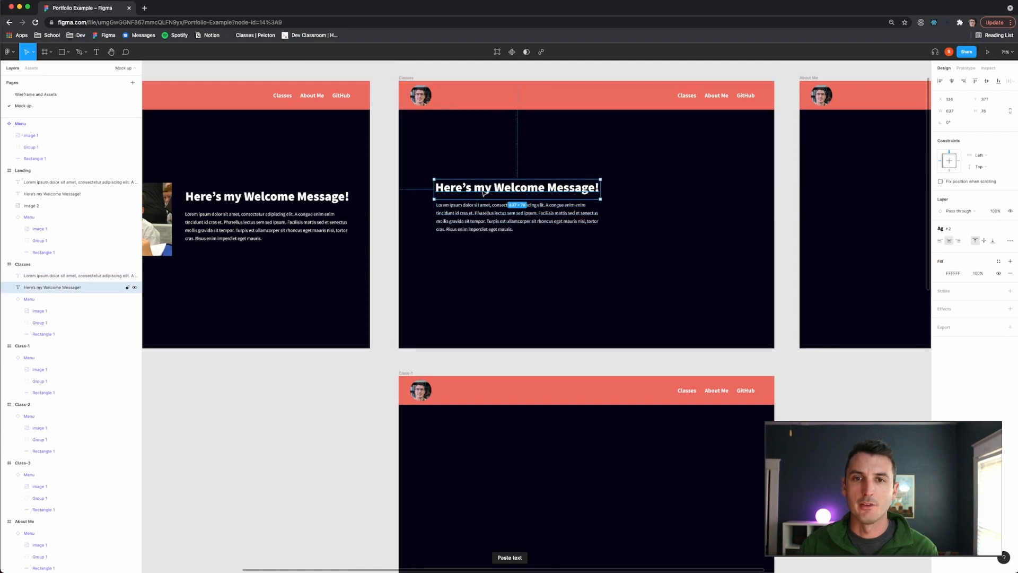
double_click(517, 187)
key("BackSpace")
type("I Teach")
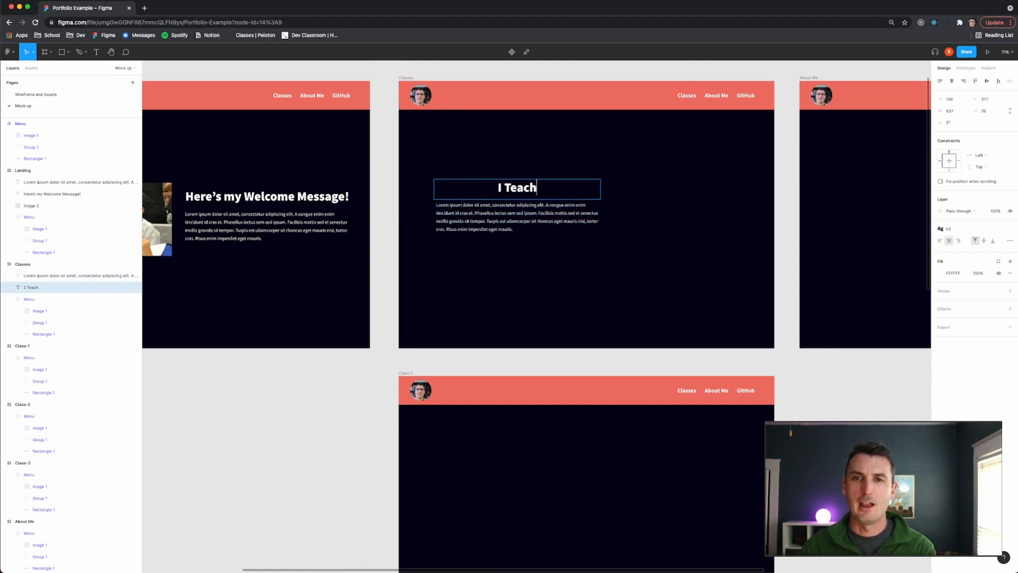
key("BackSpace")
key("BackSpace")
key("BackSpace")
key("BackSpace")
key("BackSpace")
type("teach school!")
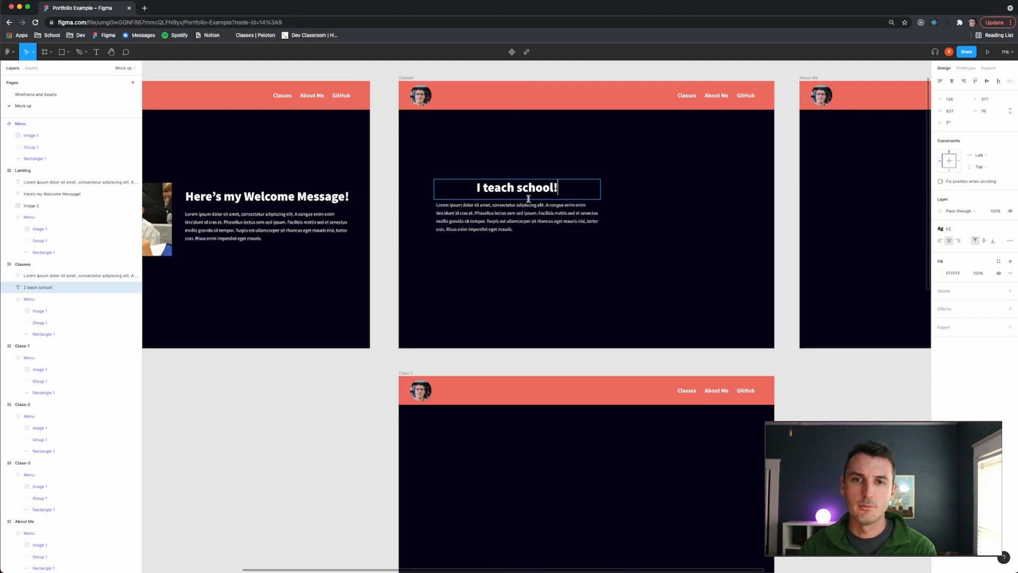
key("Escape")
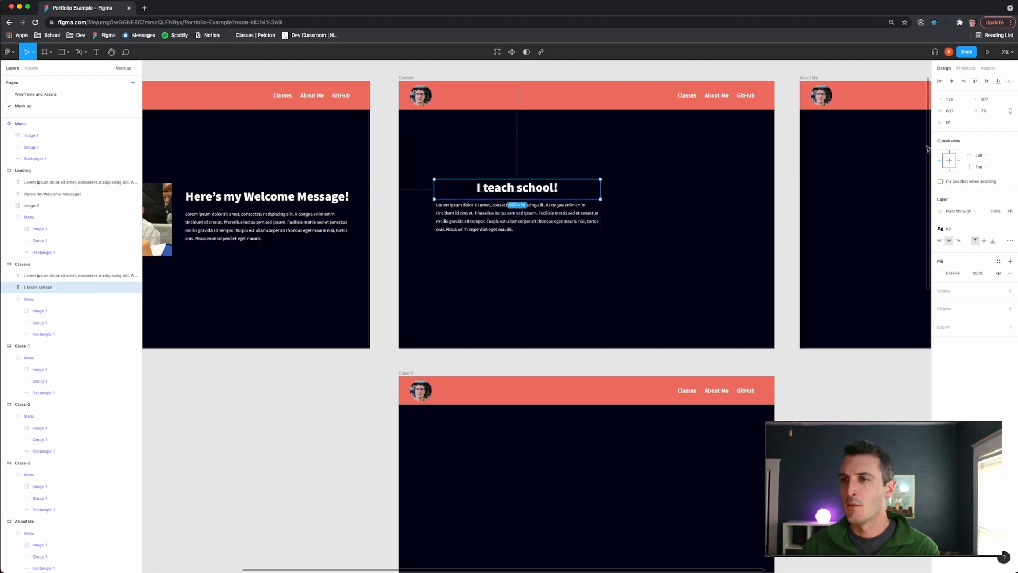
- Left-align the heading and reposition the heading and paragraph within the Classes frame
left_click(940, 240)
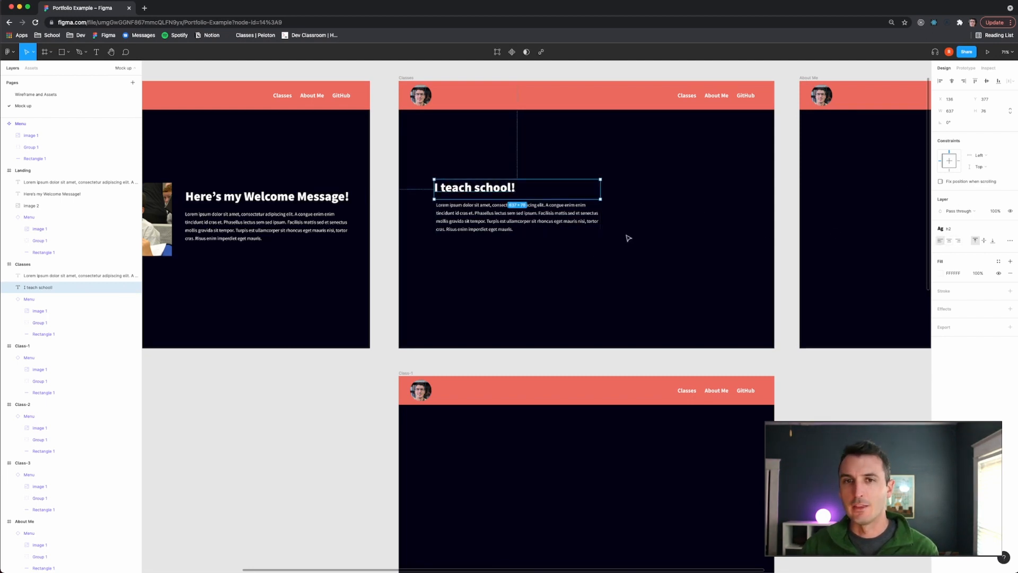
left_click(502, 258)
left_click_drag(459, 195, 459, 185)
mouse_move(465, 224)
left_mouse_down()
mouse_move(463, 210)
mouse_move(465, 228)
left_mouse_up()
left_click_drag(465, 179, 476, 231)
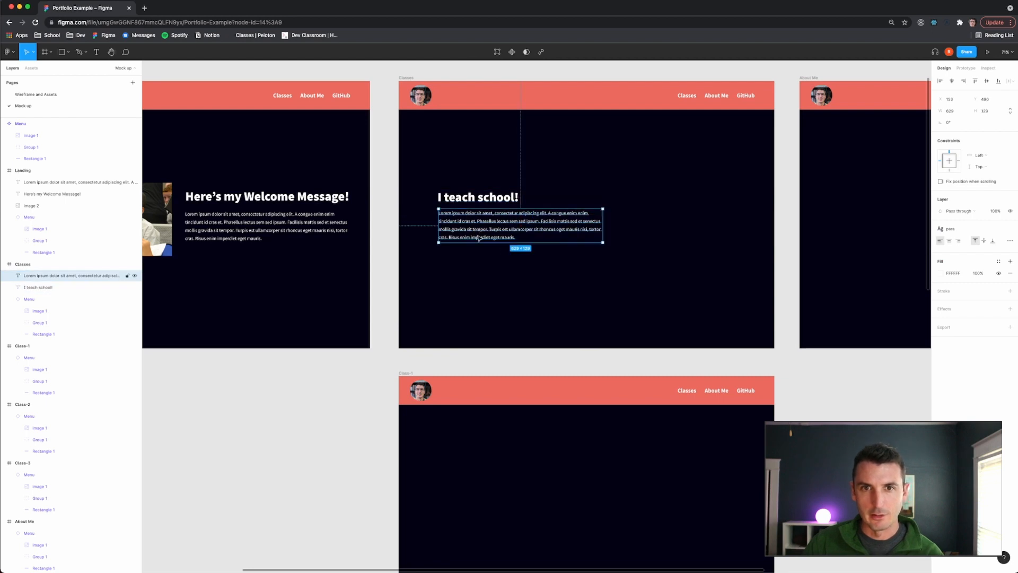
left_click(547, 259)
- Add a layout grid to the Classes frame and set it to 12 columns
left_click(406, 79)
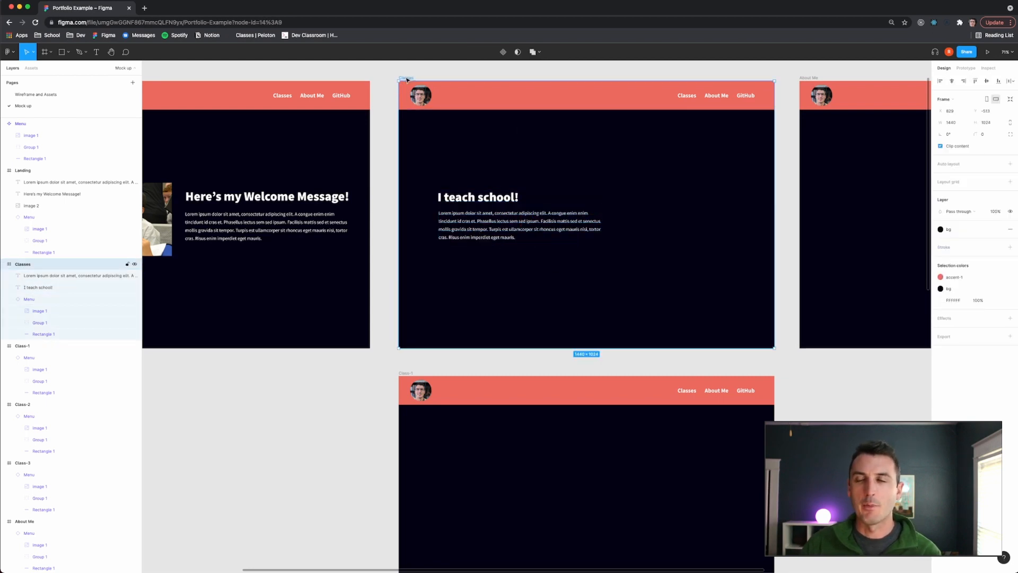
left_click(999, 184)
left_click(974, 174)
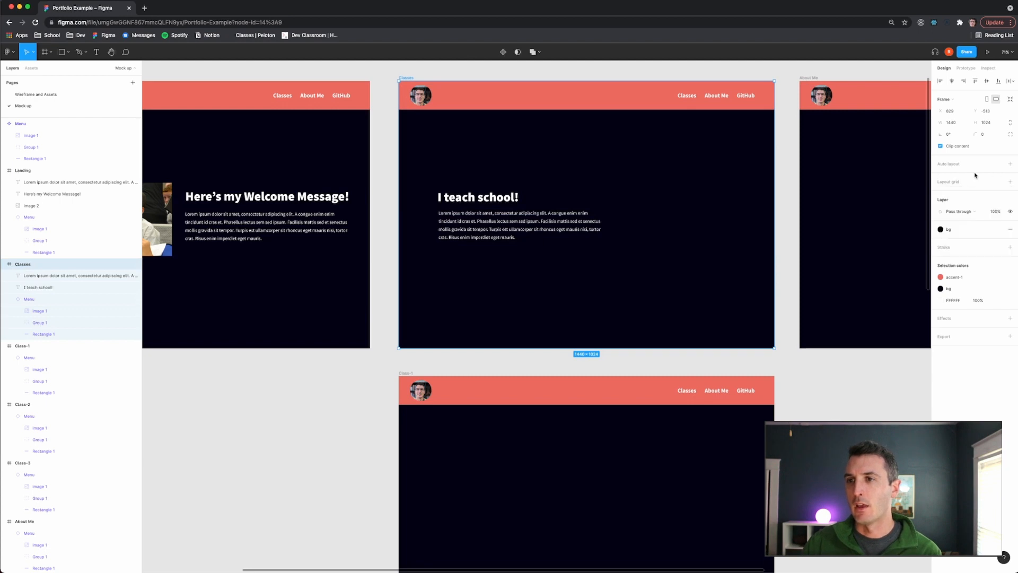
left_click(949, 182)
left_click(941, 194)
left_click(867, 198)
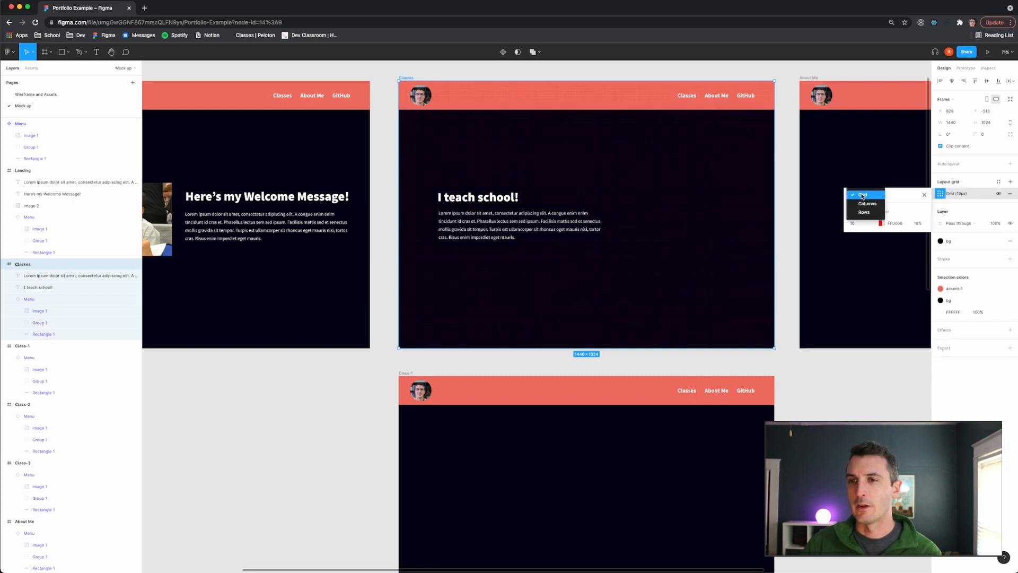
left_click(865, 206)
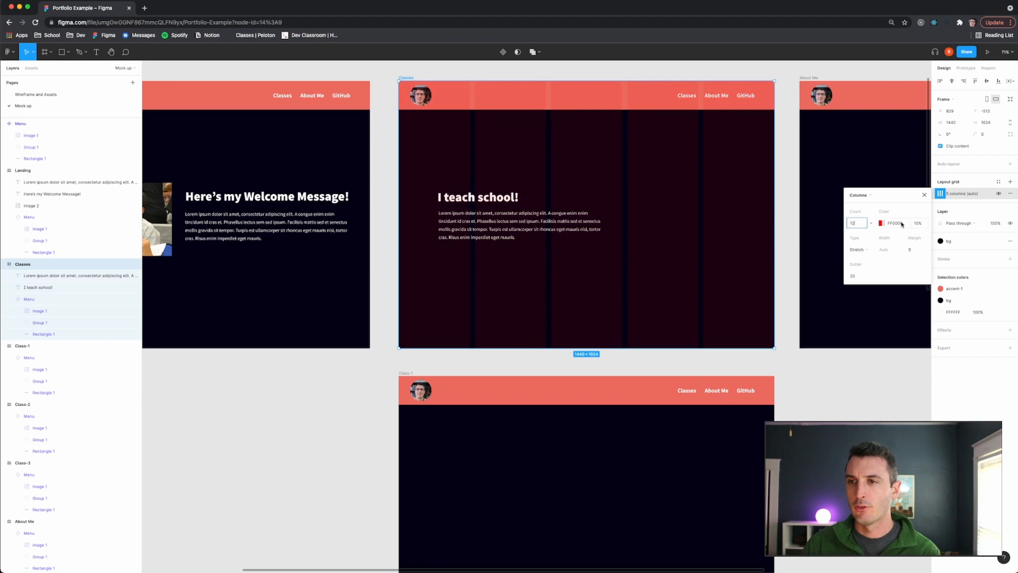
type("12")
- Change the column grid colour to green
left_click(881, 224)
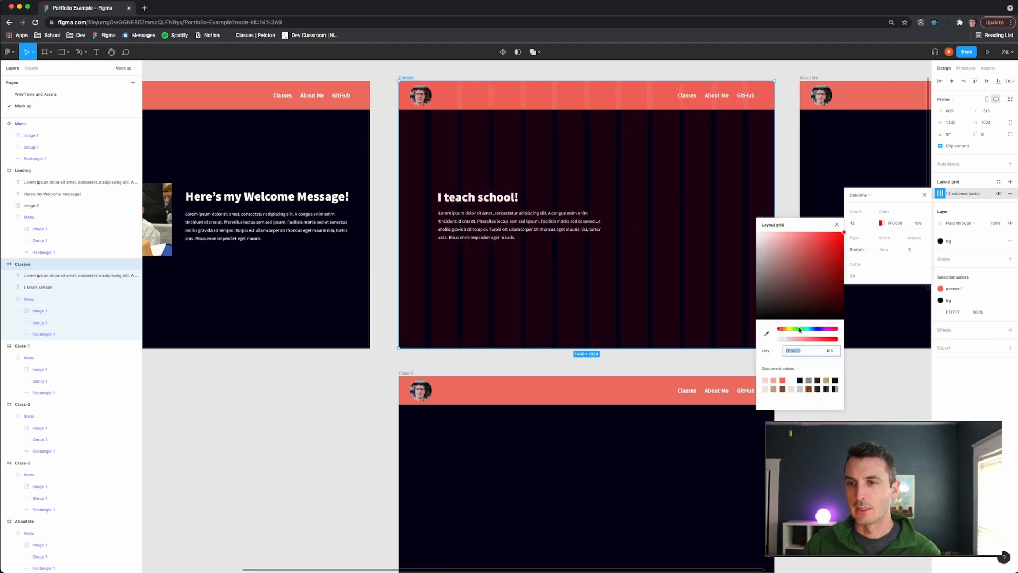
left_click(799, 329)
left_click(837, 225)
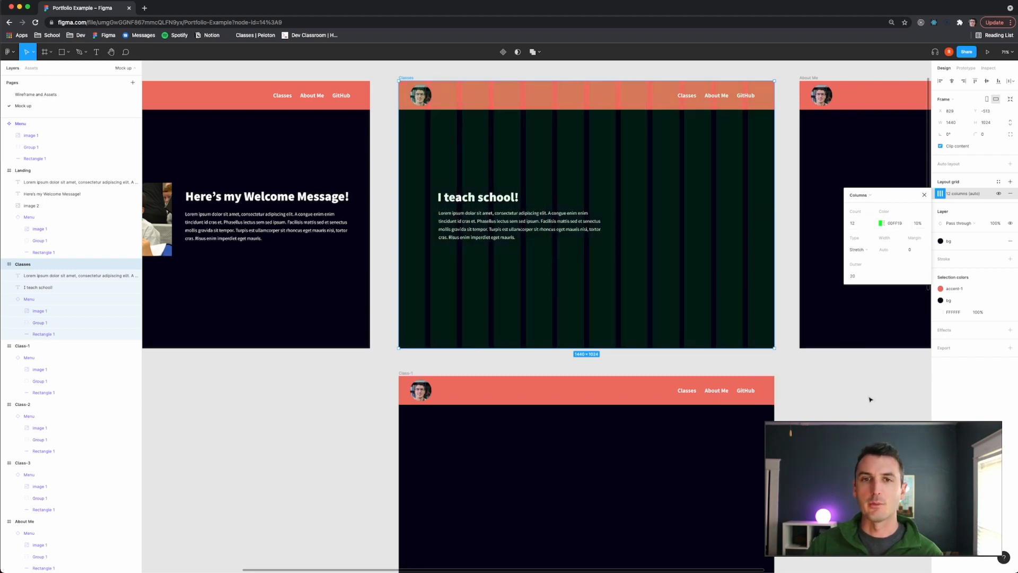
left_click(869, 398)
- Move the heading and paragraph to line up with the grid columns
left_click_drag(561, 182, 484, 229)
left_click(384, 249)
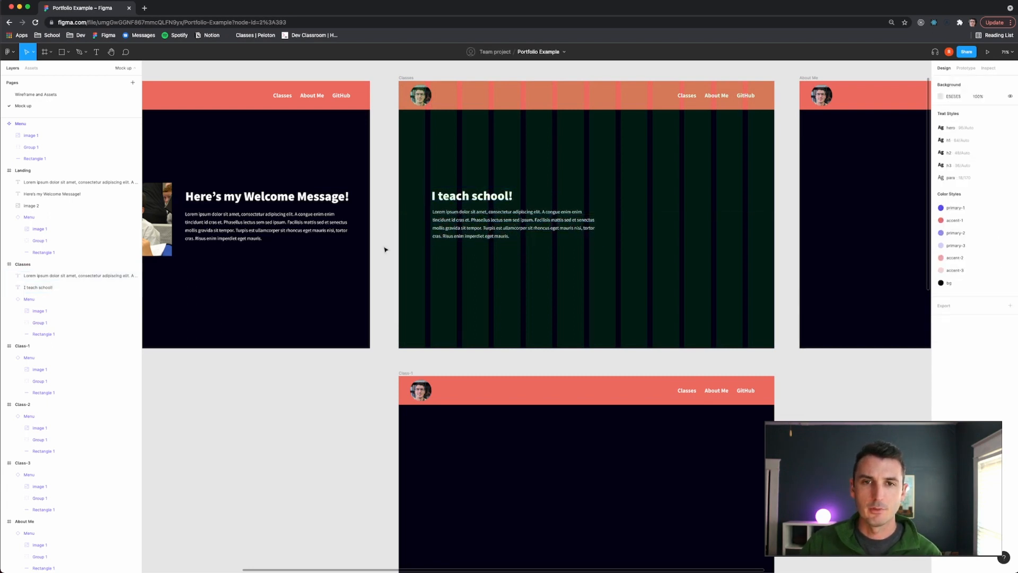
- Review the Classes wireframe on the Wireframe and Assets page
left_click(36, 94)
scroll(663, 294, "down", 10)
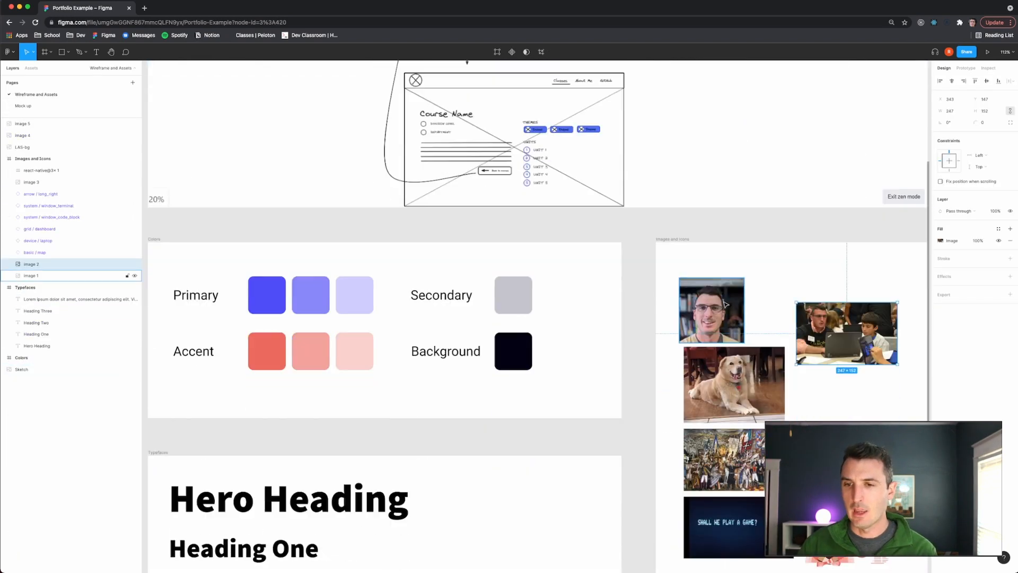
scroll(747, 377, "down", 1)
scroll(747, 377, "up", 2)
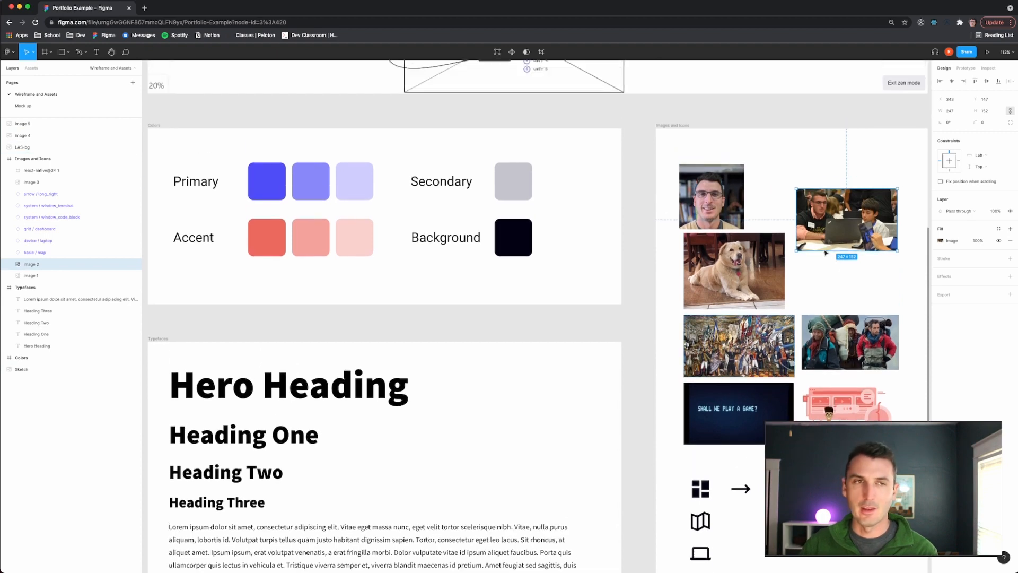
left_click(32, 105)
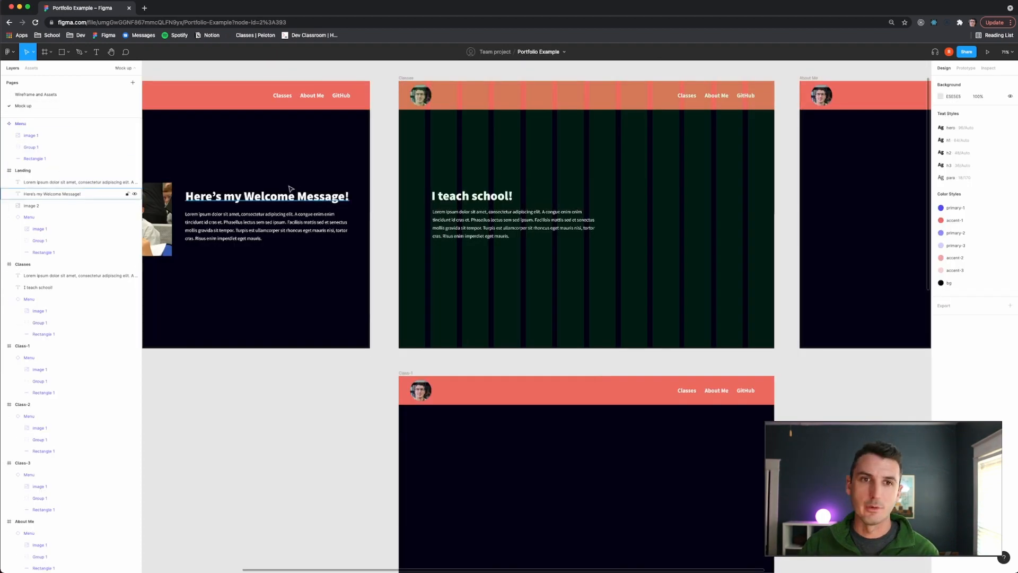
- Copy the Landing frame's classroom photo into the Classes frame, placing it right of the text
scroll(289, 191, "up", 2)
scroll(294, 201, "up", 3)
left_click(227, 212)
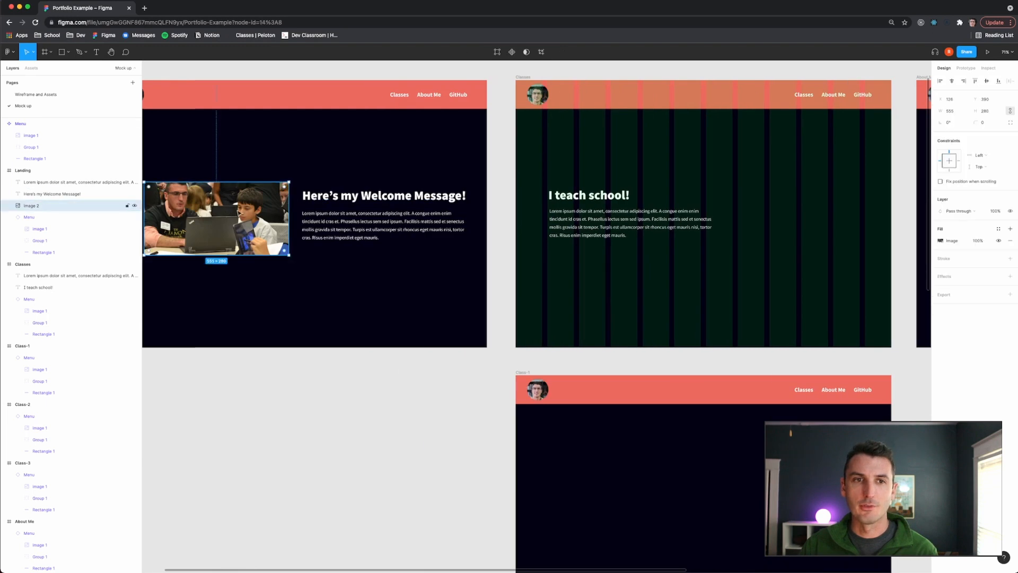
key("ctrl+c")
scroll(239, 213, "right", 5)
key("ctrl+v")
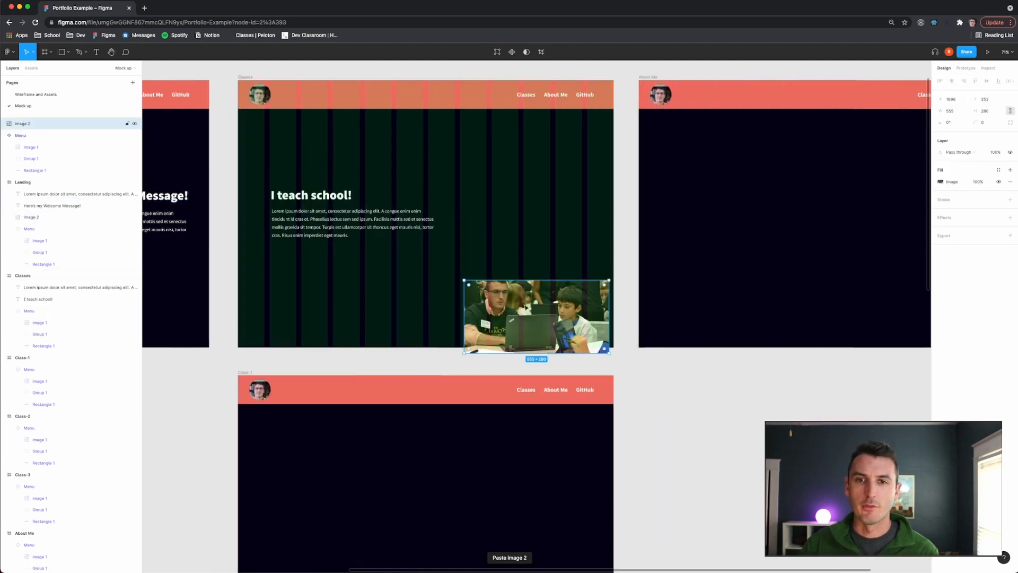
left_click_drag(539, 319, 512, 215)
scroll(522, 243, "left", 5)
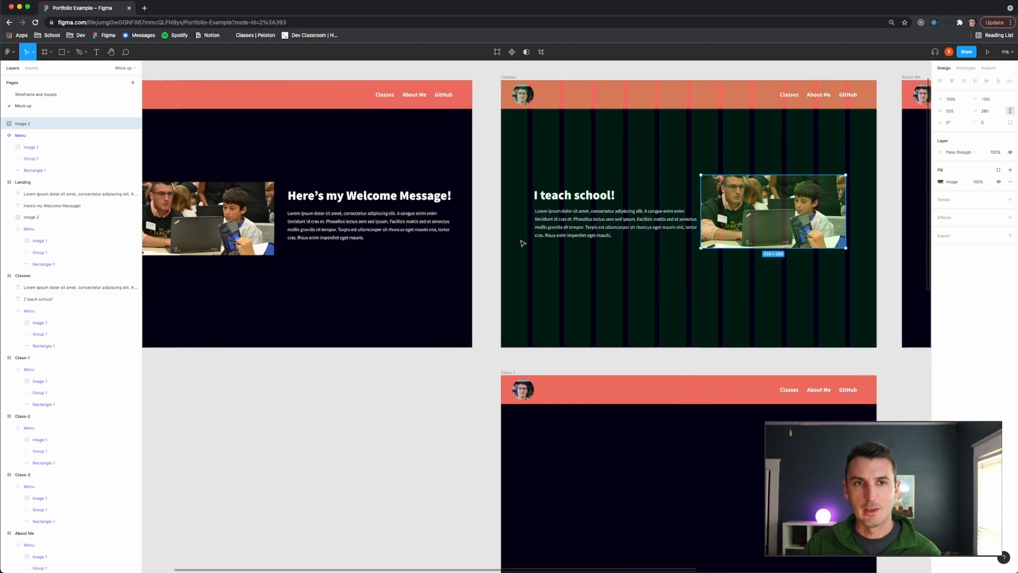
- Narrow the paragraph's text box so it stops before the photo
left_click(596, 234)
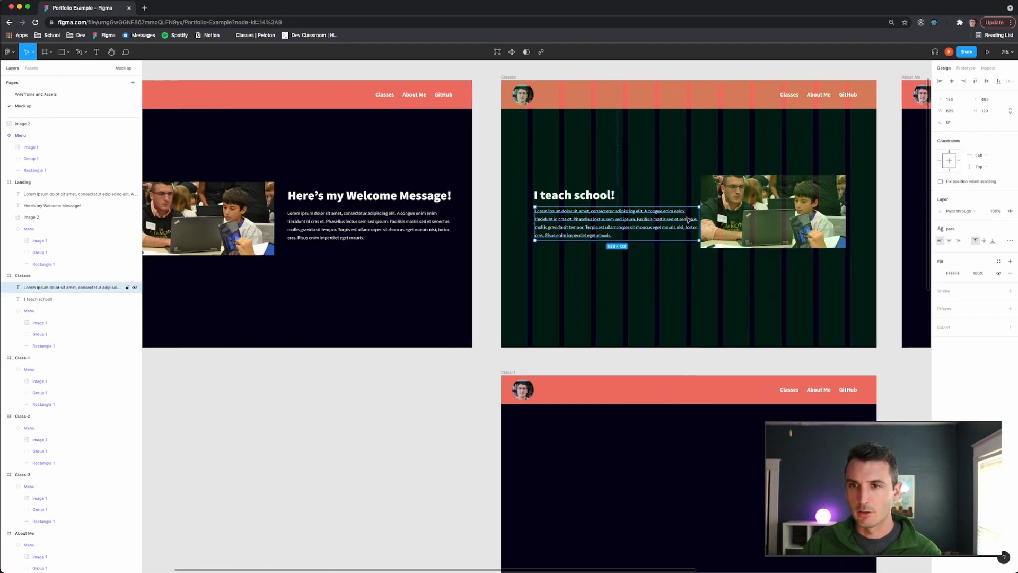
left_click_drag(699, 222, 686, 220)
left_click(352, 352)
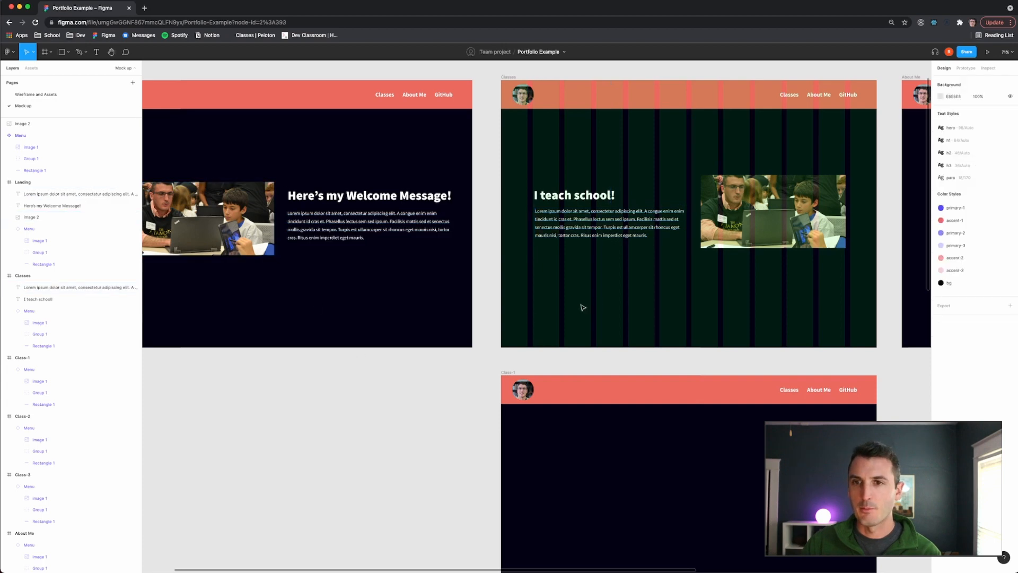
- Hide the Classes frame's layout grid
scroll(641, 243, "right", 5)
left_click(465, 126)
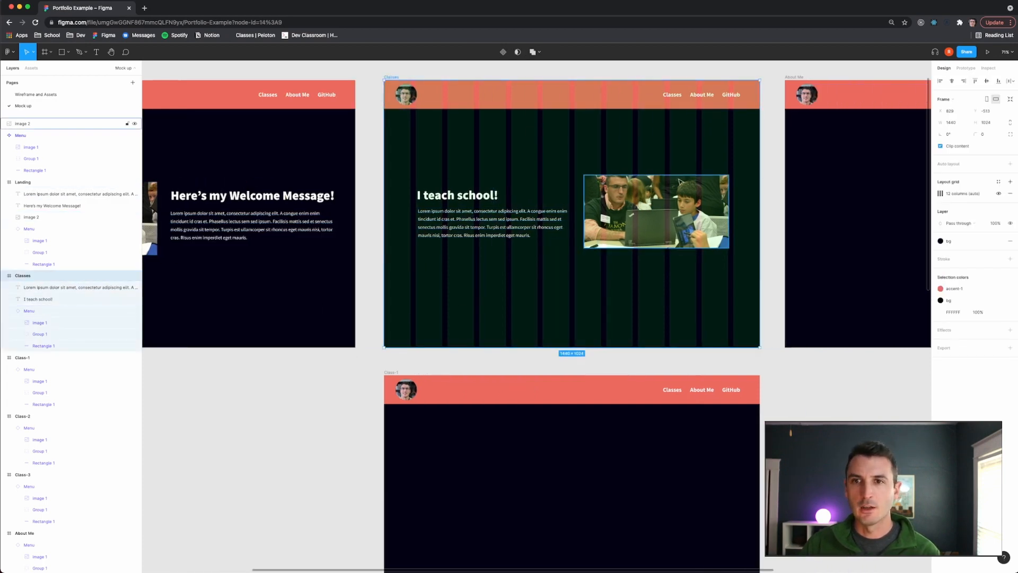
left_click(1001, 194)
left_click(841, 409)
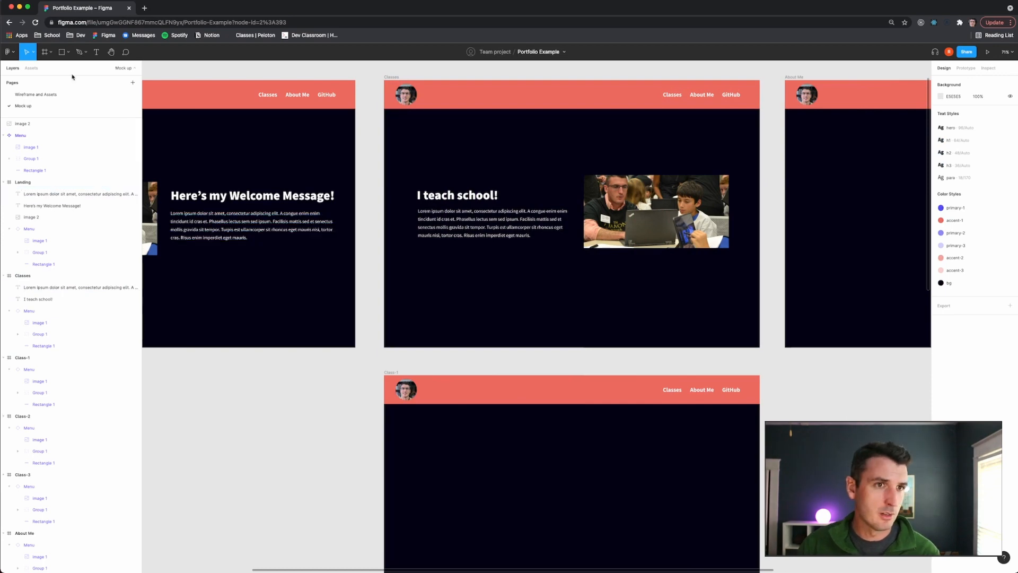
- Compare the Classes layout with the wireframe page
left_click(58, 96)
scroll(441, 252, "up", 8)
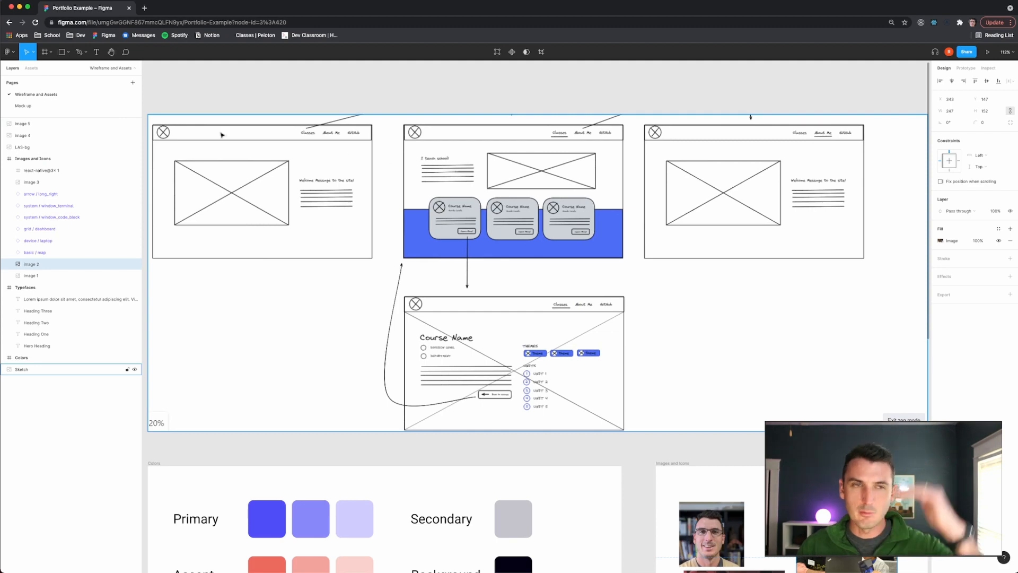
left_click(23, 105)
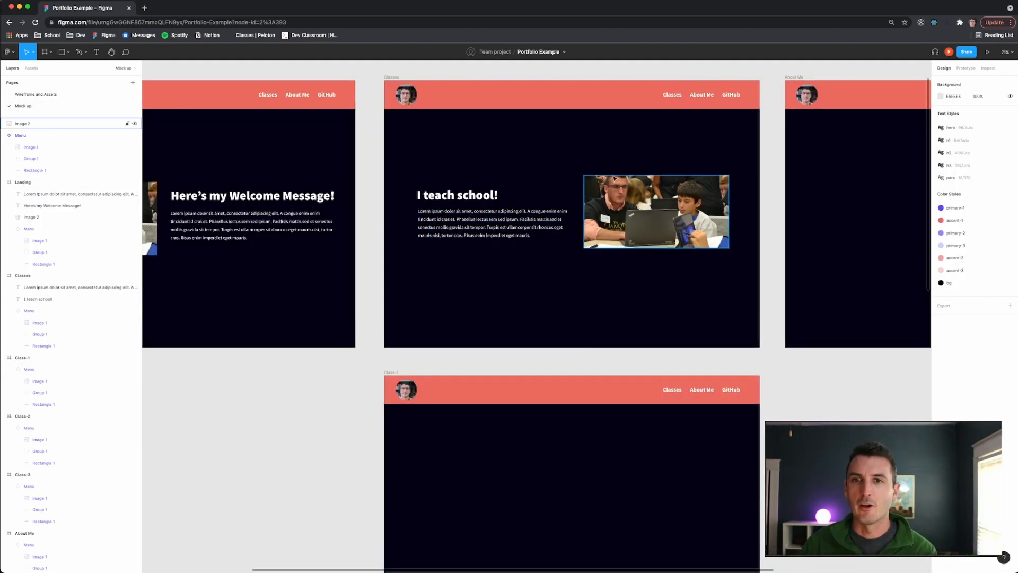
- Move the heading and paragraph up slightly in the Classes frame
left_click(441, 198)
left_click(442, 227, "shift")
left_click_drag(443, 228, 443, 214)
left_click(374, 179)
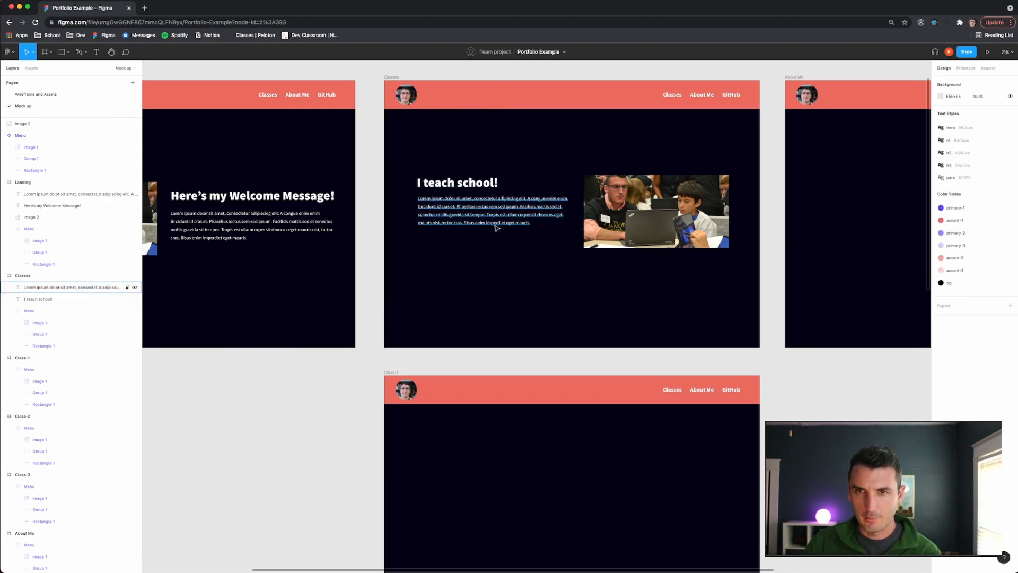
- Select the heading and paragraph together and nudge them into line with the photo
scroll(496, 225, "up", 5)
left_click(429, 154)
left_click(441, 194, "shift")
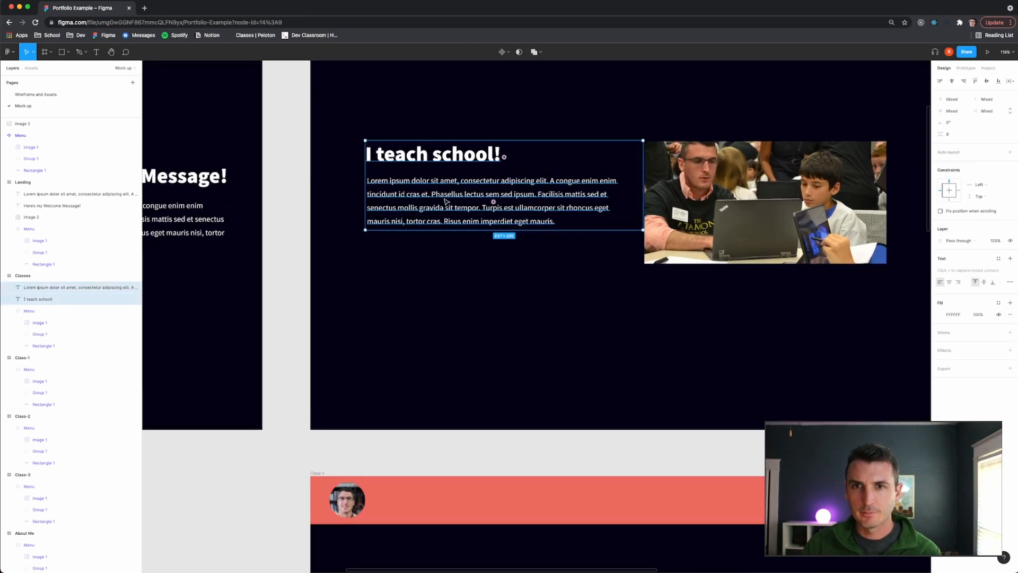
left_click_drag(446, 200, 444, 201)
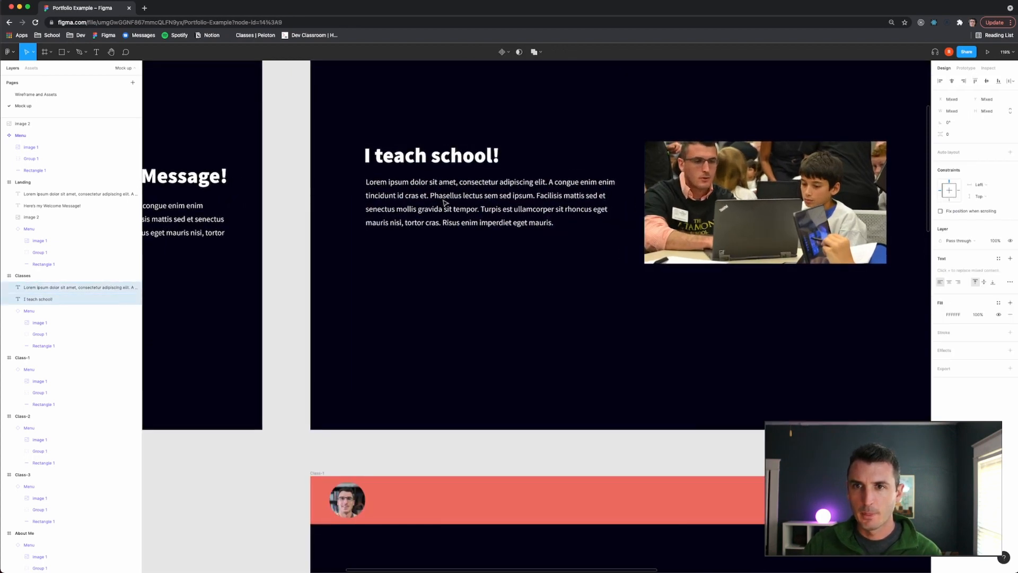
scroll(525, 211, "down", 2)
scroll(522, 210, "right", 1)
scroll(521, 209, "down", 1)
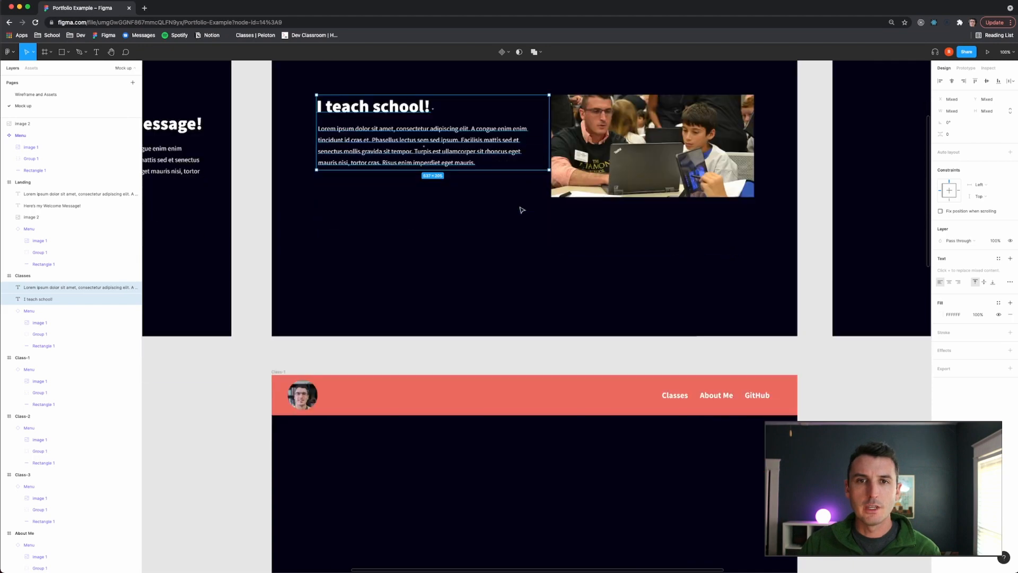
scroll(520, 209, "up", 2)
left_click(693, 199)
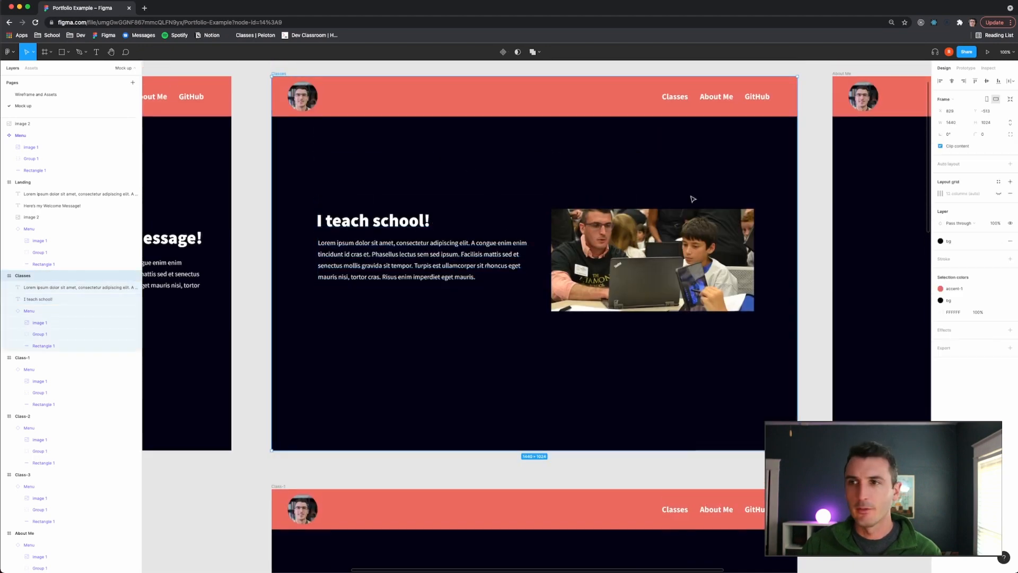
- Add a layout grid to the Classes frame and set it to 12 rows
left_click(1009, 182)
left_click(940, 194)
left_click(854, 195)
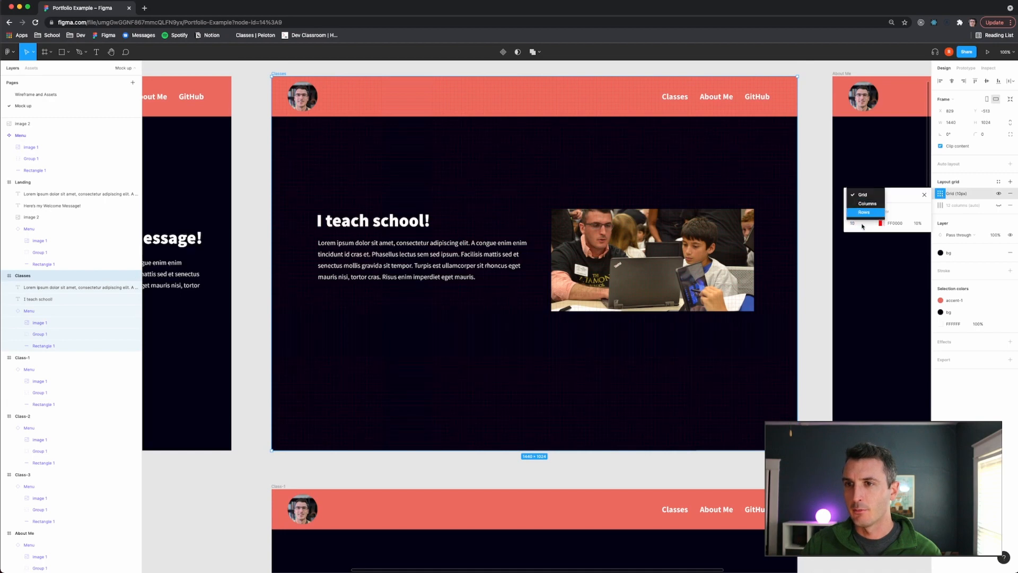
left_click(862, 212)
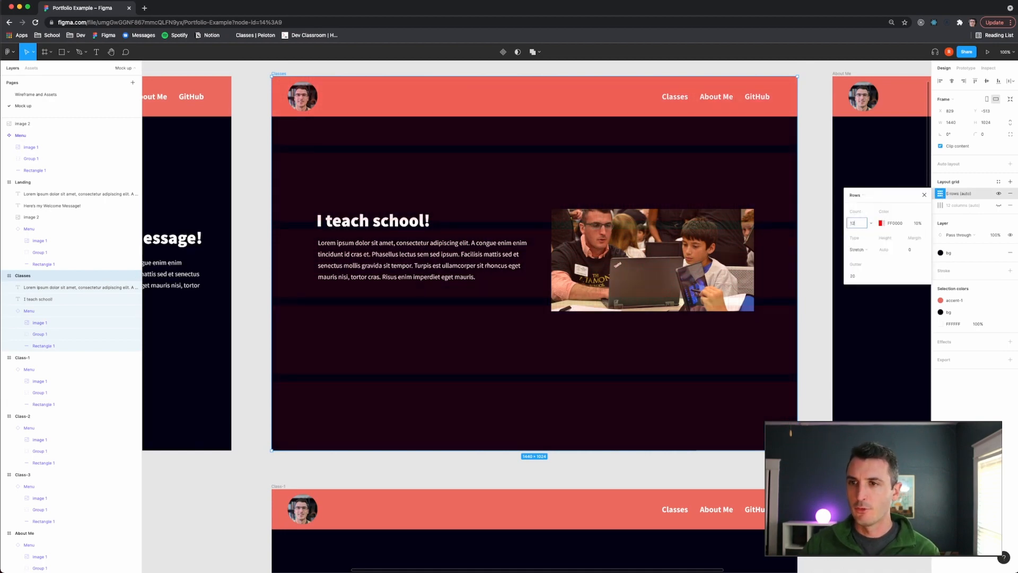
key("Return")
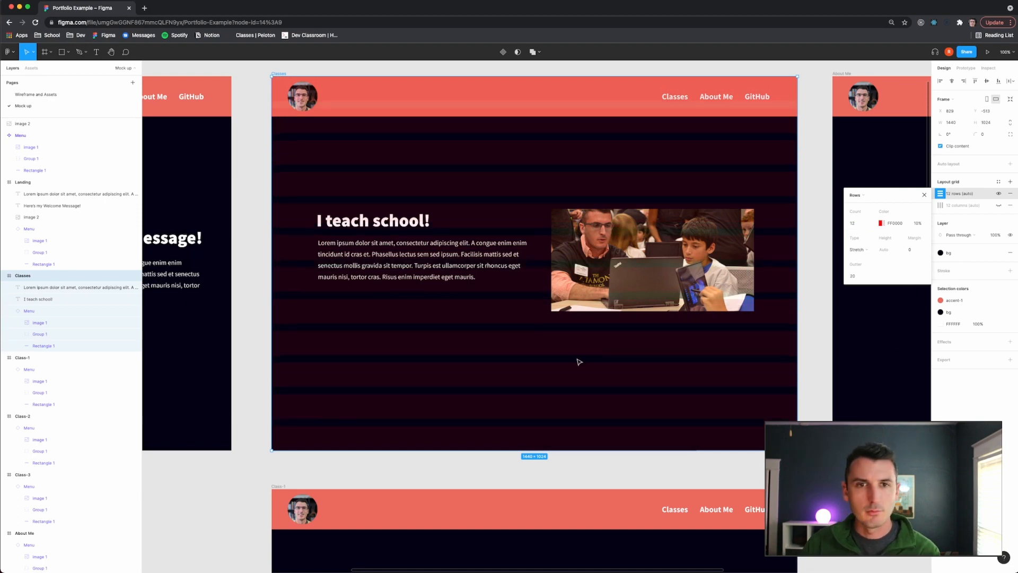
- Select the heading and paragraph together and nudge them up to line up with the row grid
left_click(248, 210)
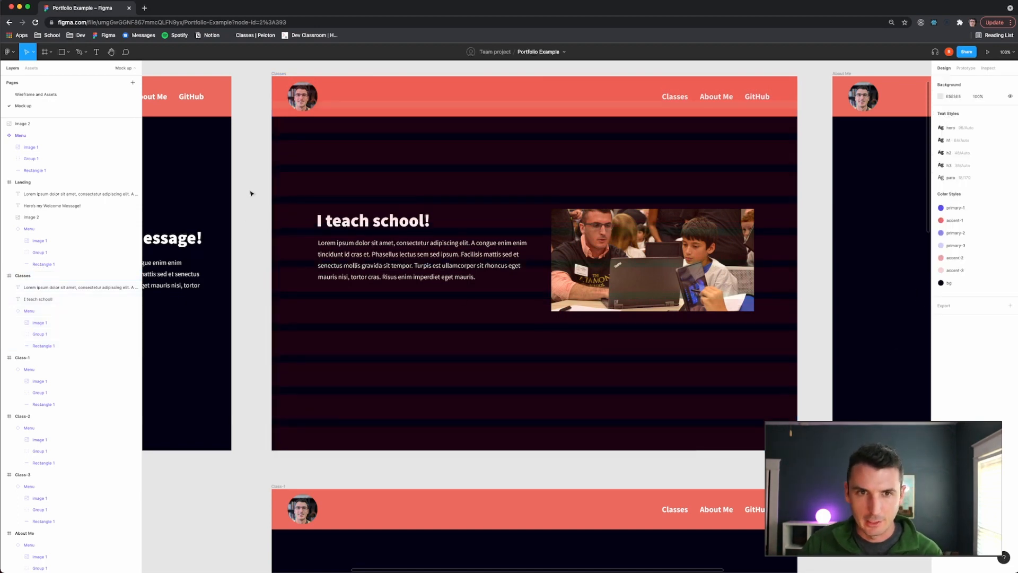
left_click(378, 223)
left_click(377, 256, "shift")
left_click_drag(357, 221, 374, 234)
left_click(370, 256, "shift")
left_click(370, 256, "shift")
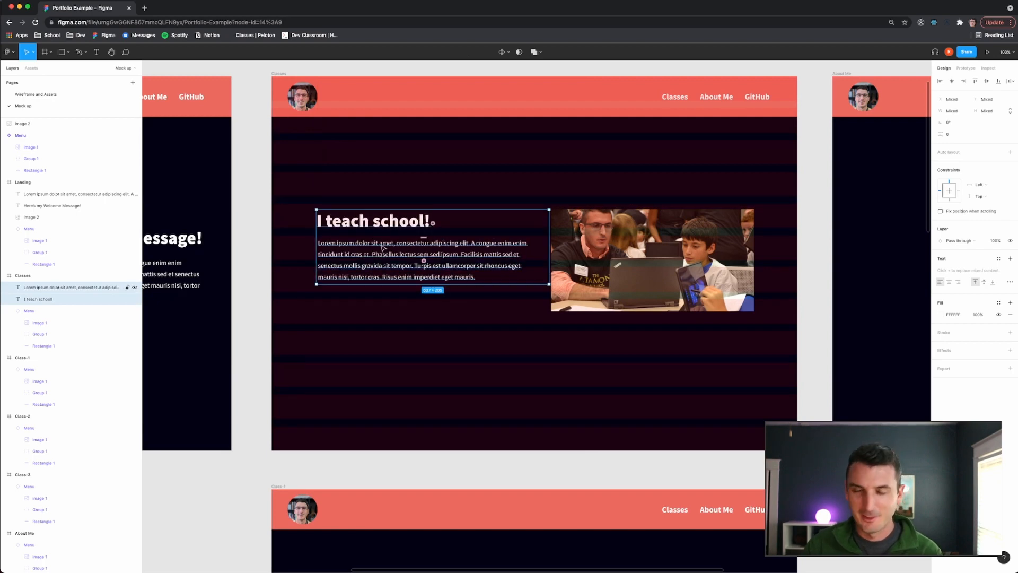
key("shift+Up")
key("shift+Up")
key("Up")
key("Up")
key("Up")
key("Up")
key("Up")
key("Up")
key("Up")
key("Up")
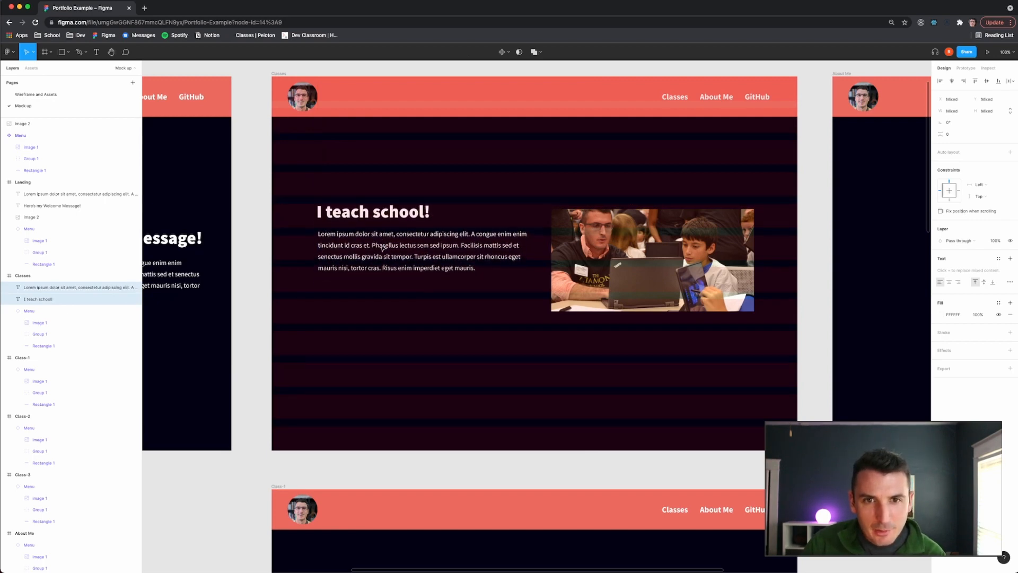
- Nudge the classroom photo up to match the text block
left_click(685, 272)
key("Up")
key("Up")
key("Up")
key("Up")
key("Up")
key("Up")
key("Up")
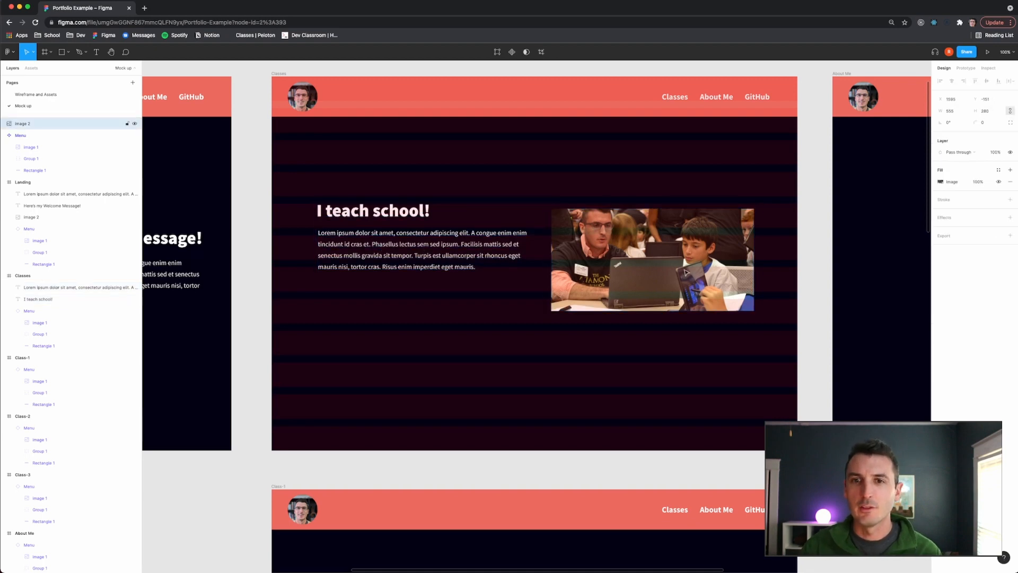
key("Up")
key("Up")
key("Up")
key("Up")
key("Up")
key("Up")
key("Up")
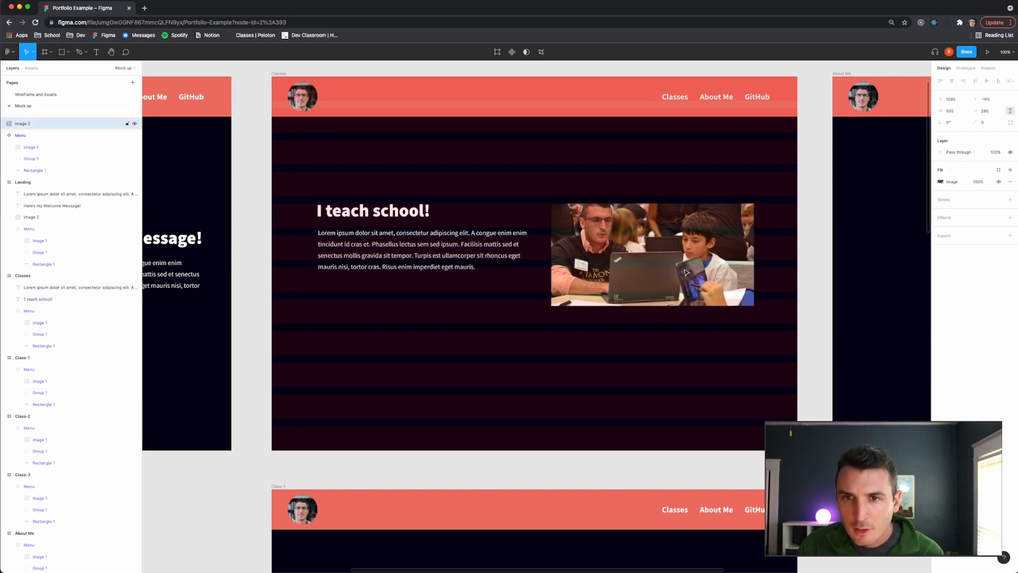
- Hide the Classes frame's row grid
left_click(279, 75)
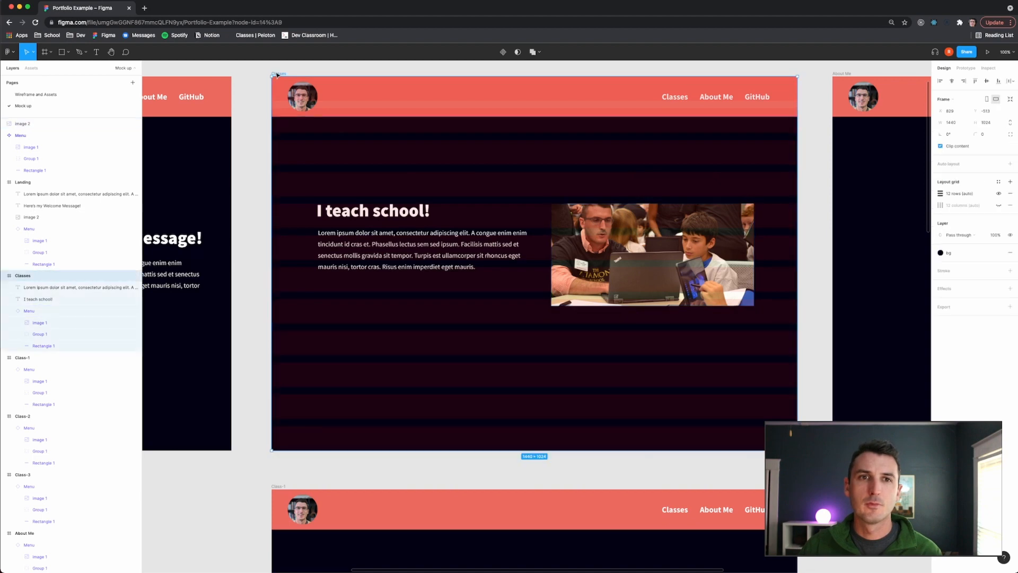
left_click(998, 194)
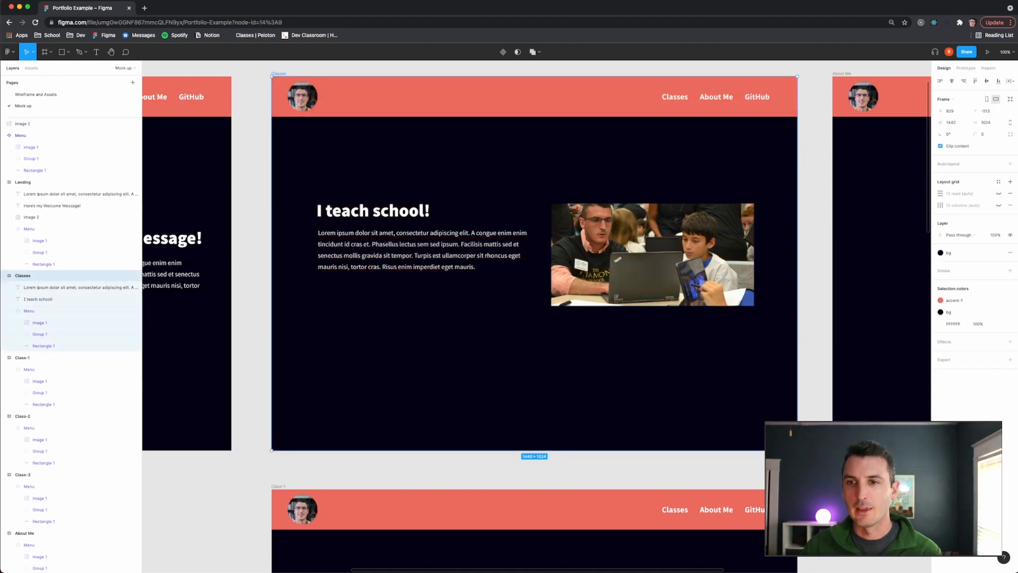
left_click(849, 486)
- Select the Class-1, Class-2 and Class-3 frames and move them down to make room below Classes
scroll(848, 486, "down", 1)
scroll(704, 465, "right", 2)
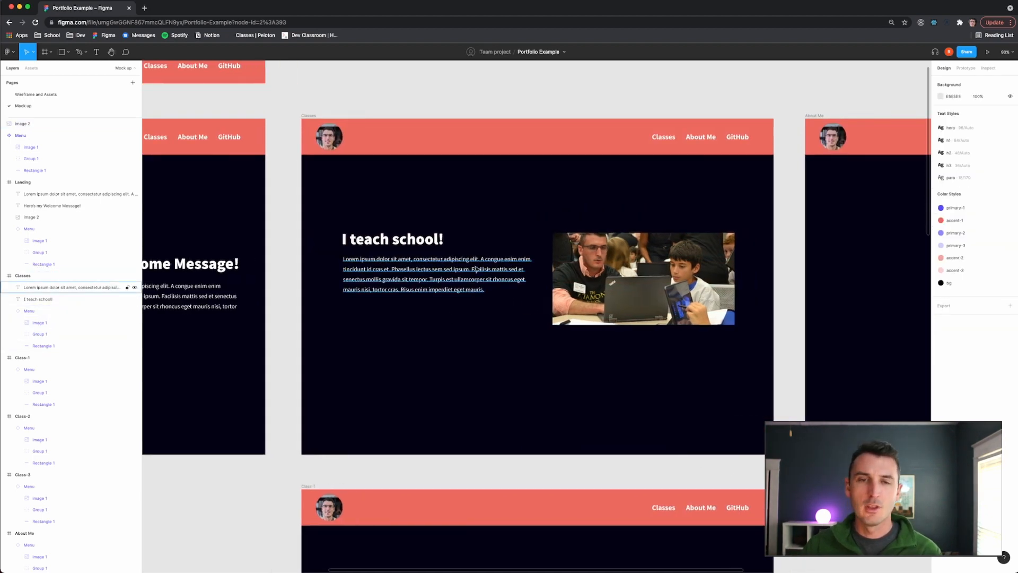
scroll(563, 366, "down", 1)
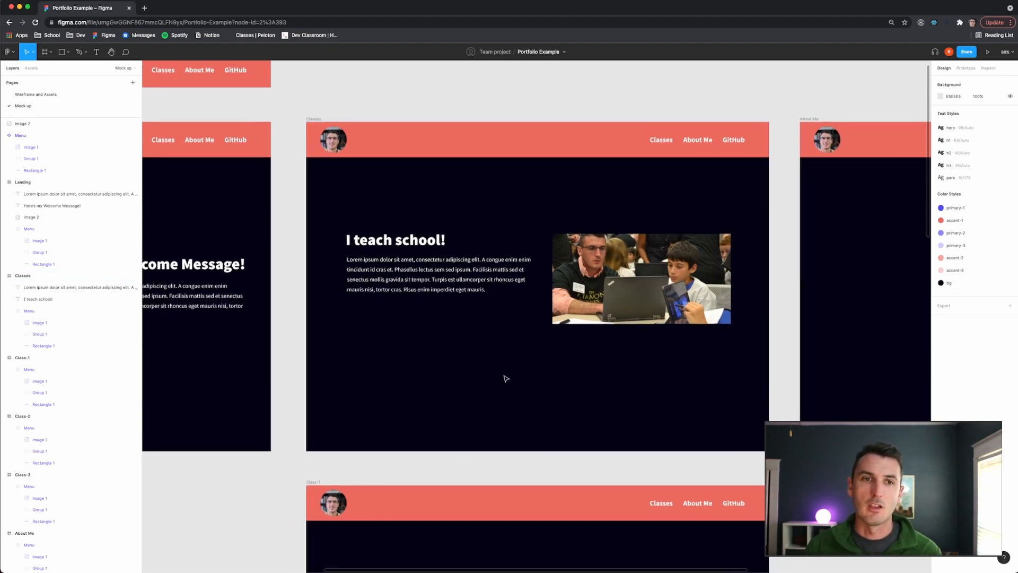
scroll(564, 366, "down", 5)
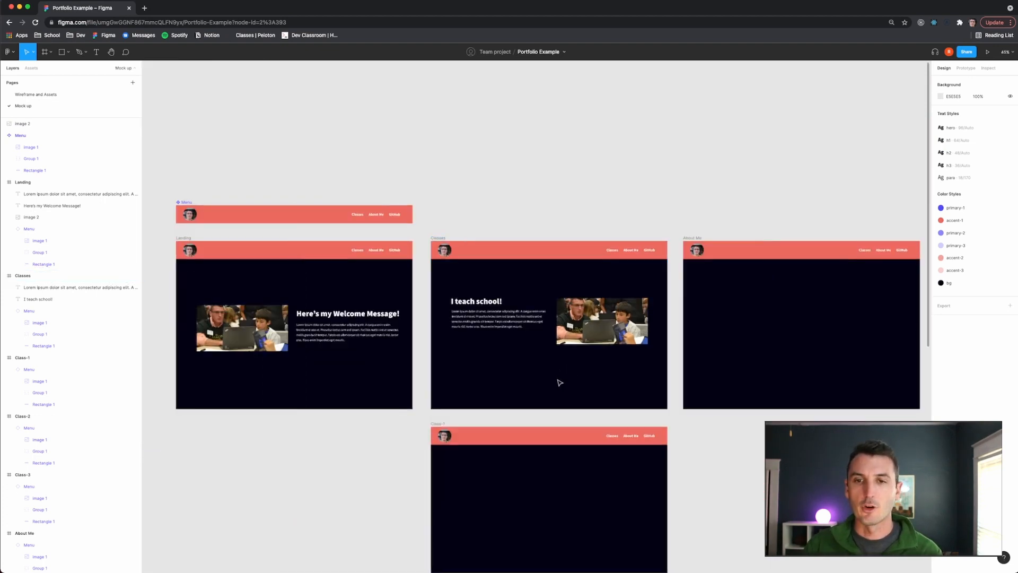
scroll(558, 379, "down", 6)
scroll(554, 371, "down", 3)
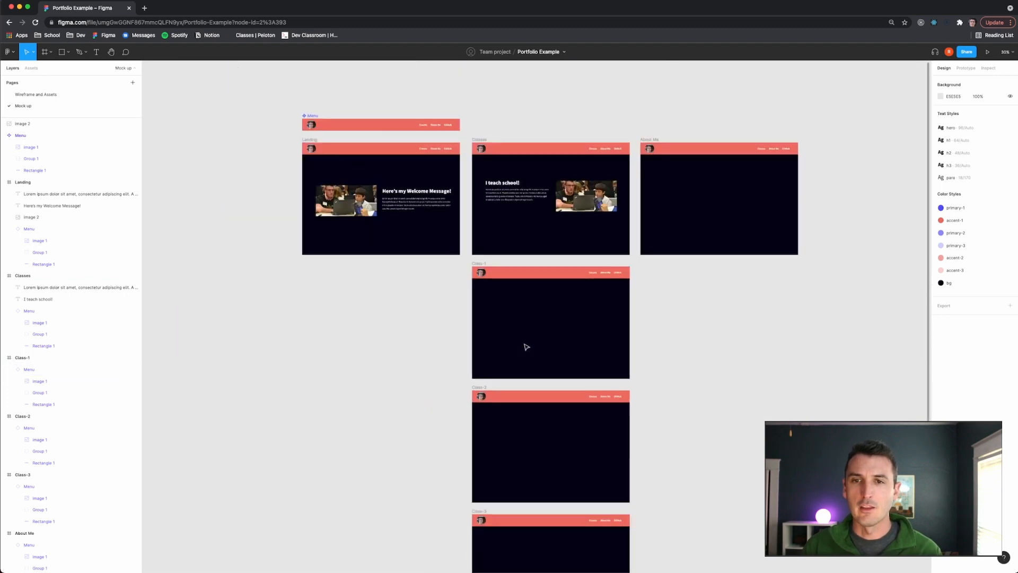
left_click_drag(466, 260, 653, 488)
scroll(652, 493, "down", 5)
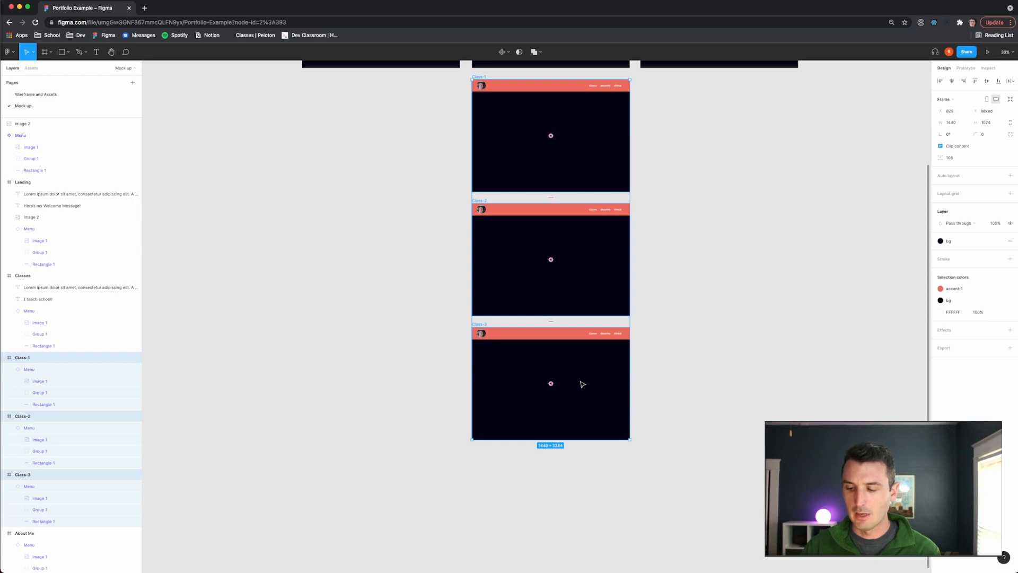
key("shift+Down")
key("shift+Down")
key("shift+Down")
key("shift+Down")
key("shift+Down")
key("shift+Down")
key("shift+Down")
key("shift+Down")
key("shift+Down")
key("shift+Down")
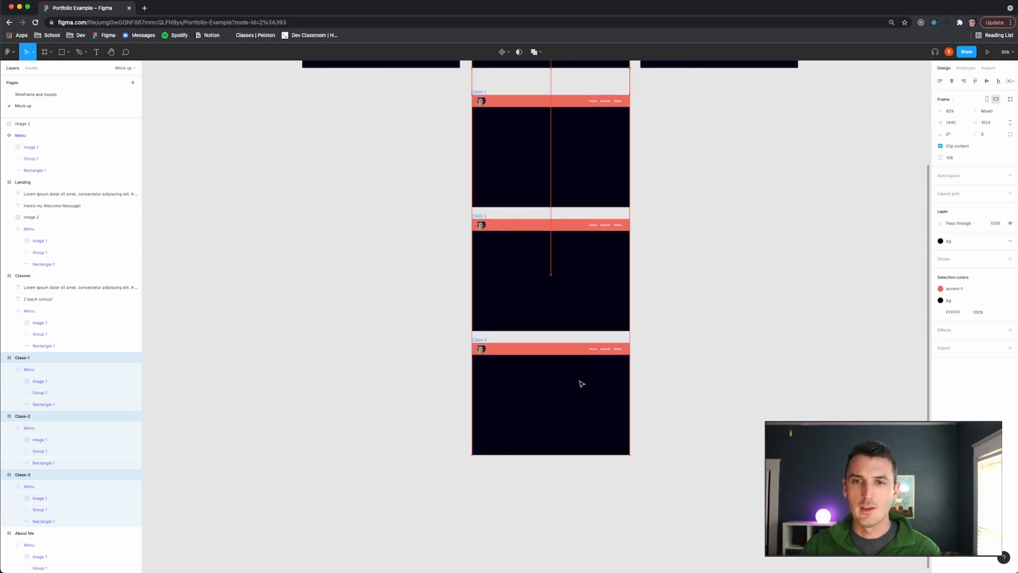
left_click_drag(551, 303, 552, 387)
- Extend the Classes frame's height to 1677 px
scroll(670, 336, "up", 4)
left_click(555, 261)
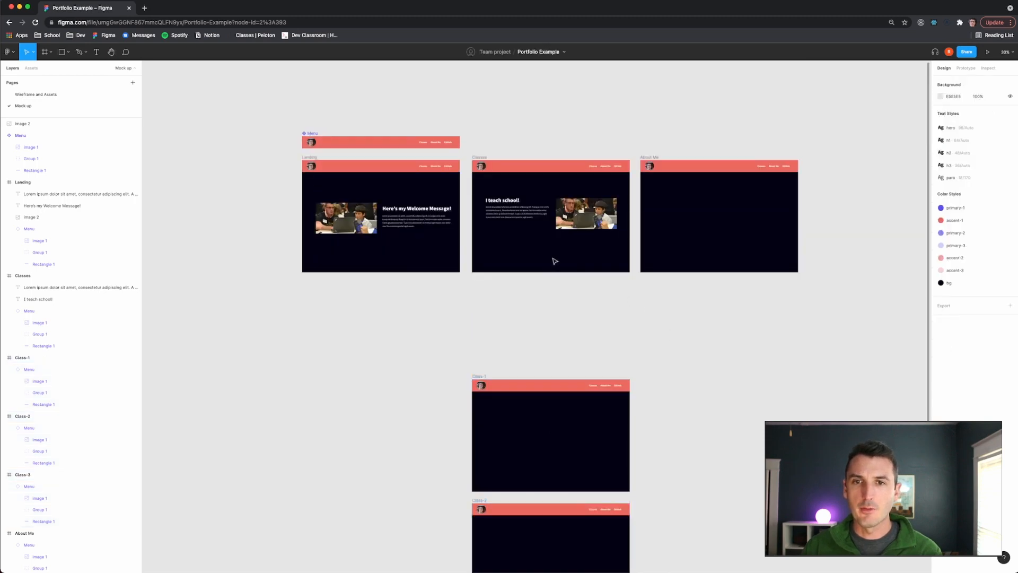
left_click(480, 157)
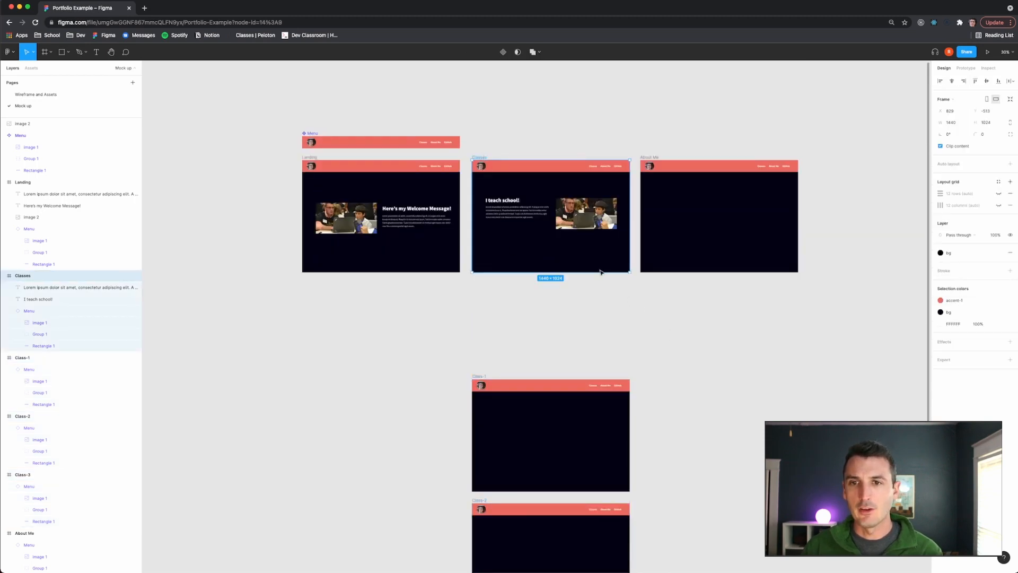
left_click_drag(599, 277, 615, 343)
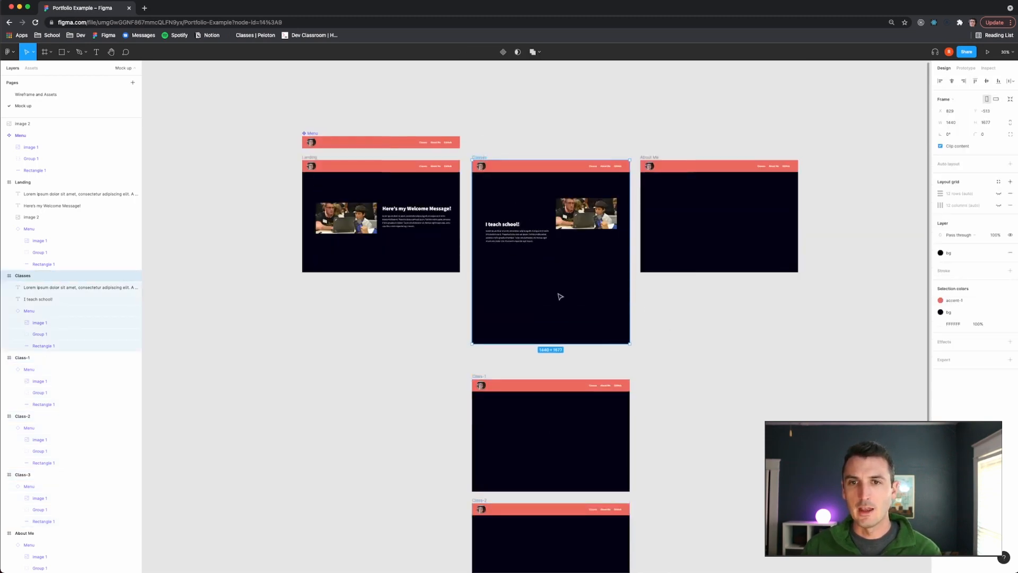
- Select the heading and paragraph and move them further up in the taller Classes frame
left_click(506, 237)
scroll(507, 237, "up", 10)
scroll(513, 253, "down", 4)
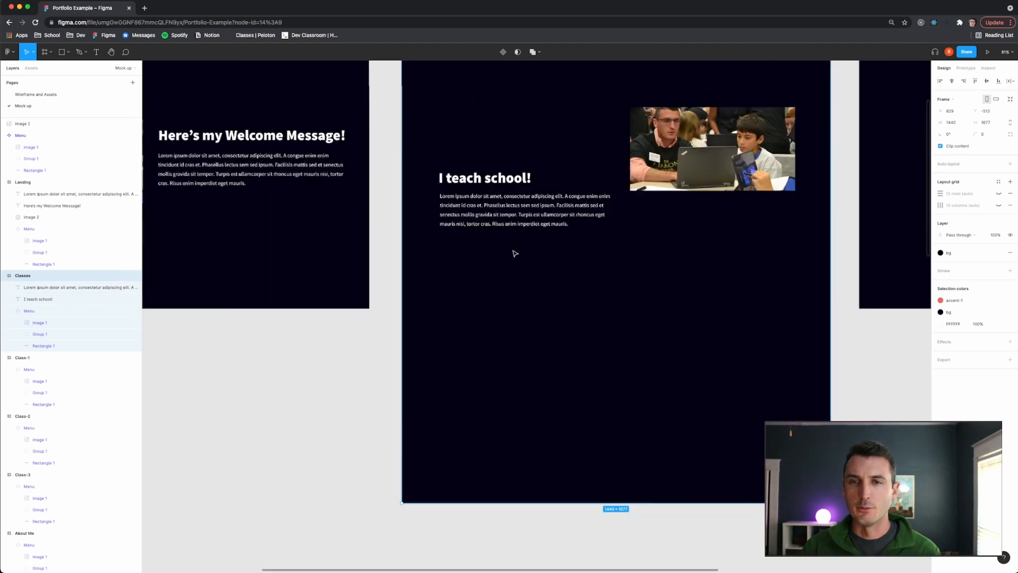
scroll(513, 253, "up", 2)
scroll(479, 235, "up", 3)
left_click(480, 236)
left_click(469, 285, "shift")
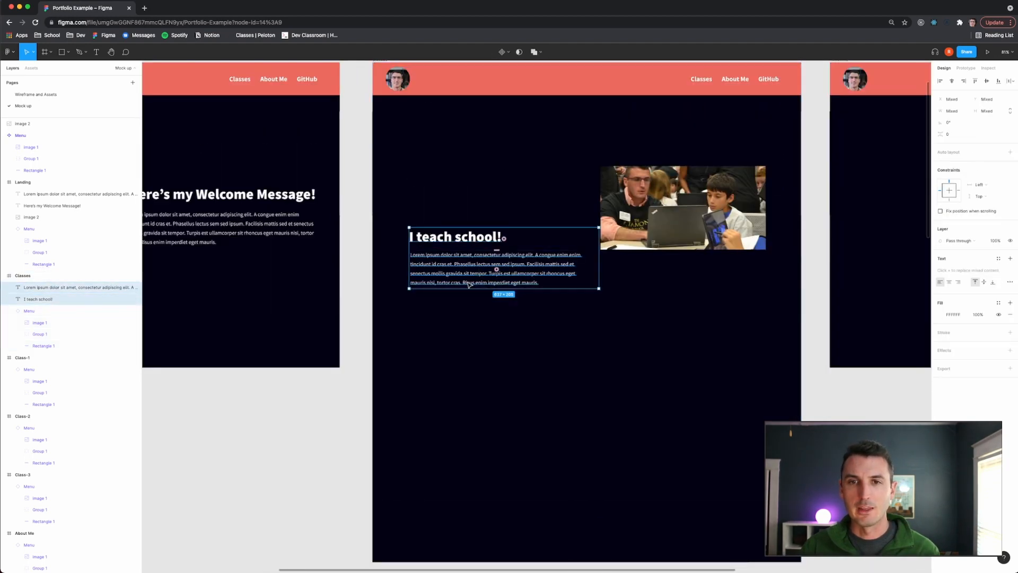
key("shift+Up")
key("shift+Up")
key("shift+Up")
key("shift+Up")
key("shift+Up")
key("shift+Up")
key("shift+Up")
key("shift+Up")
key("shift+Up")
key("shift+Up")
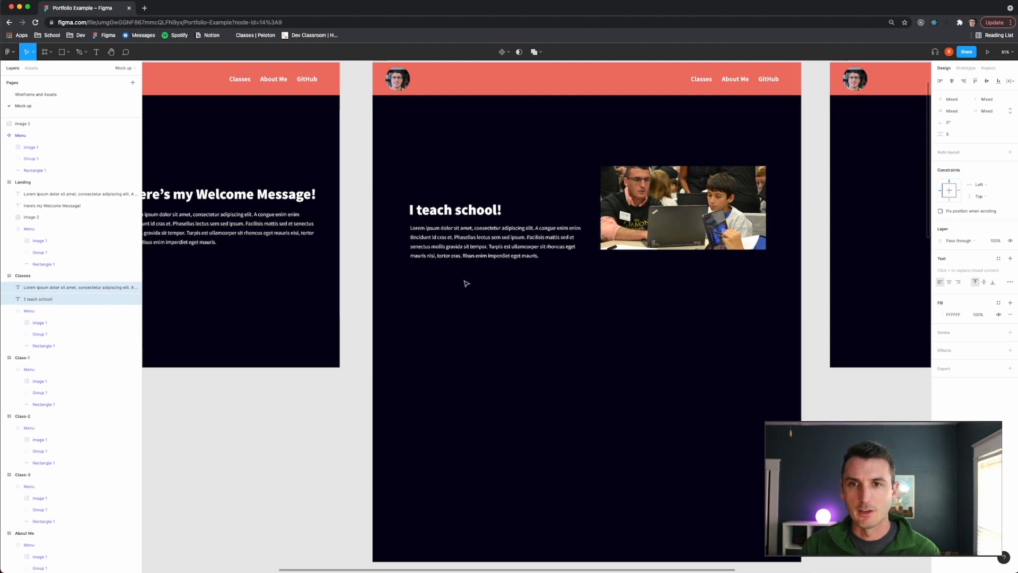
key("shift+Up")
key("shift+Up")
key("shift+Up")
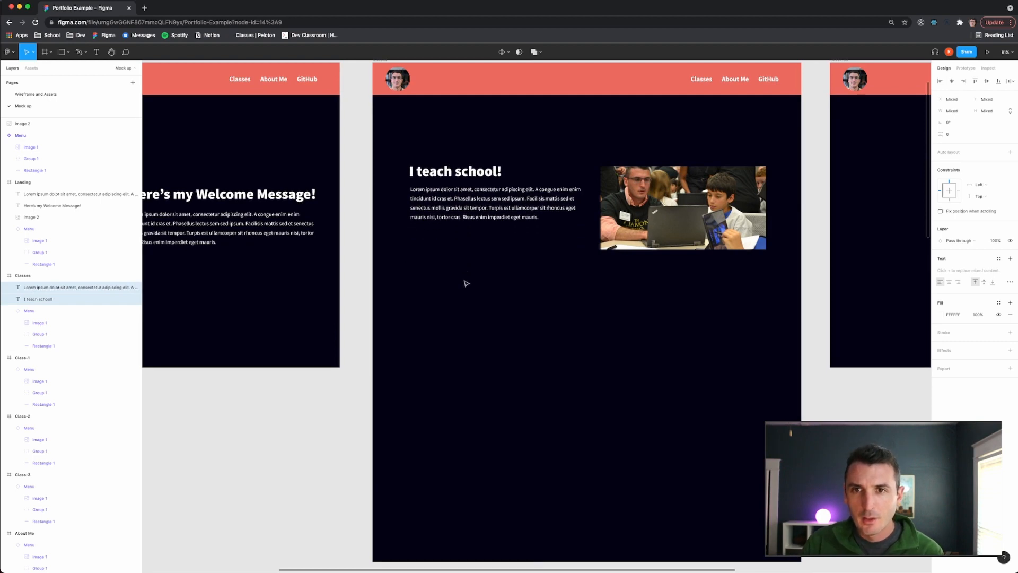
key("shift+Up")
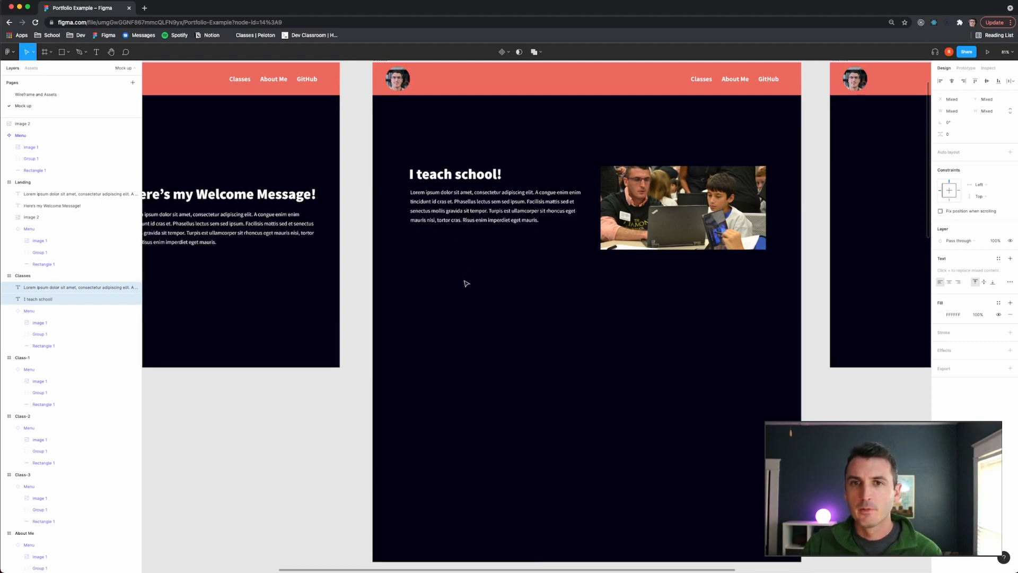
key("Down")
left_click(346, 269)
- Compare the taller Classes mockup with the wireframe page
scroll(360, 273, "down", 3)
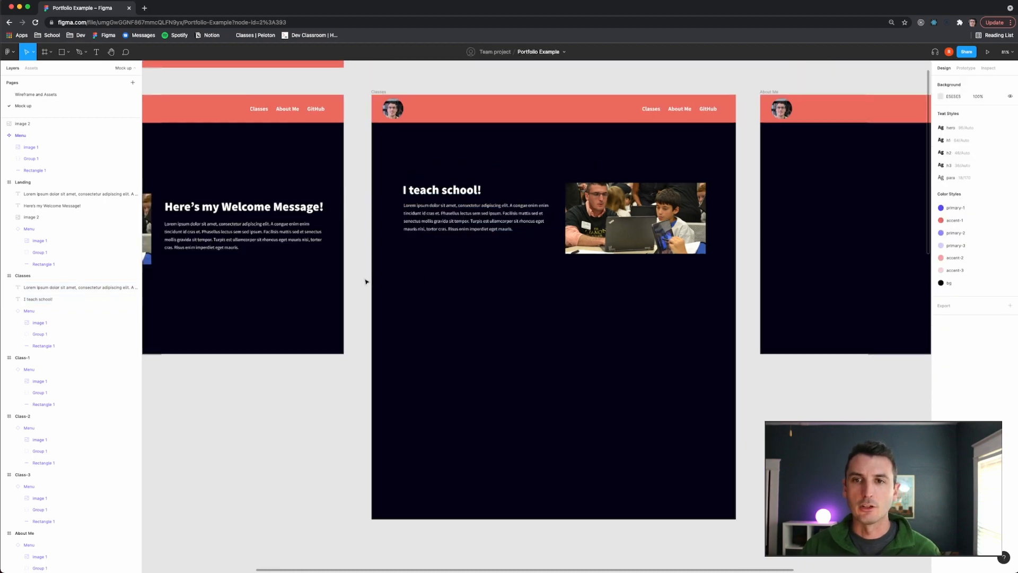
scroll(392, 305, "right", 2)
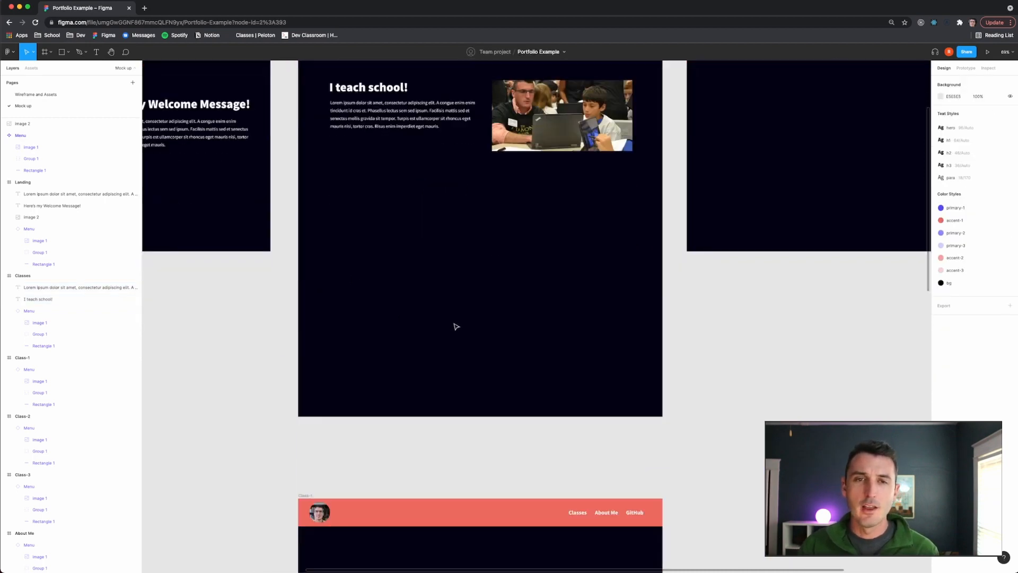
scroll(456, 326, "left", 1)
left_click(66, 94)
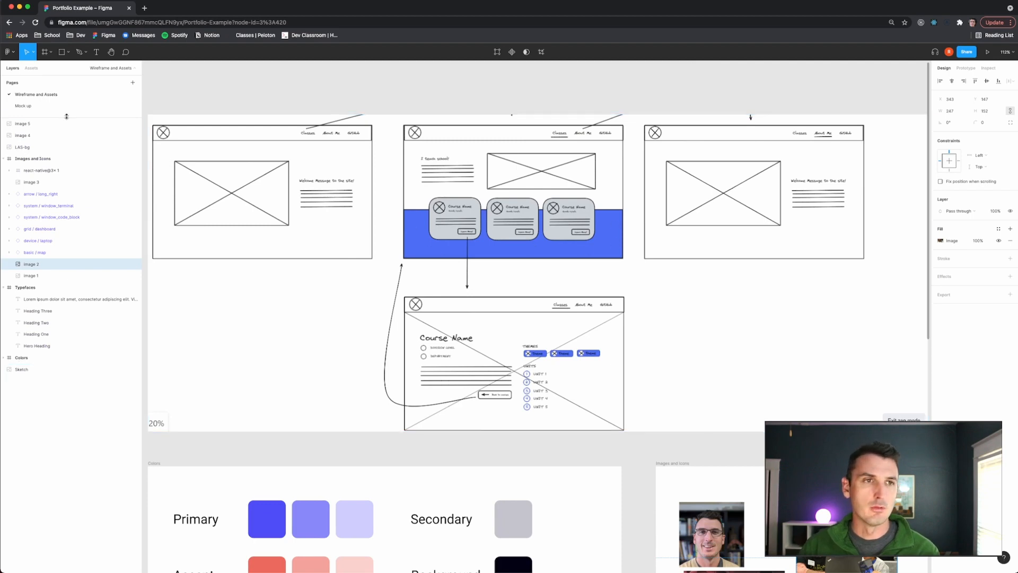
left_click(23, 106)
scroll(492, 288, "down", 5)
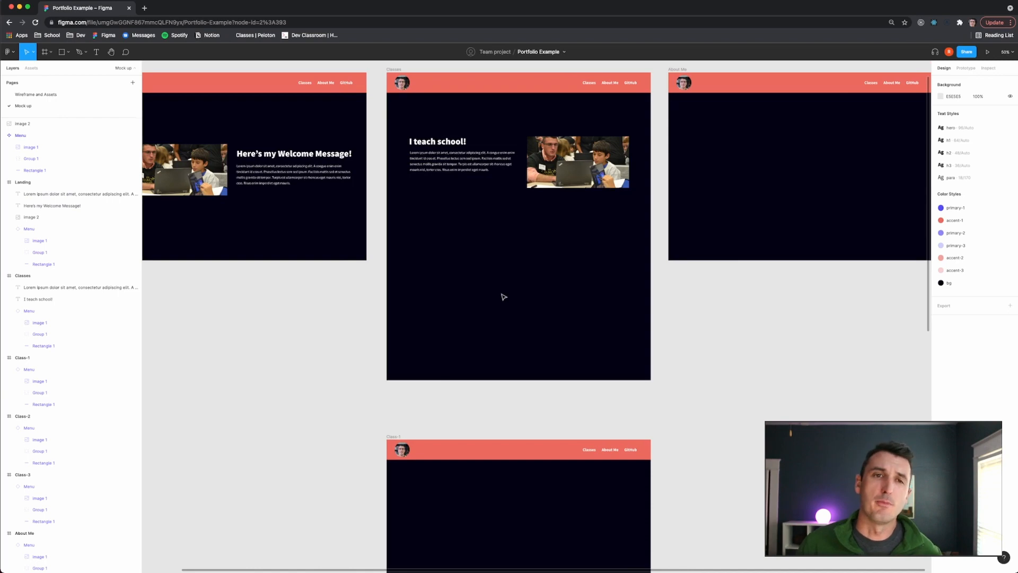
scroll(503, 296, "down", 3)
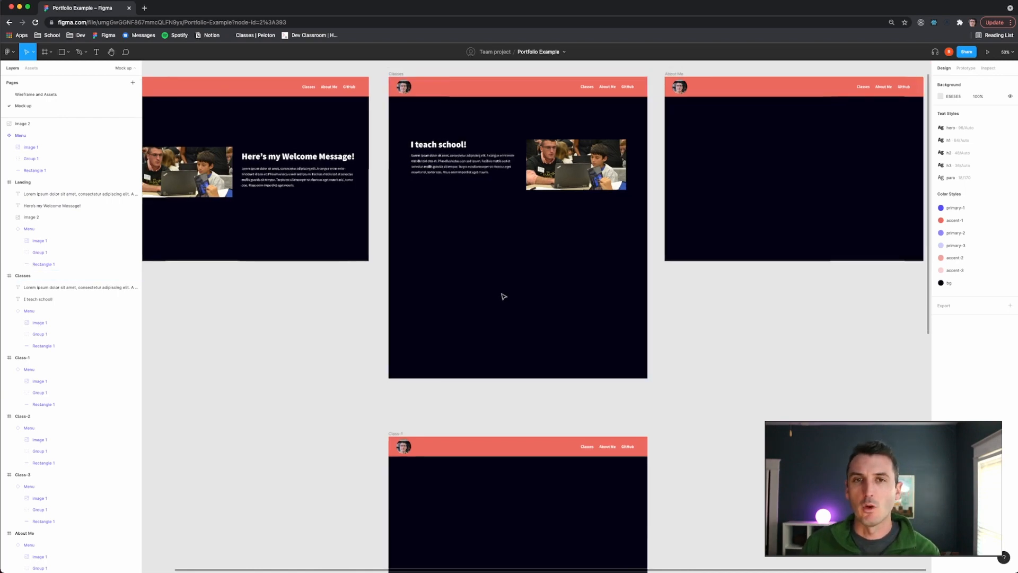
left_click(50, 95)
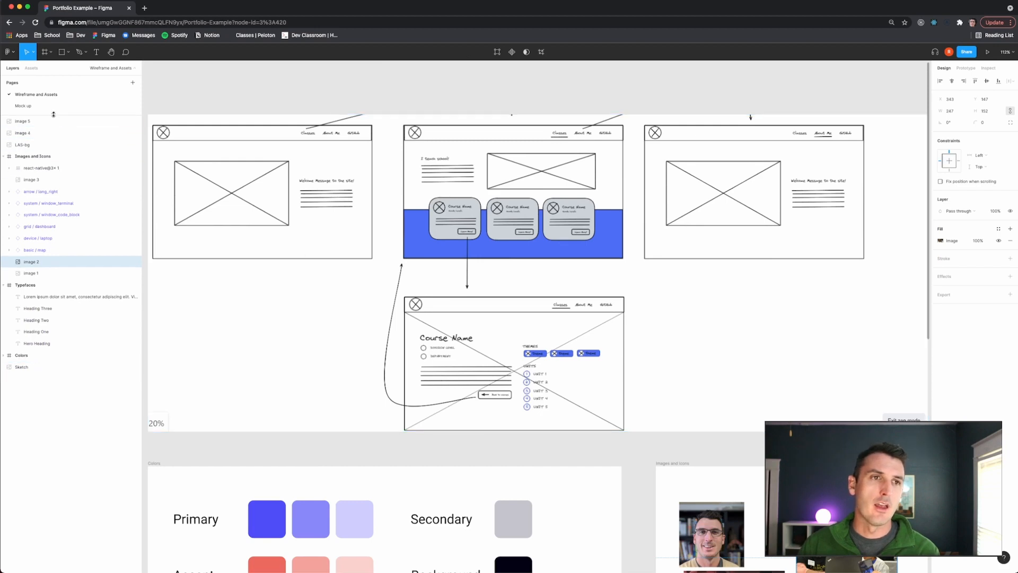
left_click(32, 106)
- Draw a rectangle about 1440 × 857 across the lower part of the Classes frame and fill it with primary-1
scroll(456, 284, "left", 2)
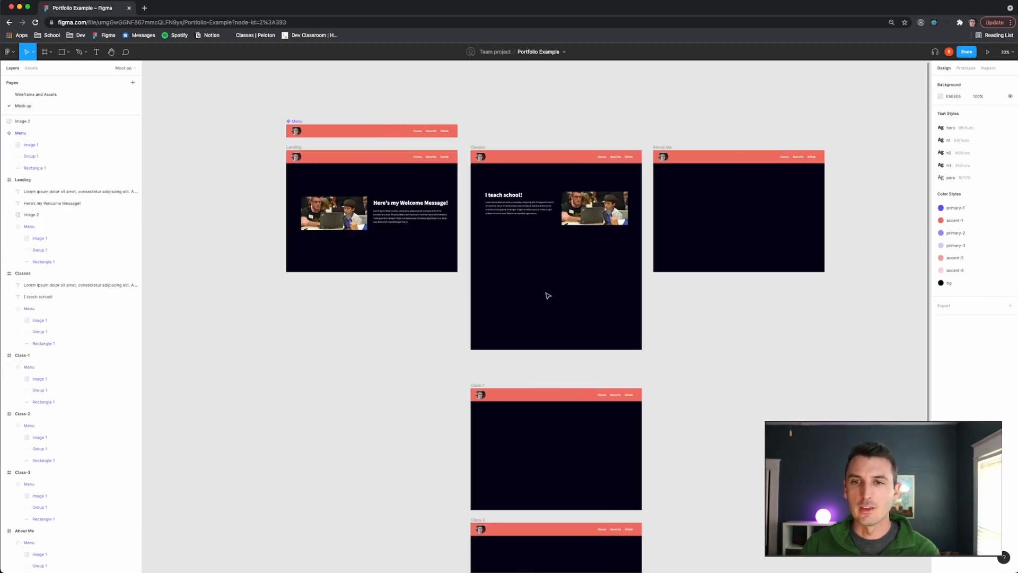
scroll(530, 295, "left", 1)
scroll(530, 296, "right", 3)
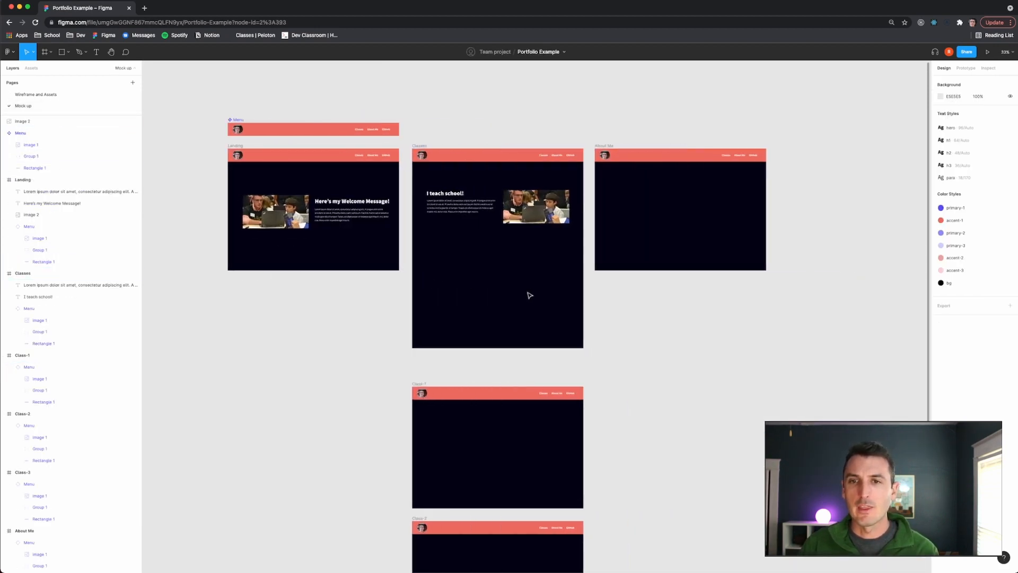
scroll(522, 297, "up", 5)
scroll(340, 260, "up", 1)
key("r")
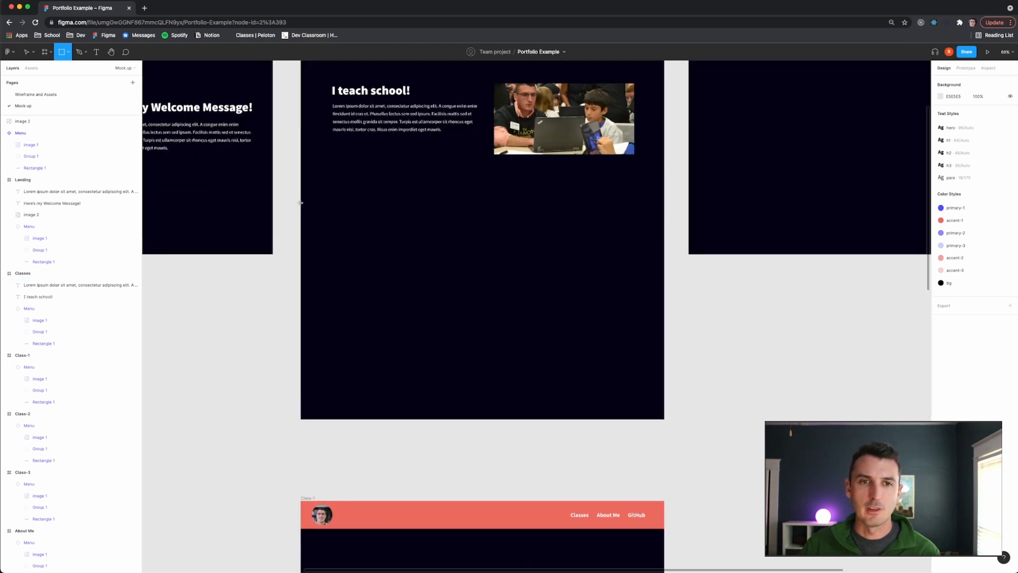
left_click_drag(301, 202, 665, 422)
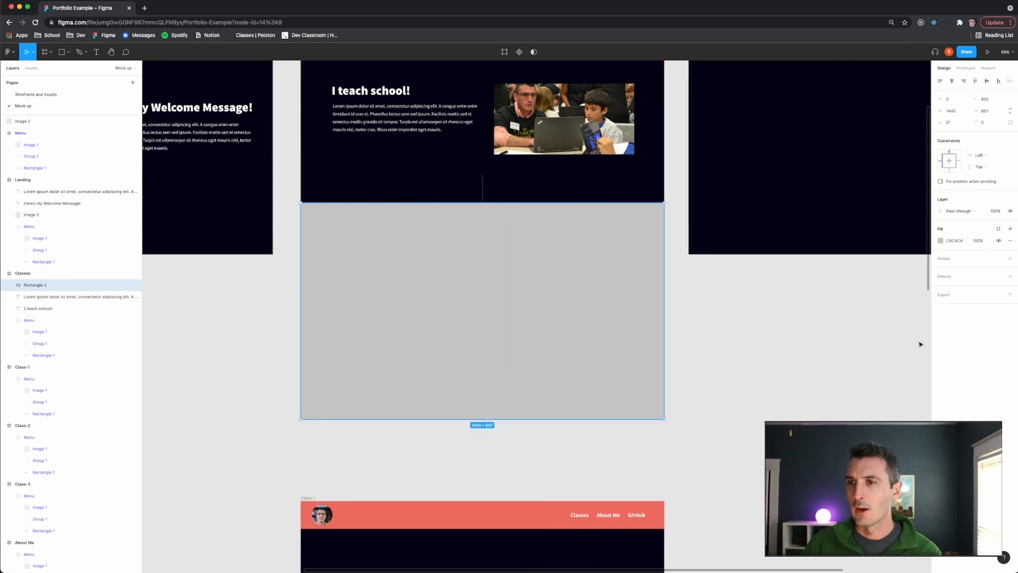
left_click(998, 229)
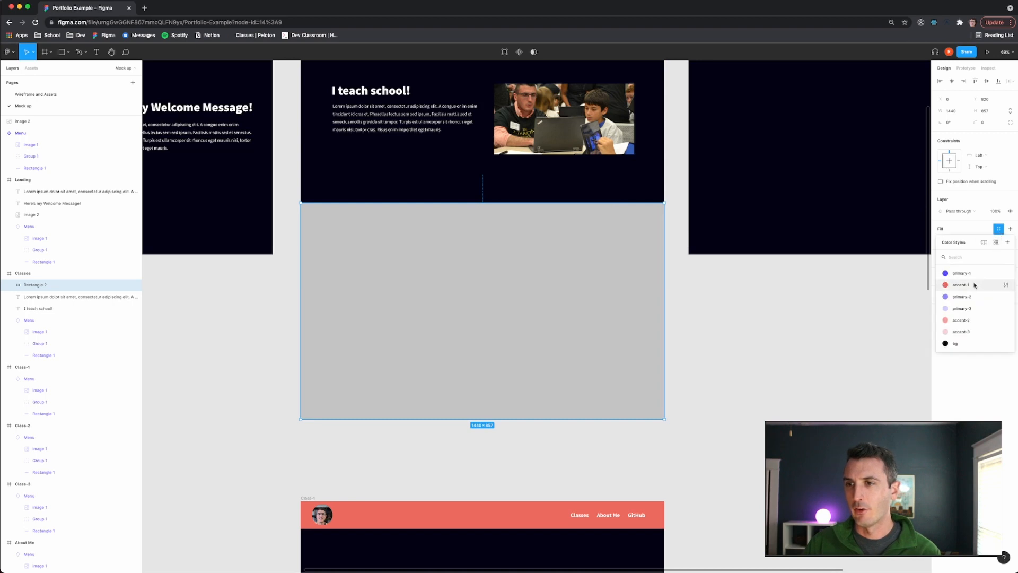
left_click(960, 273)
left_click(758, 328)
- Check the wireframe's course-card section against the Classes mockup with its new coloured band
scroll(671, 325, "up", 2)
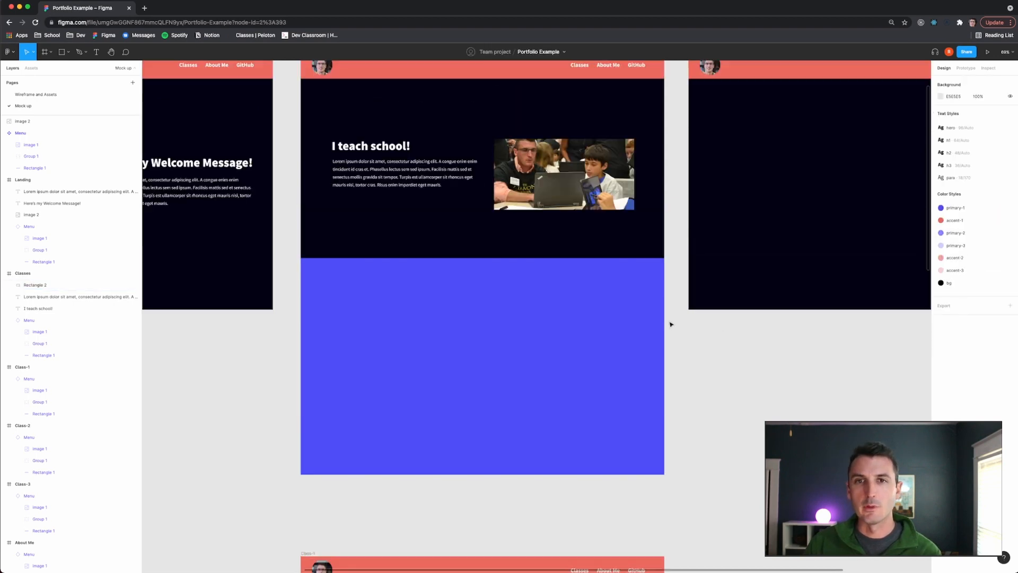
scroll(670, 324, "up", 2)
scroll(684, 322, "left", 1)
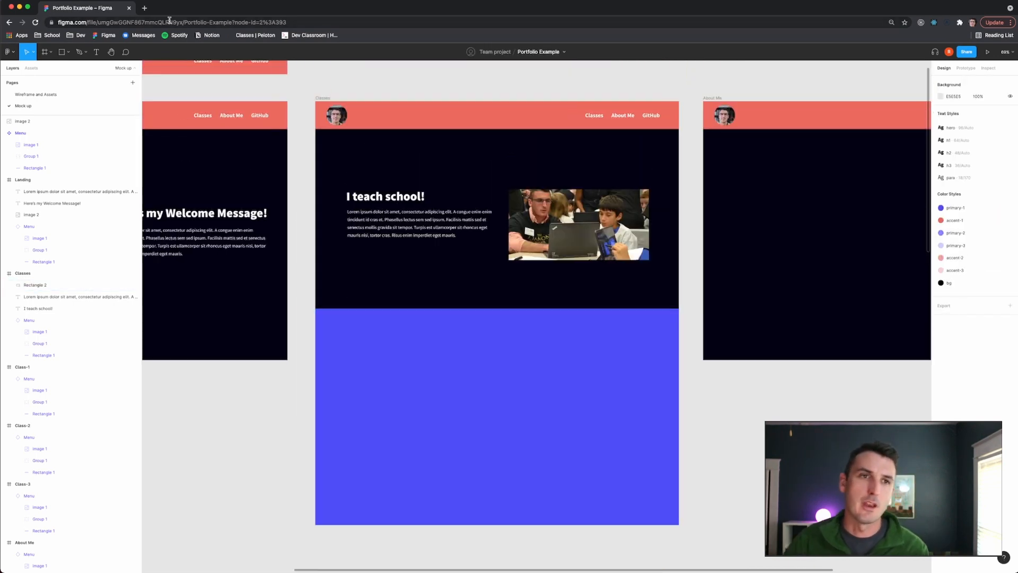
left_click(35, 94)
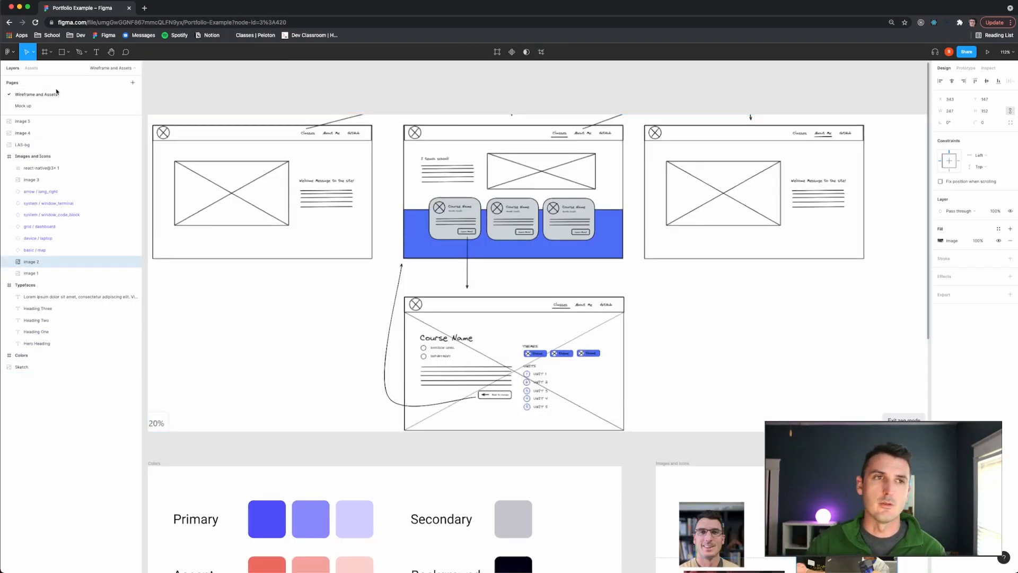
left_click(23, 105)
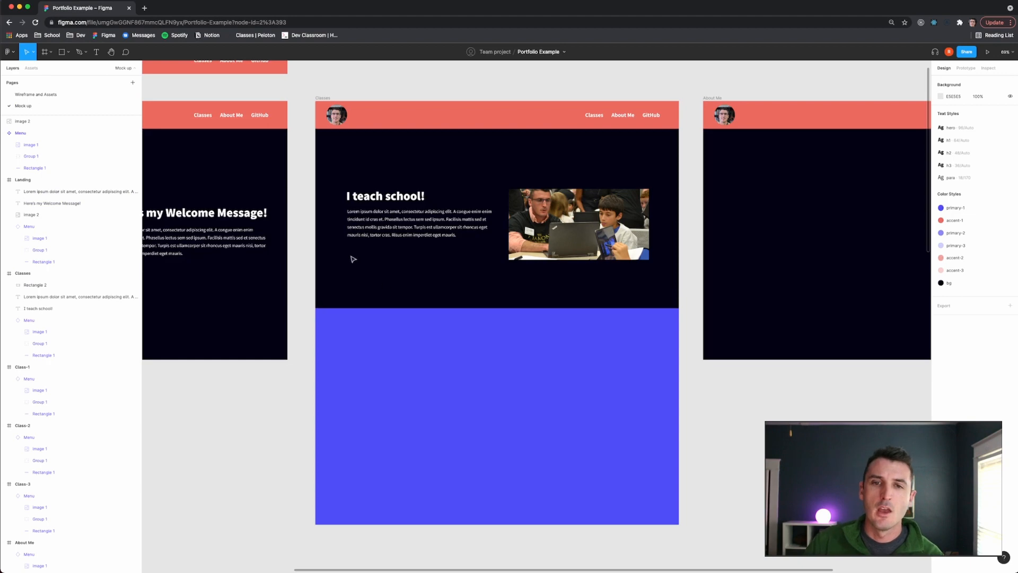
left_click(47, 95)
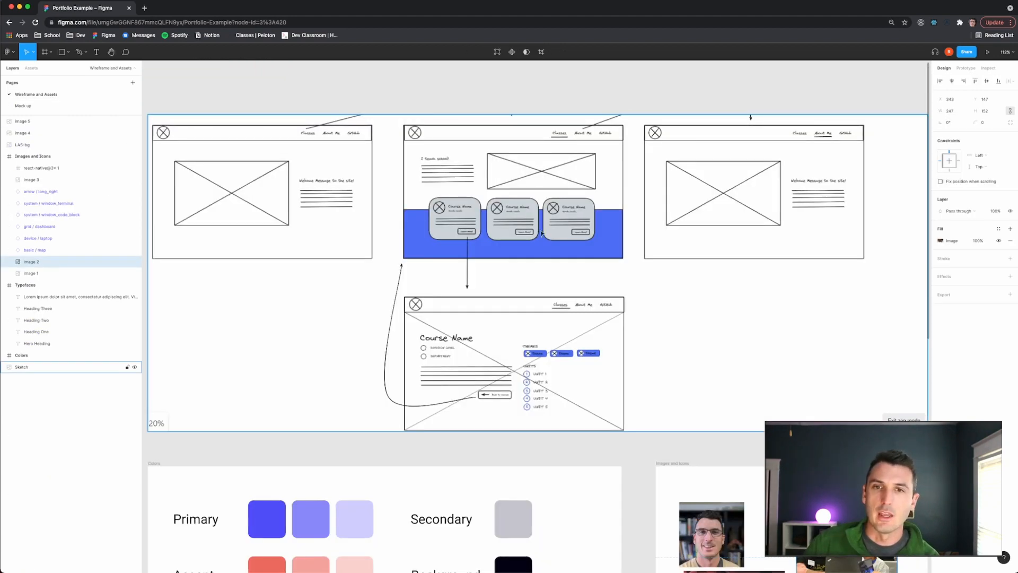
left_click(23, 105)
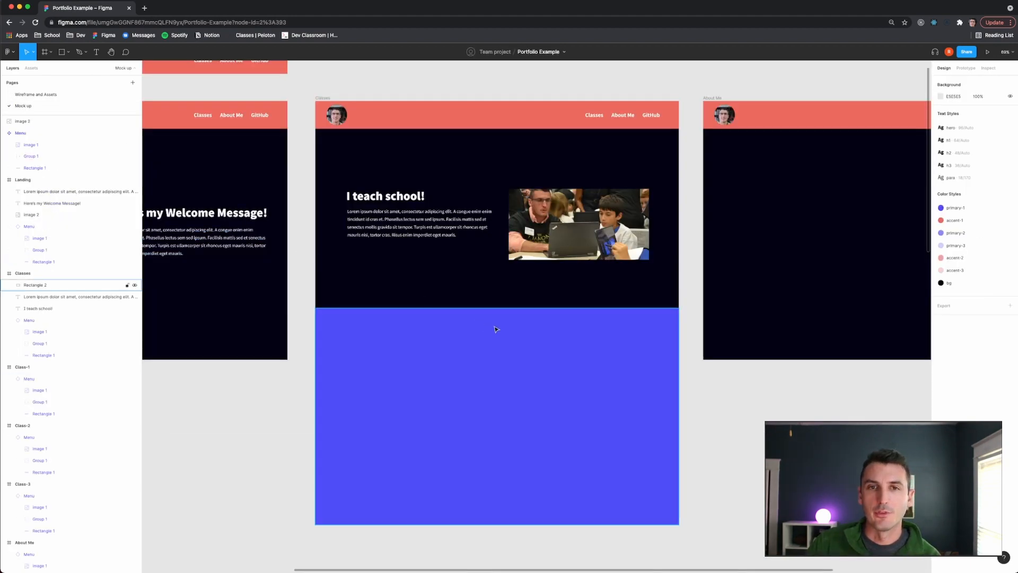
- Draw a card rectangle about 441 × 291 straddling the hero and the coloured band in the Classes frame
scroll(477, 323, "left", 2)
key("r")
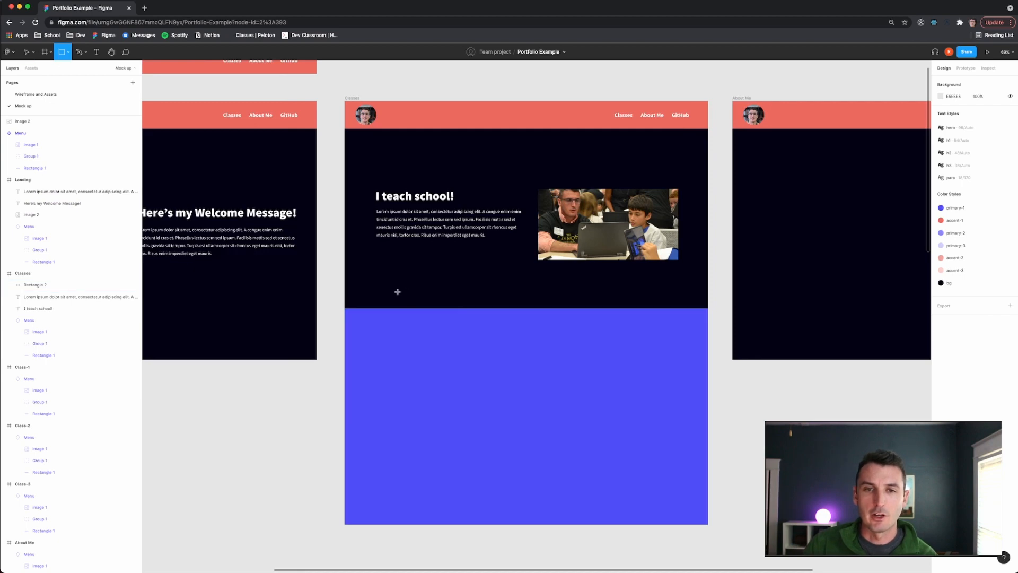
left_click_drag(386, 284, 498, 359)
left_click_drag(467, 337, 461, 343)
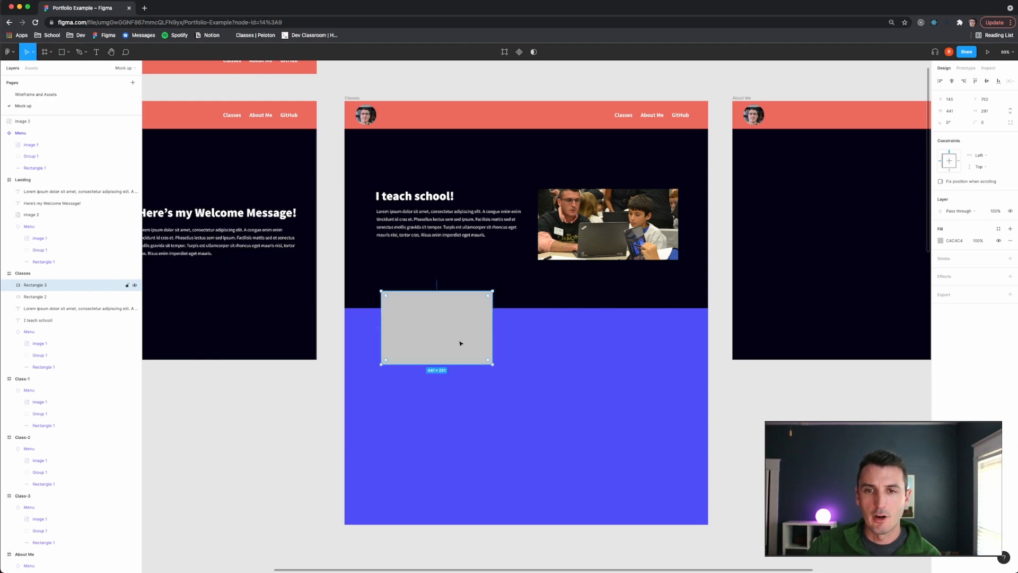
left_click(56, 94)
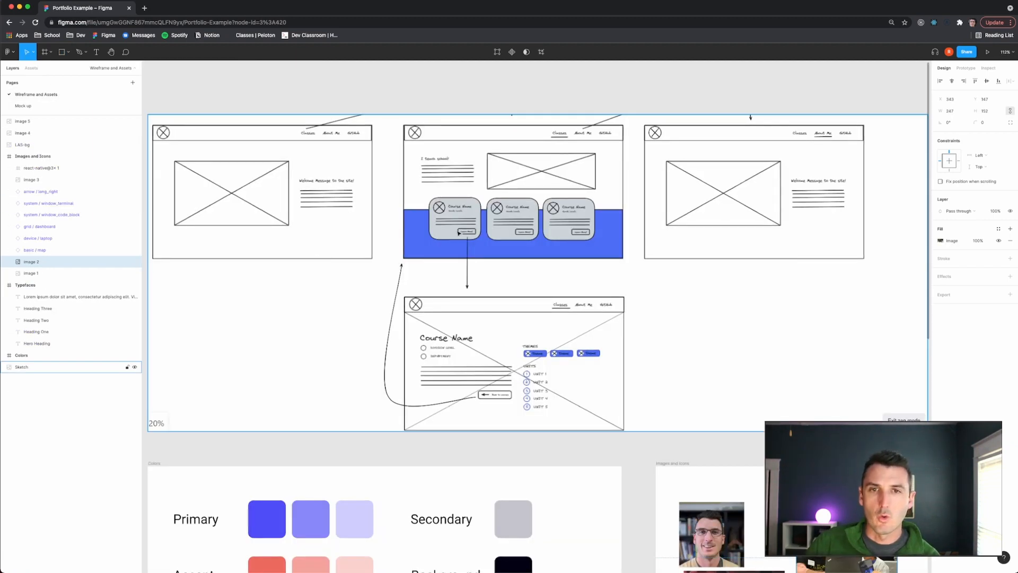
left_click(29, 106)
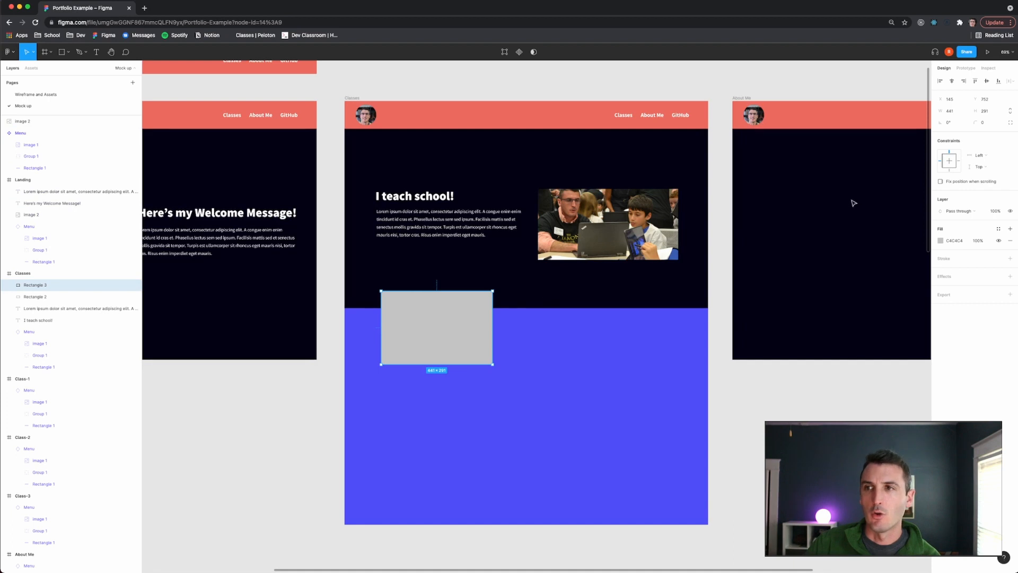
- Set the card rectangle's corner radius to 37
left_click(978, 122)
type("20")
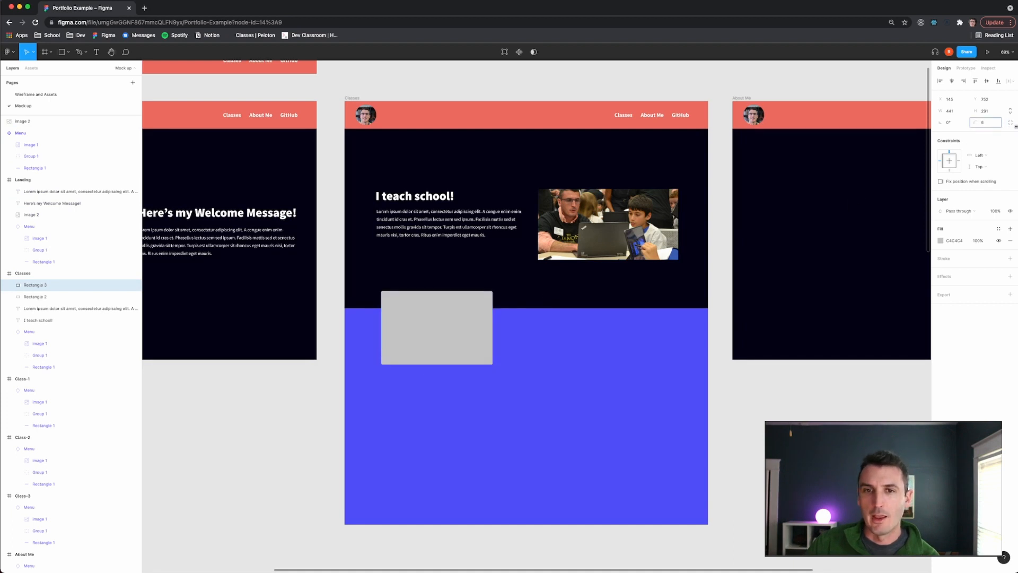
key("Return")
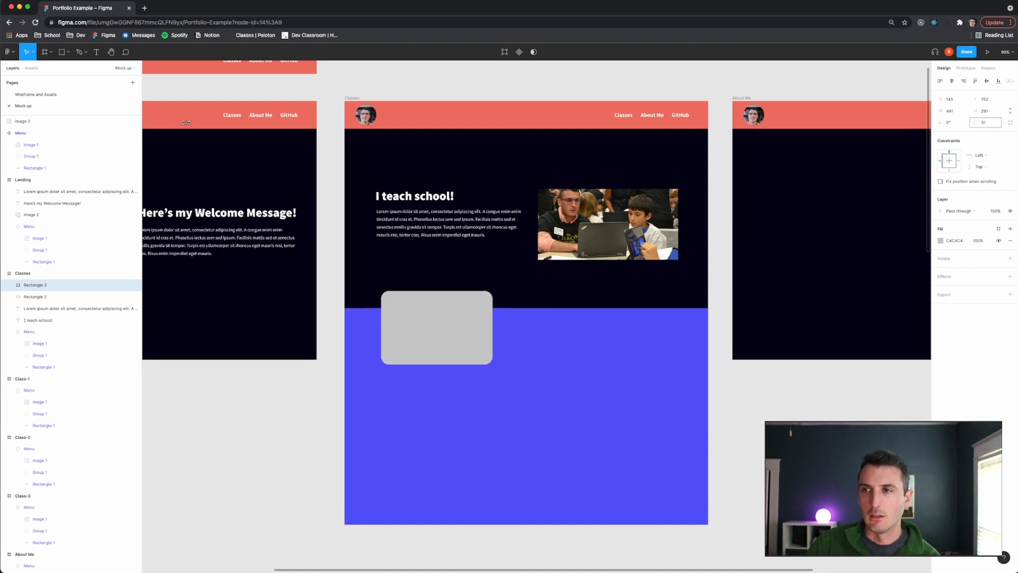
left_click_drag(213, 120, 233, 125)
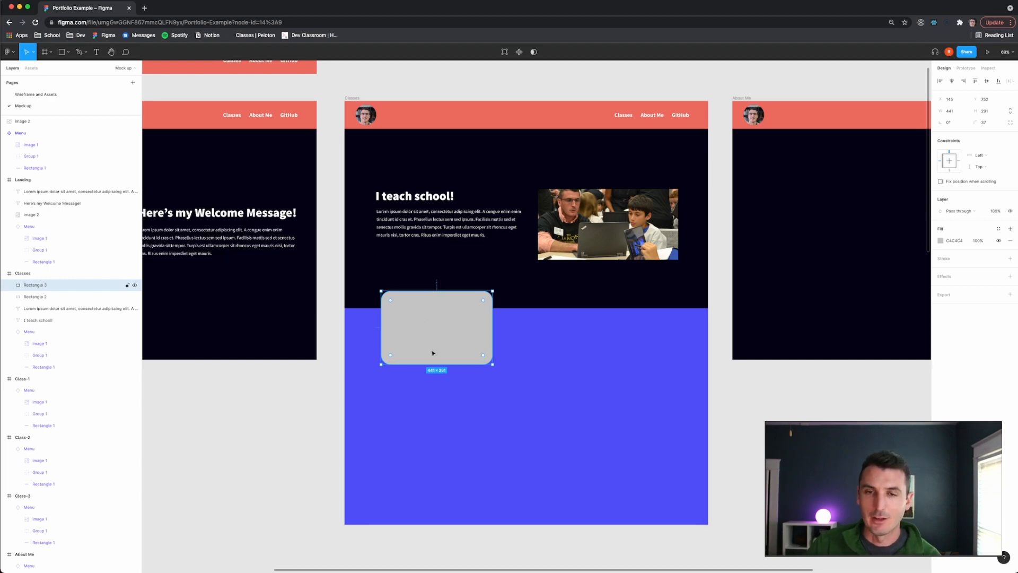
- Duplicate the card twice to form a row of three cards across the band
scroll(433, 352, "down", 5)
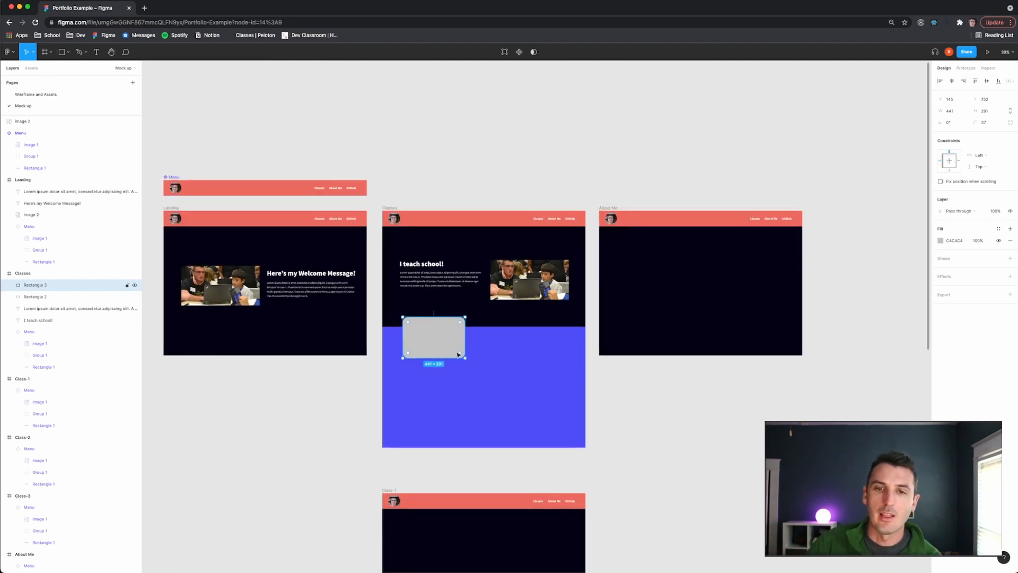
left_click_drag(464, 358, 552, 343)
key("super+v")
key("super+v")
left_click(445, 338)
left_click(482, 340, "shift")
left_click(532, 341, "shift")
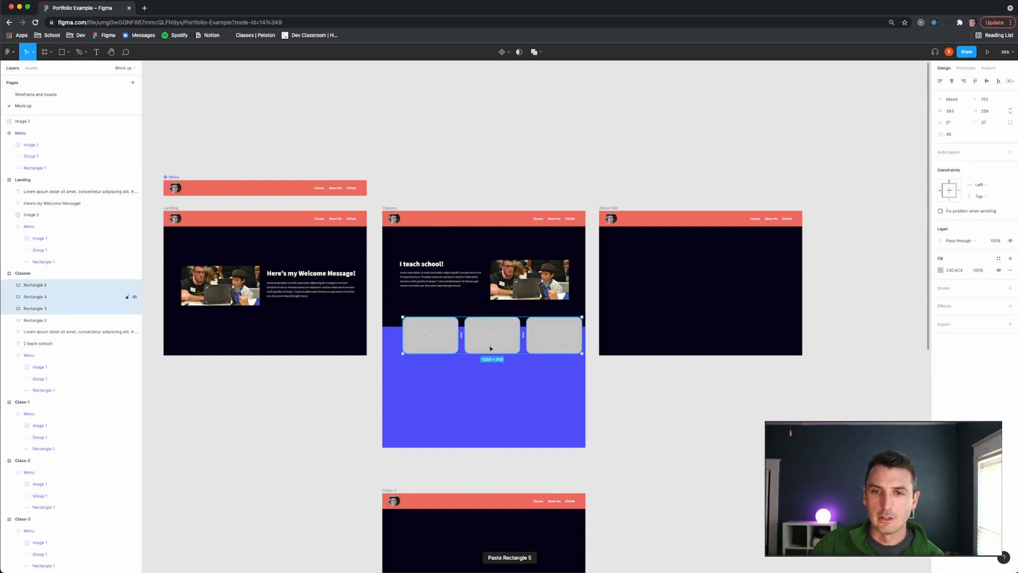
left_click_drag(490, 347, 479, 345)
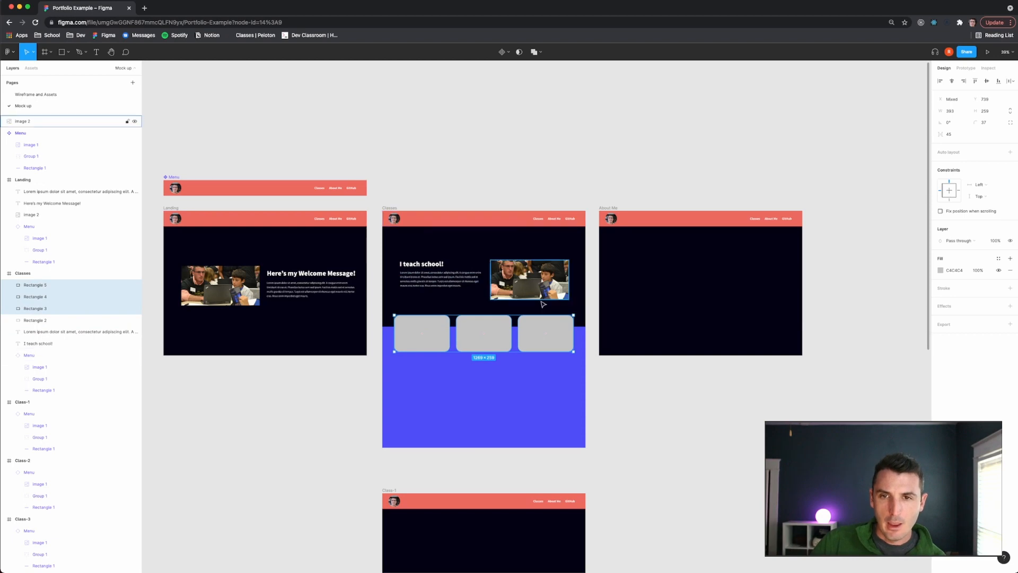
left_click(472, 180)
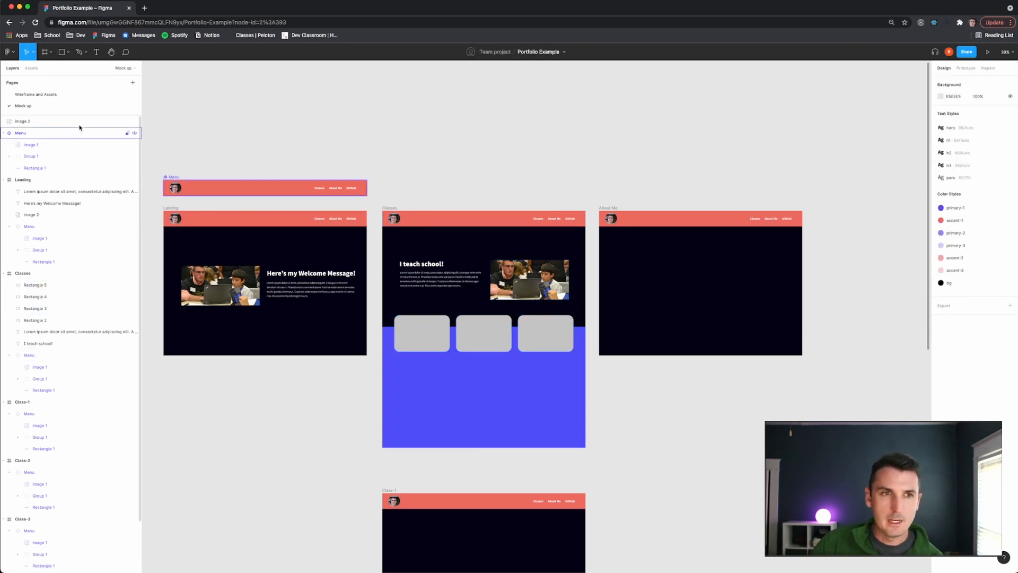
- Compare the row with the wireframe and undo the two extra card copies
left_click(62, 95)
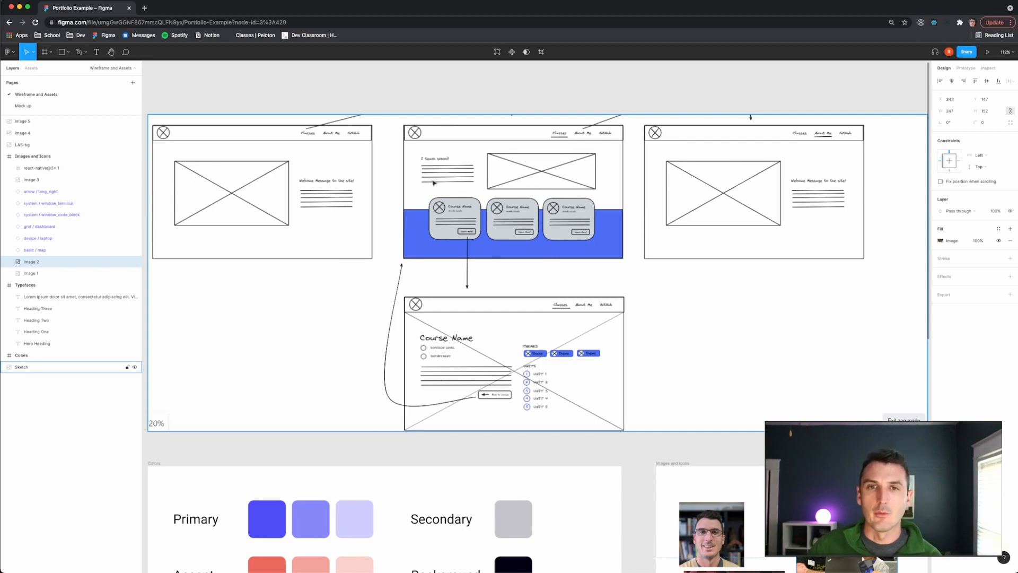
left_click(22, 105)
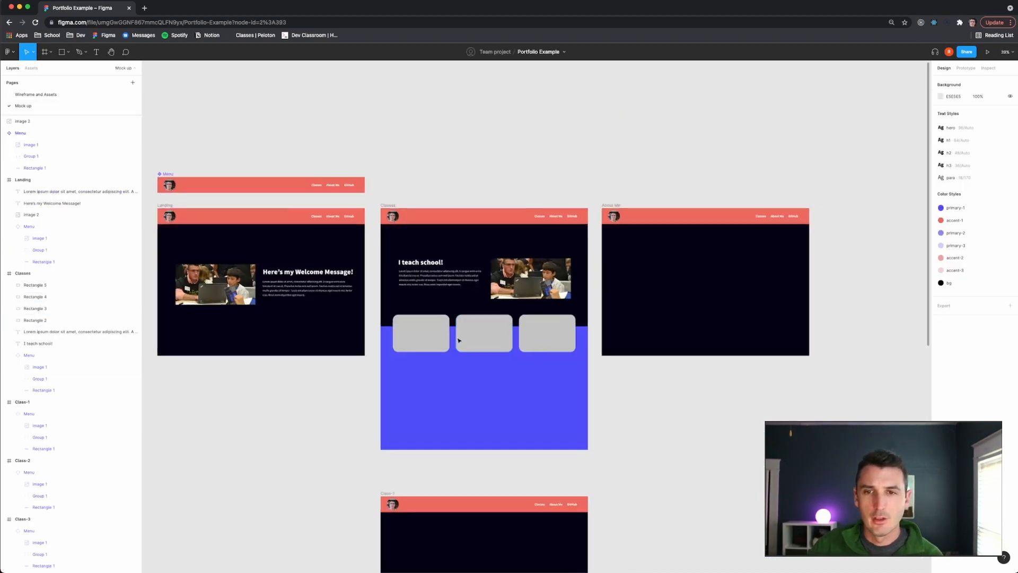
scroll(459, 340, "up", 10)
left_click(690, 305)
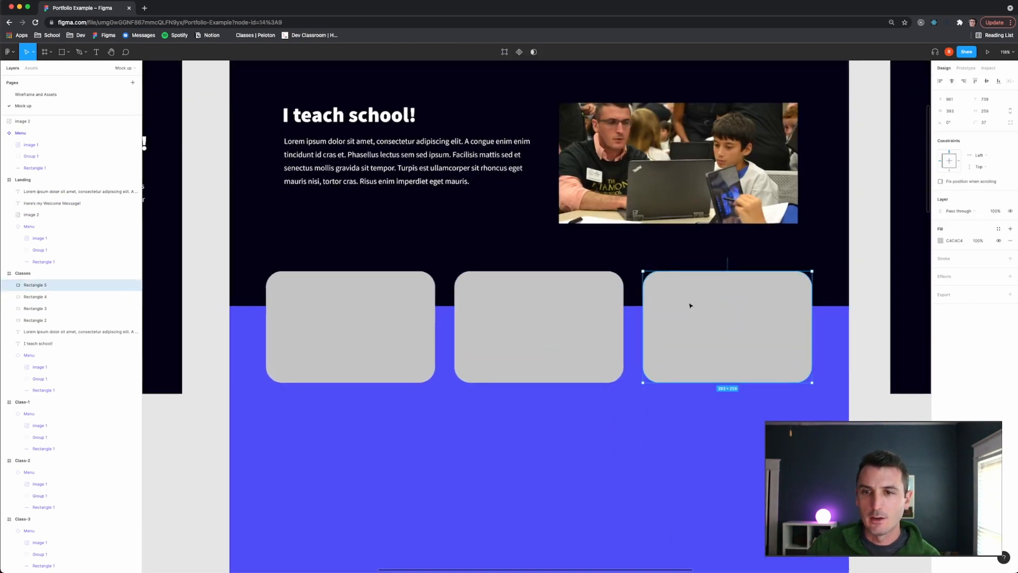
key("super+z")
key("super+z")
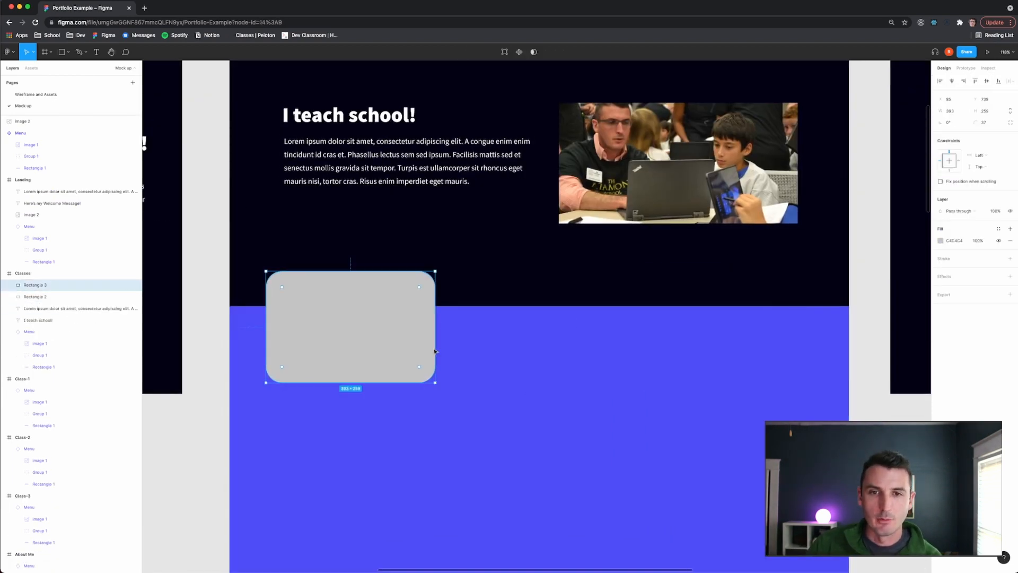
- Resize the card to about 337 × 284 and shift it slightly right
left_click_drag(435, 381, 400, 370)
left_click_drag(348, 341, 387, 348)
left_click_drag(435, 375, 449, 396)
- Copy and paste the card twice, placing the copies in a row to its right
key("super+c")
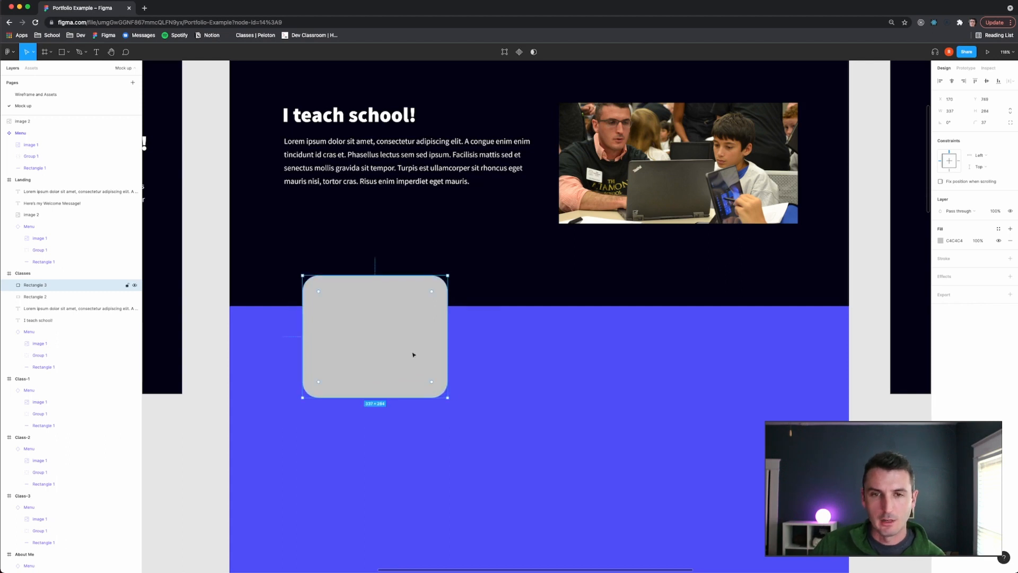
key("super+v")
left_click_drag(403, 356, 688, 351)
key("super+c")
key("super+v")
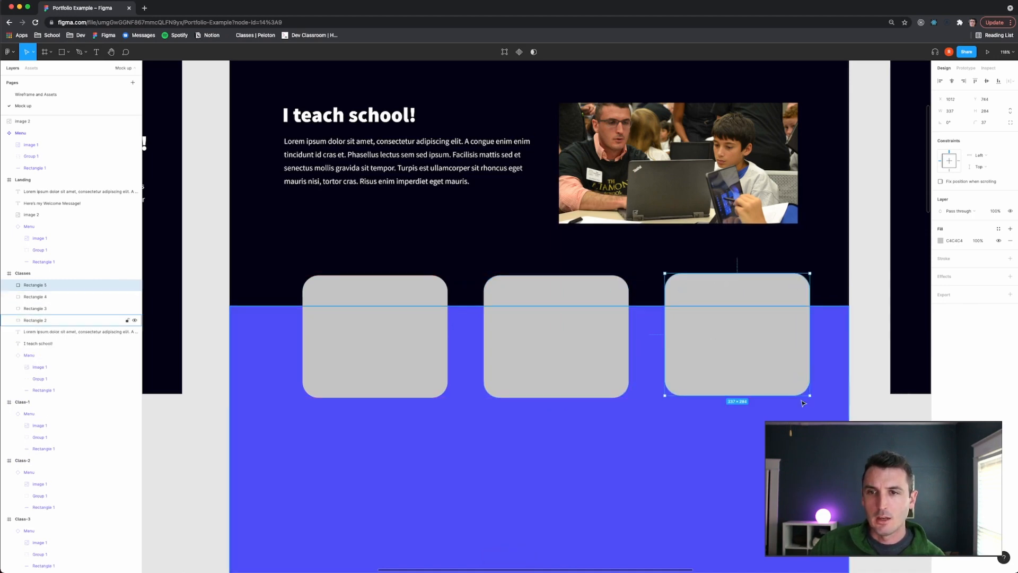
- Select all three cards, set the spacing between them to 49 and shift the row right
left_click(593, 348, "shift")
left_click(429, 346, "shift")
left_click_drag(414, 350, 413, 348)
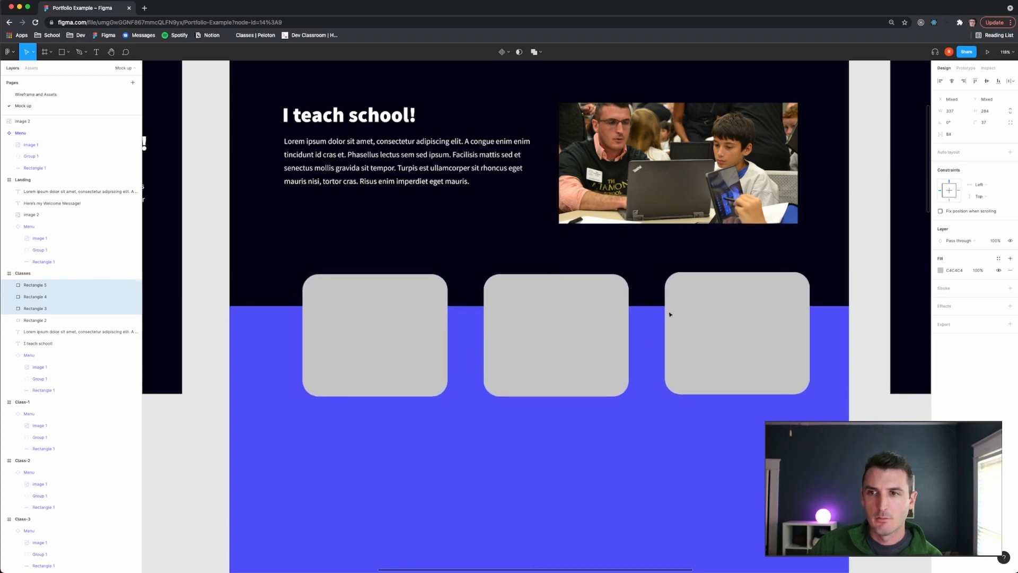
left_click(709, 321)
left_click(585, 328, "shift")
left_click(403, 339, "shift")
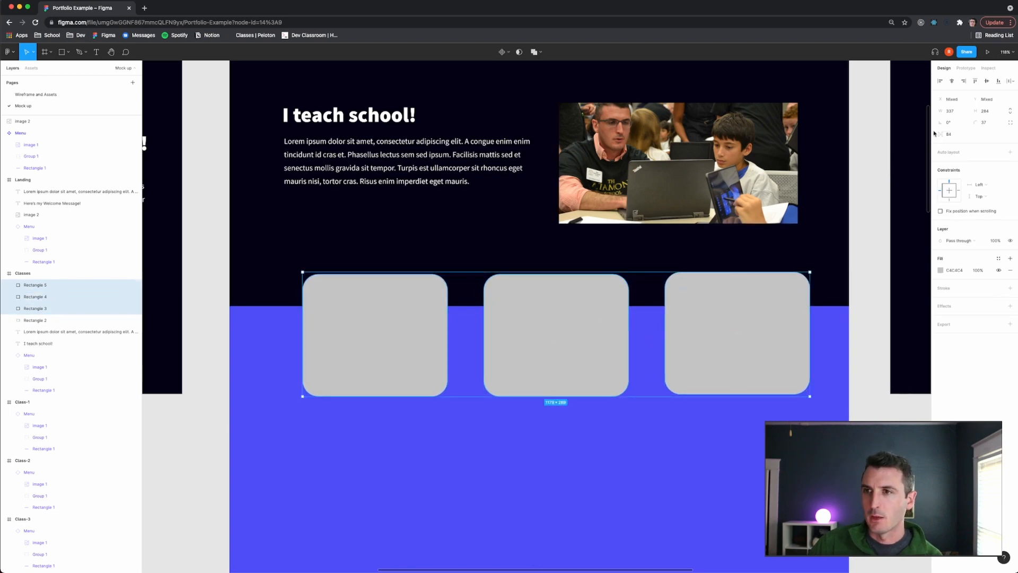
left_click_drag(940, 134, 915, 138)
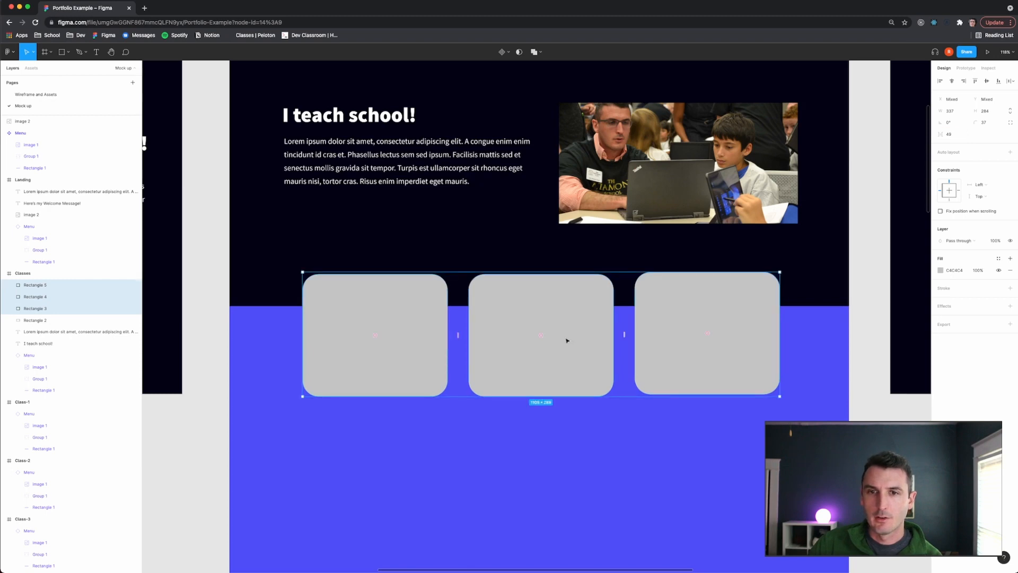
left_click_drag(567, 340, 592, 336)
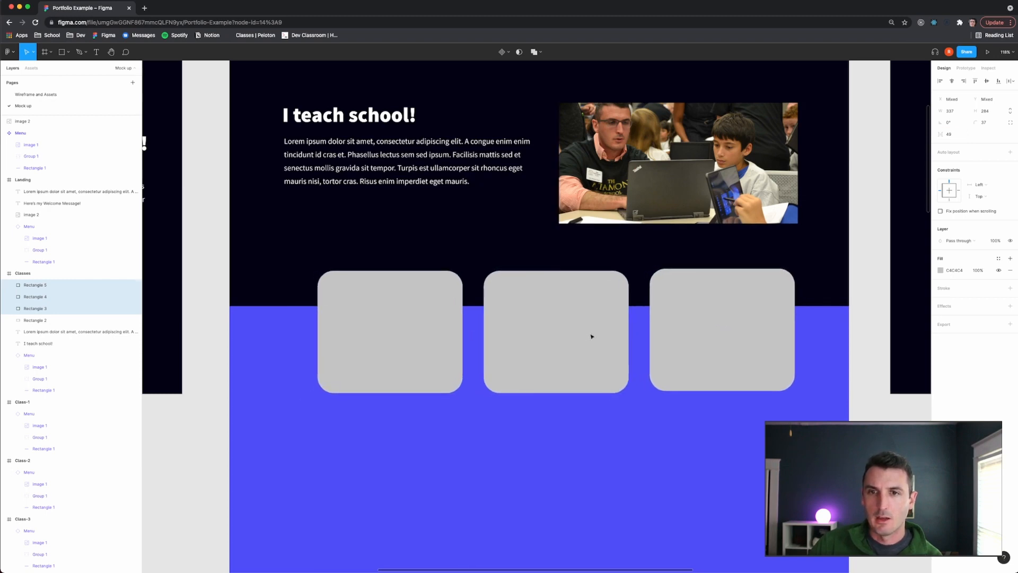
- Delete the second and third cards and move the remaining card out of the Classes frame onto the canvas above
scroll(592, 336, "down", 5, "ctrl")
left_click(644, 326)
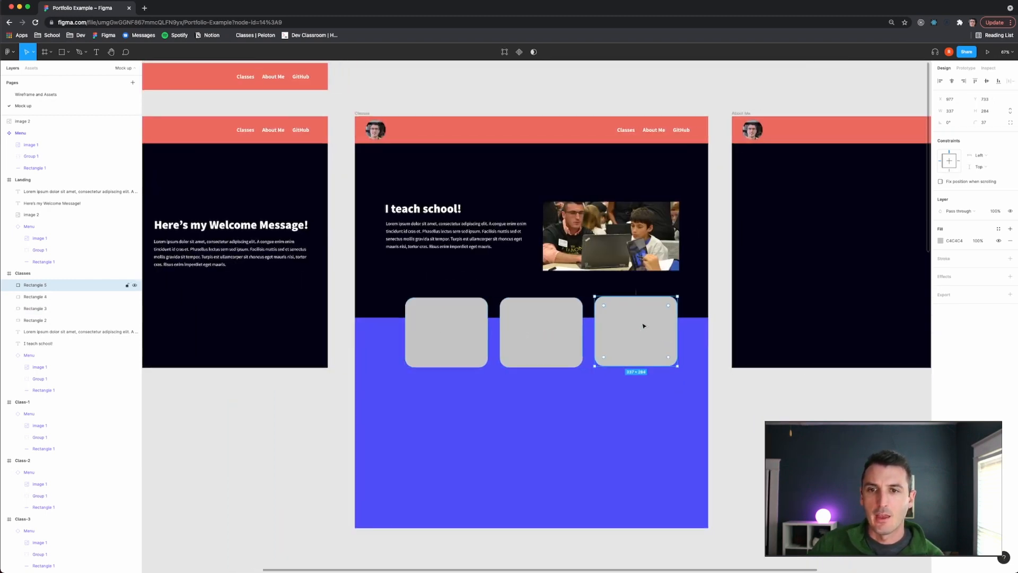
key("Delete")
left_click(560, 342)
key("Delete")
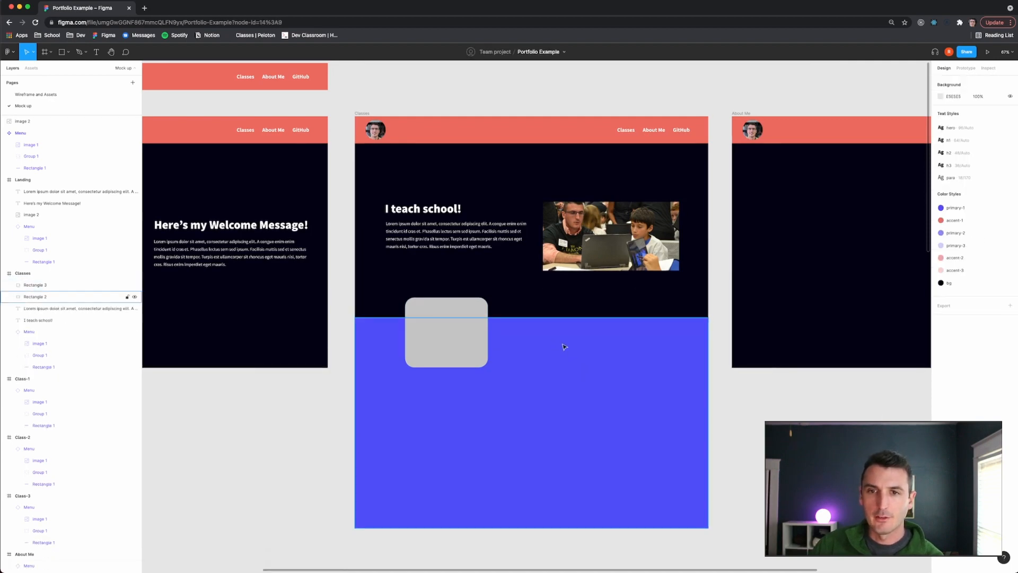
left_click(461, 344)
left_click_drag(454, 345, 438, 171)
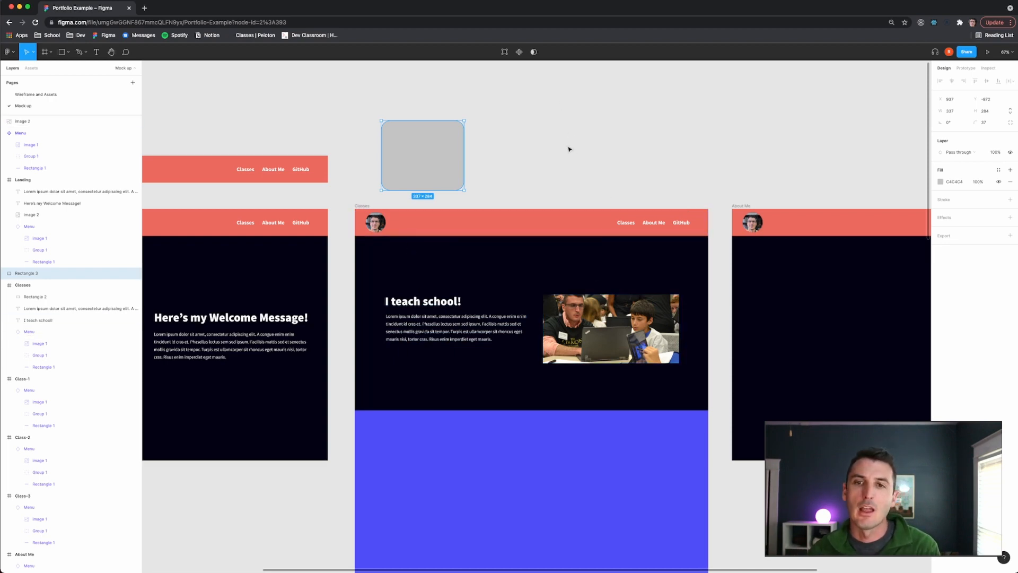
- Compare the selected card with the wireframe page and browse the available colour styles for its fill
scroll(599, 292, "down", 3)
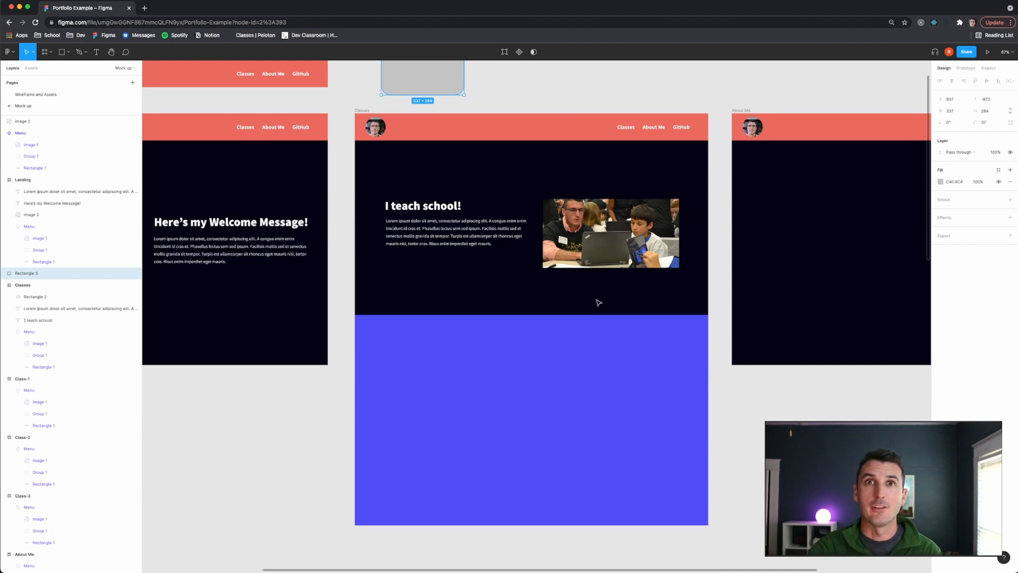
scroll(598, 303, "up", 5)
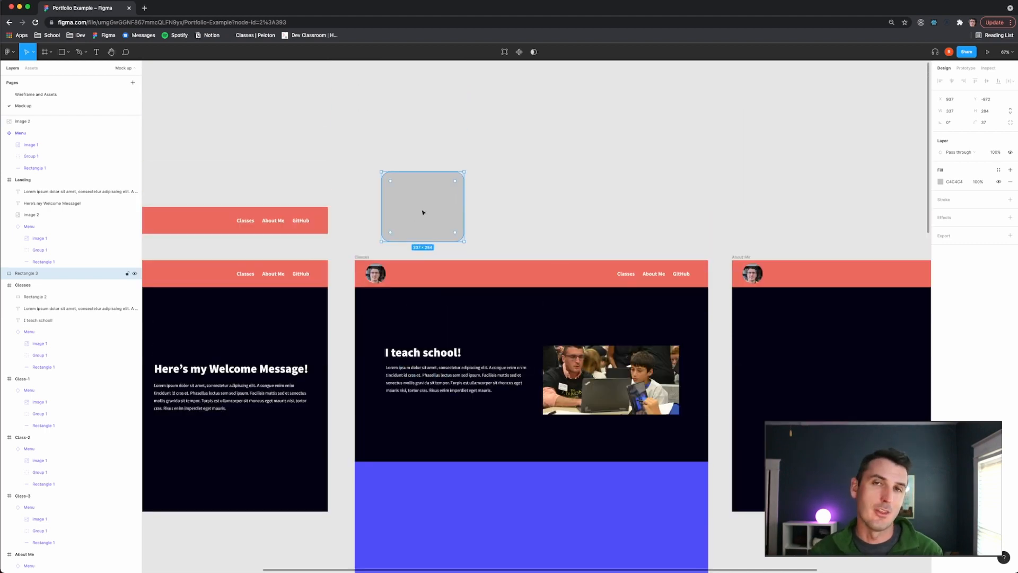
left_click(533, 199)
left_click(442, 228)
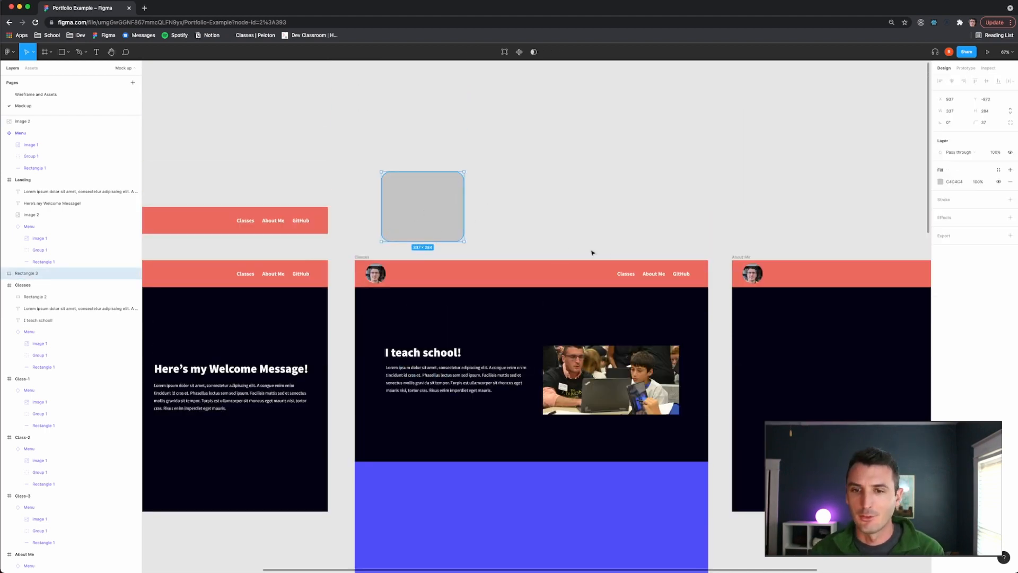
left_click(39, 94)
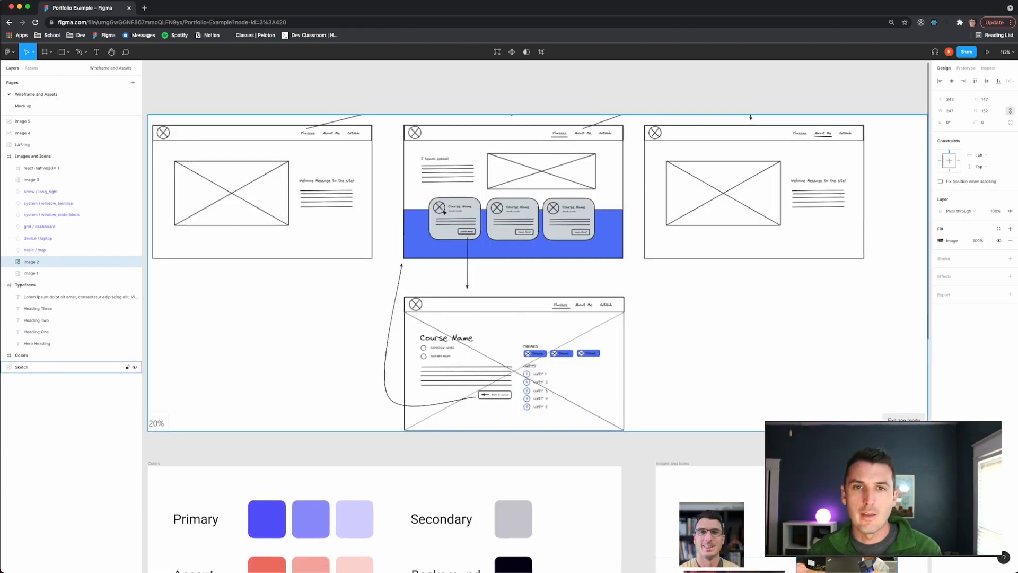
left_click(21, 106)
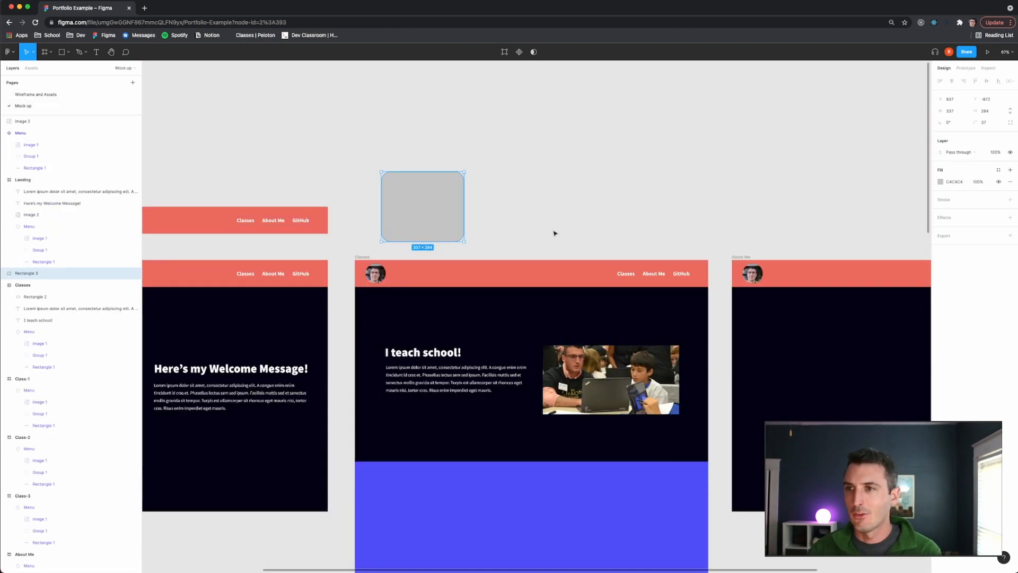
left_click(998, 170)
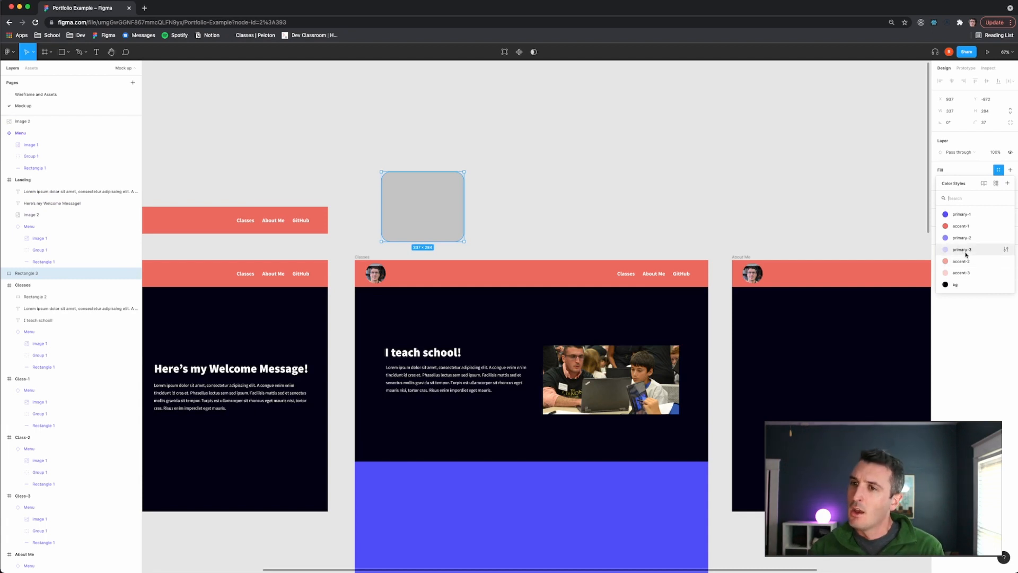
left_click(759, 211)
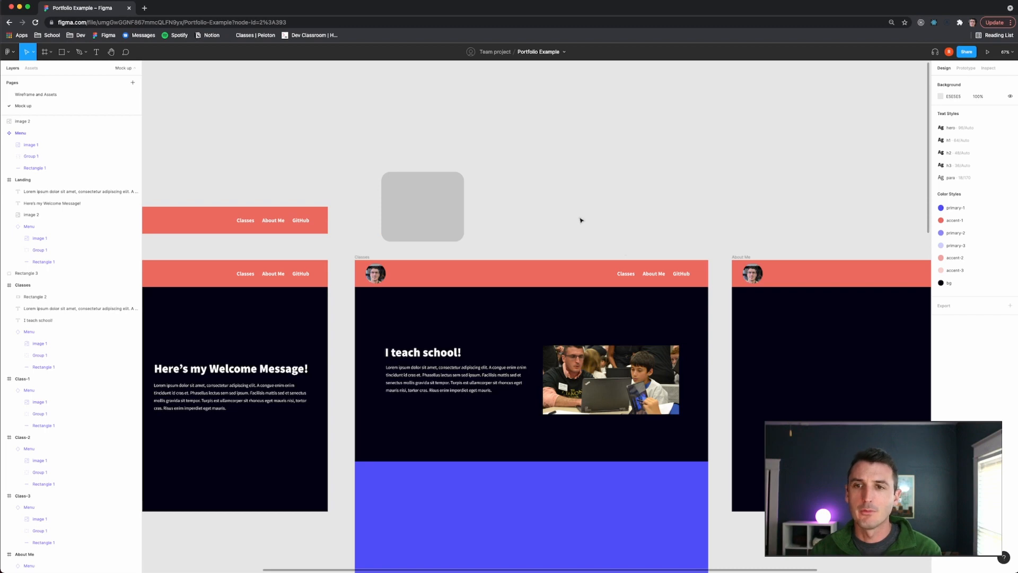
- Create a colour style named secondary from the Secondary swatch on the Wireframe and Assets page
scroll(585, 241, "down", 1)
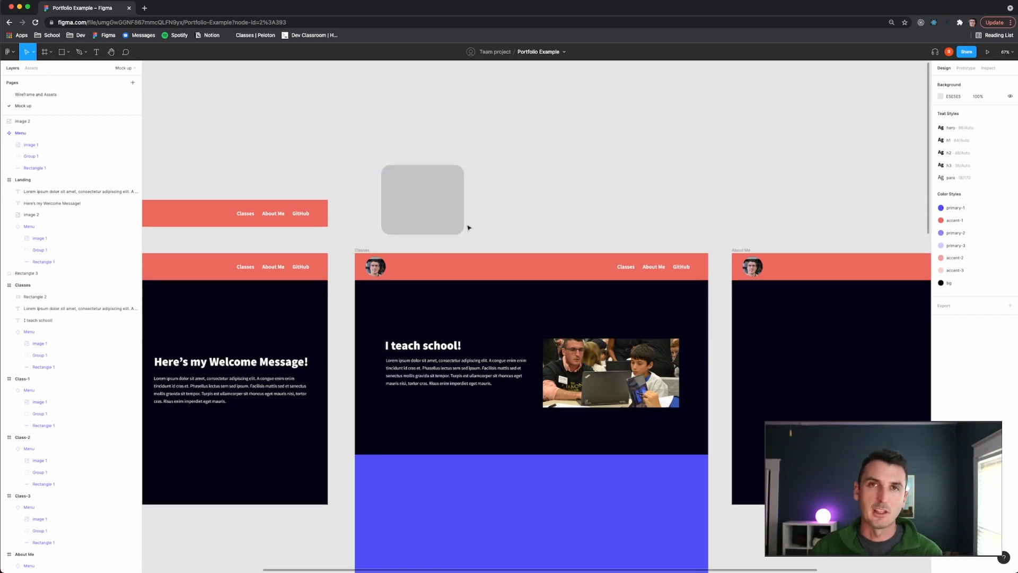
left_click(68, 96)
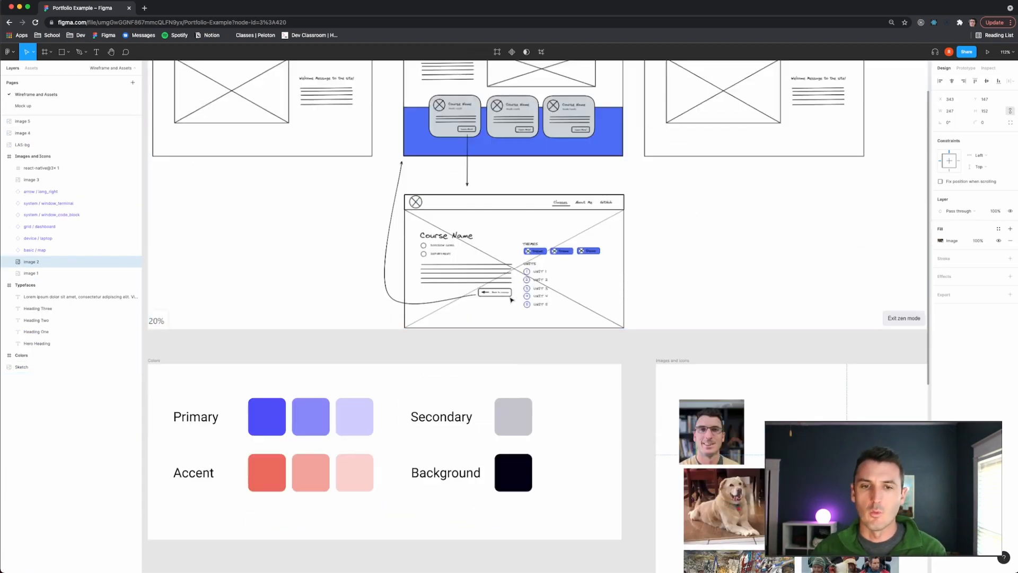
scroll(506, 374, "down", 4)
left_click(508, 322)
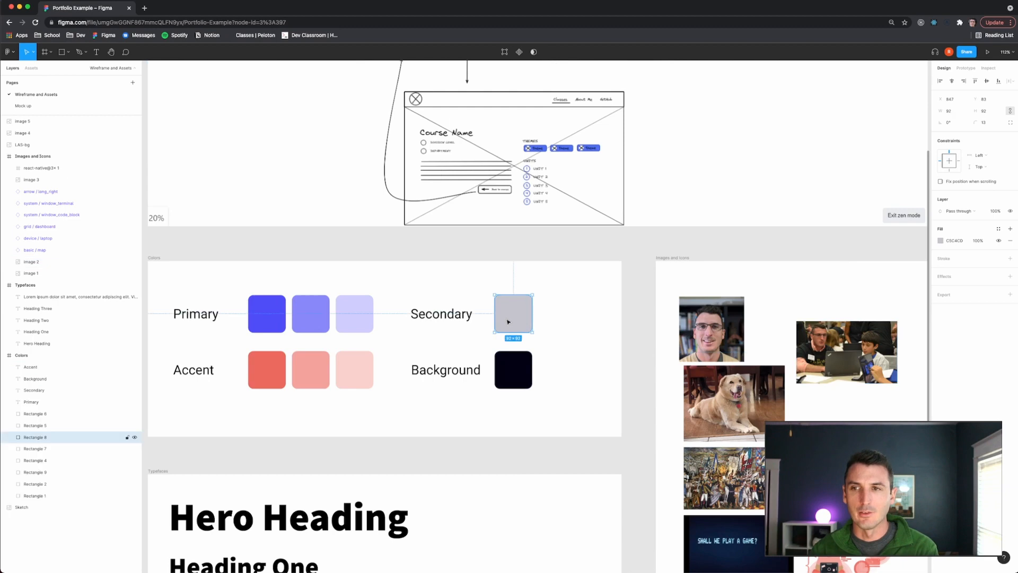
left_click(998, 230)
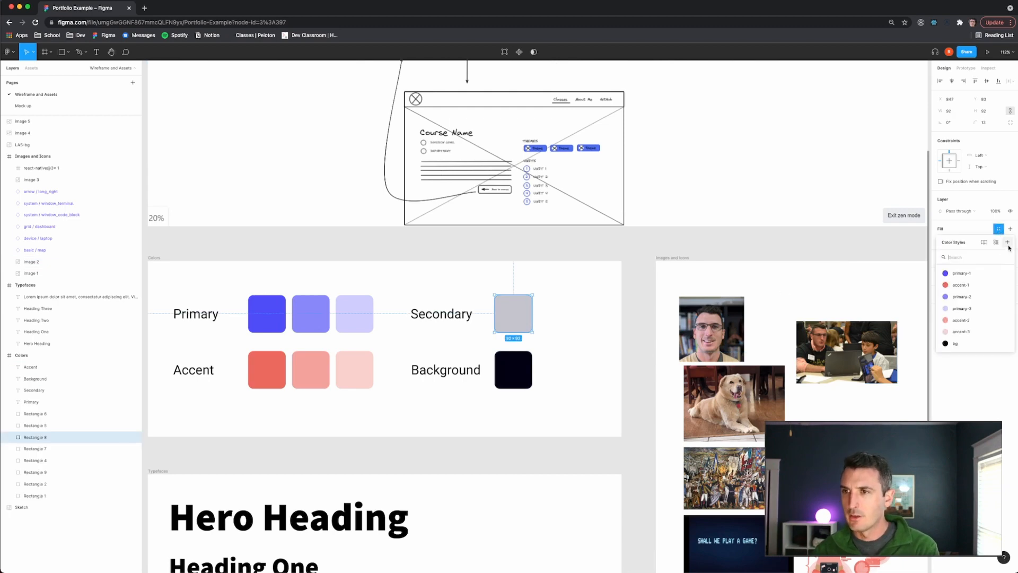
left_click(1008, 245)
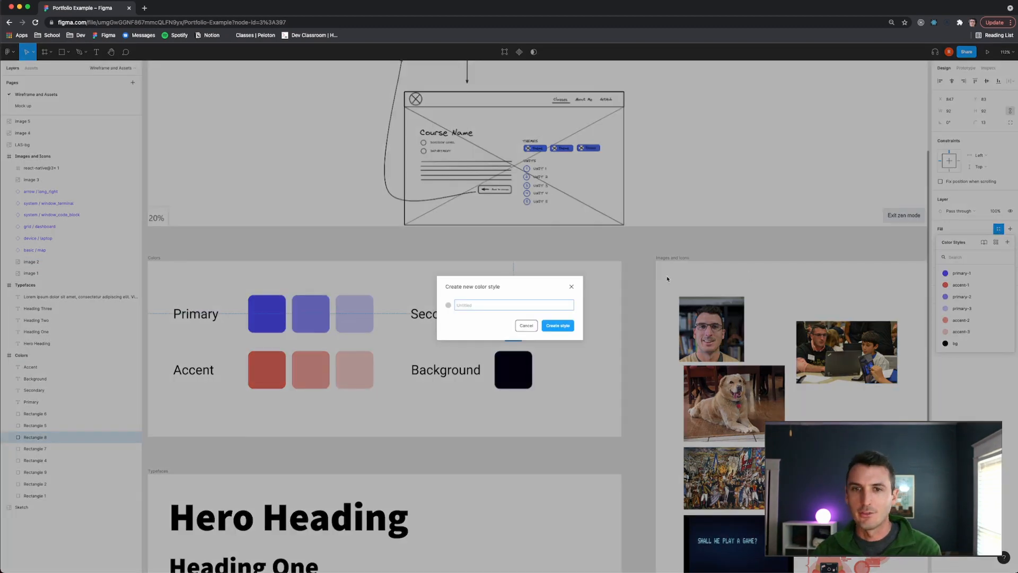
type("secondary")
key("Return")
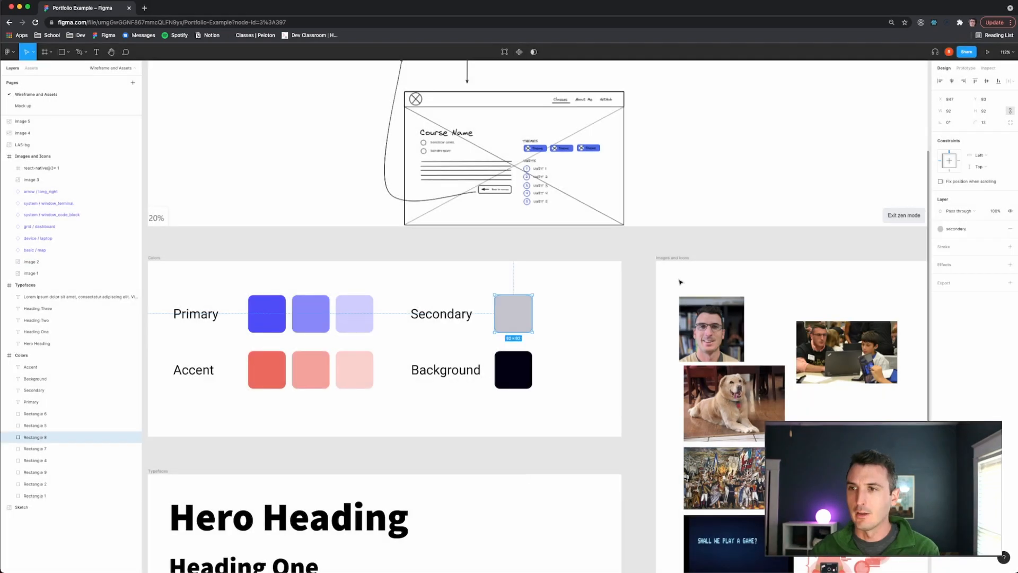
- Apply the secondary colour style to the course card on the Mock up page
left_click(50, 107)
left_click(442, 184)
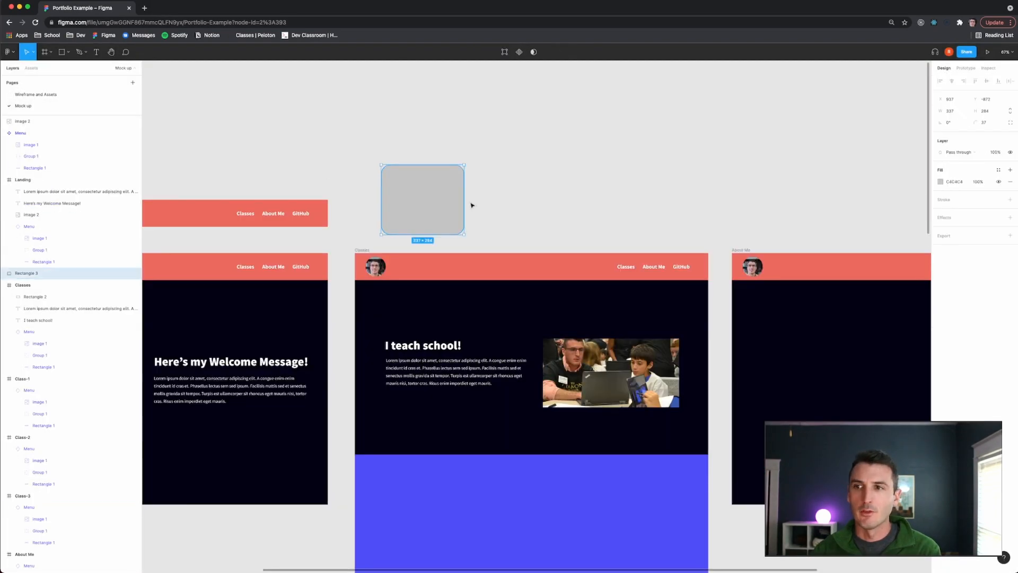
left_click(998, 169)
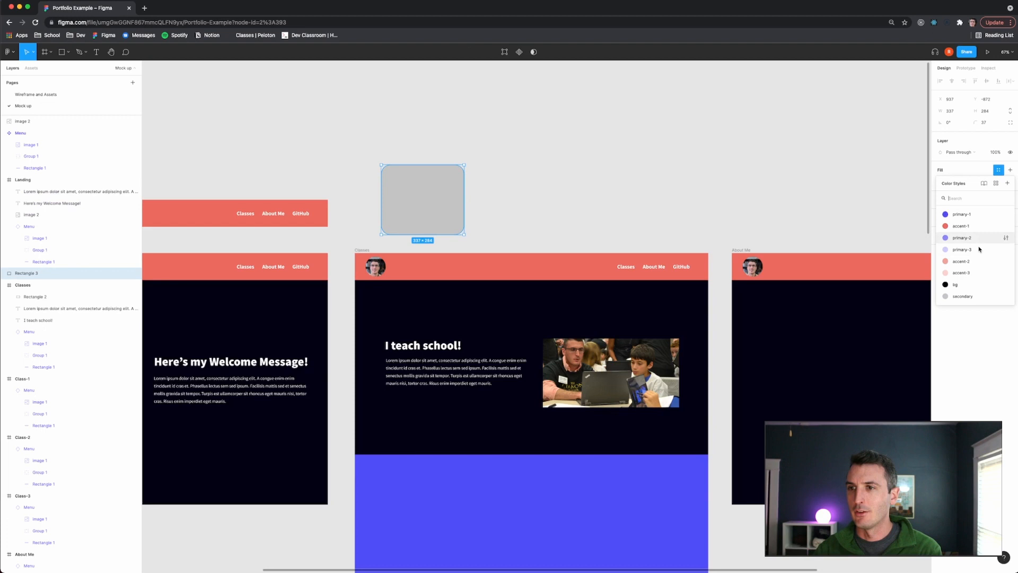
left_click(974, 298)
left_click(620, 189)
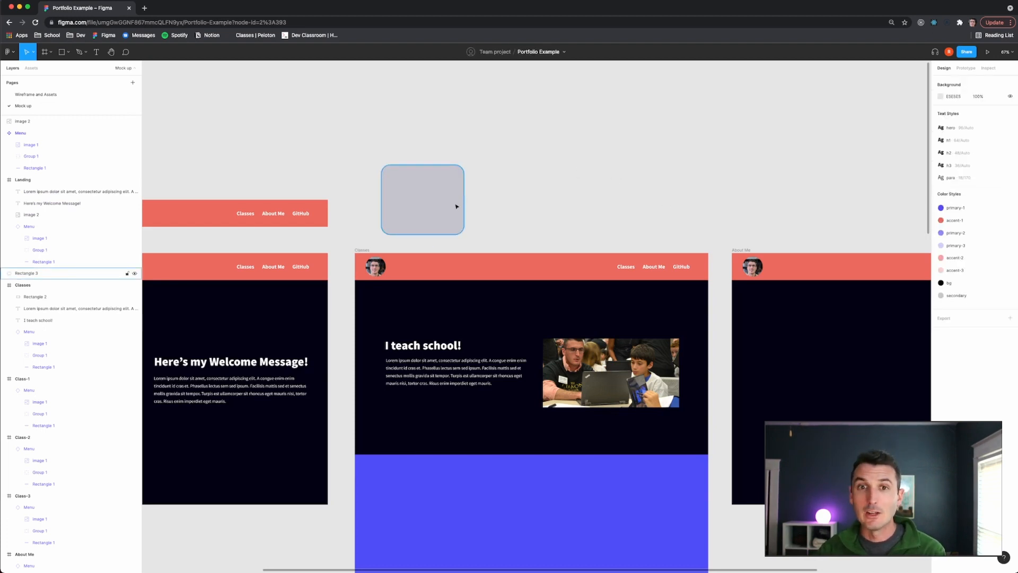
- Draw a circle about 60 × 60 near the card's upper-left corner
scroll(453, 206, "left", 3)
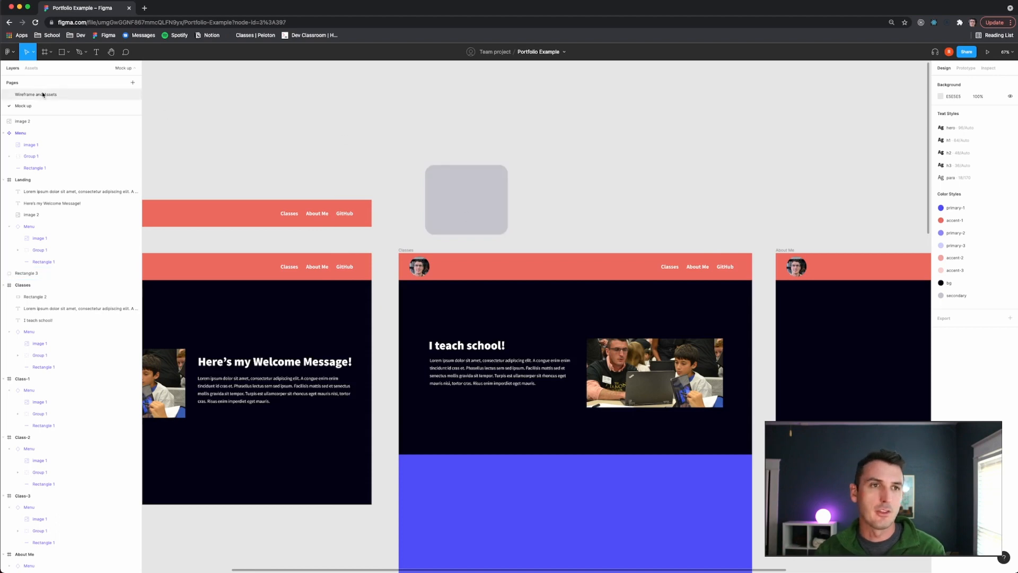
left_click(43, 94)
scroll(555, 250, "up", 5)
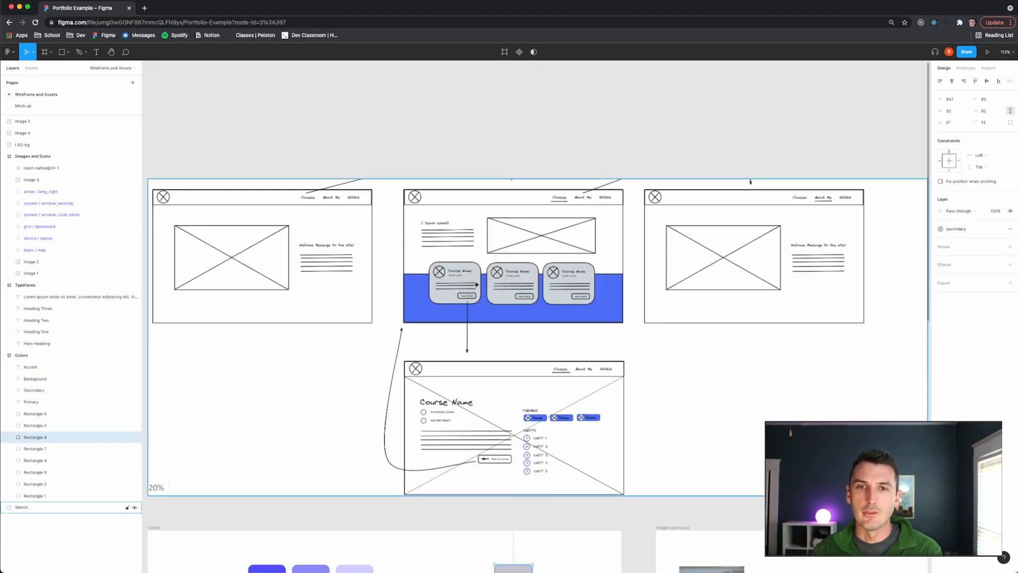
scroll(463, 288, "up", 4)
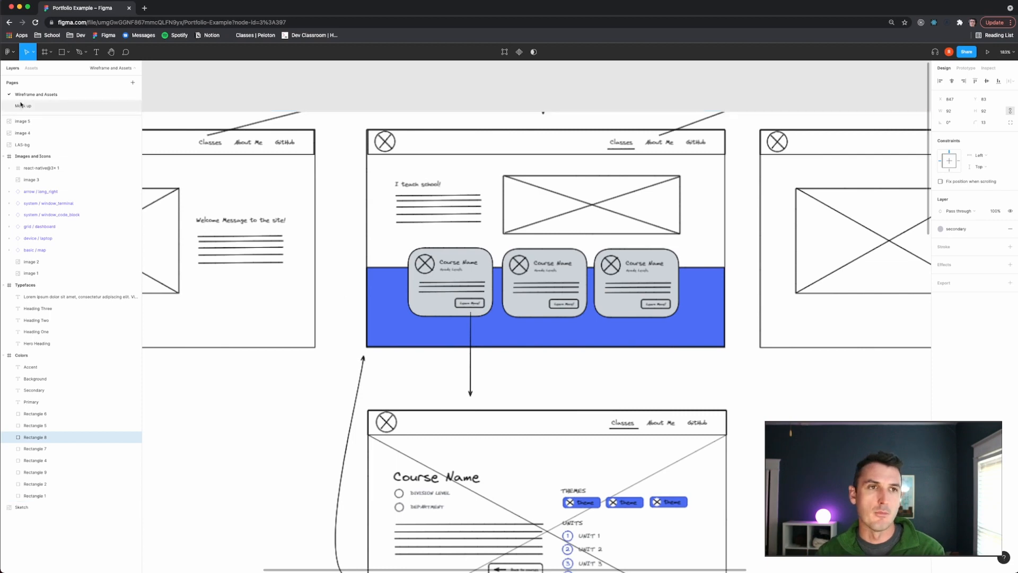
left_click(23, 106)
left_click(461, 201)
scroll(460, 200, "up", 5)
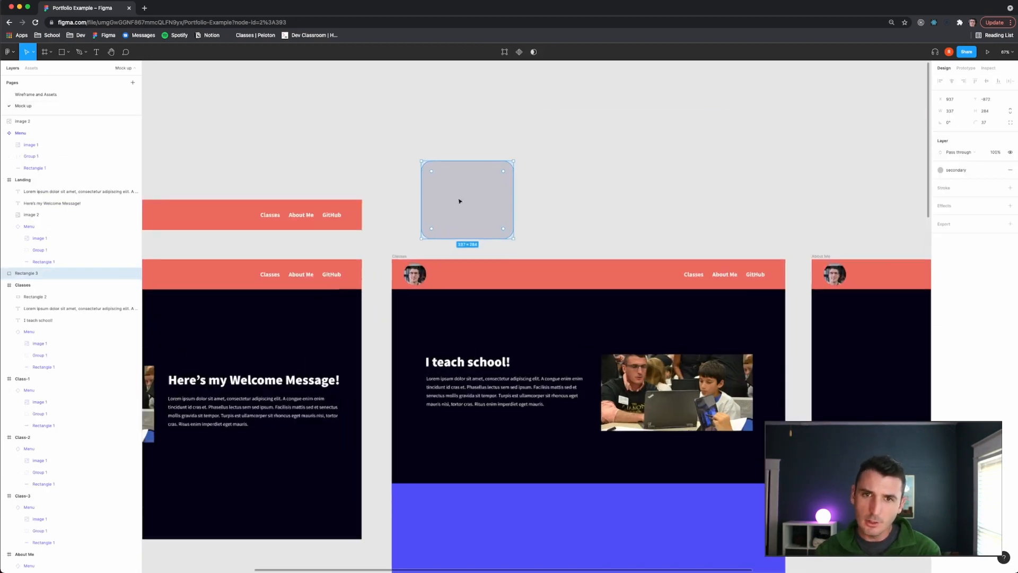
left_click(290, 118)
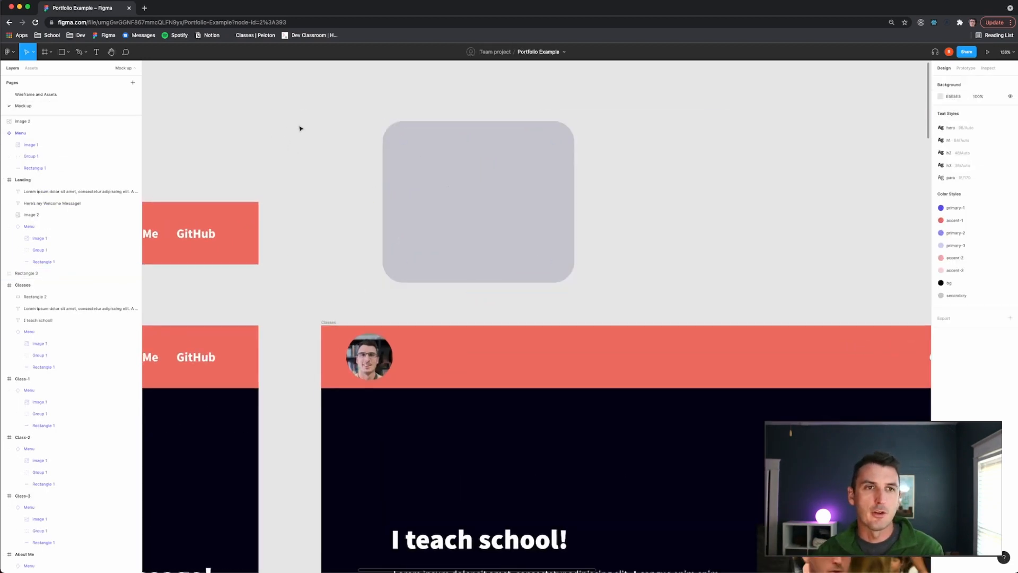
key("o")
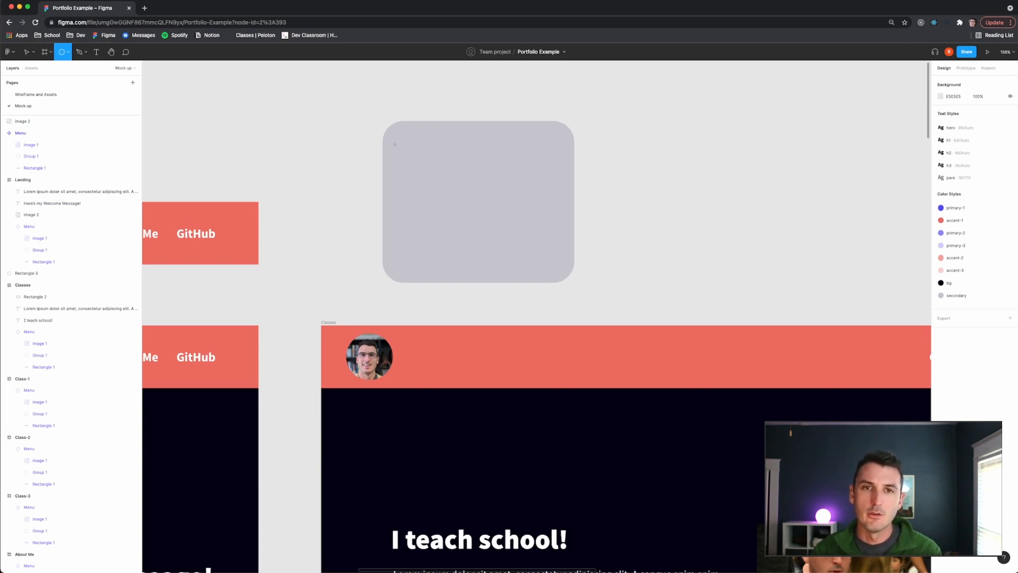
left_click_drag(394, 143, 435, 176)
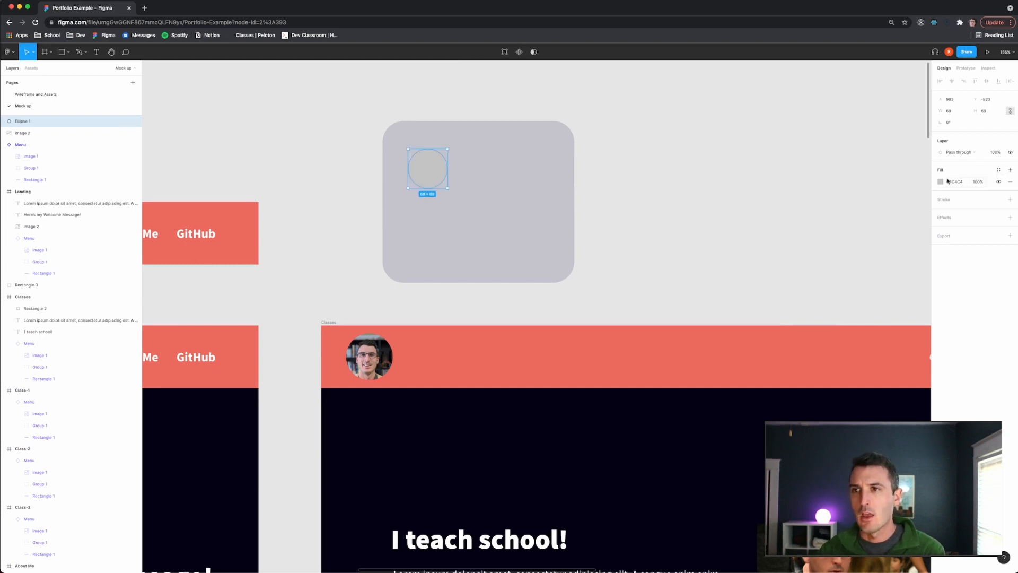
- Apply the bg colour style to the circle
left_click(997, 170)
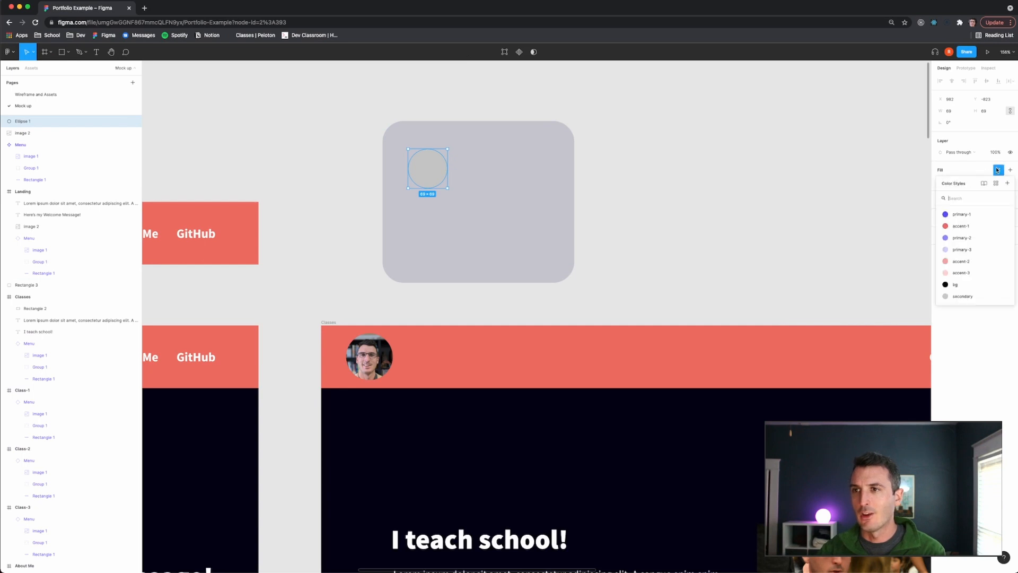
left_click(986, 285)
left_click(708, 220)
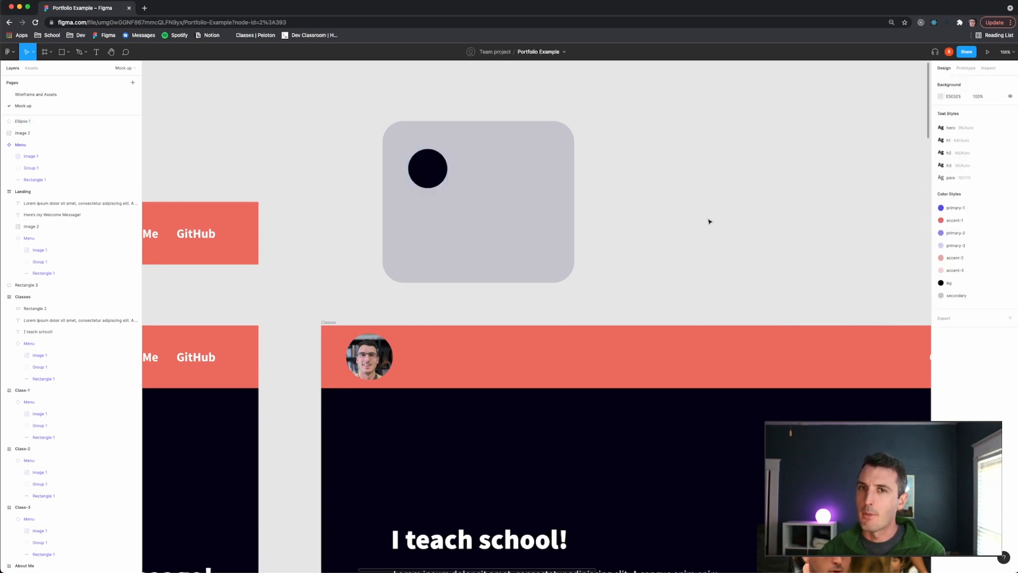
- Replace the circle's fill with the primary-2 colour style
left_click(432, 166)
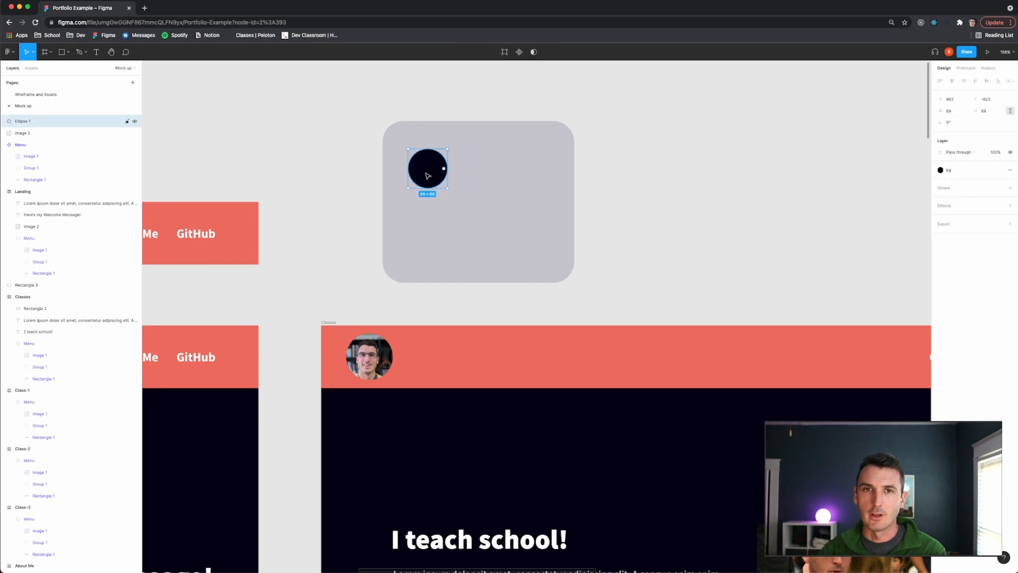
left_click(997, 170)
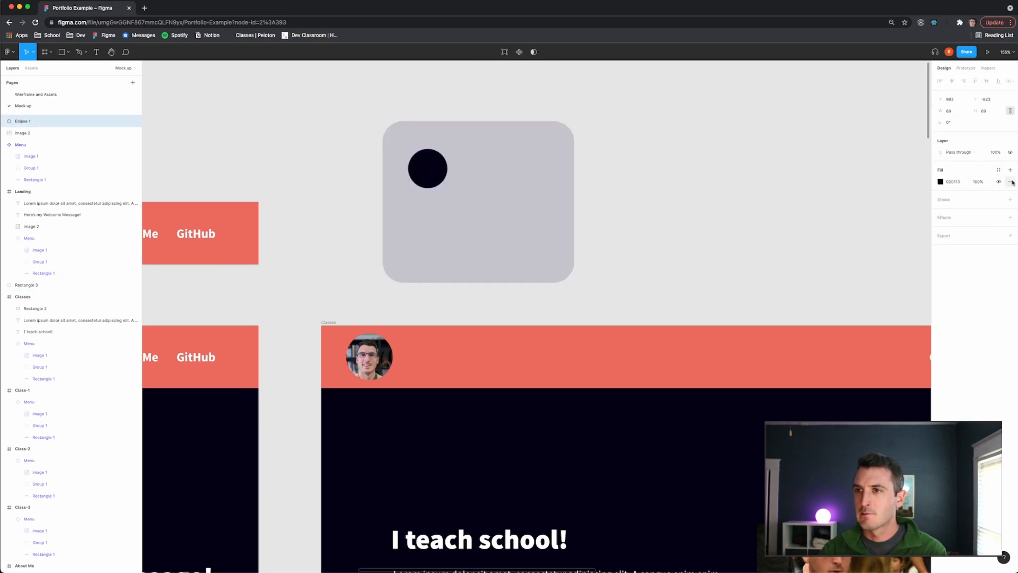
left_click(1010, 181)
left_click(1010, 169)
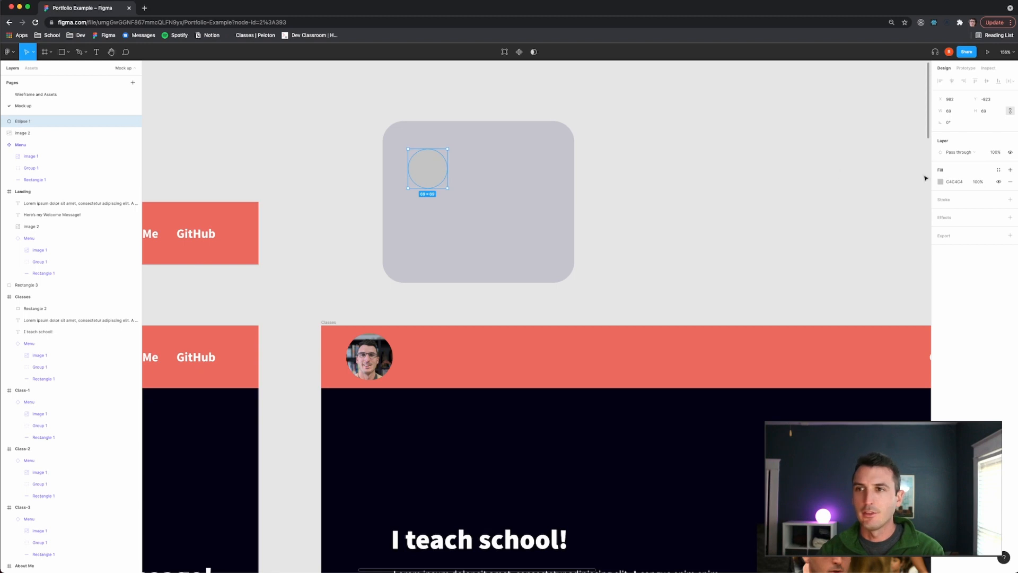
left_click(998, 169)
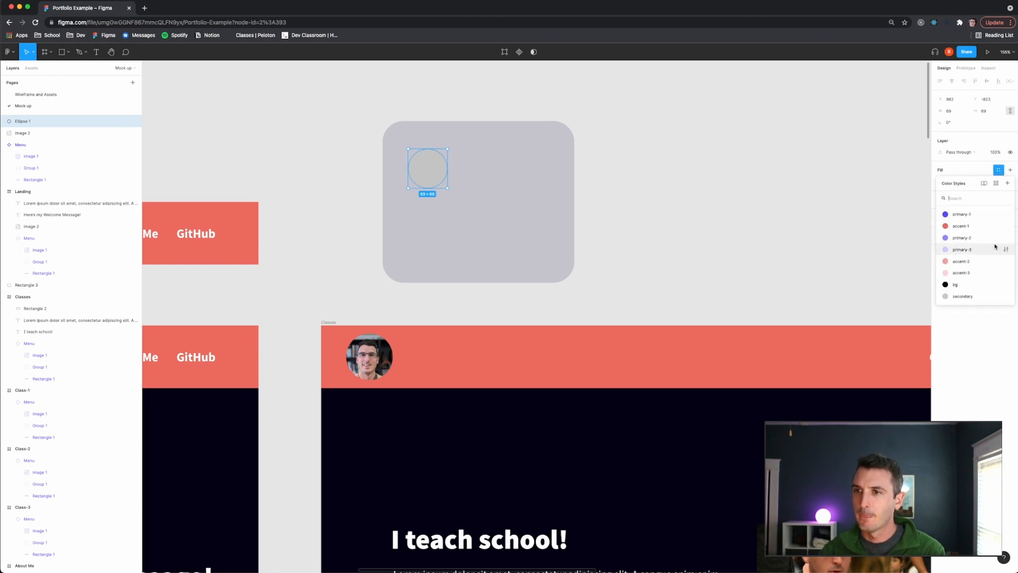
left_click(962, 238)
left_click(670, 236)
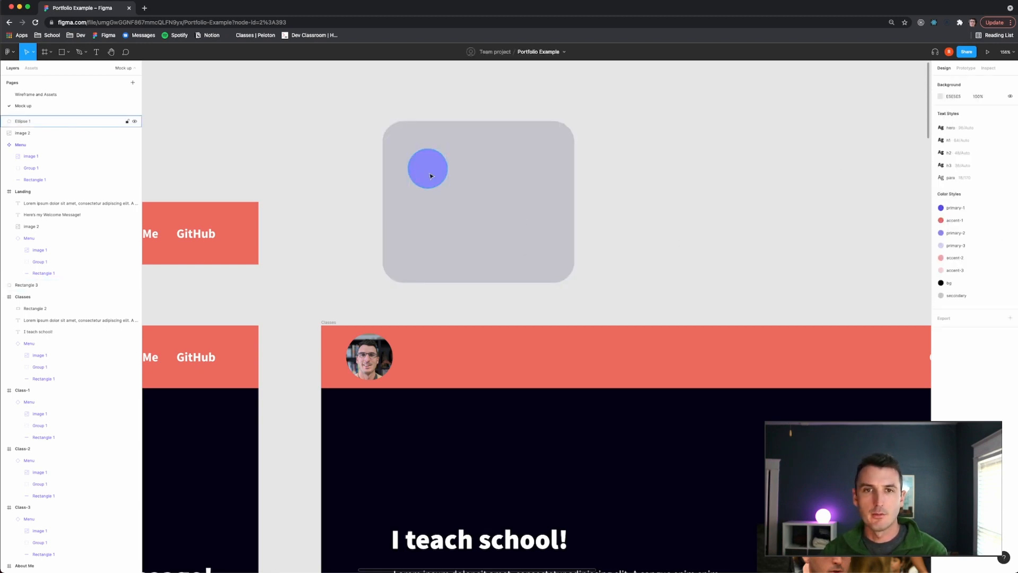
- Remove the circle's fill
left_click_drag(430, 175, 430, 174)
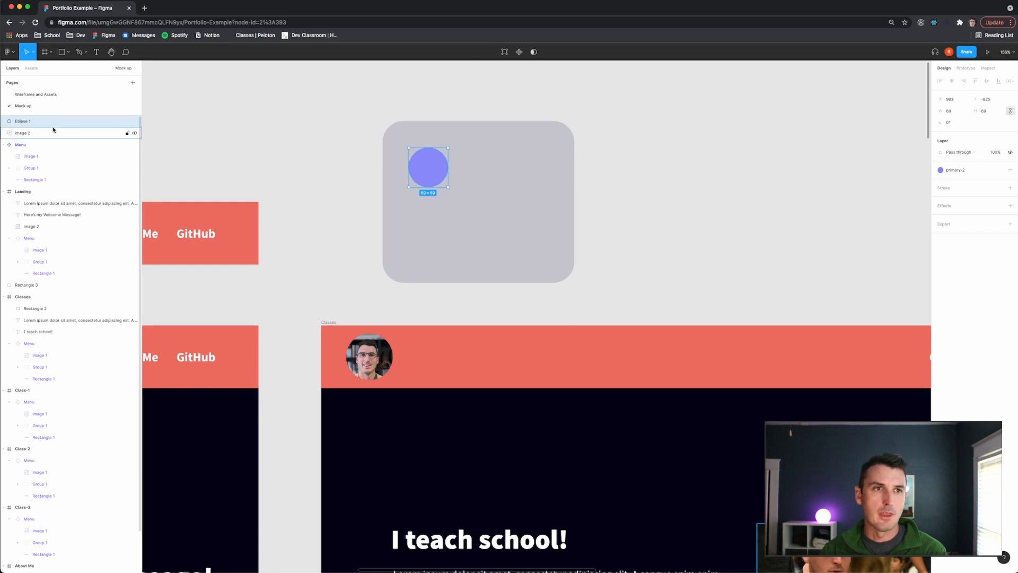
left_click(35, 94)
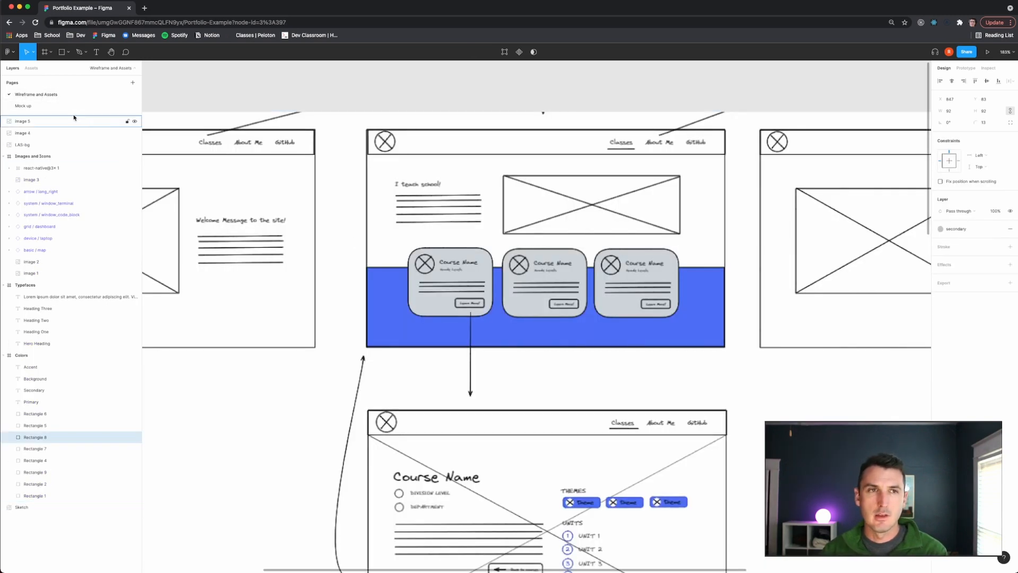
left_click_drag(59, 115, 60, 110)
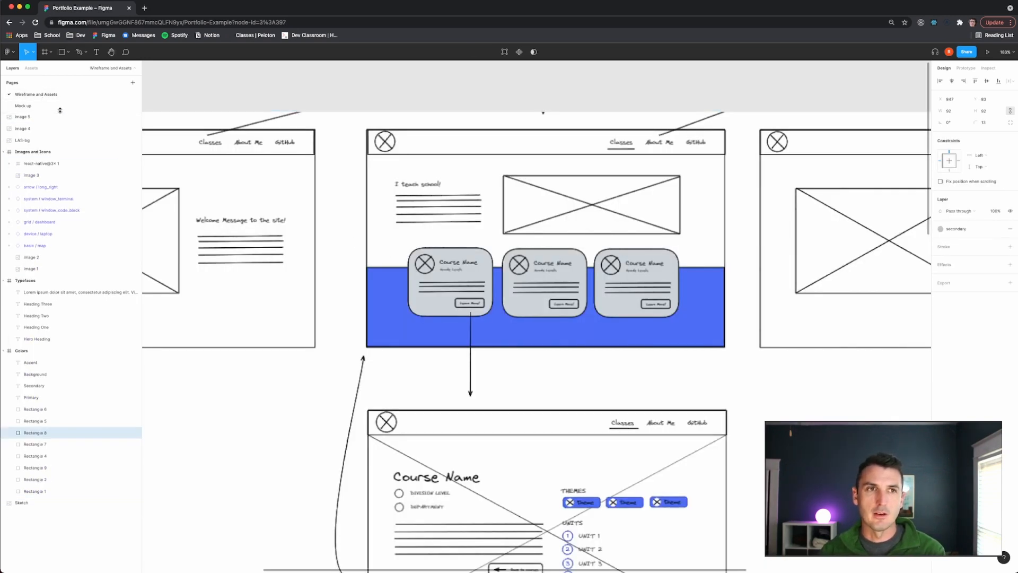
left_click(56, 109)
left_click(371, 168)
left_click(435, 171)
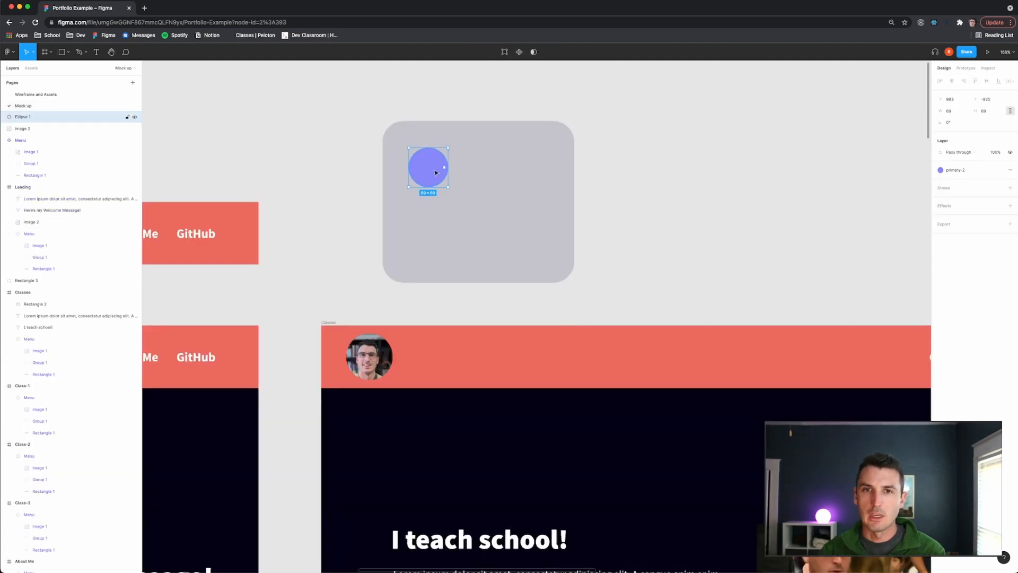
left_click(1010, 170)
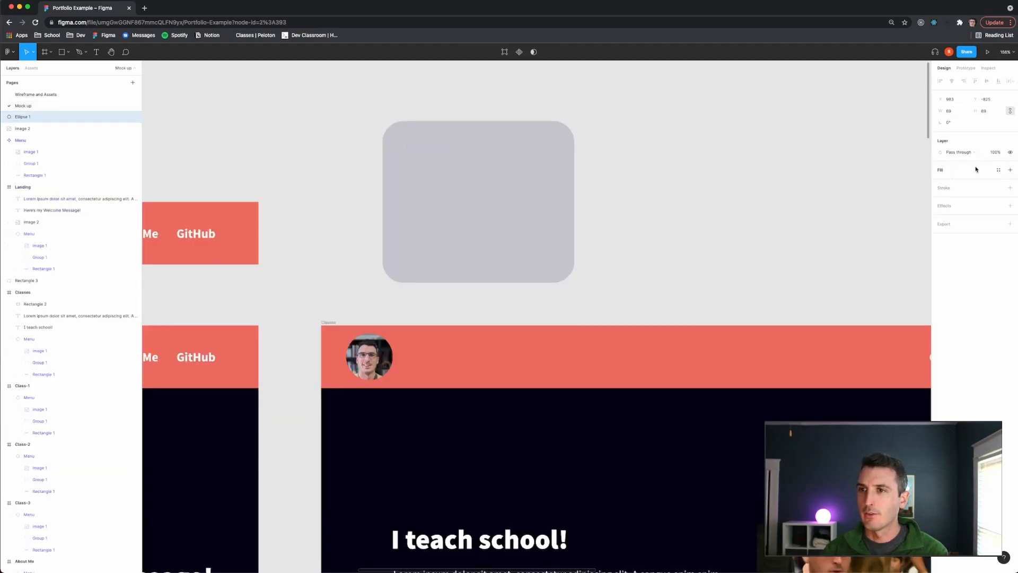
- Fill the circle with the secondary colour style, then detach it and shift the colour to a darker grey
left_click(998, 169)
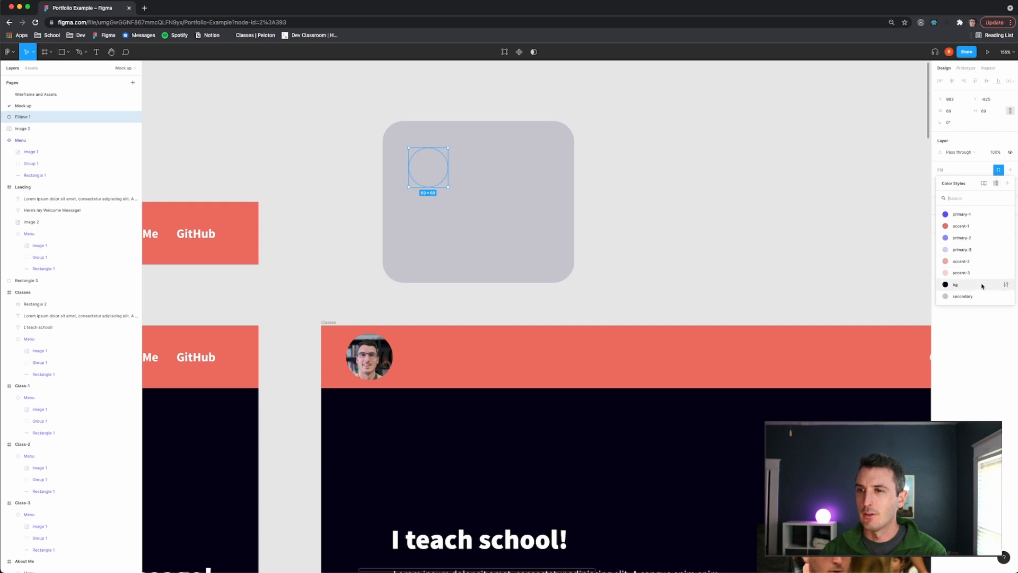
left_click(970, 295)
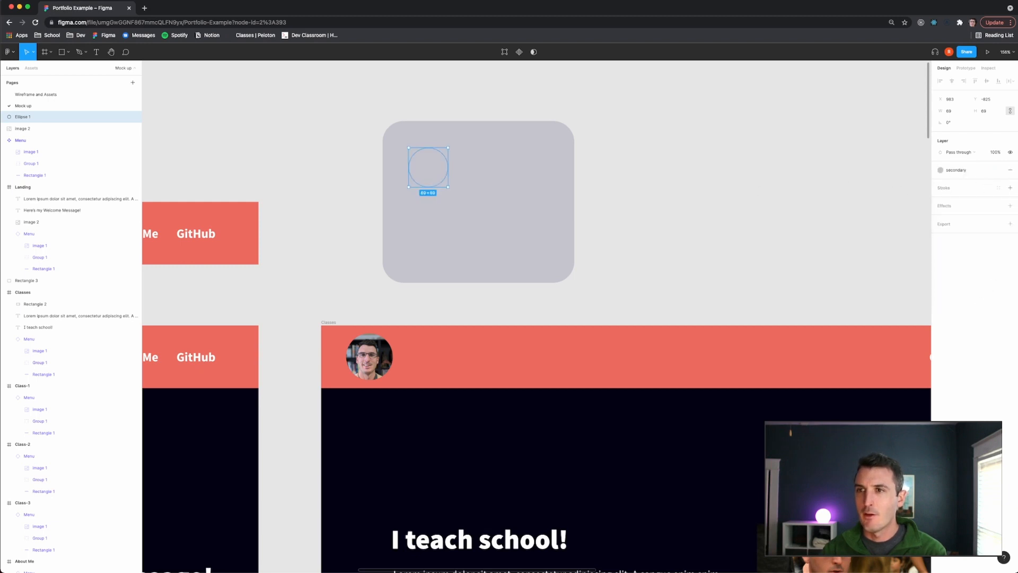
left_click(998, 169)
left_click(941, 182)
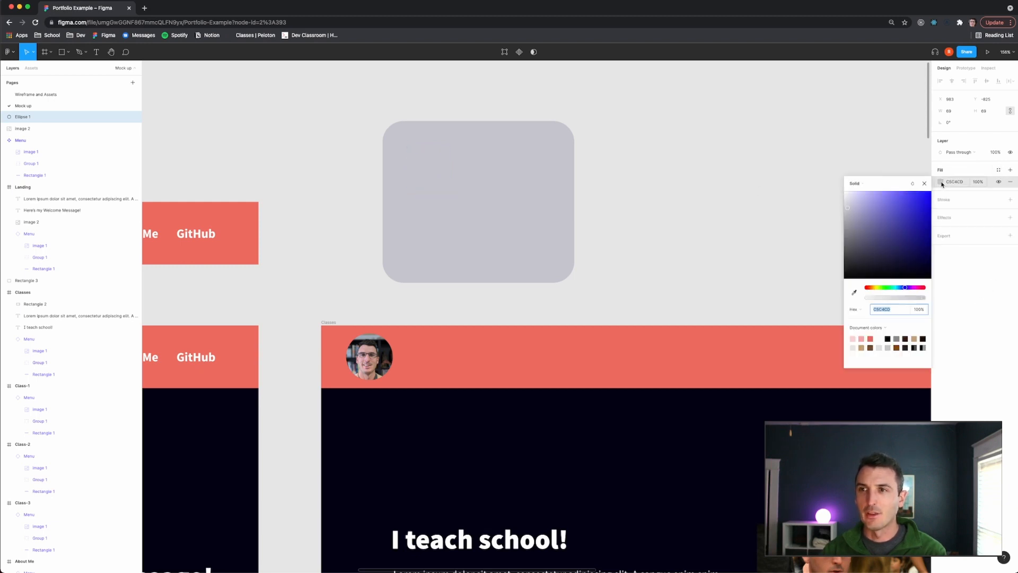
left_click_drag(845, 210, 849, 231)
left_click(768, 227)
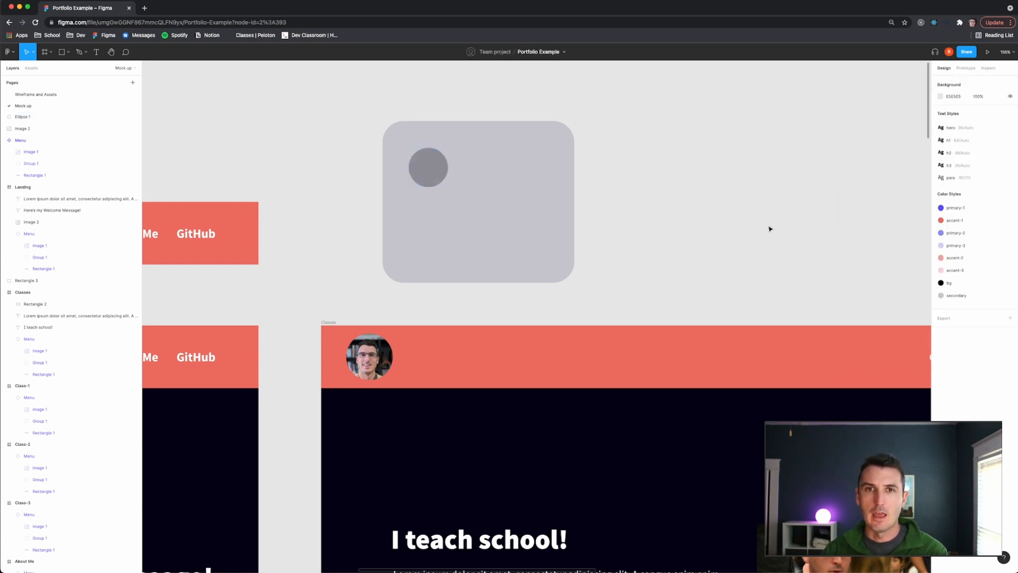
- Add a text layer reading "Course title" to the right of the circle
left_click(423, 169)
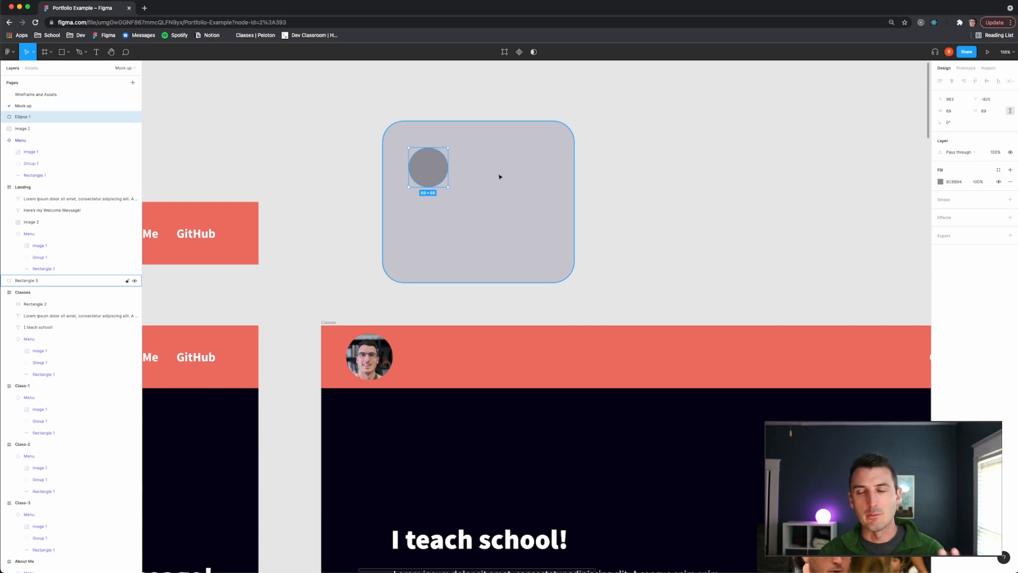
left_click(588, 171)
left_click(422, 165)
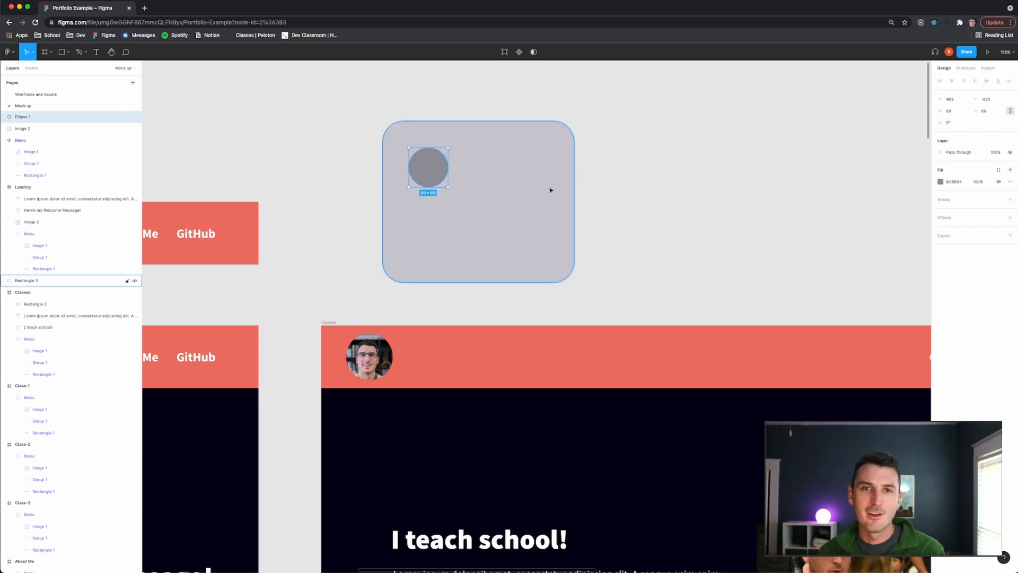
key("t")
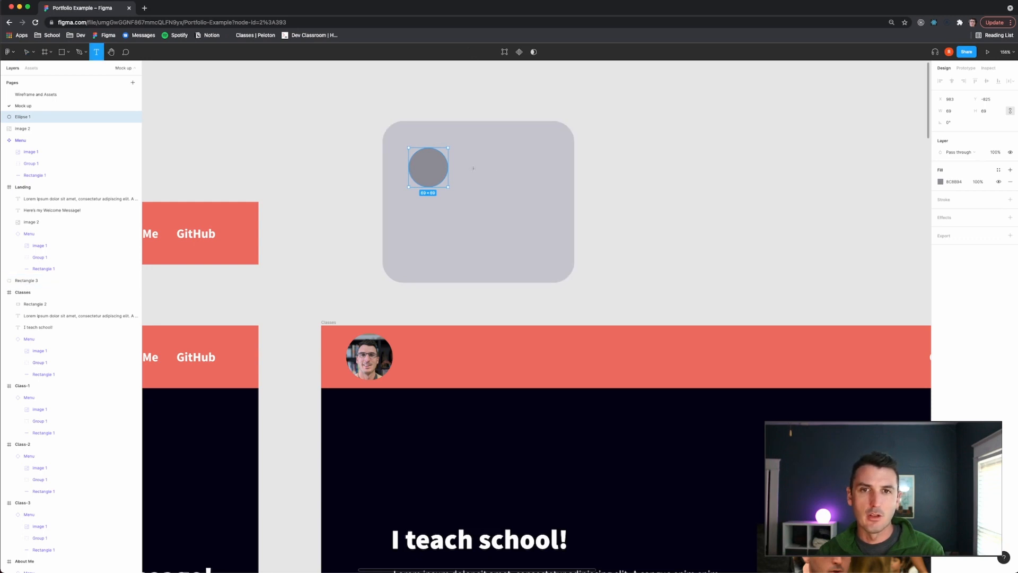
left_click(473, 168)
type("Course title")
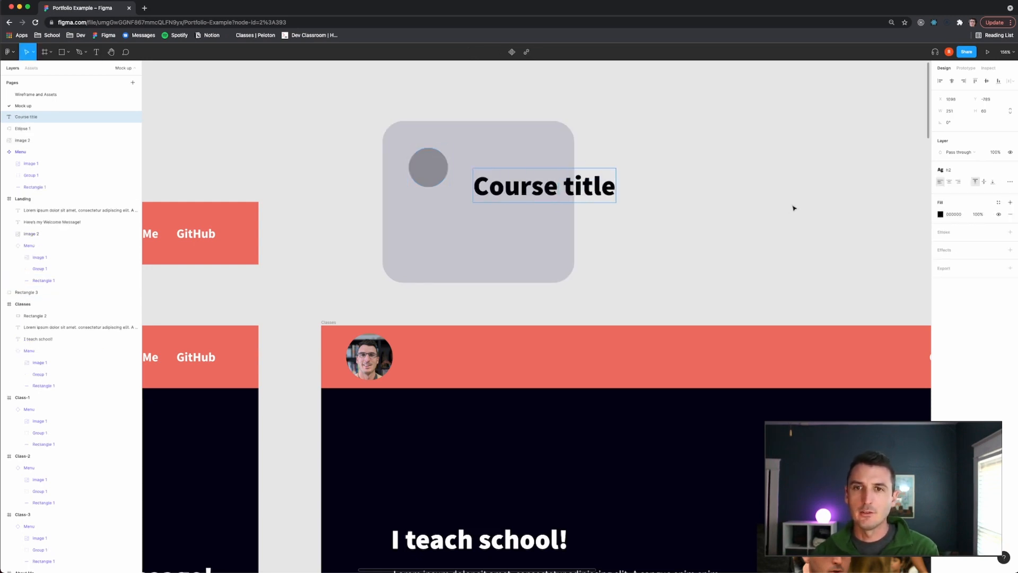
key("Escape")
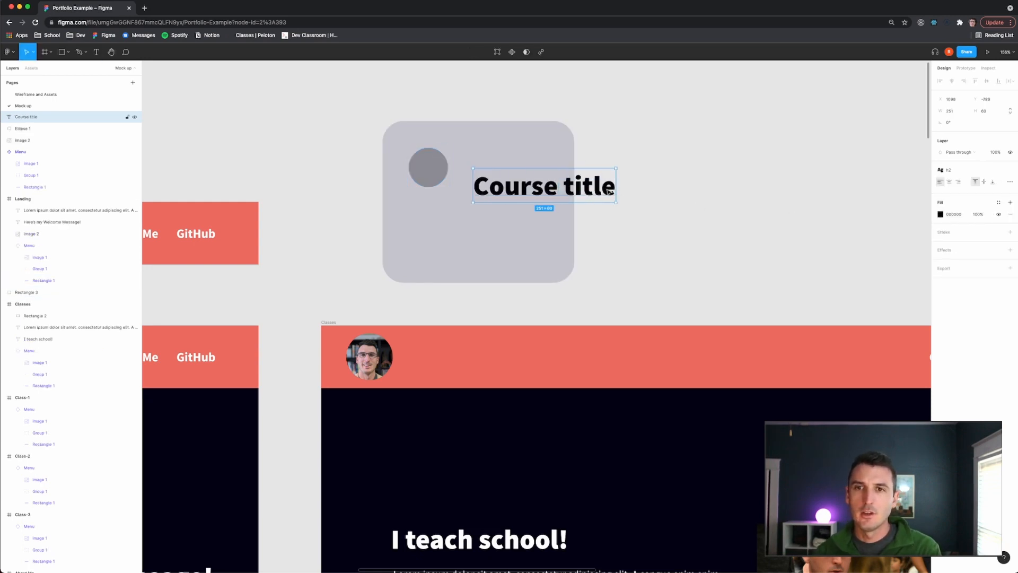
- Capitalise the last word so the text reads "Course Title"
double_click(587, 188)
double_click(588, 187)
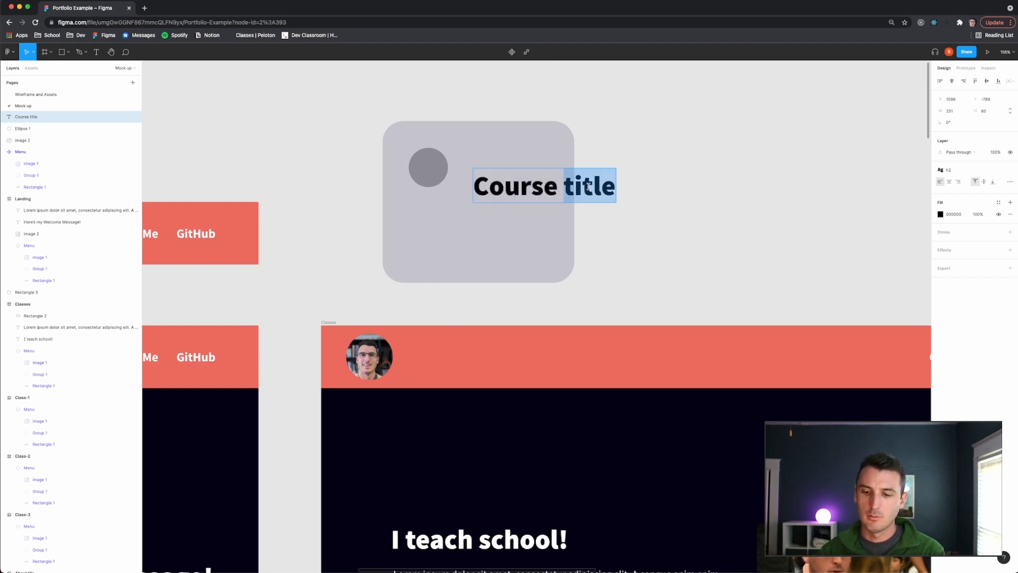
type("Title")
key("Escape")
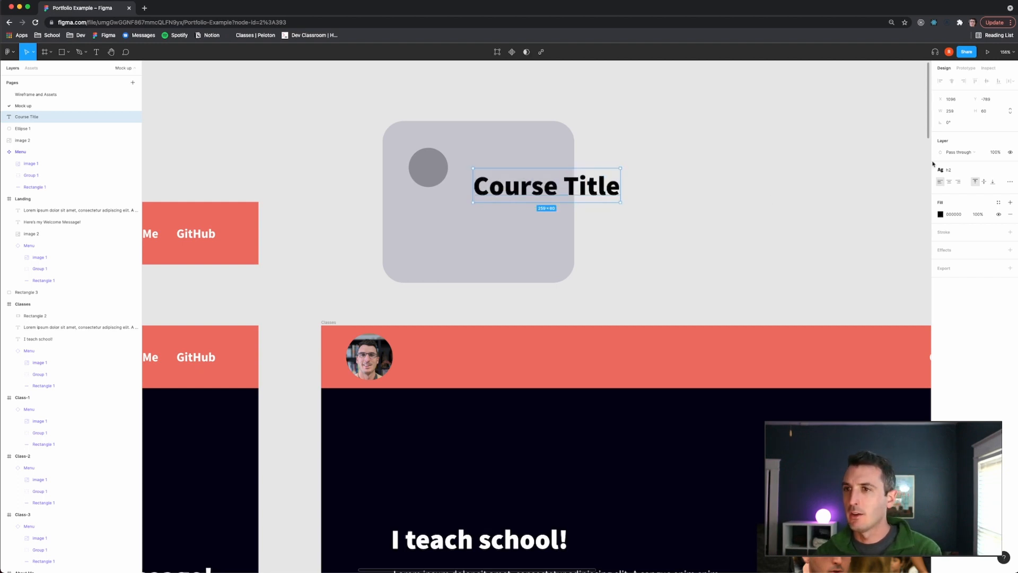
- Apply the h3 text style to the course title and move it up beside the circle
left_click(948, 169)
left_click(954, 246)
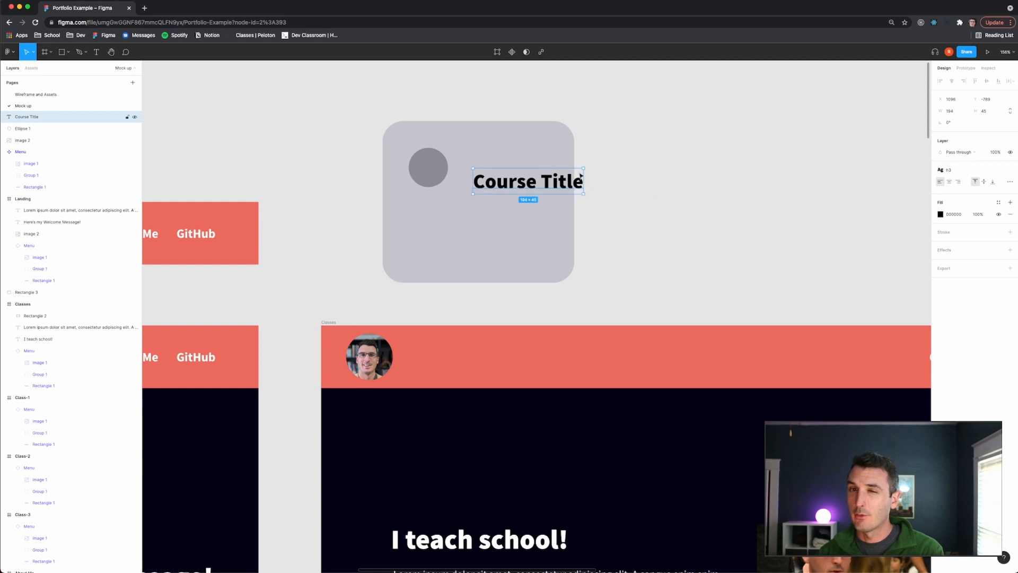
left_click_drag(522, 182, 505, 169)
- Adjust the positions of the circle and course title so they sit aligned in the card's upper-left area
left_click(428, 168, "shift")
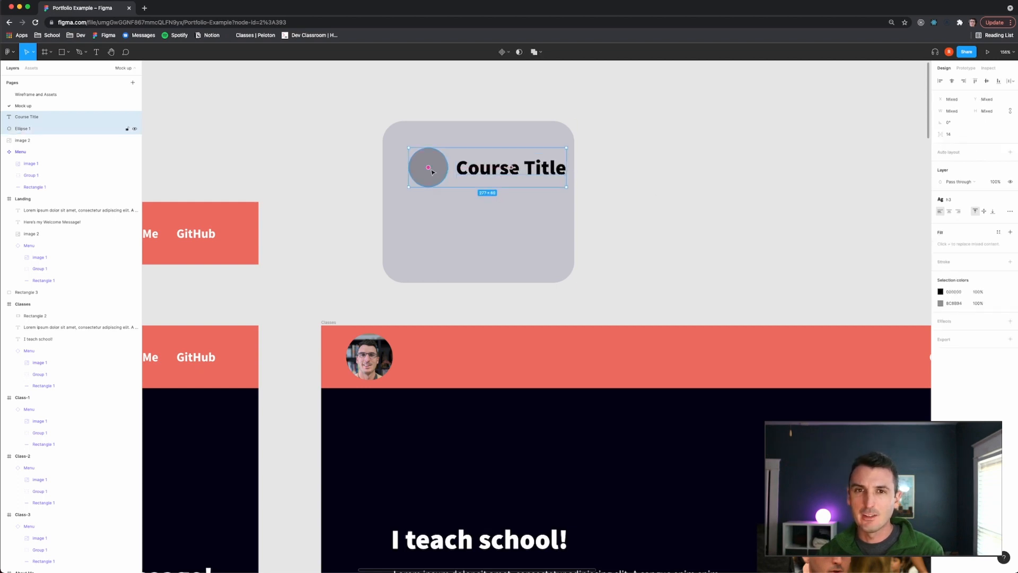
left_click_drag(431, 171, 423, 170)
left_click(594, 186)
left_click(499, 170)
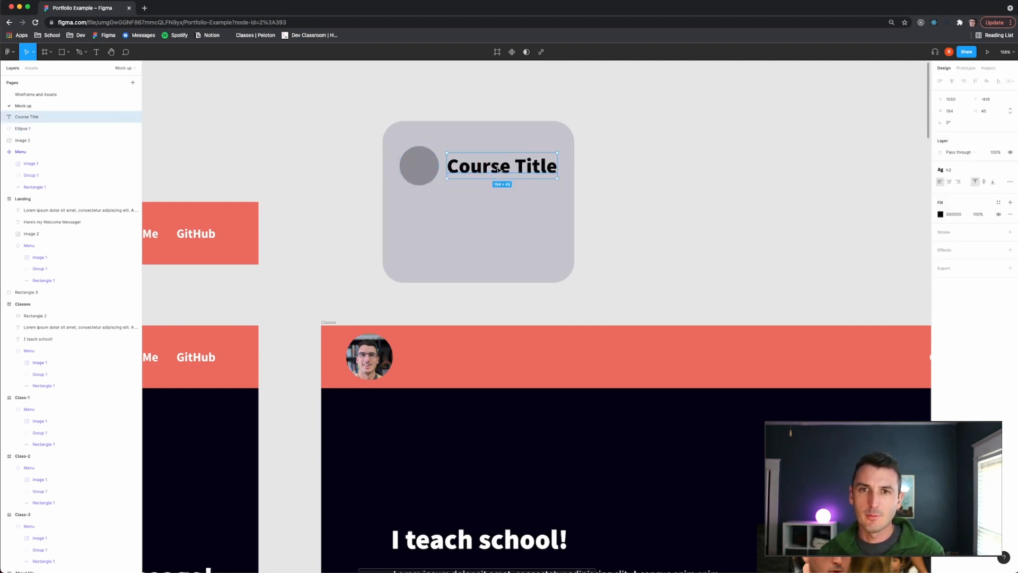
left_click_drag(499, 170, 502, 170)
left_click(591, 171)
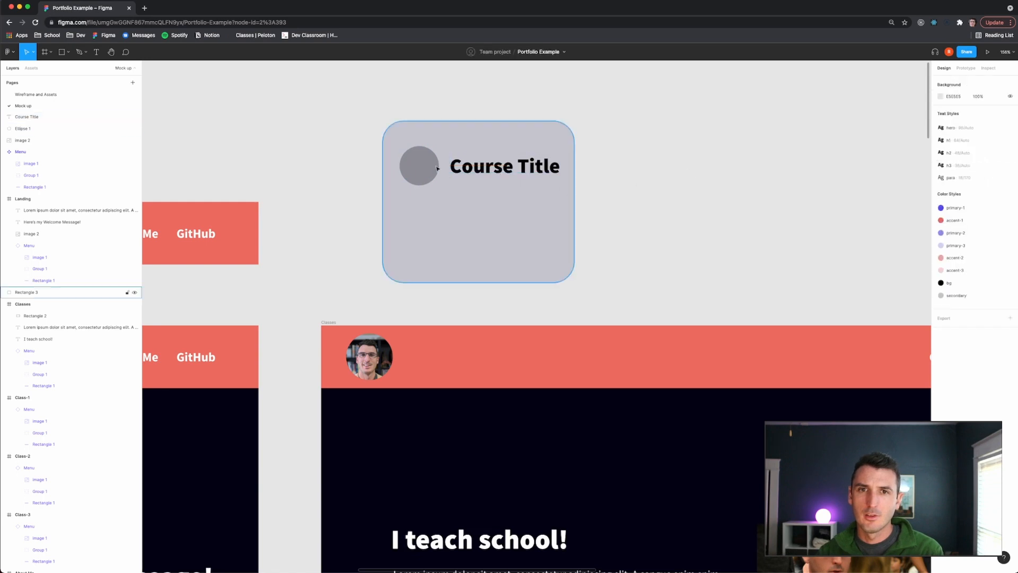
left_click(433, 166)
left_click(506, 167, "shift")
left_click_drag(433, 168, 431, 170)
left_click(495, 170)
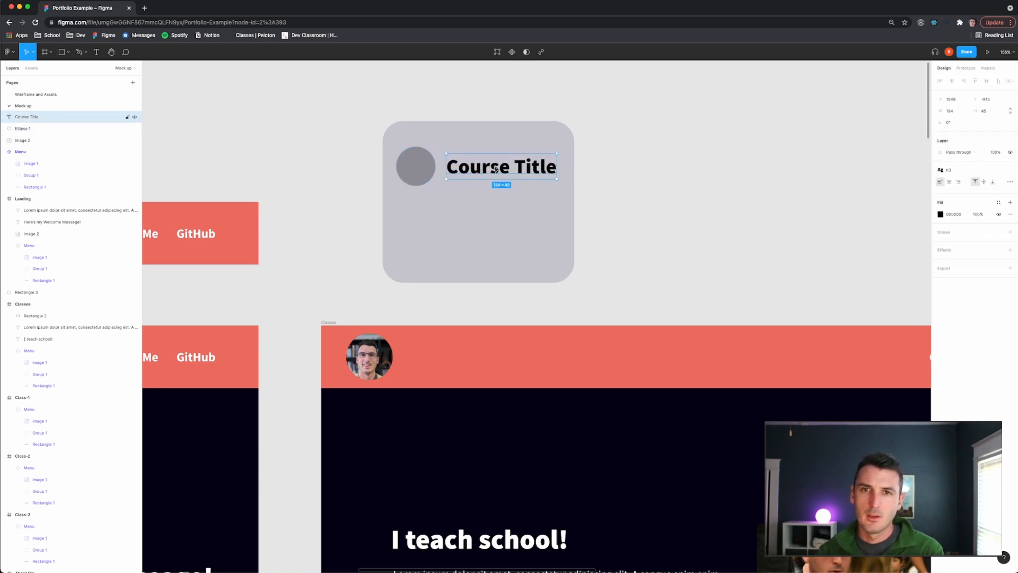
left_click_drag(495, 169, 489, 162)
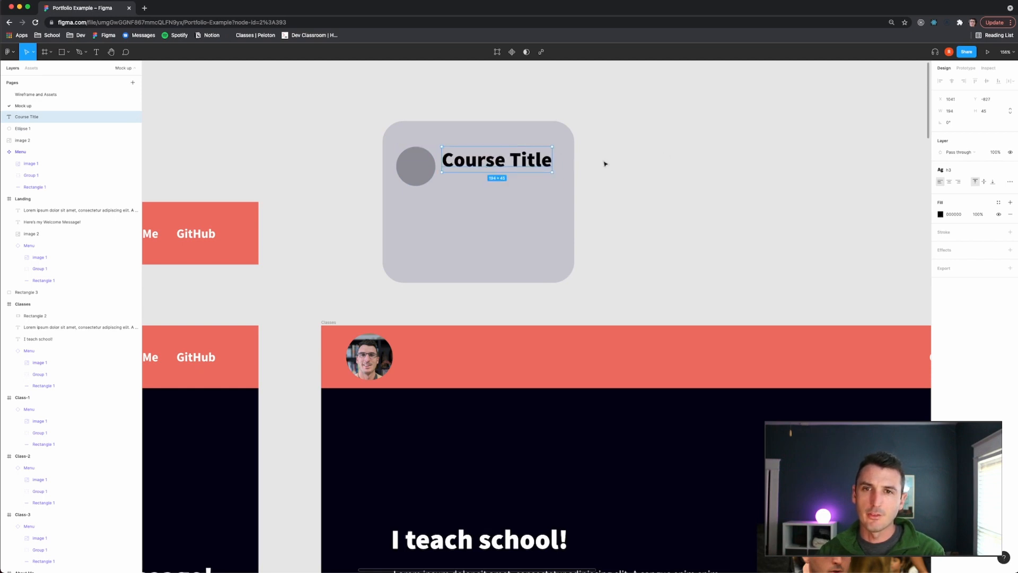
- Paste a copy of the title just below it and apply the para text style to the copy
key("super+v")
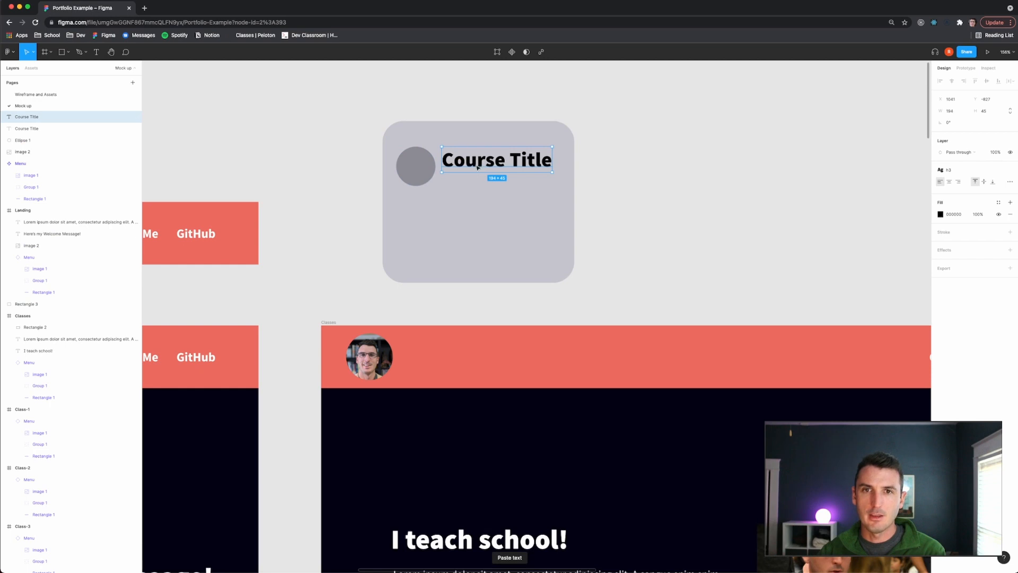
left_click_drag(477, 168, 478, 182)
left_click(947, 170)
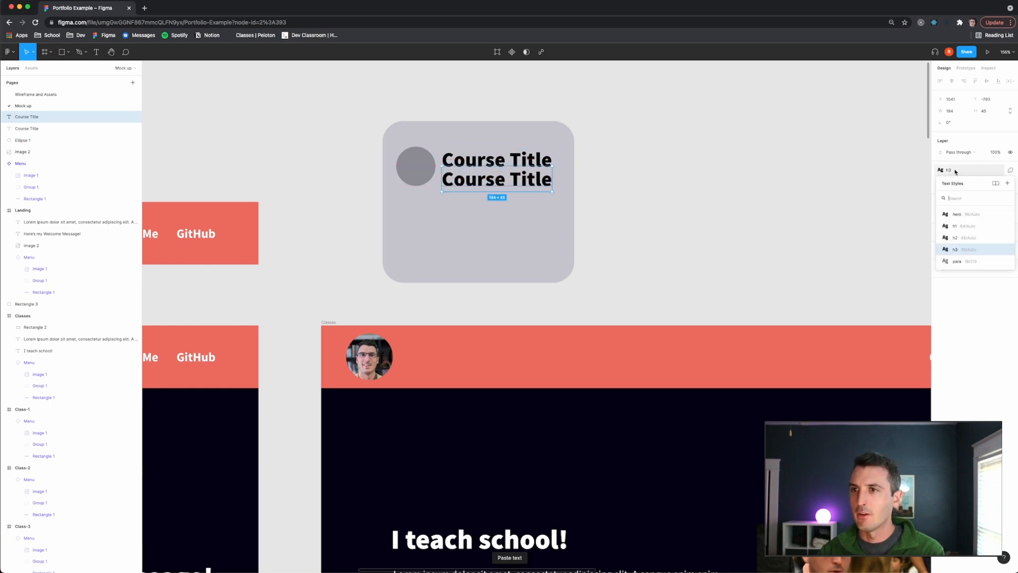
left_click(976, 261)
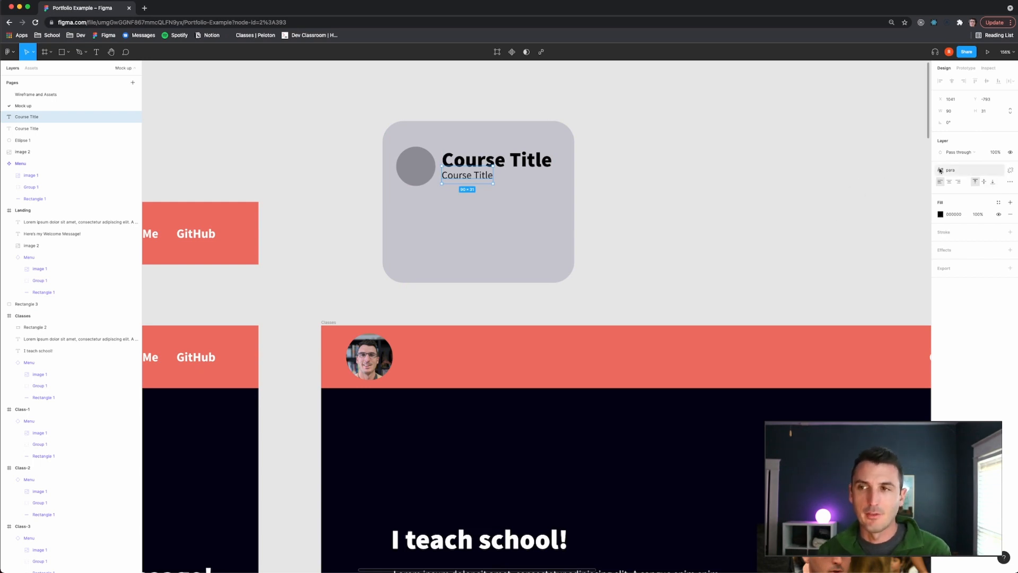
- Detach the para style from the copy and retype its text as "GRADE LEVELS"
left_click(1011, 170)
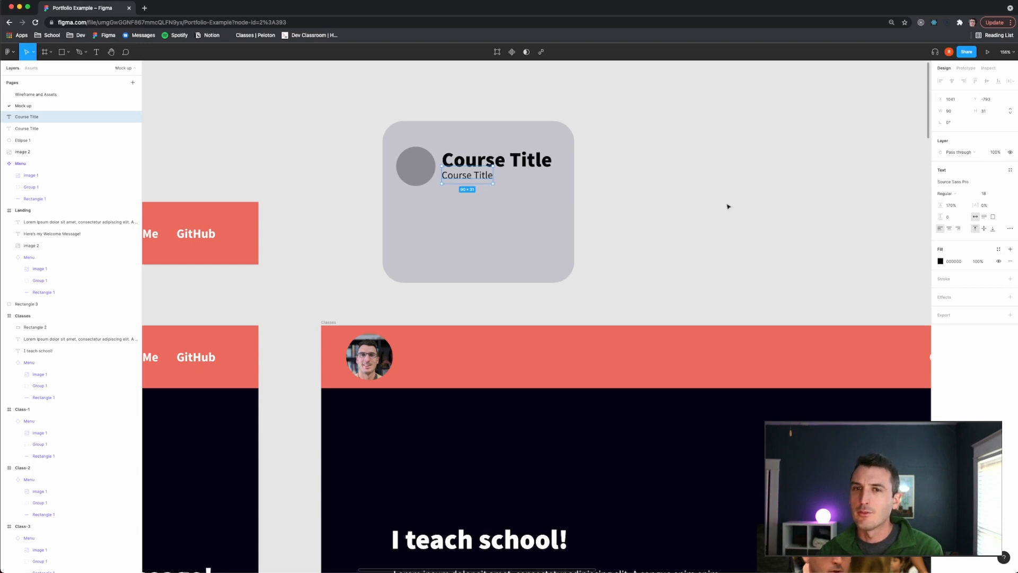
double_click(491, 176)
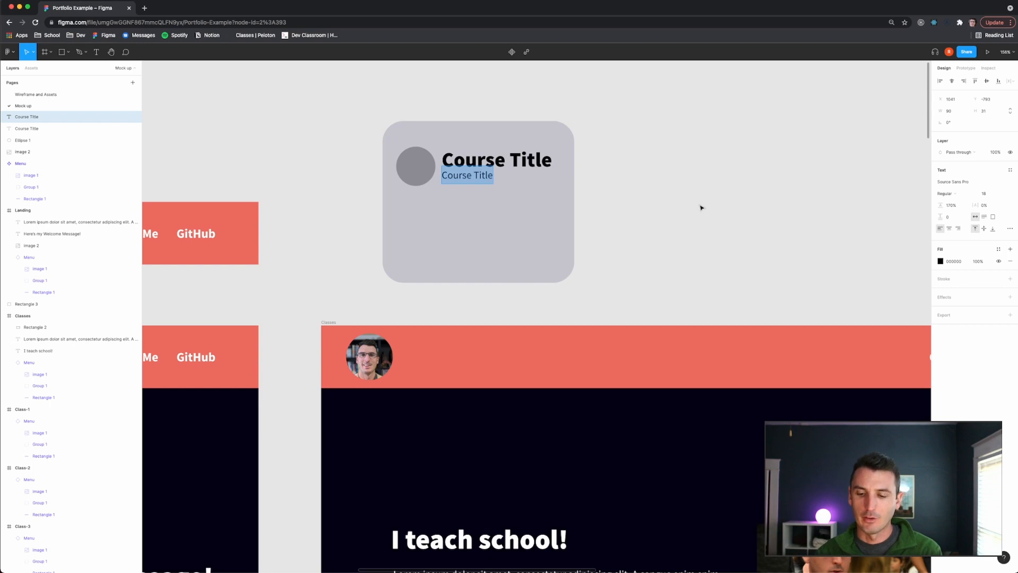
type("GRADE LEVELS")
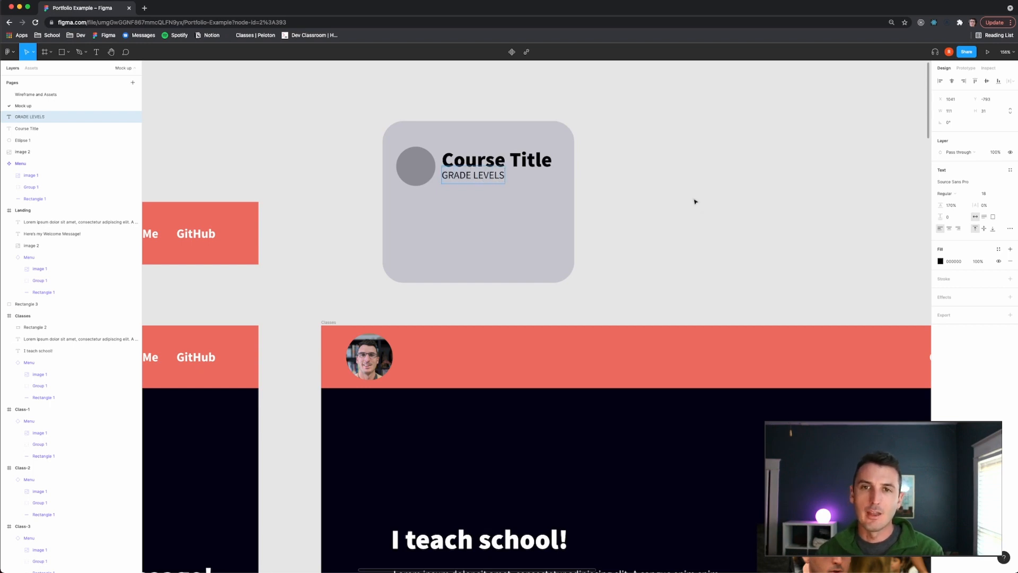
key("Escape")
- Set the GRADE LEVELS text's font size to 16 and nudge it down under the title
left_click(982, 193)
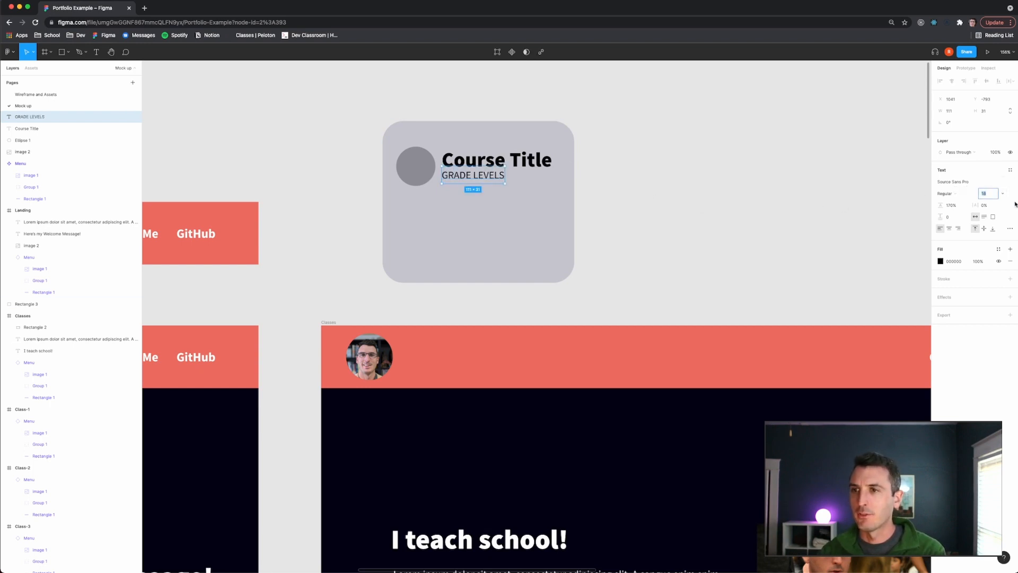
type("16")
key("Return")
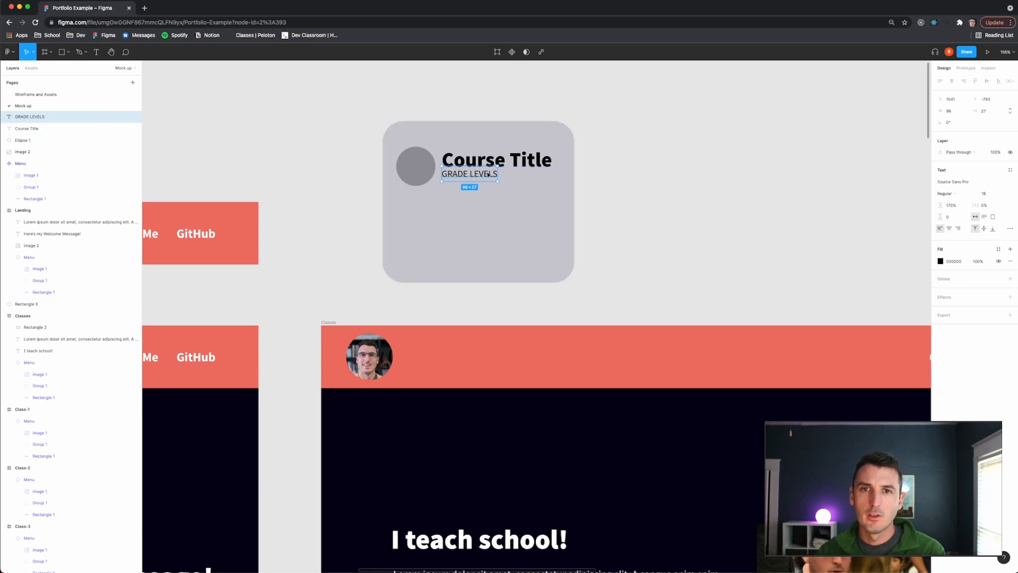
left_click_drag(488, 176, 488, 178)
left_click(645, 193)
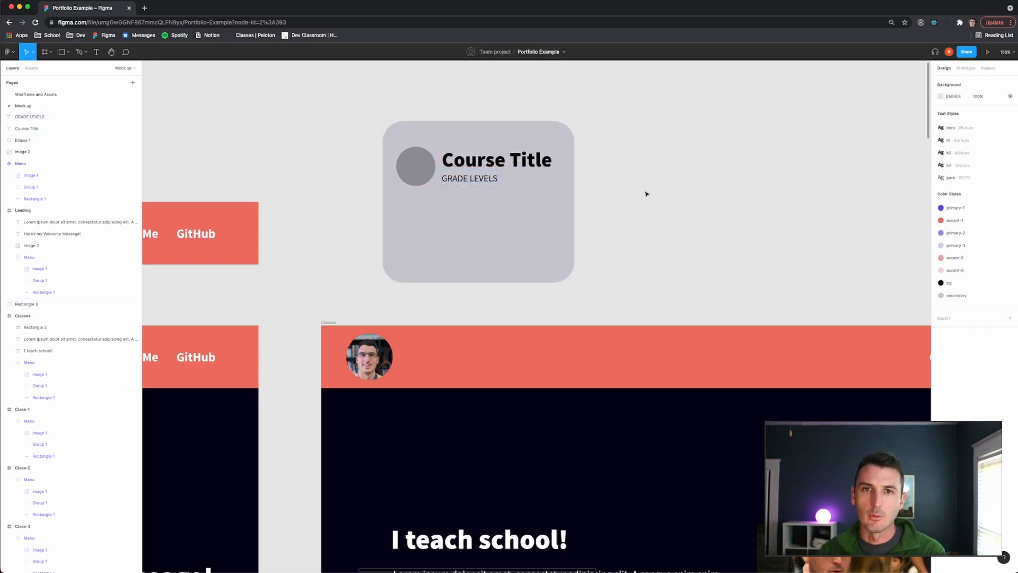
- Fine-tune the GRADE LEVELS text's position so it aligns under the course title
scroll(456, 179, "up", 10, "ctrl")
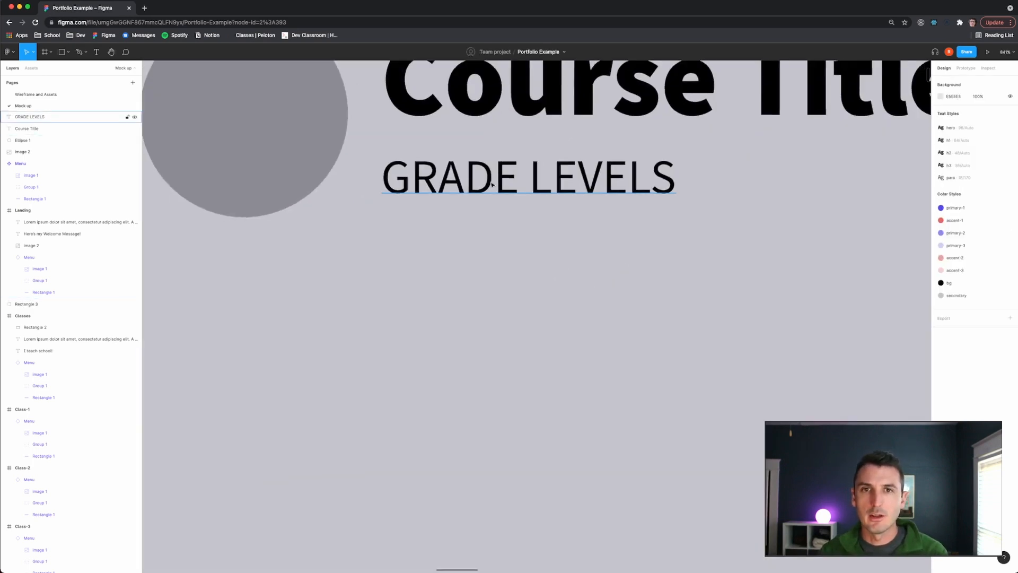
left_click(454, 179)
scroll(455, 179, "up", 3)
left_click_drag(467, 261, 474, 260)
scroll(474, 260, "down", 5)
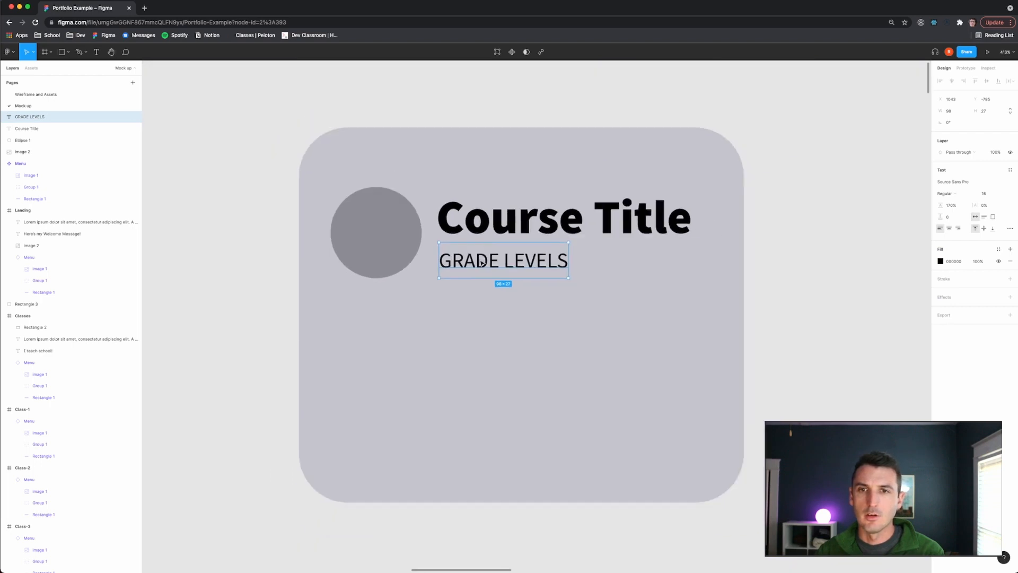
left_click(805, 261)
scroll(809, 270, "down", 2)
scroll(742, 303, "right", 3)
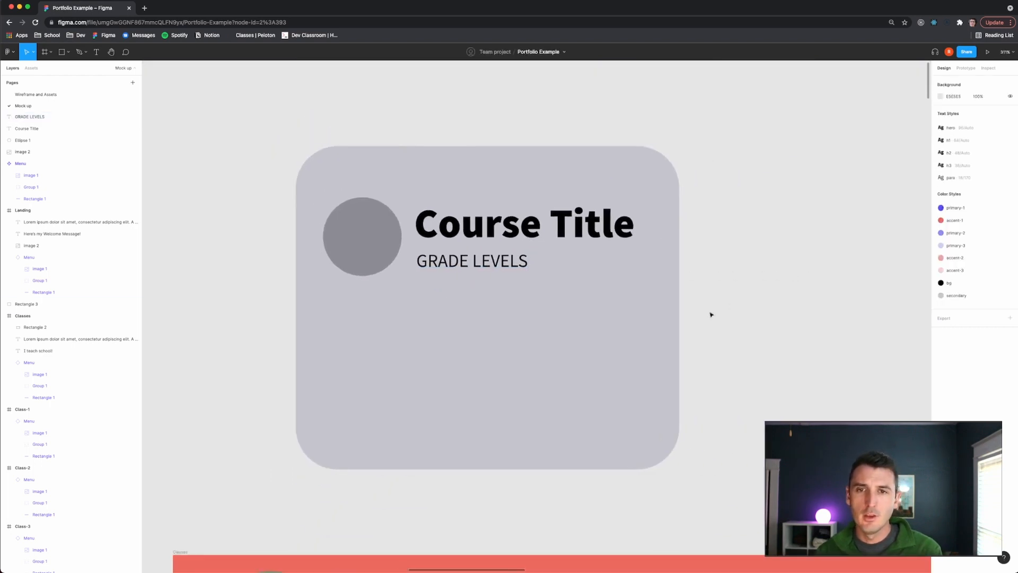
- Draw a wide text box in the card's lower half, type "HI" and apply the para text style
key("t")
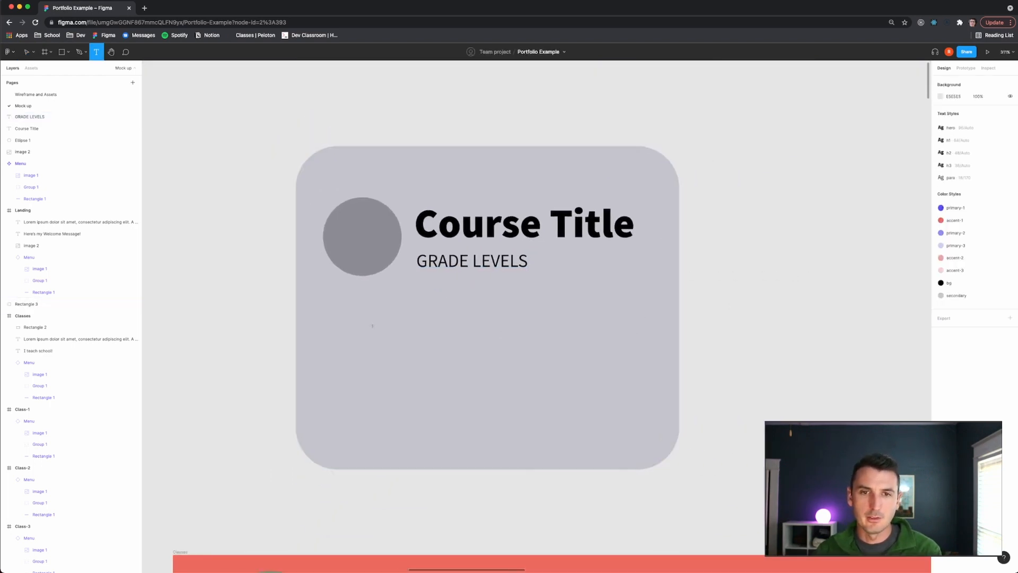
left_click_drag(339, 307, 642, 383)
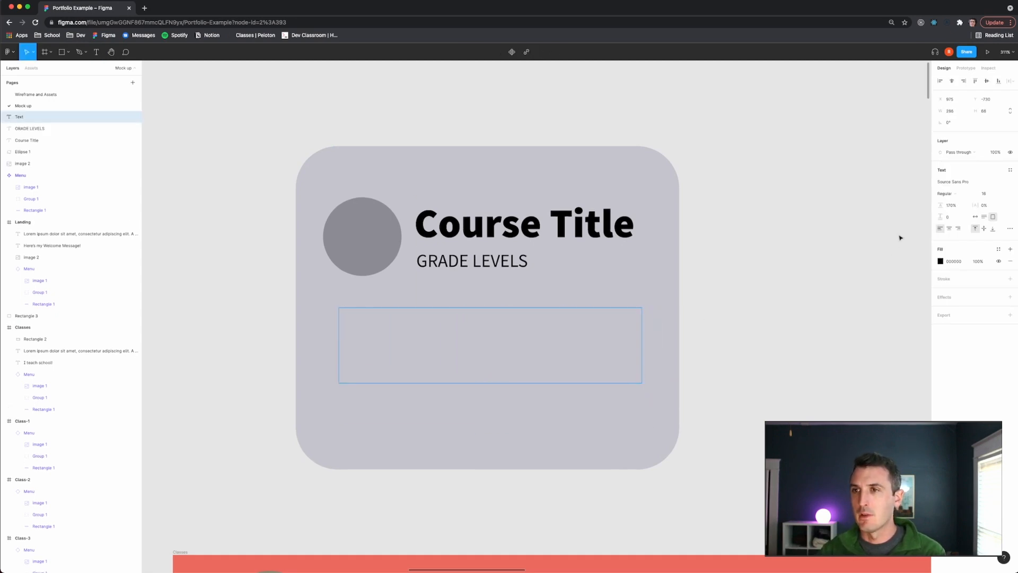
type("HI")
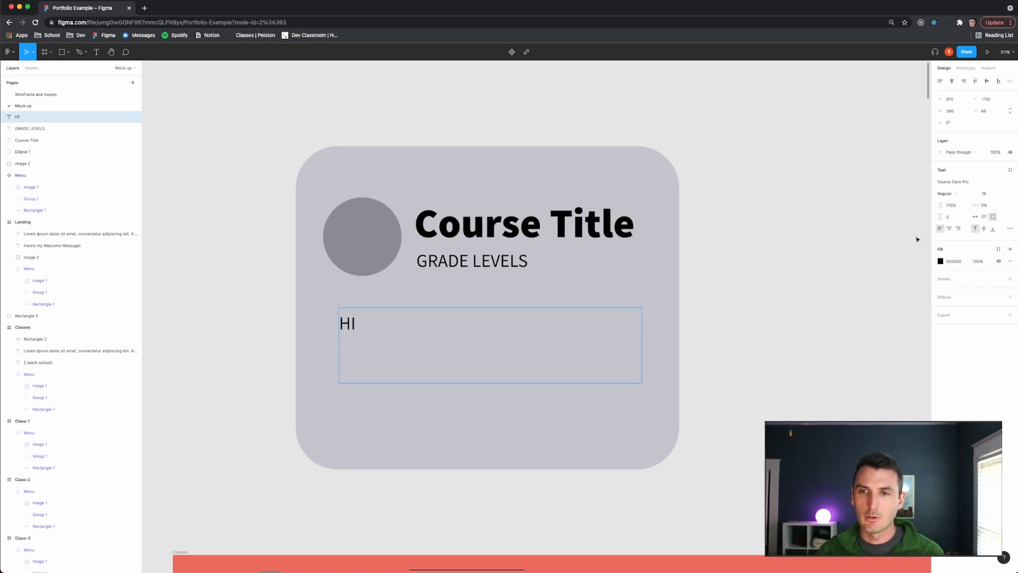
key("Escape")
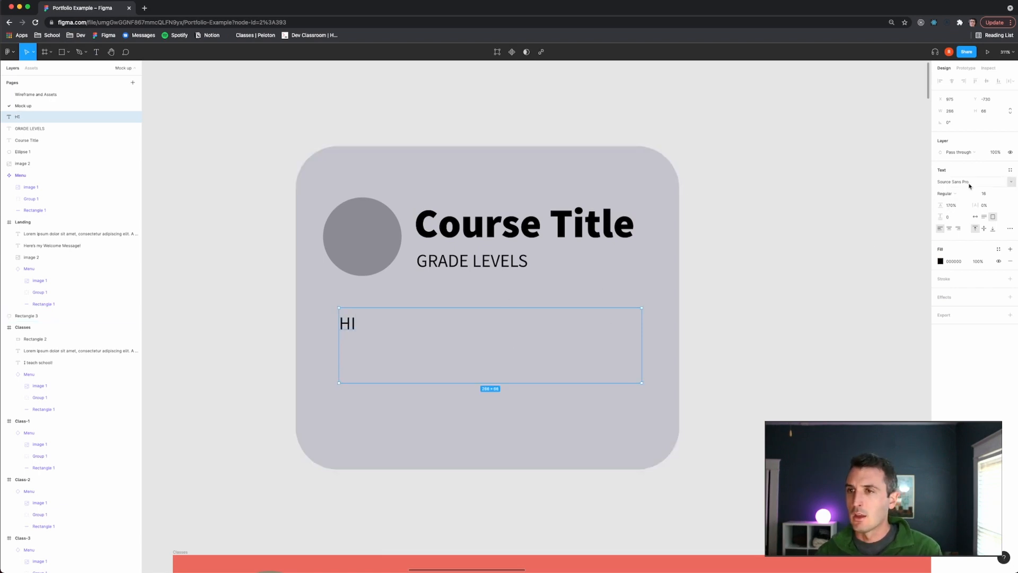
left_click(1010, 169)
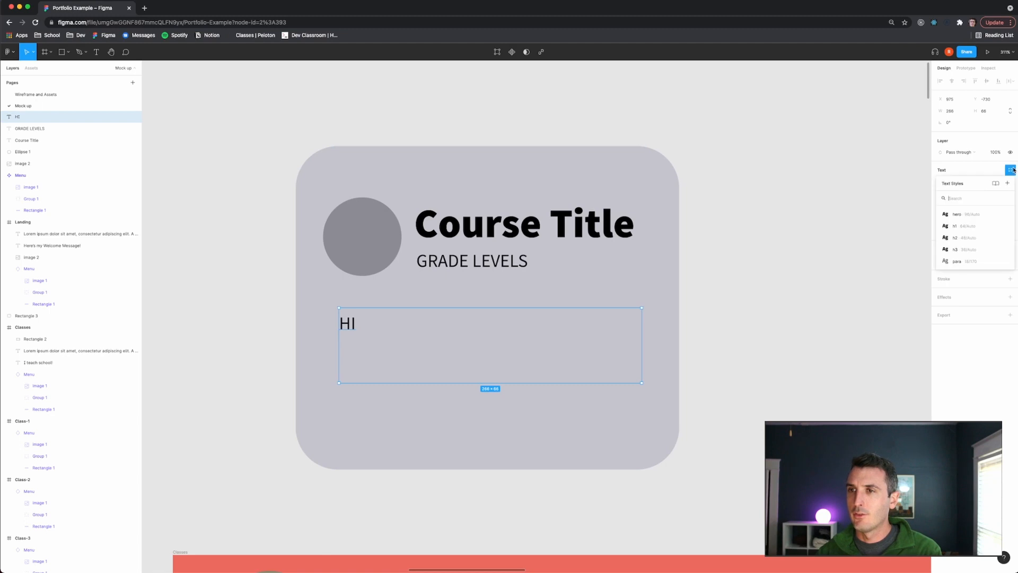
left_click(954, 260)
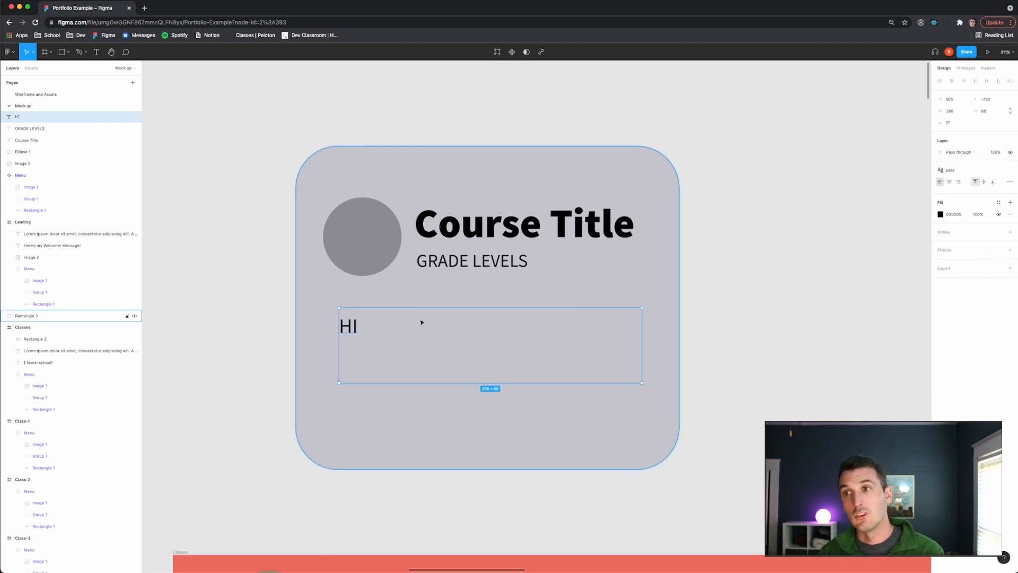
- Replace the HI text with auto-generated placeholder text using the Lorem ipsum plugin
double_click(359, 325)
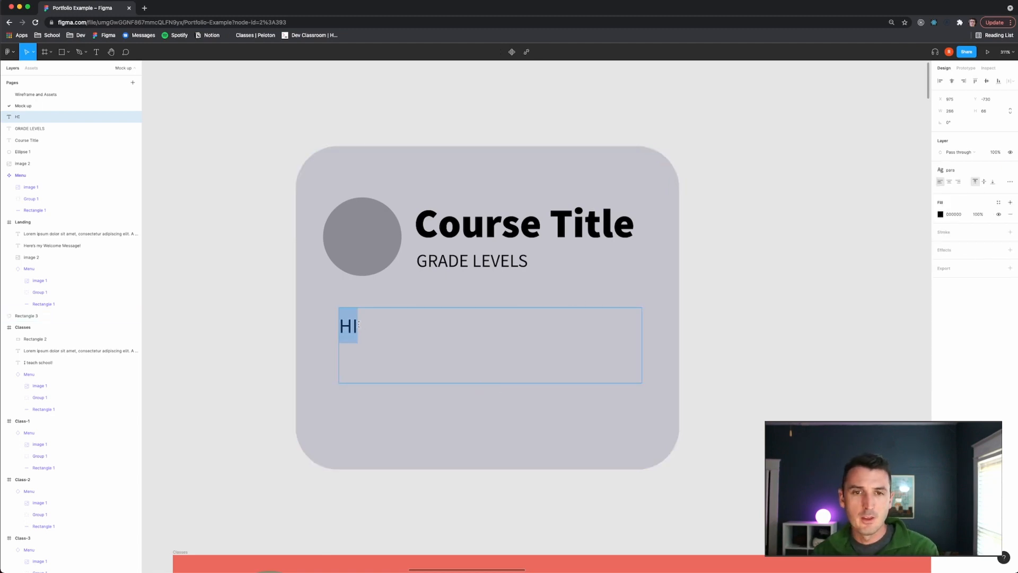
key("BackSpace")
right_click(474, 350)
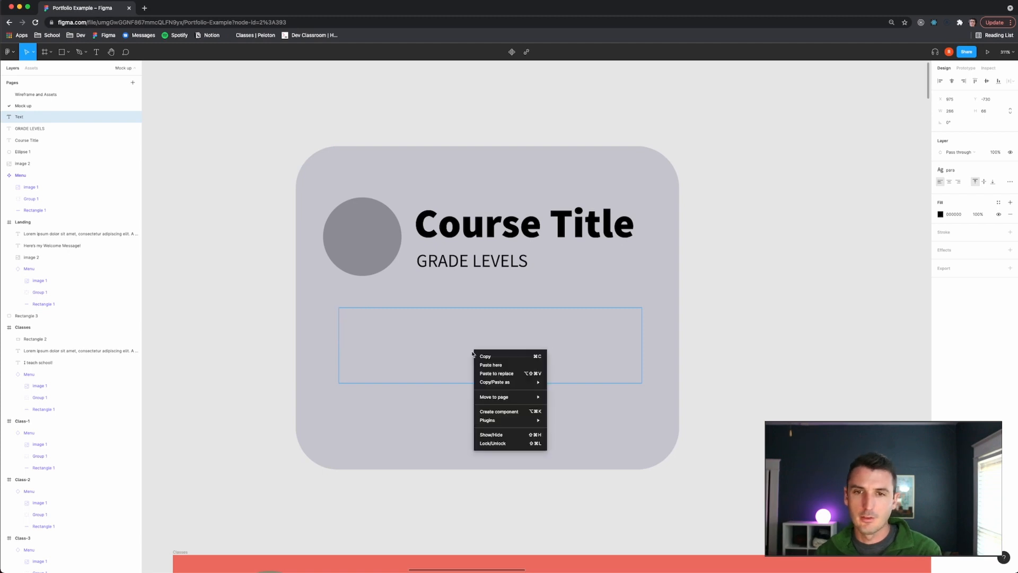
mouse_move(512, 421)
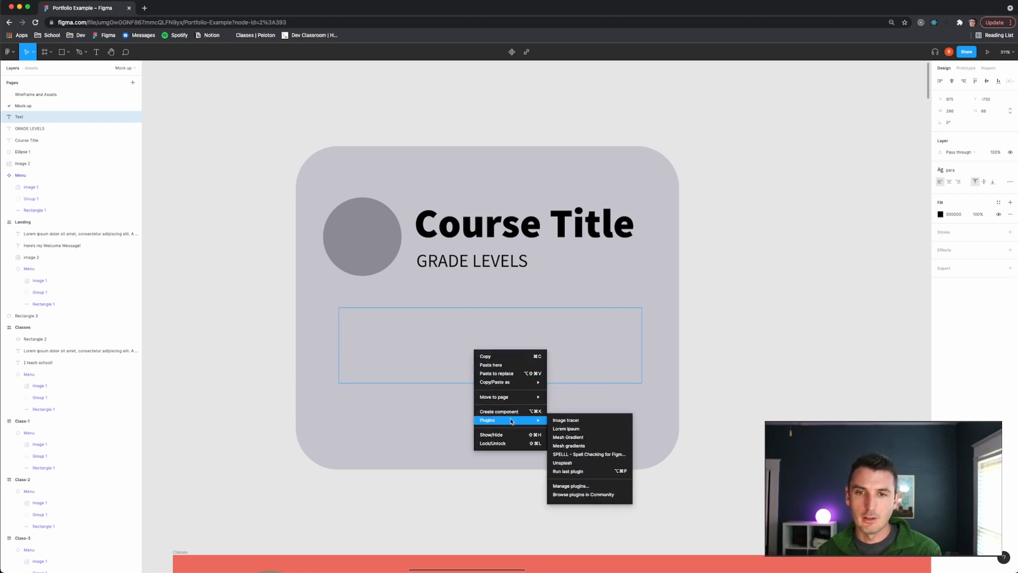
left_click(566, 428)
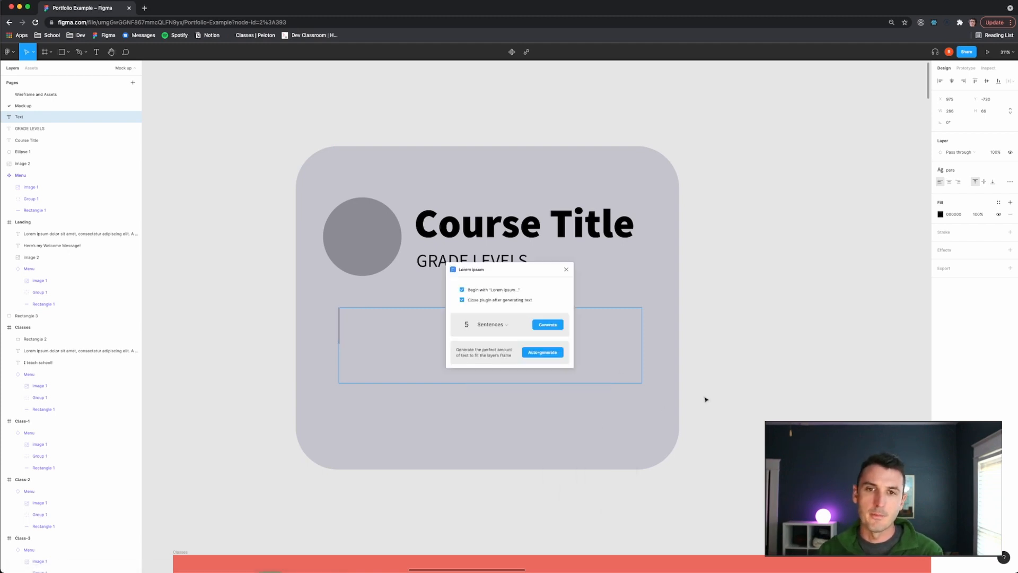
left_click(546, 361)
key("Escape")
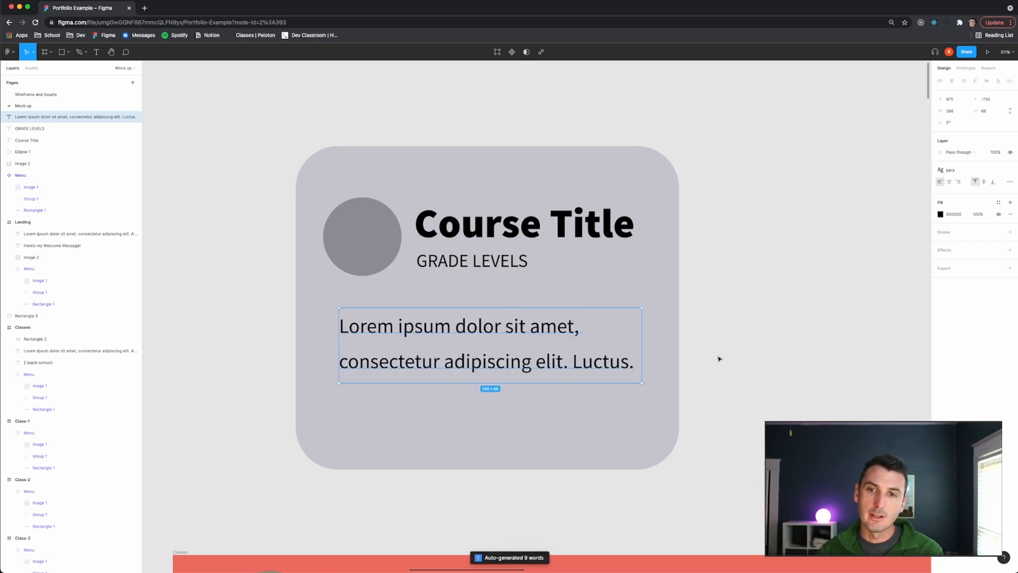
- Detach the para style from the description text and set its font size to 15
left_click(717, 368)
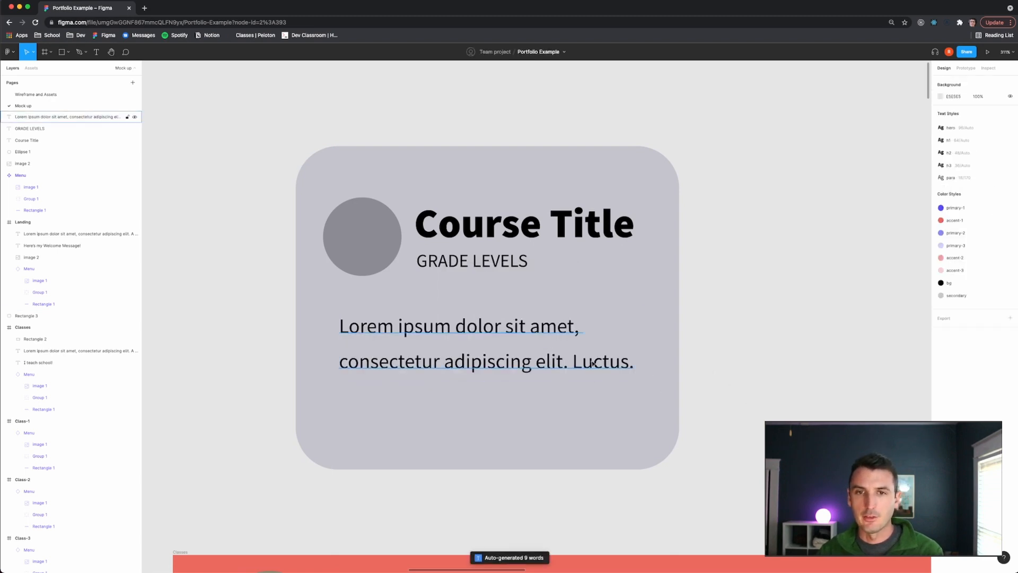
scroll(453, 351, "down", 10)
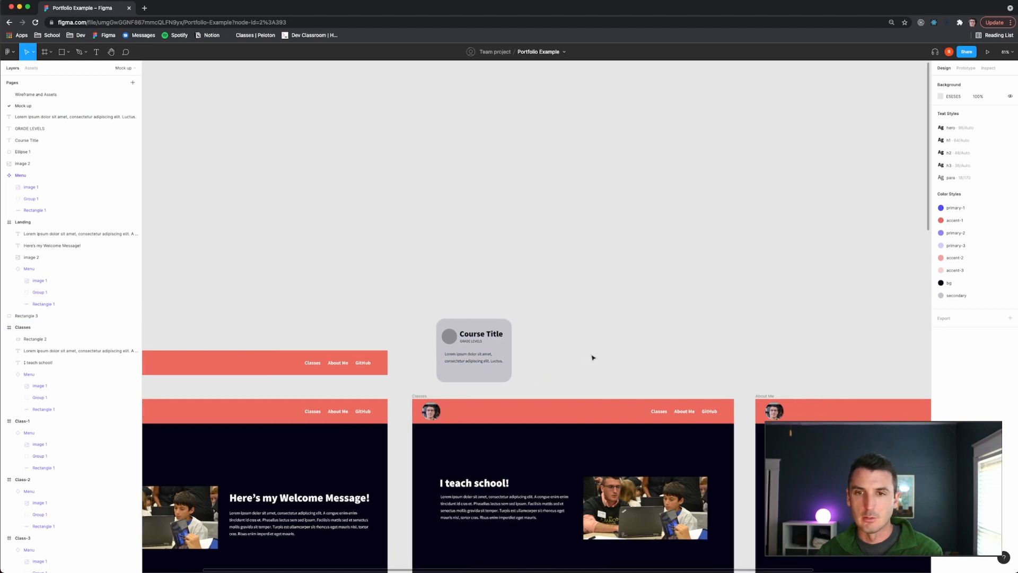
scroll(475, 342, "up", 5)
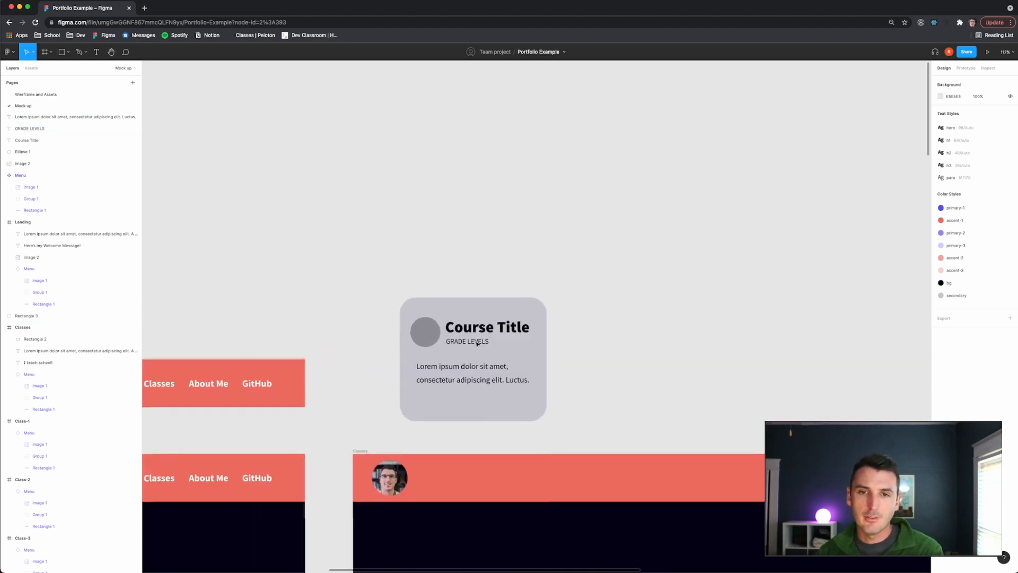
scroll(476, 342, "up", 5)
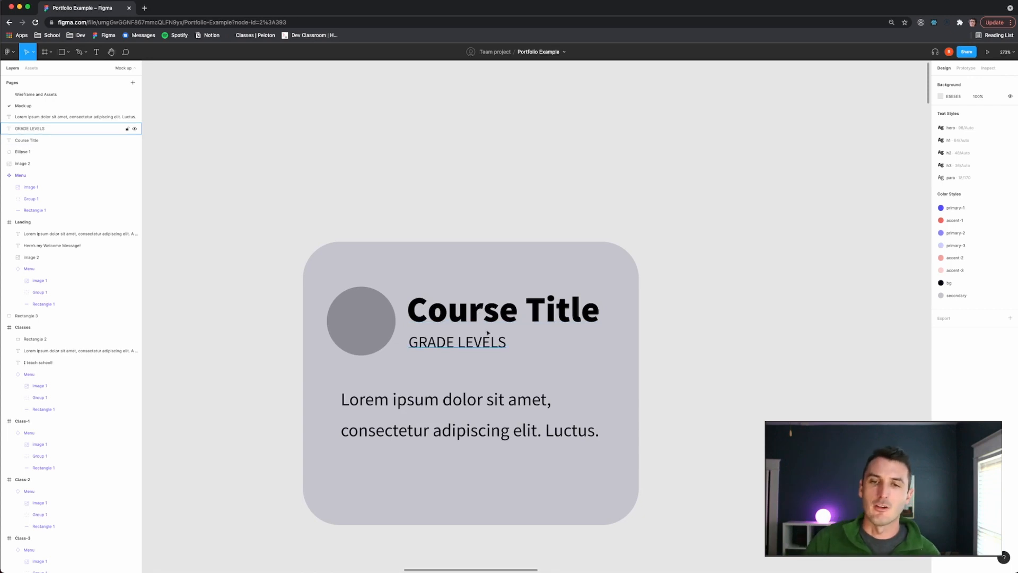
scroll(669, 344, "down", 10)
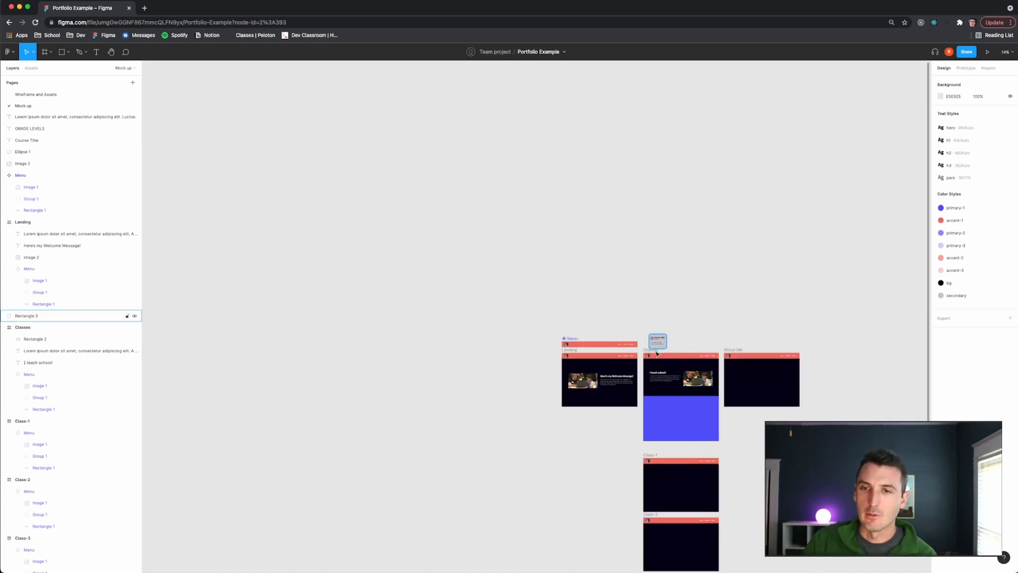
scroll(666, 353, "up", 5)
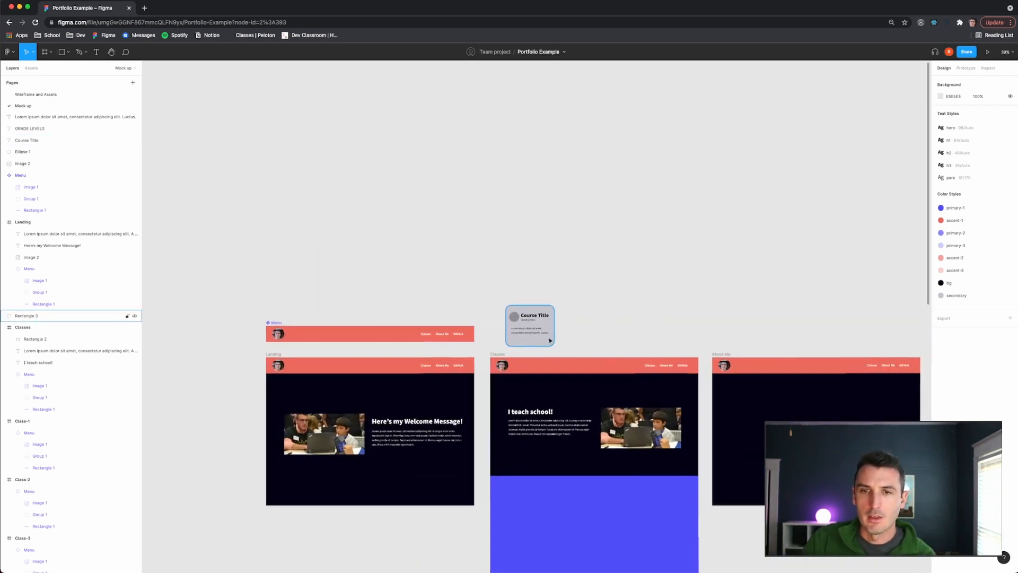
scroll(541, 335, "up", 5)
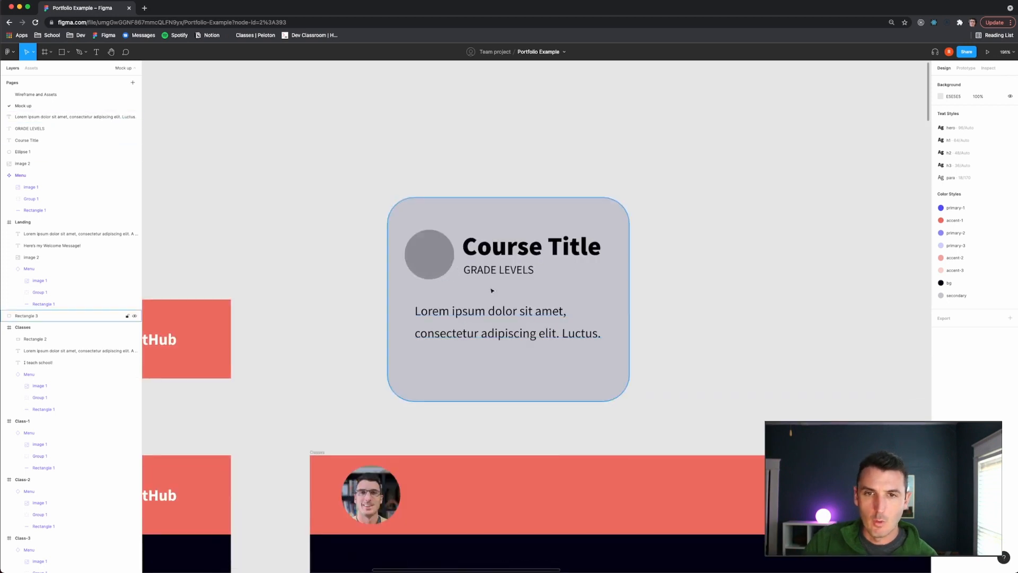
left_click(588, 325)
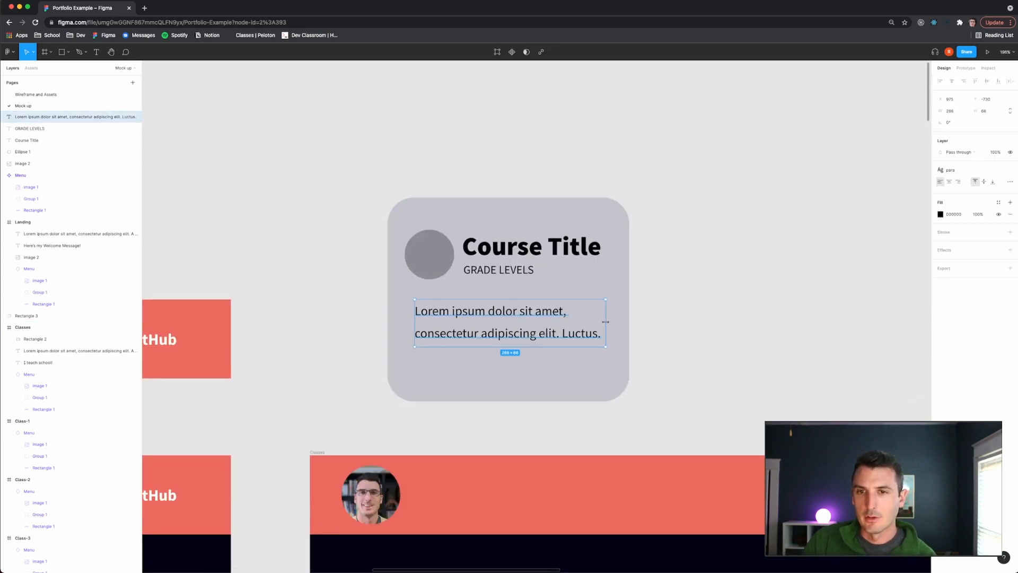
left_click(632, 329)
left_click(595, 327)
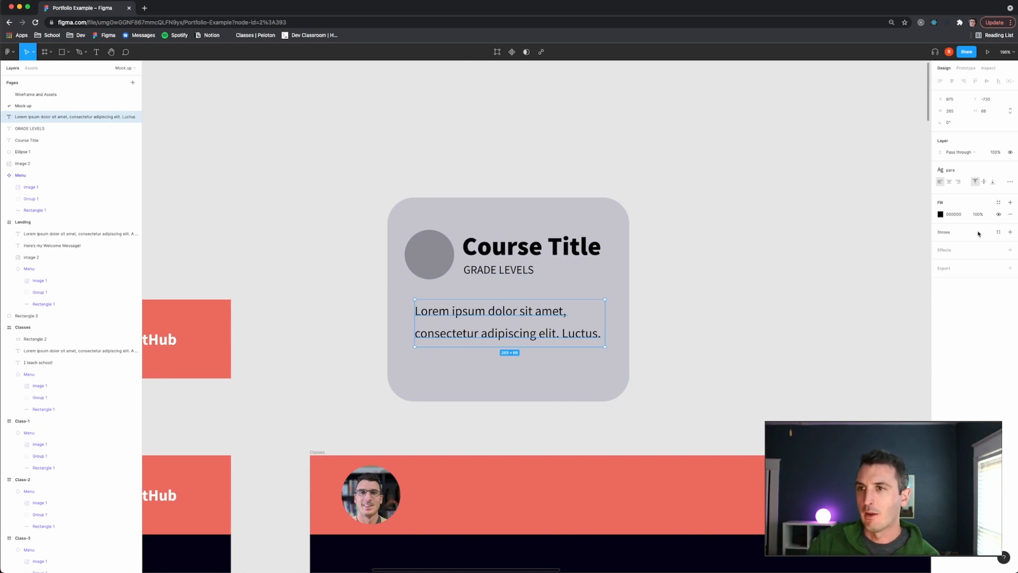
left_click(1009, 171)
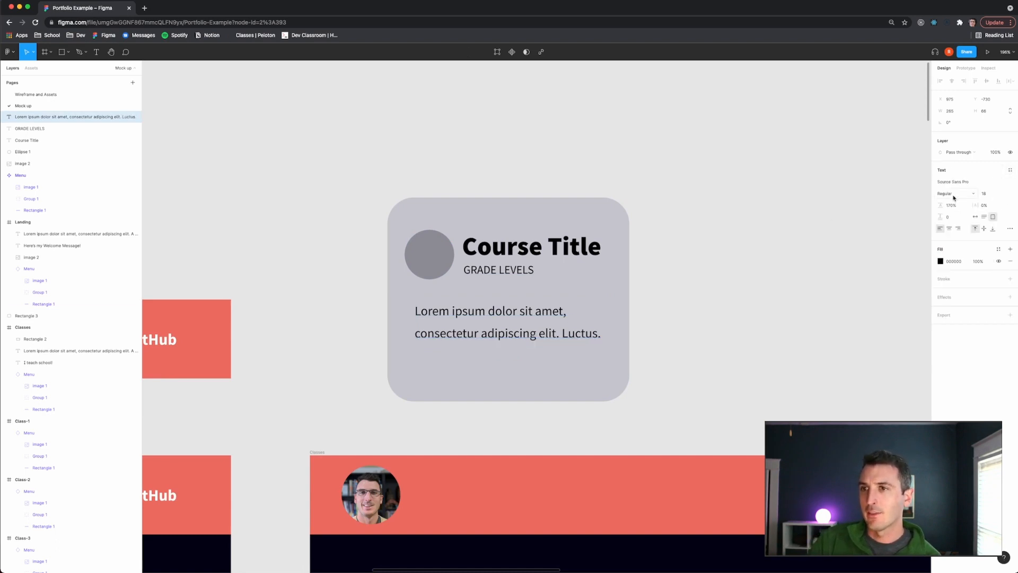
left_click(988, 193)
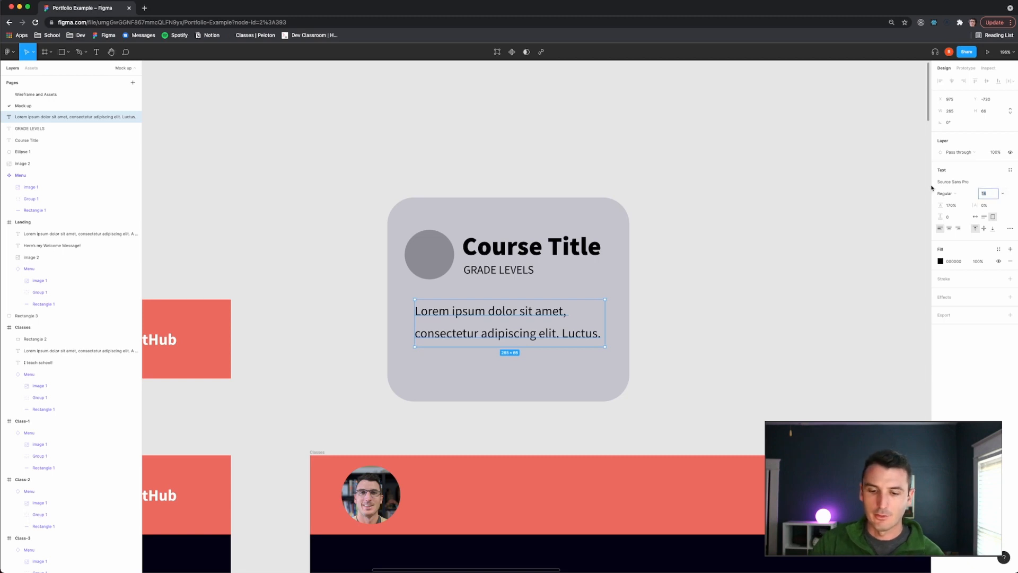
type("15")
key("Return")
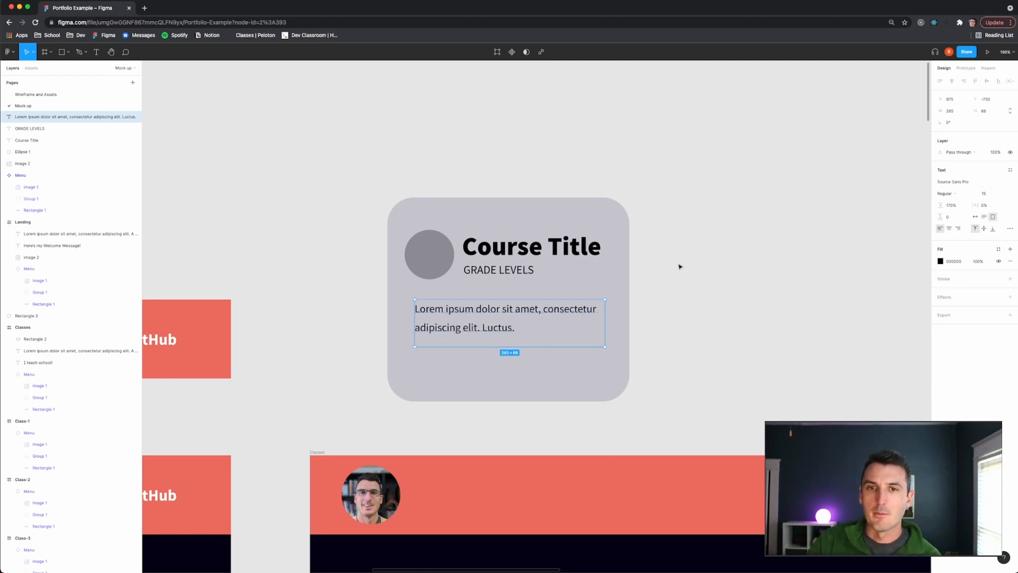
- Detach the style from the course title, set its font size to 24, and nudge it down slightly
left_click(516, 253)
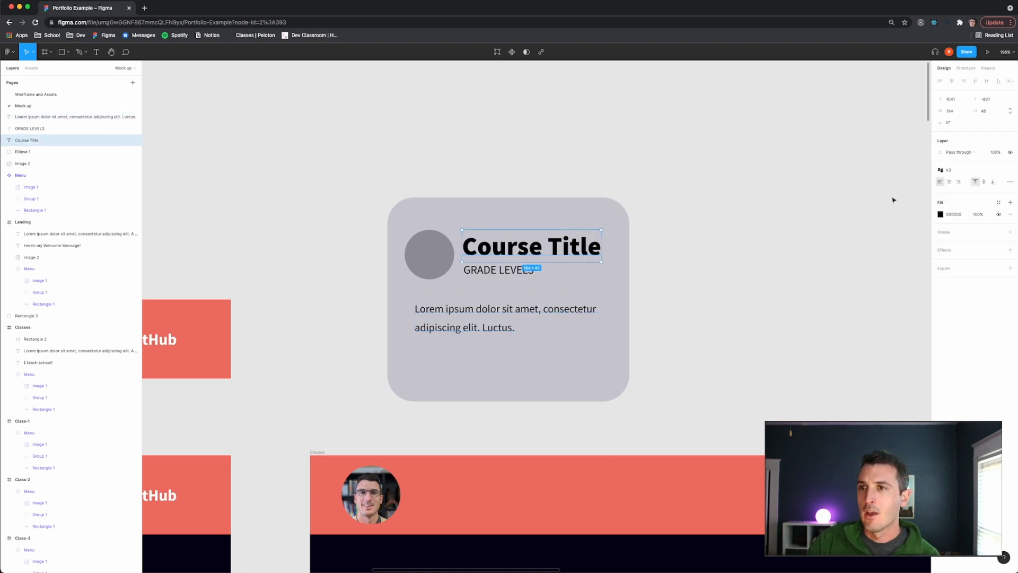
left_click(1010, 170)
left_click(1004, 197)
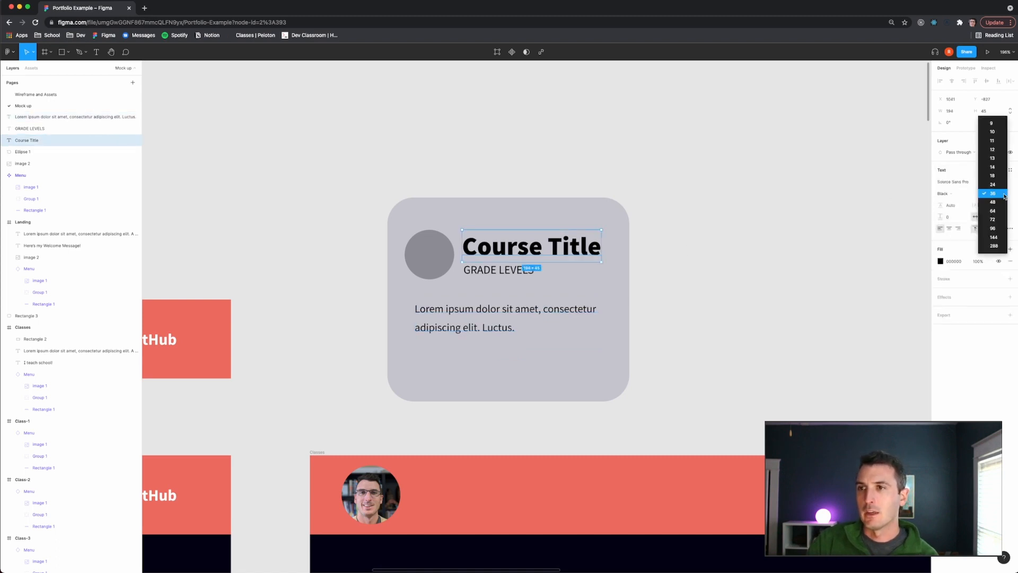
left_click(994, 196)
left_click(772, 221)
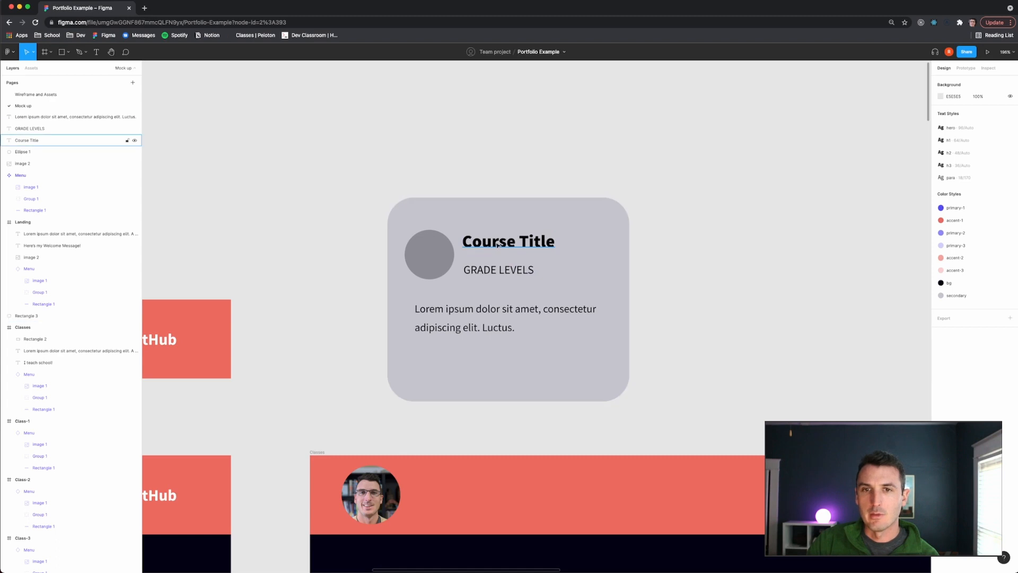
left_click_drag(498, 243, 498, 249)
- Set the GRADE LEVELS text's font size to 12
left_click(500, 269)
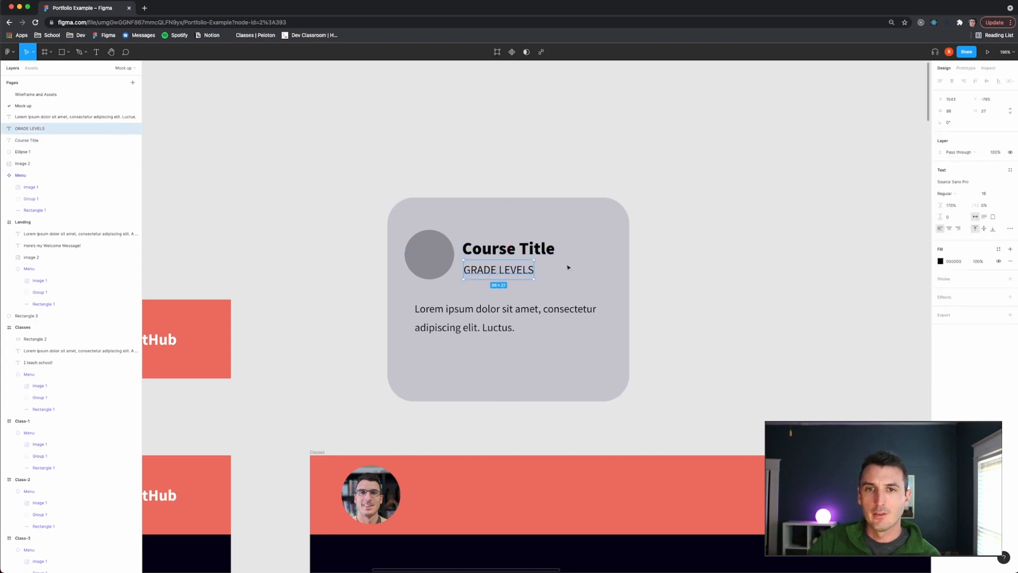
left_click(986, 194)
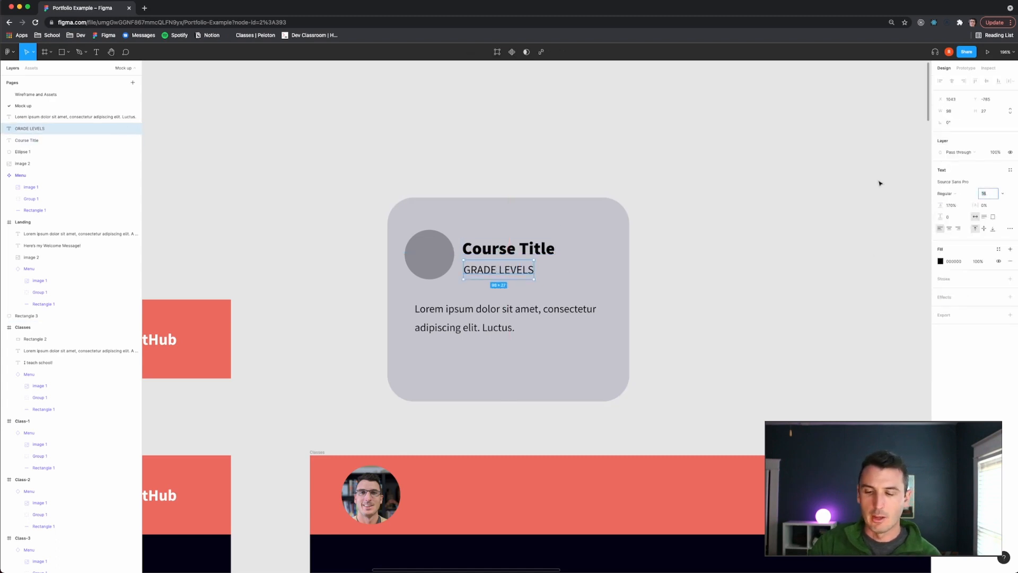
type("14")
key("Return")
left_click(984, 194)
type("1")
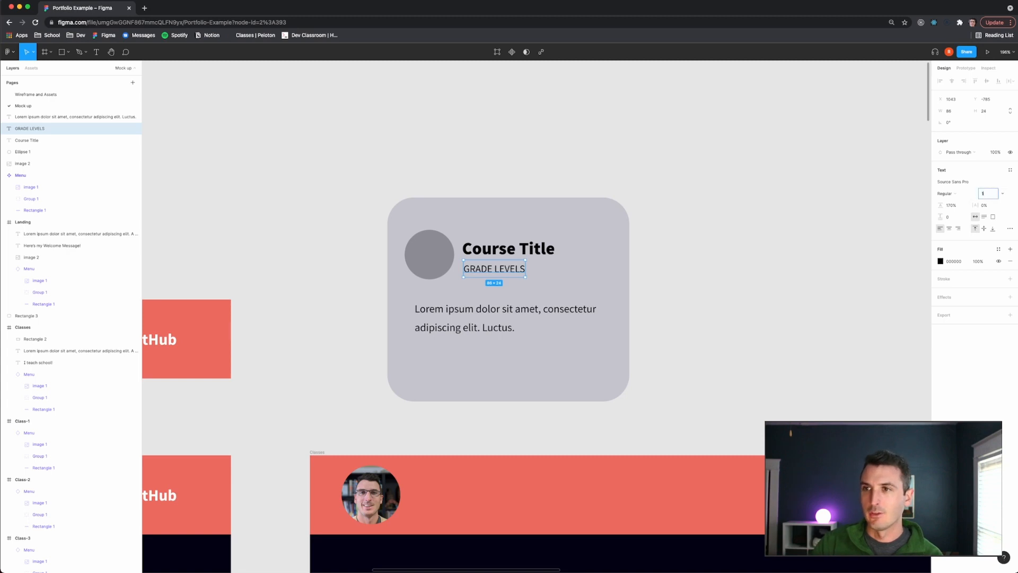
type("2")
key("Return")
- Select the course title and GRADE LEVELS text together and nudge them down slightly
left_click(841, 246)
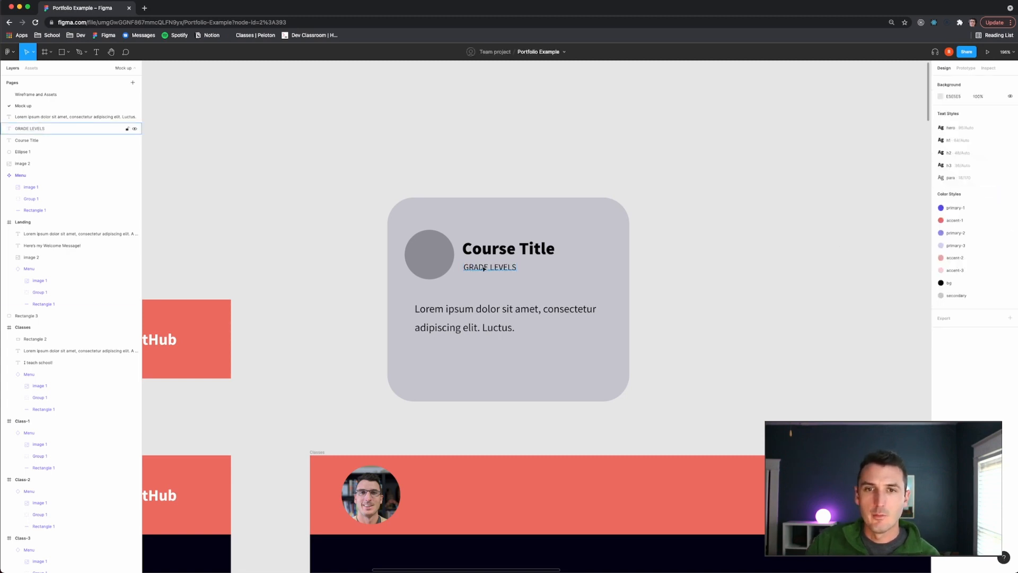
left_click(484, 250)
left_click(484, 267, "shift")
left_click_drag(484, 251, 484, 252)
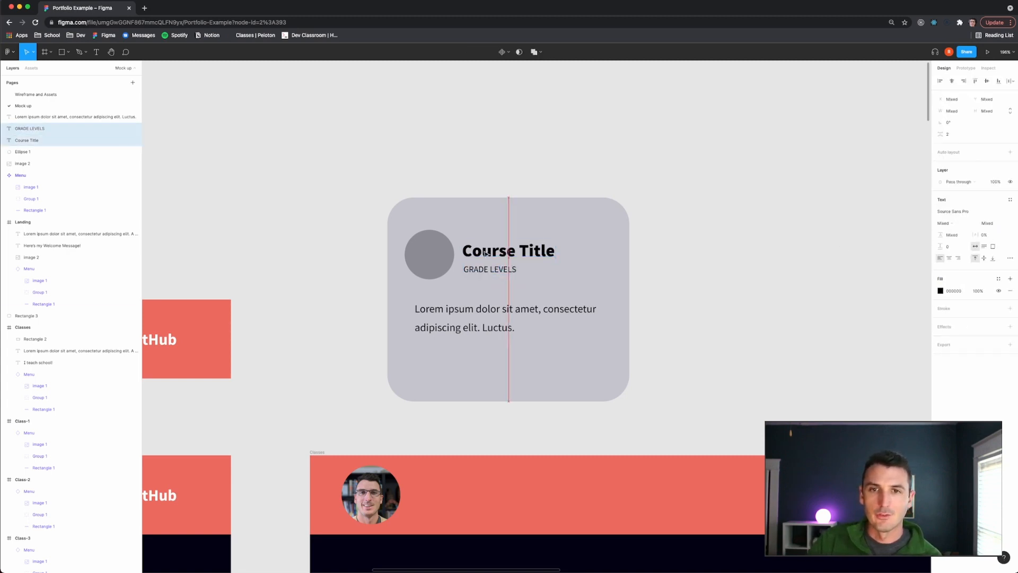
right_click(499, 256)
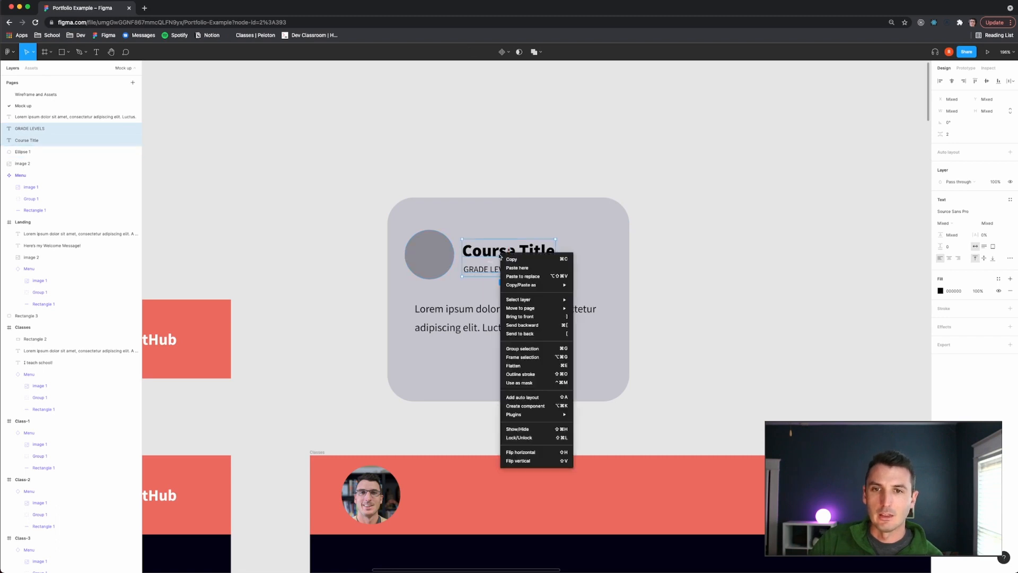
left_click(657, 270)
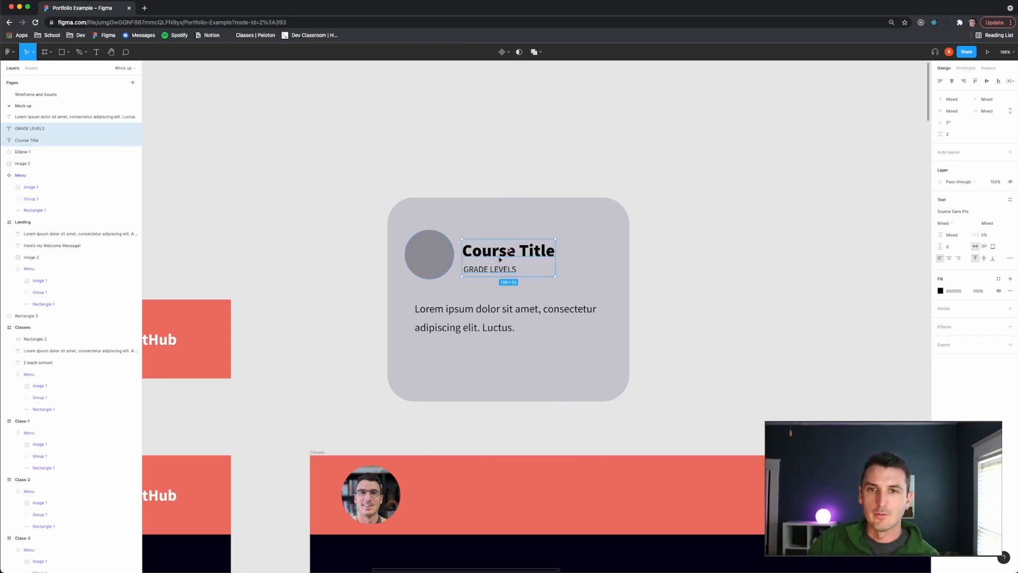
- Edit the course title text to read "Long Course Title"
double_click(546, 251)
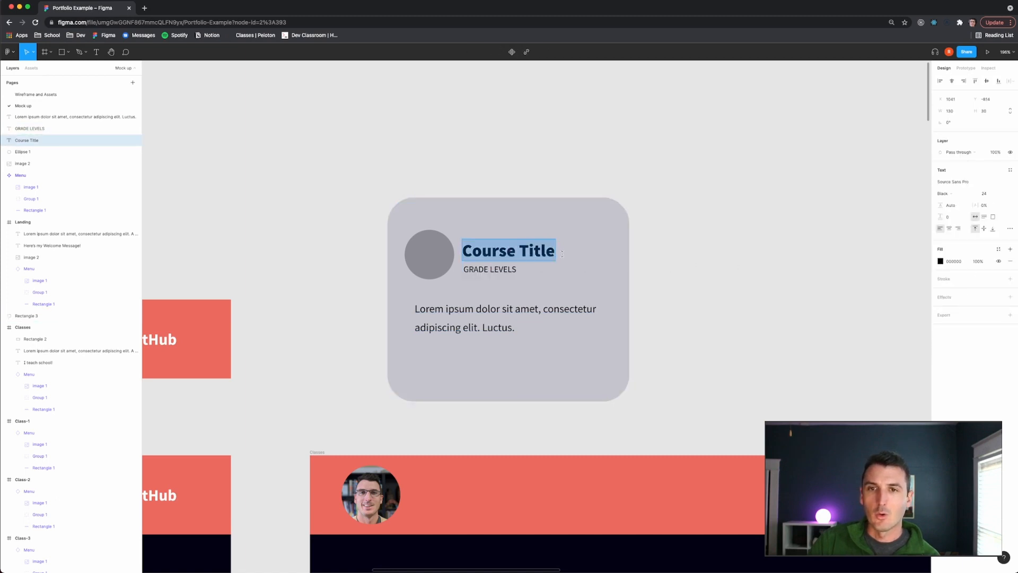
left_click(531, 252)
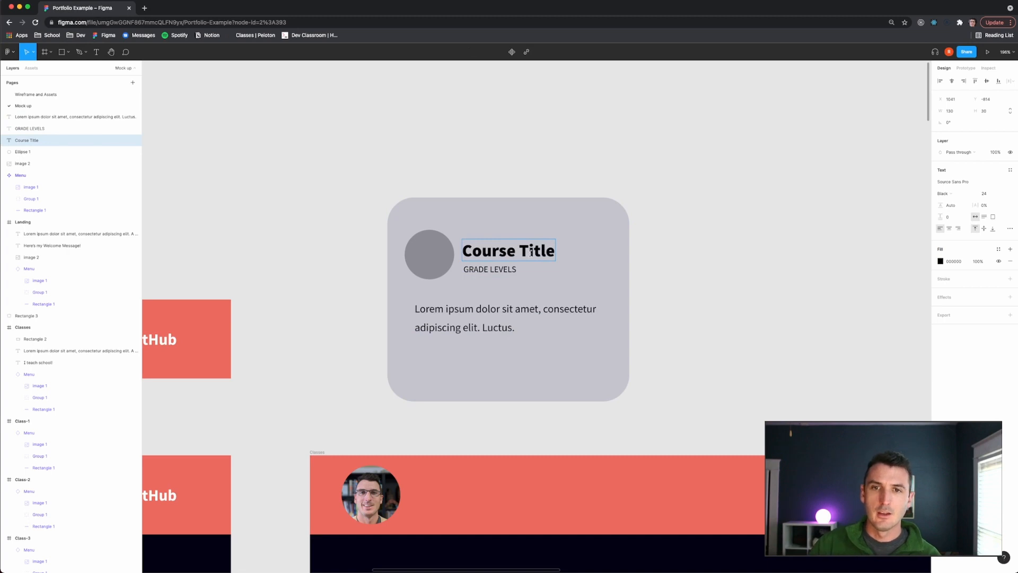
type("LONG")
key("BackSpace")
key("BackSpace")
key("BackSpace")
key("BackSpace")
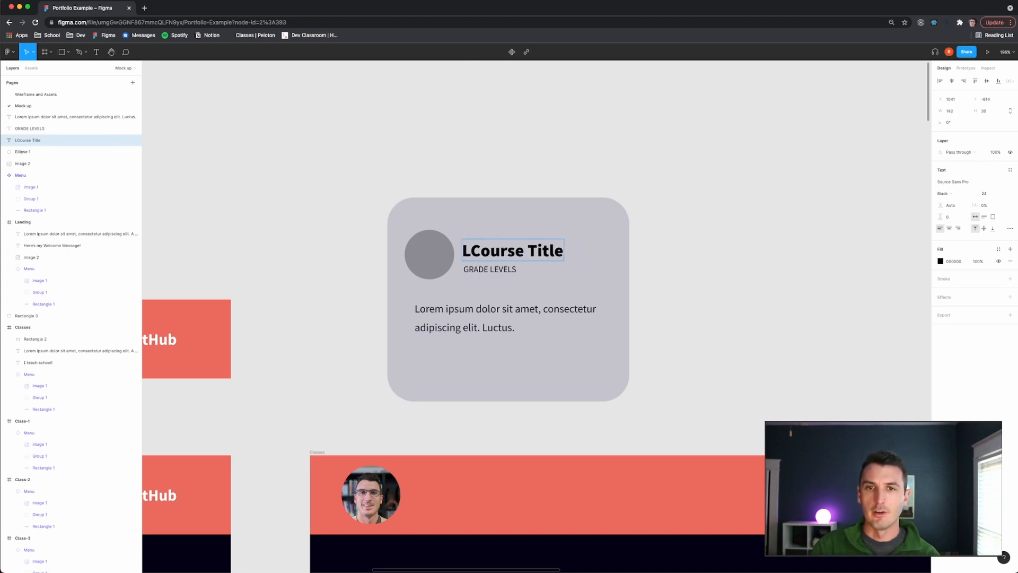
type("ong")
key("Escape")
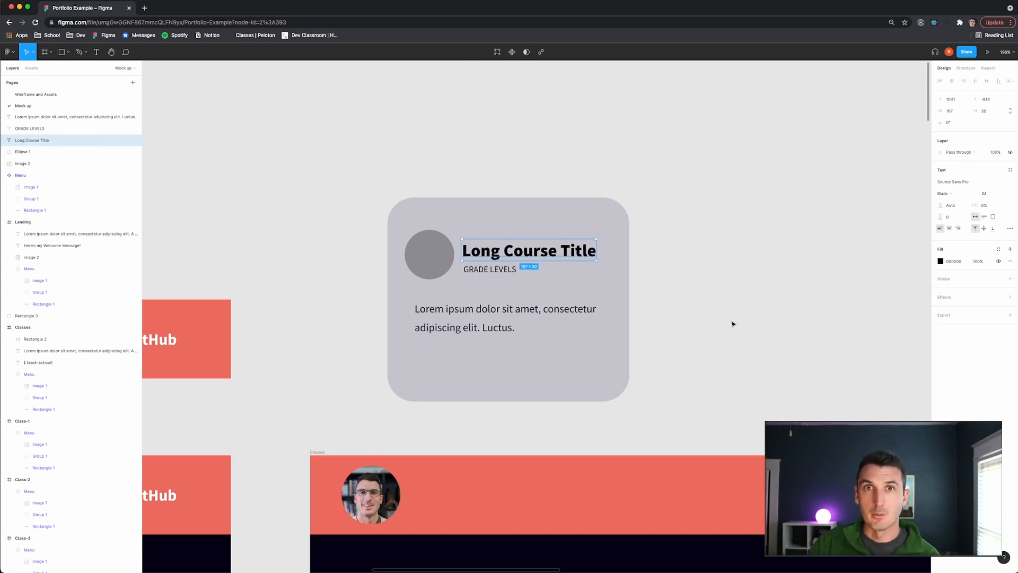
left_click(732, 323)
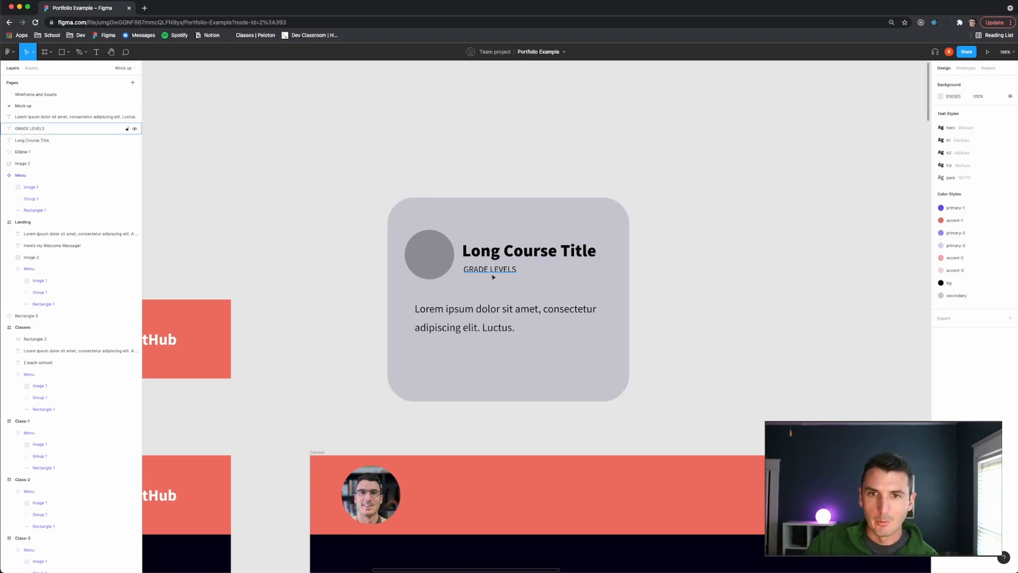
- Replace the course description text with fresh placeholder text from the Lorem ipsum plugin
left_click(521, 310)
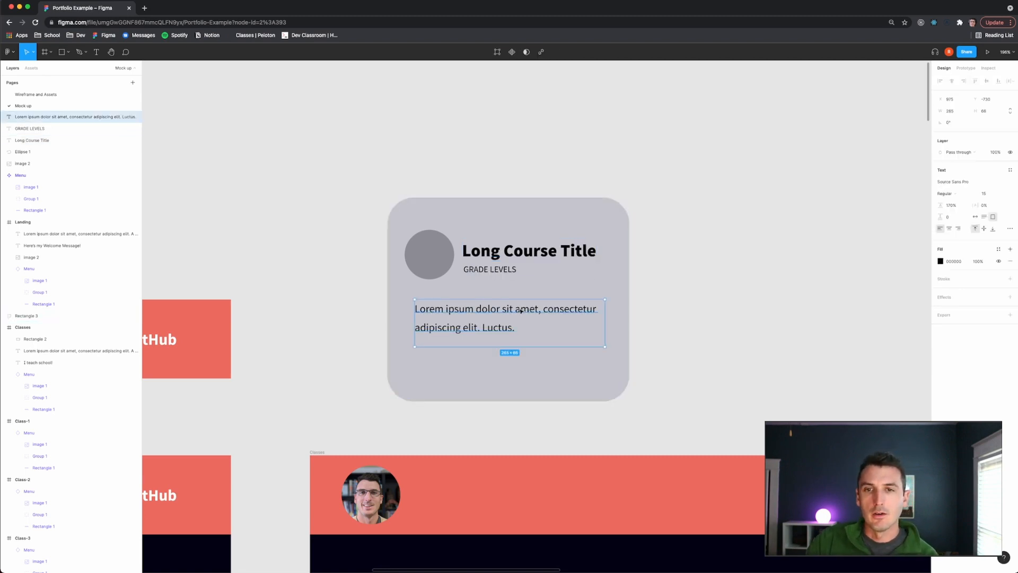
right_click(527, 313)
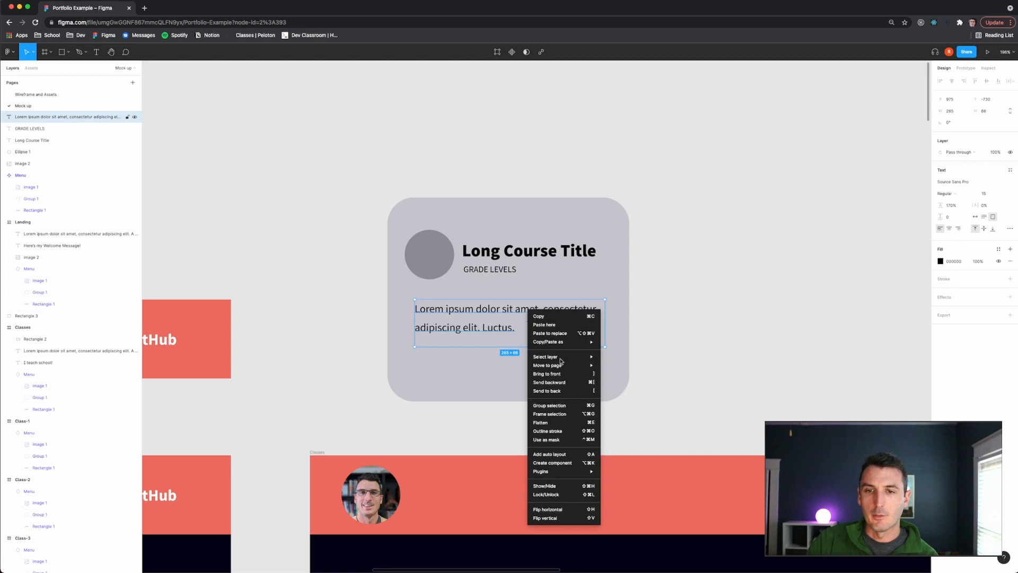
mouse_move(574, 472)
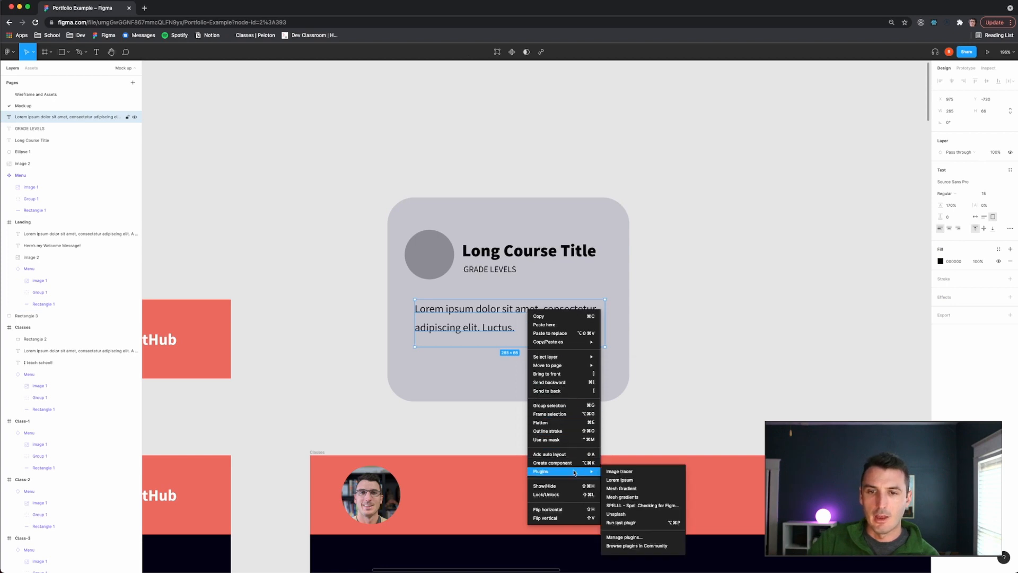
left_click(619, 479)
left_click(550, 354)
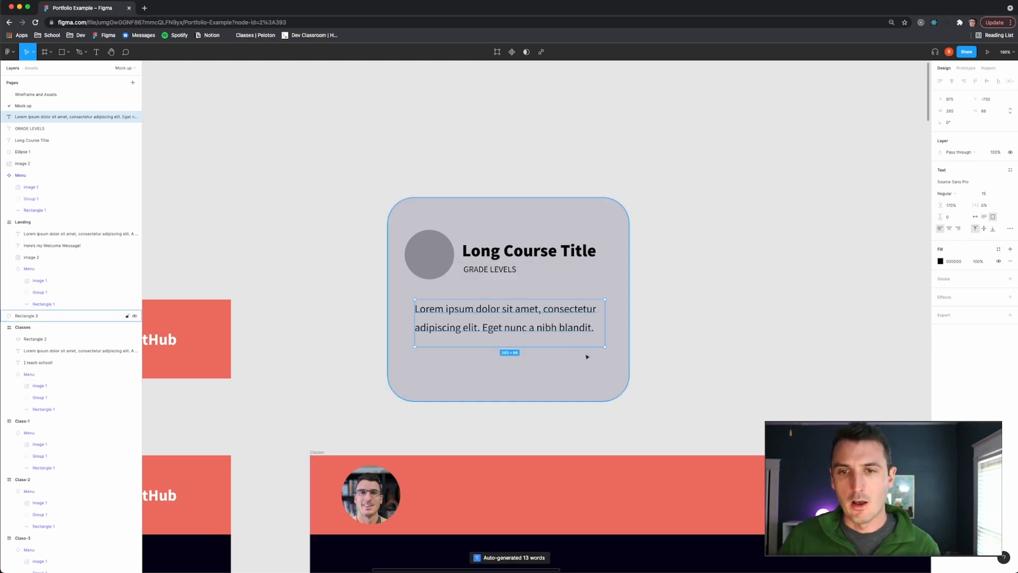
left_click(667, 365)
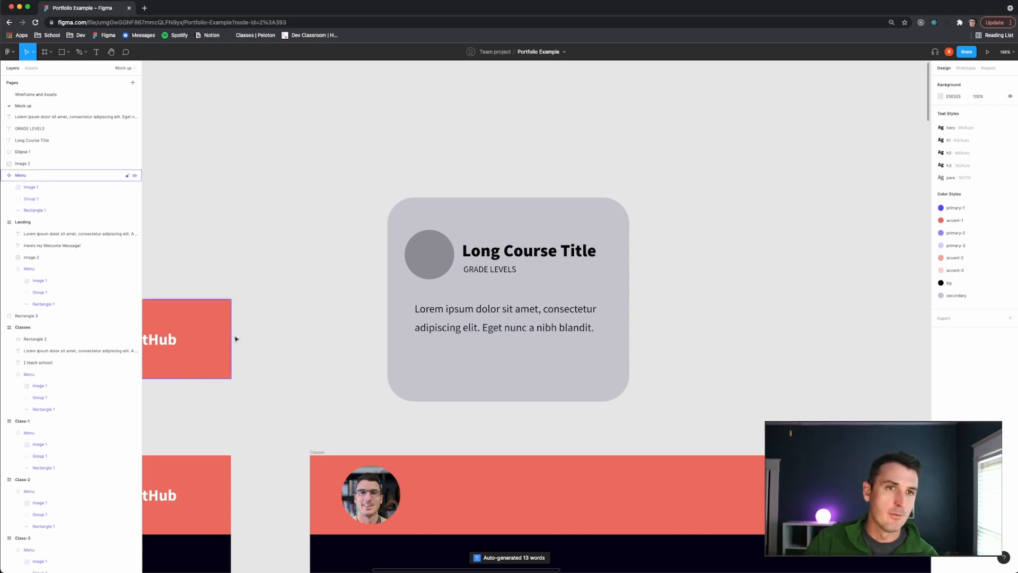
- Draw a button rectangle about 133 × 25 below the description and fill it with the primary-1 color style
left_click(32, 95)
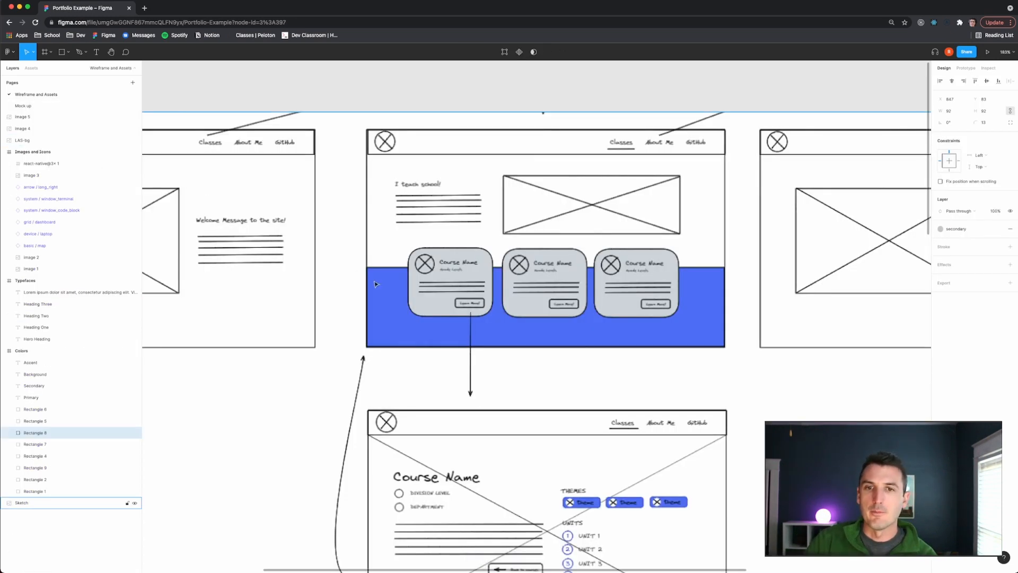
left_click(28, 106)
key("r")
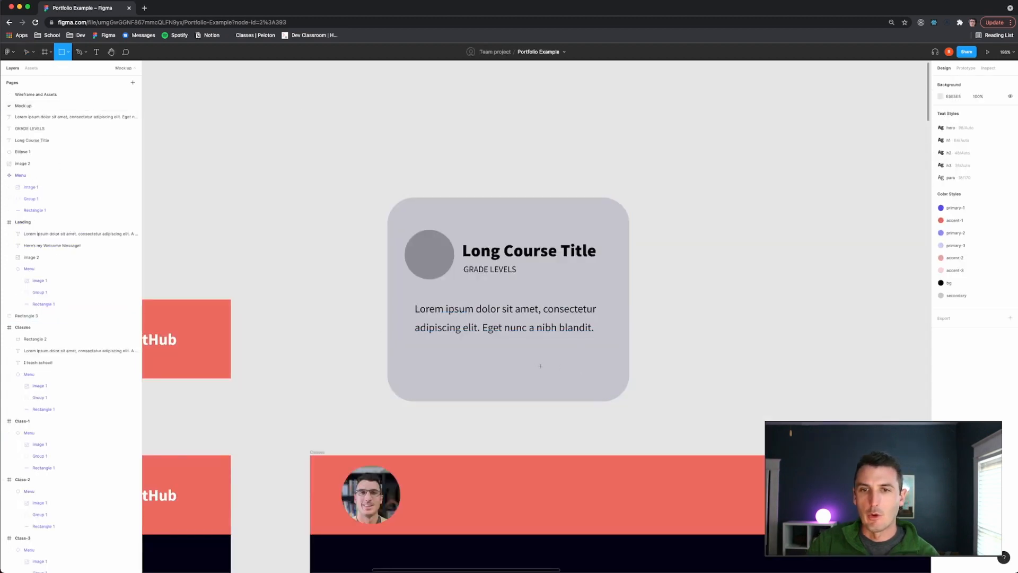
left_click_drag(501, 351, 596, 370)
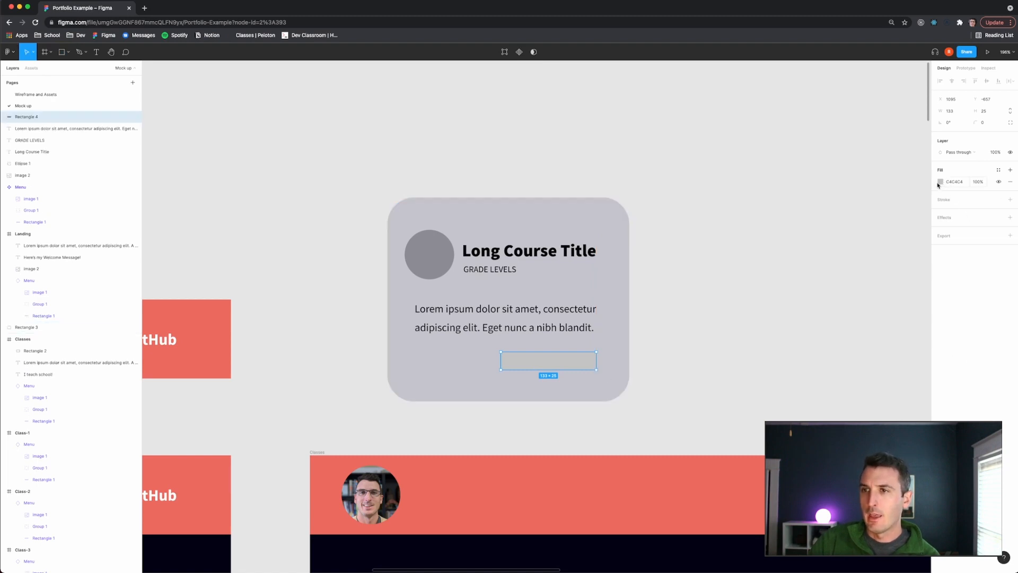
left_click(999, 170)
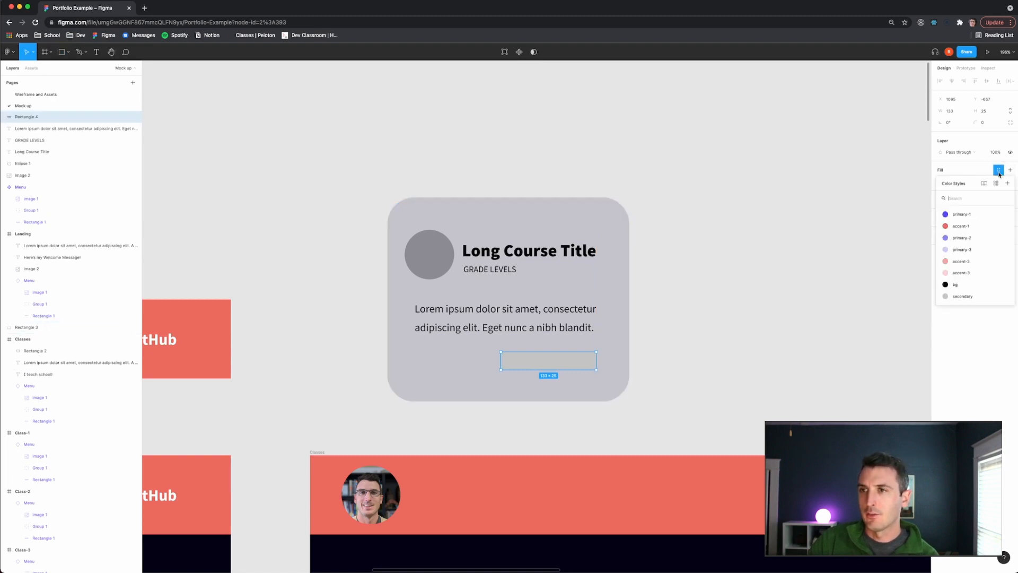
left_click(970, 214)
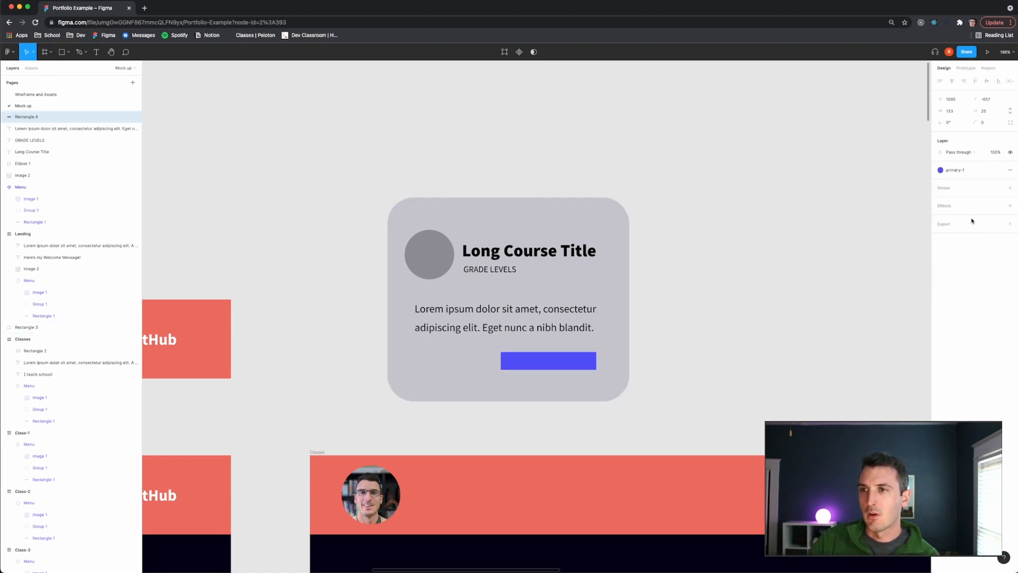
- Set the button rectangle's corner radius to 55
left_click(980, 122)
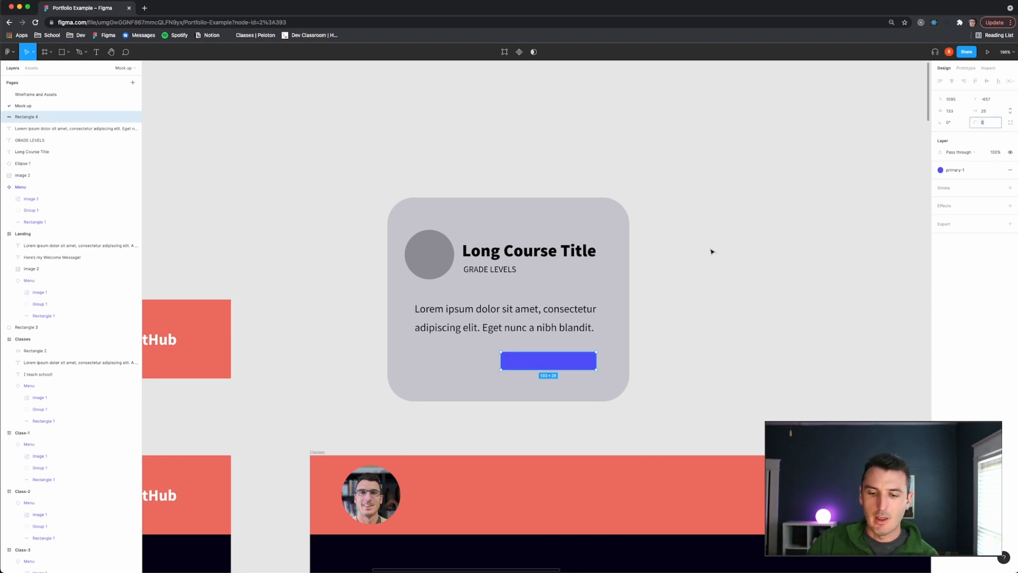
type("55")
key("Return")
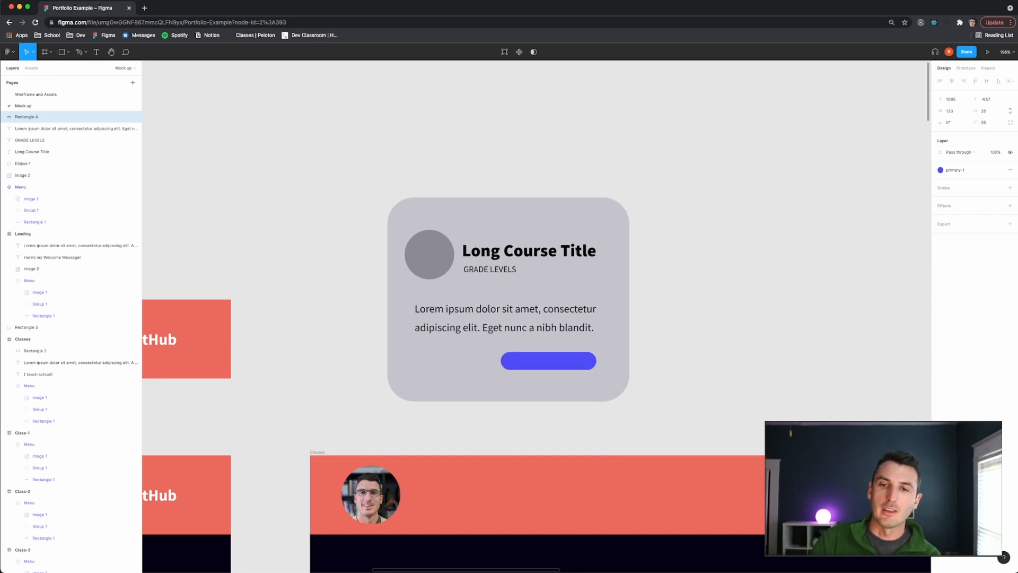
- Add a text label reading "Learn More!" on the button
key("Escape")
key("t")
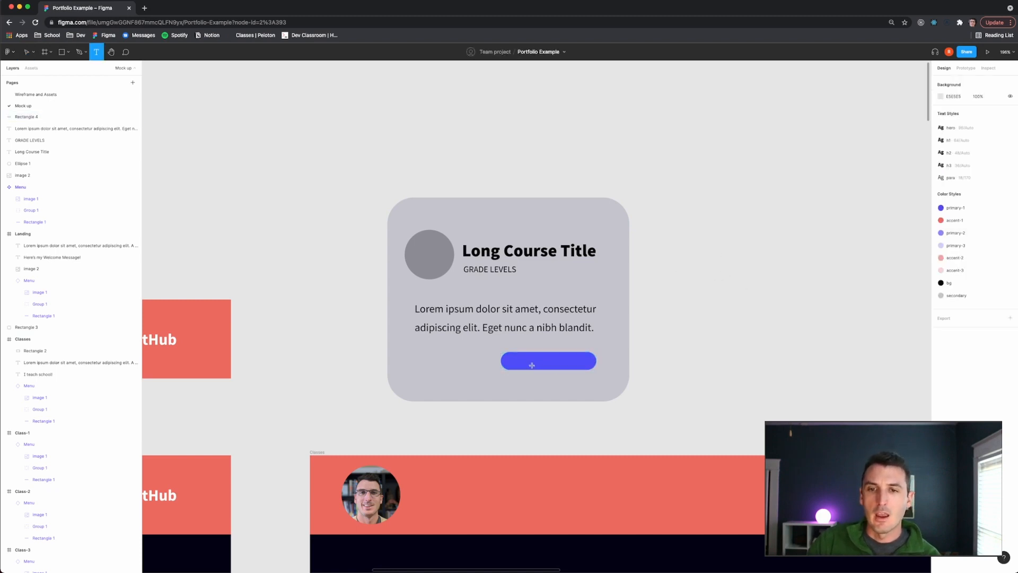
scroll(539, 364, "left", 3)
scroll(540, 363, "up", 5)
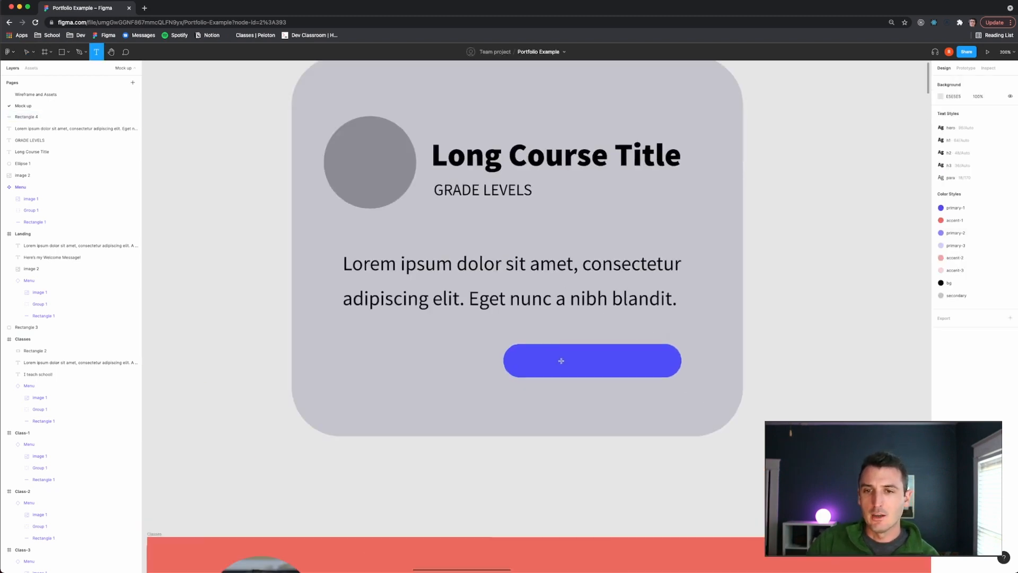
scroll(561, 361, "right", 2)
left_click(507, 359)
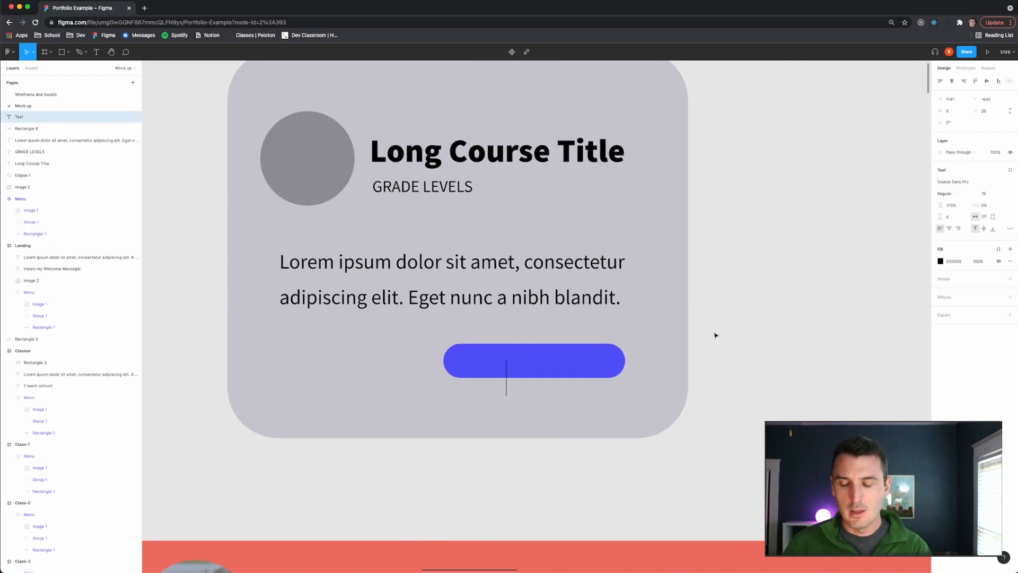
type("Learn More!")
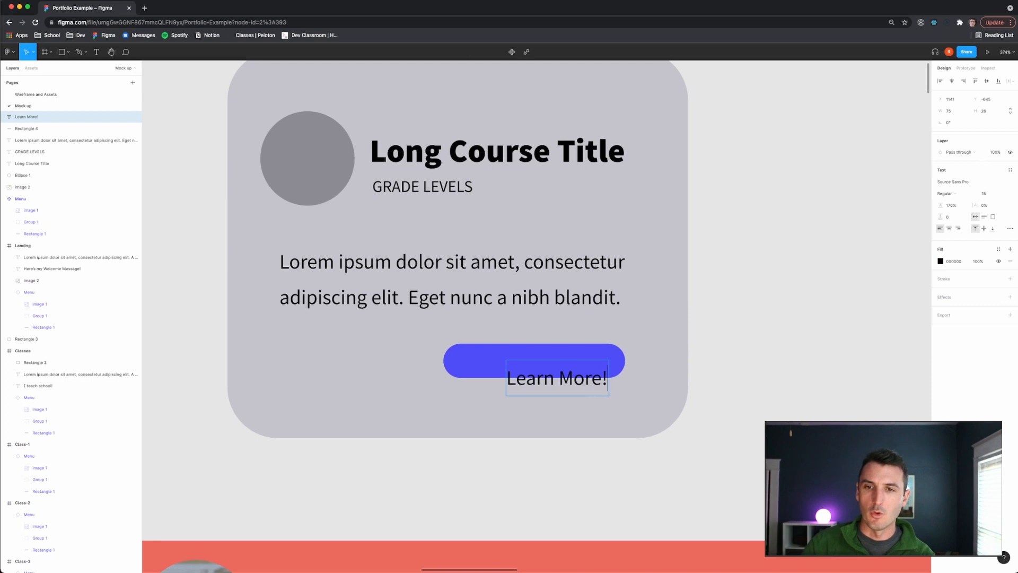
key("Escape")
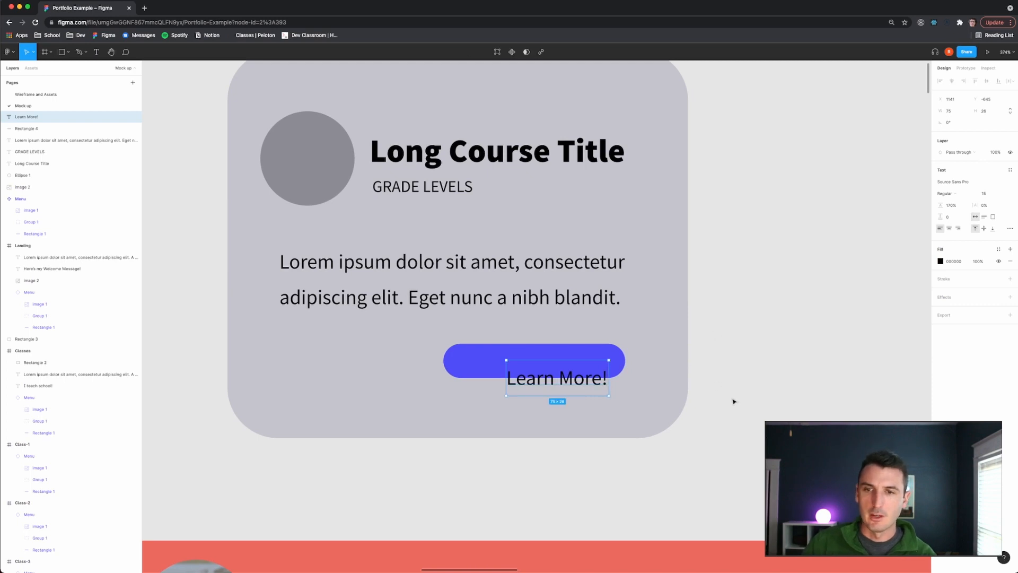
- Change the Learn More! text fill to white (FFFFFF)
left_click(941, 261)
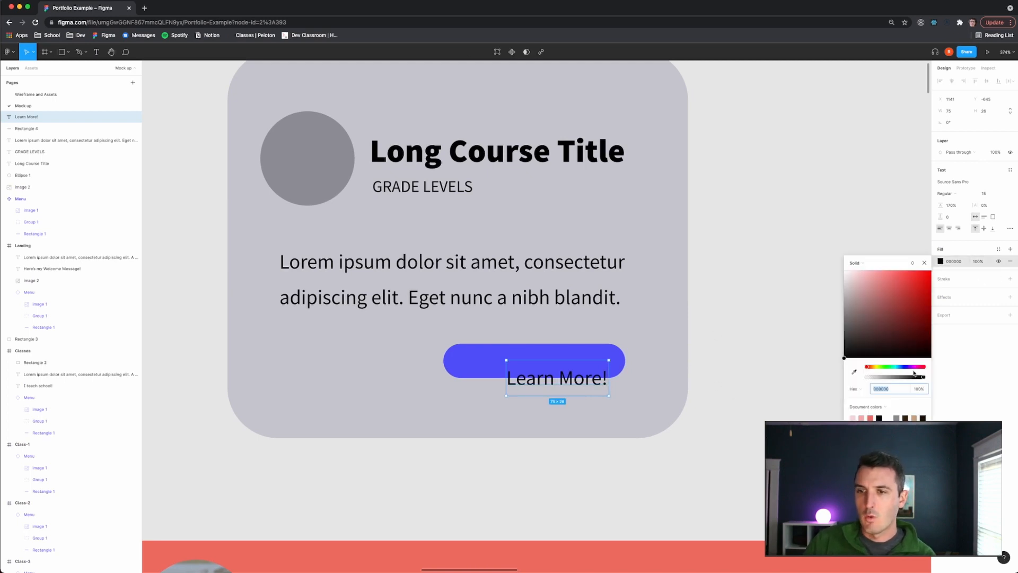
left_click(890, 418)
left_click(889, 417)
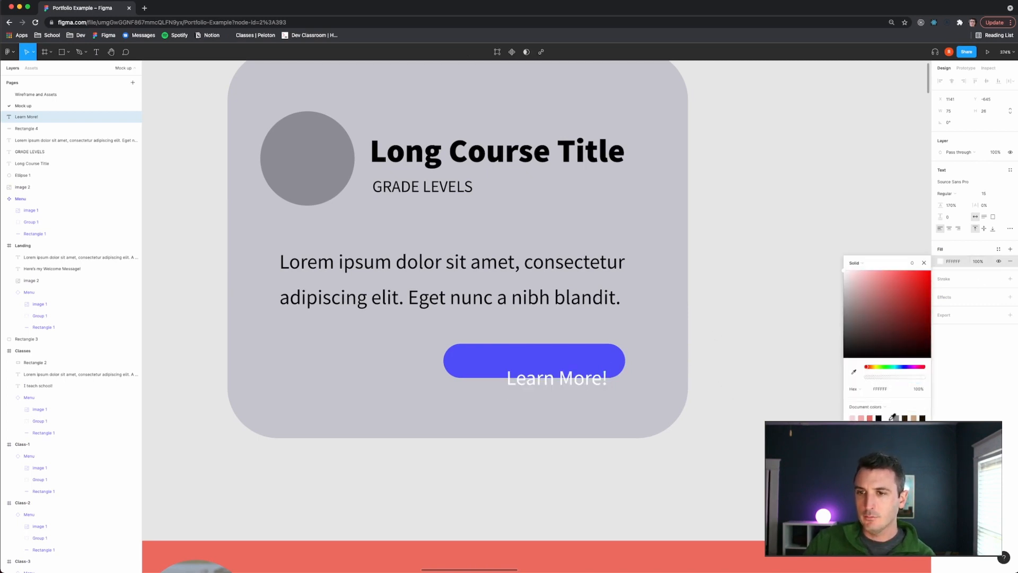
left_click(767, 376)
- Set the Learn More! text's font size to 12 and move it up onto the button
left_click(529, 387)
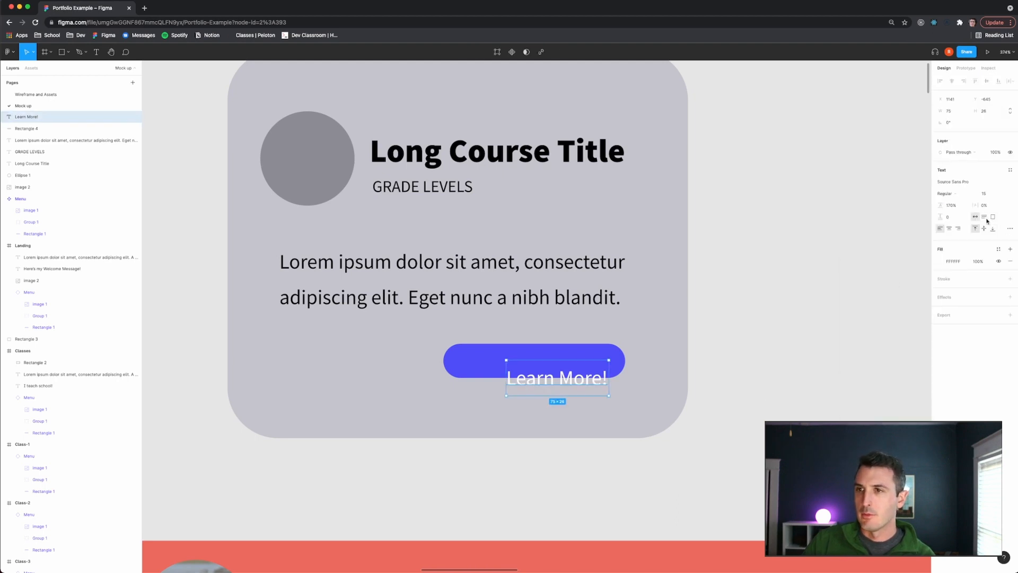
left_click(998, 193)
left_click(1003, 235)
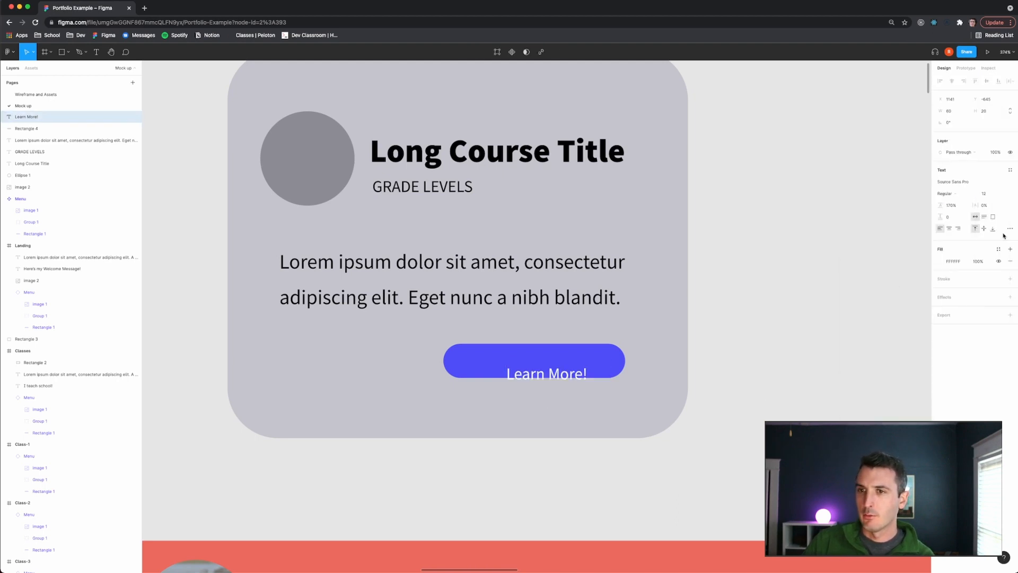
left_click_drag(553, 375, 542, 361)
left_click(711, 358)
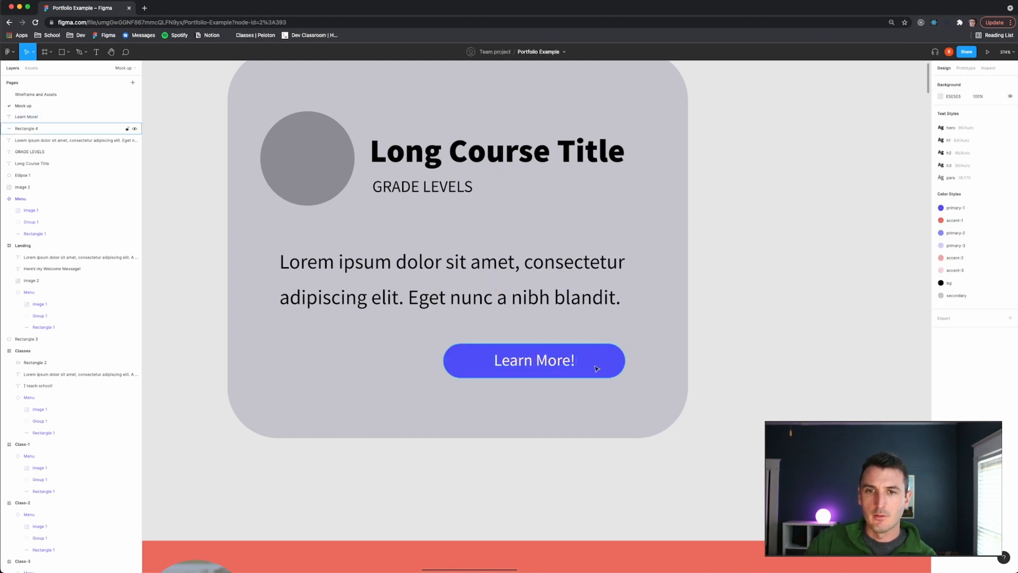
- Nudge the Learn More! text to center it on the button rectangle
left_click(551, 364)
left_click_drag(553, 372, 555, 366)
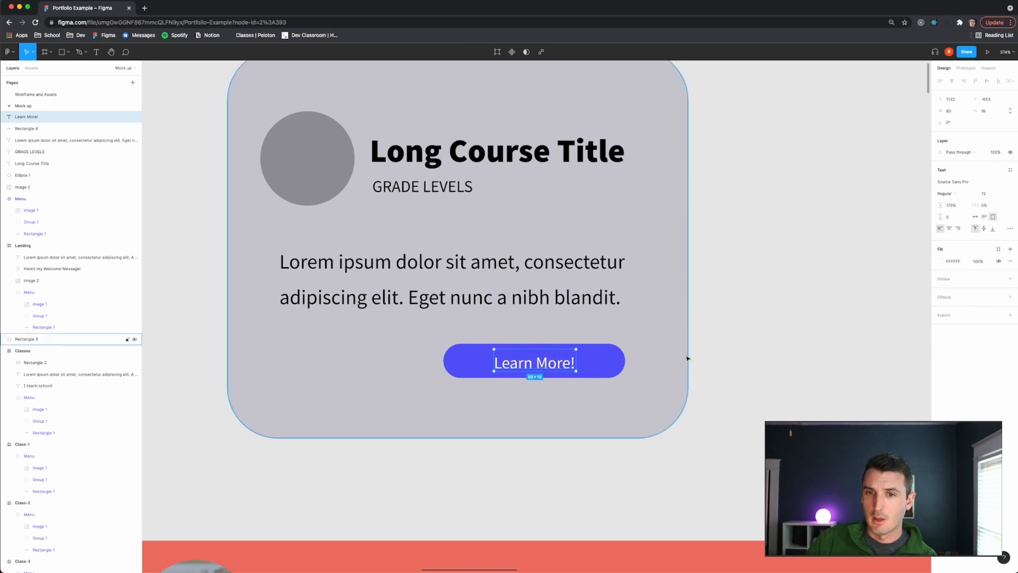
key("Escape")
left_click(573, 362)
left_click(732, 352)
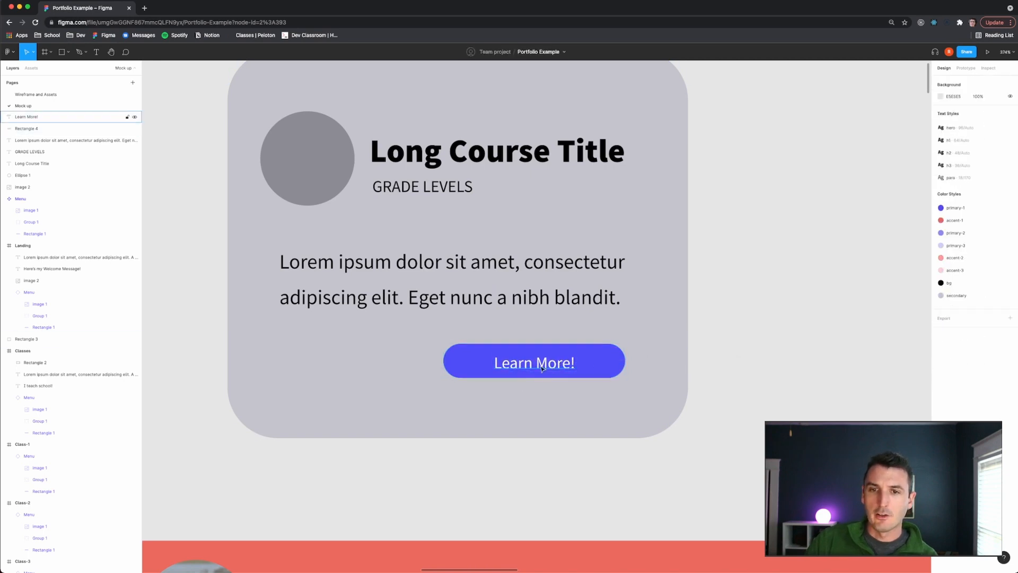
left_click(551, 364)
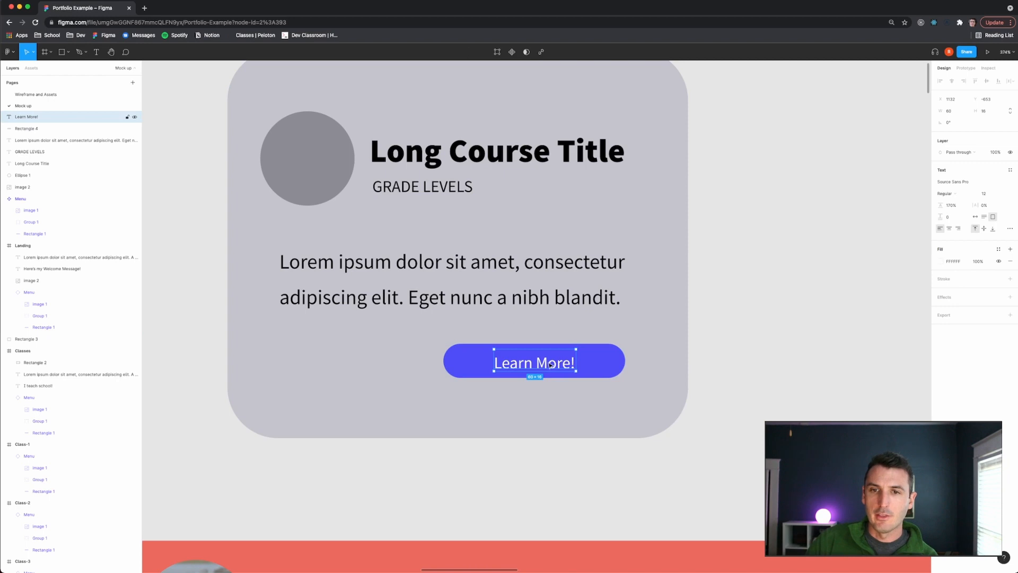
left_click(609, 367, "shift")
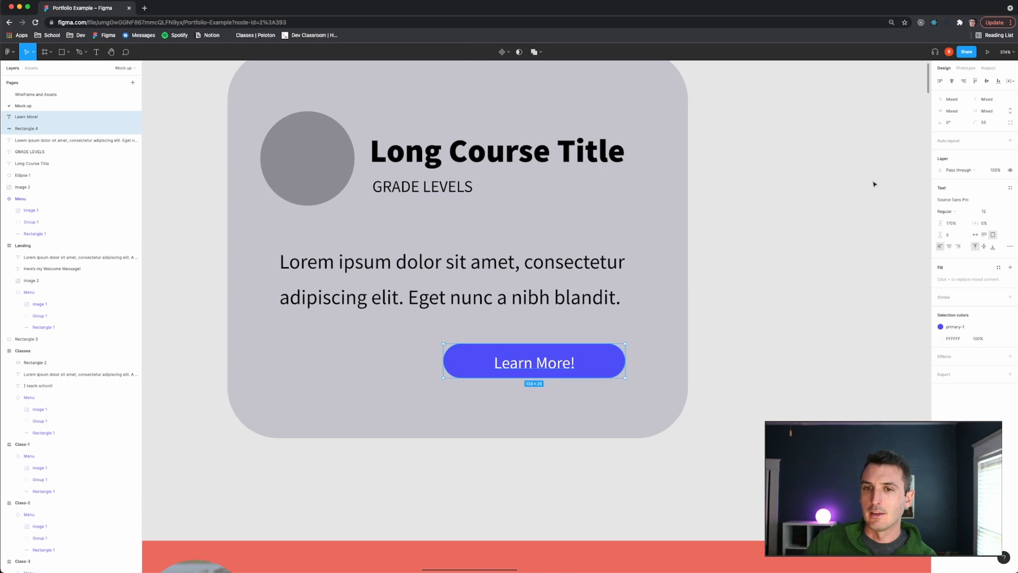
left_click(833, 261)
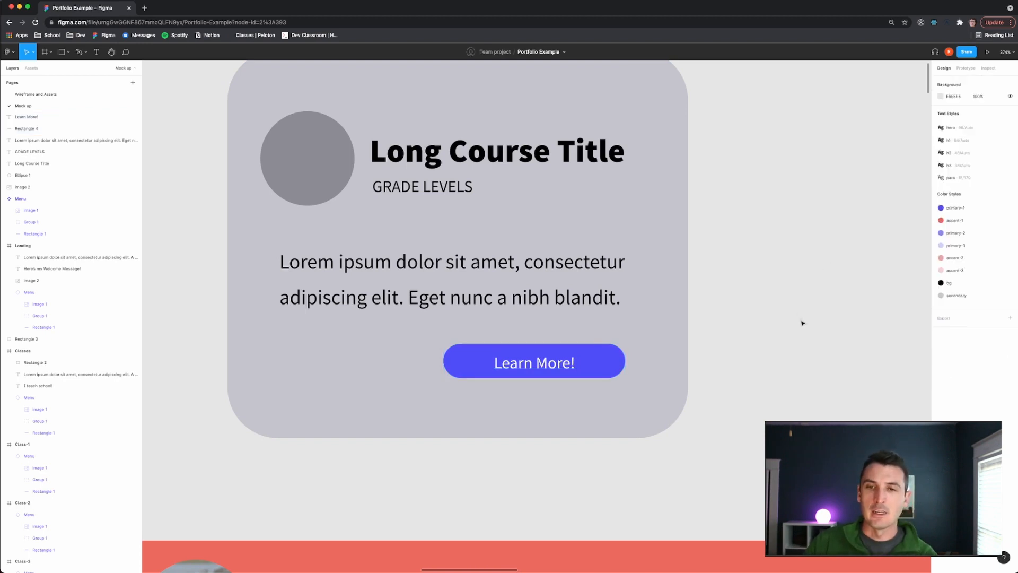
- Set the button rectangle's corner radius to 20
scroll(769, 334, "down", 2, "ctrl")
left_click(633, 361)
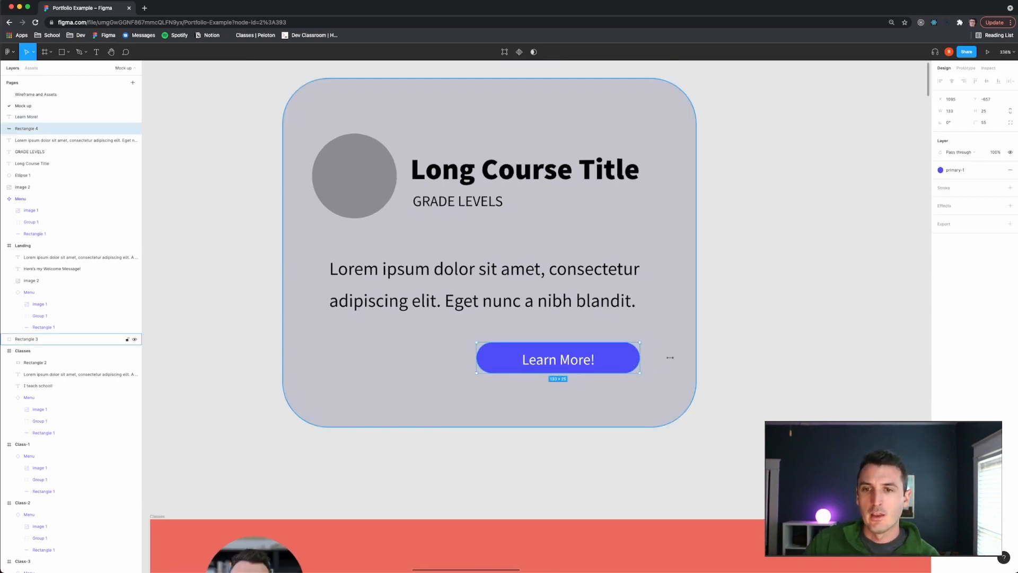
left_click(988, 125)
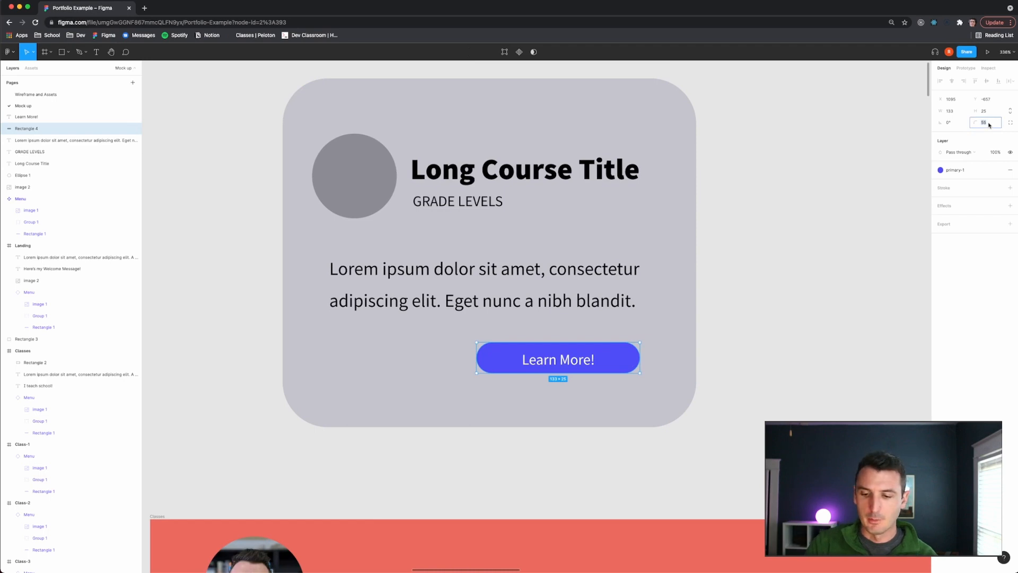
type("40")
key("Return")
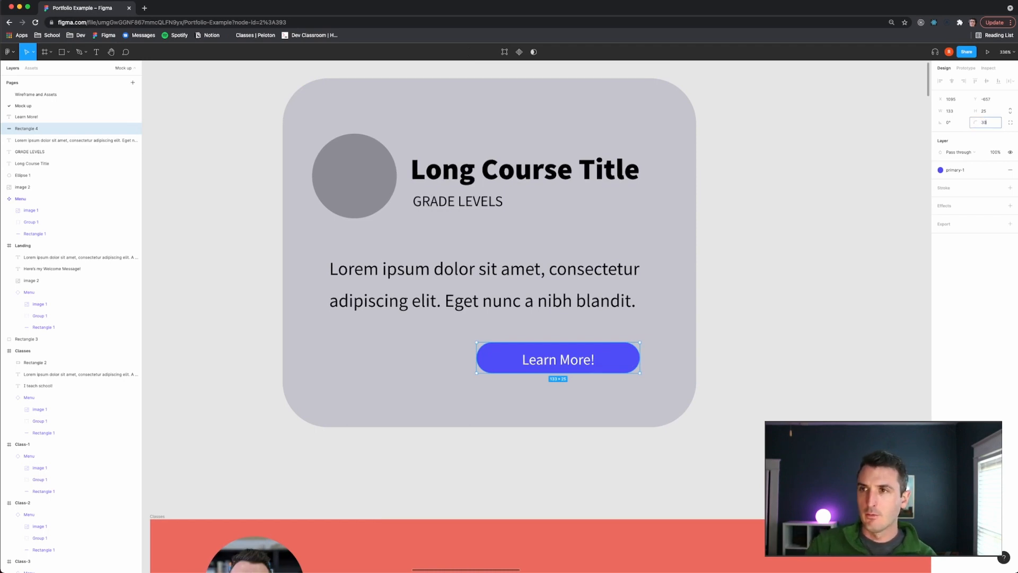
type("30")
key("Return")
type("20")
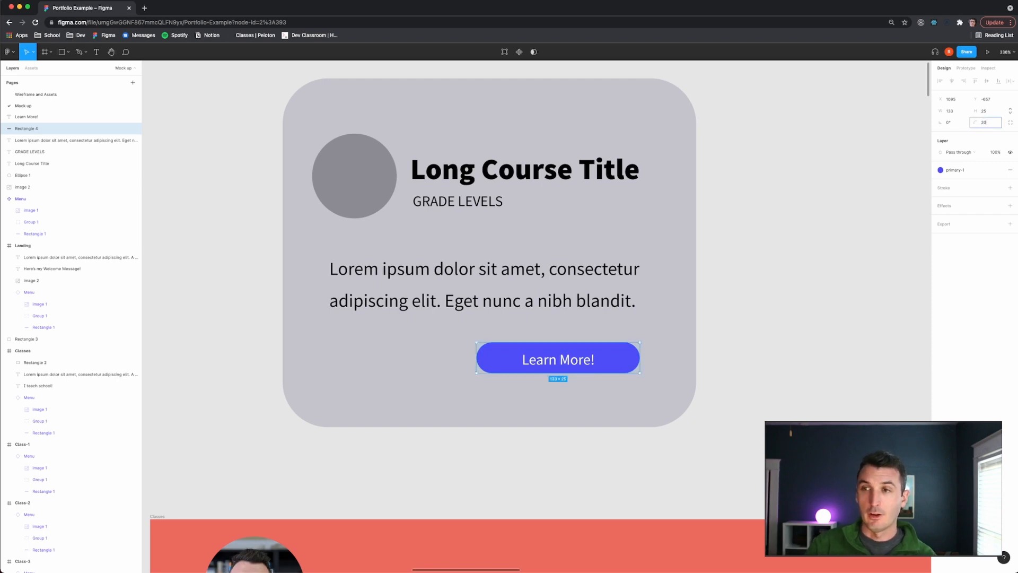
key("Return")
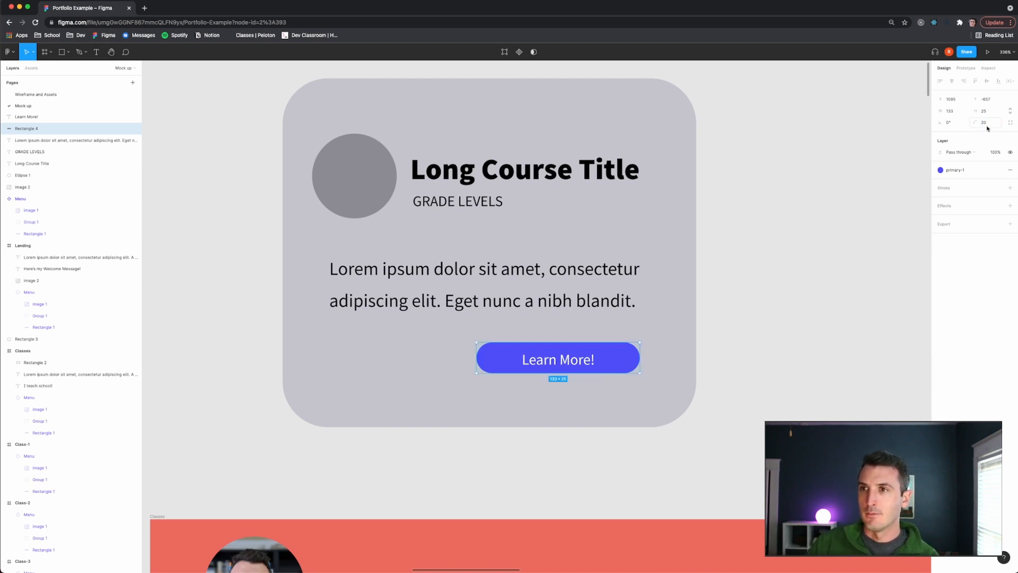
- Zoom out to review the finished course card on the canvas
left_click(710, 288)
left_click(629, 352)
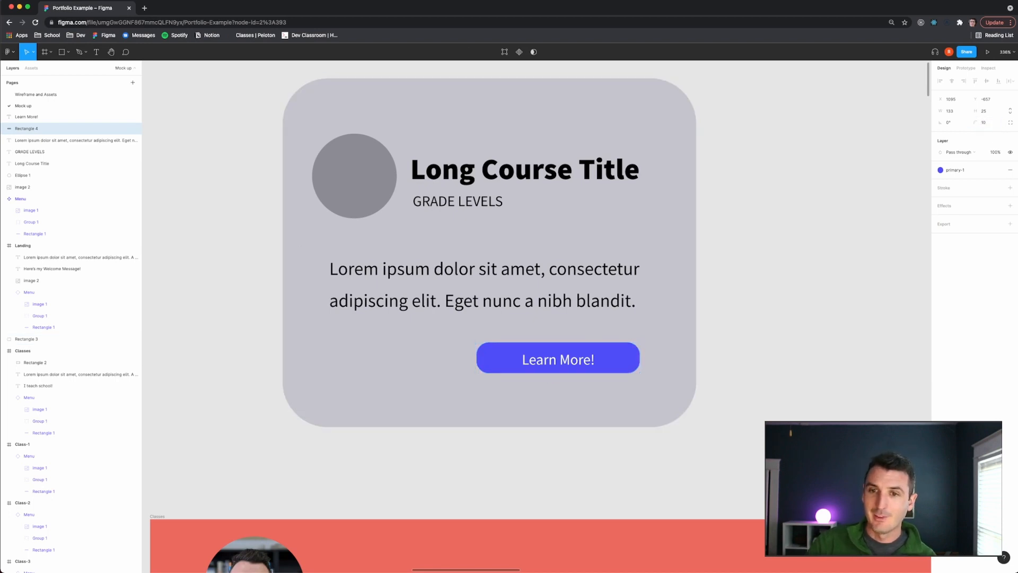
left_click(865, 312)
scroll(734, 335, "down", 10)
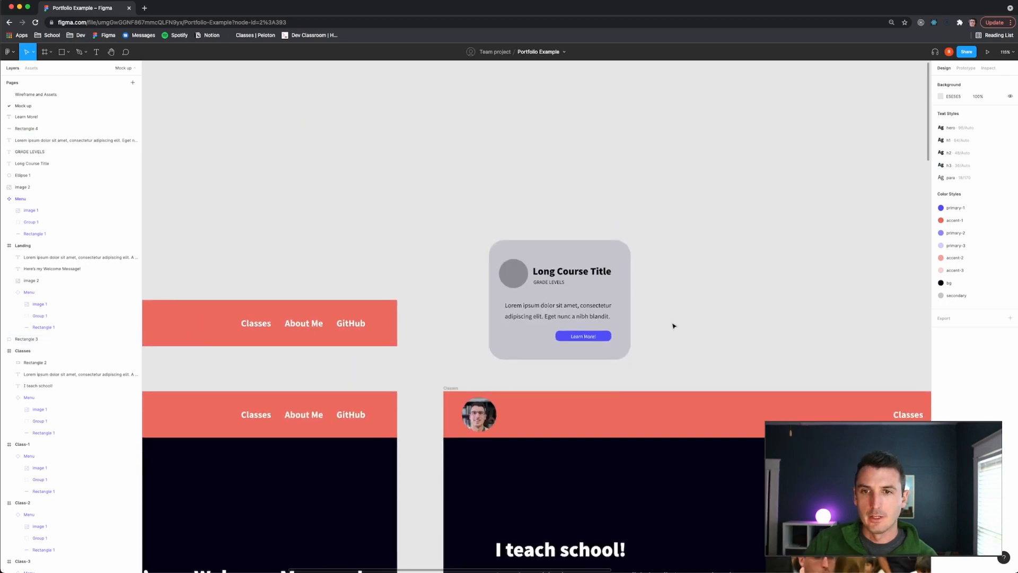
scroll(673, 325, "right", 5)
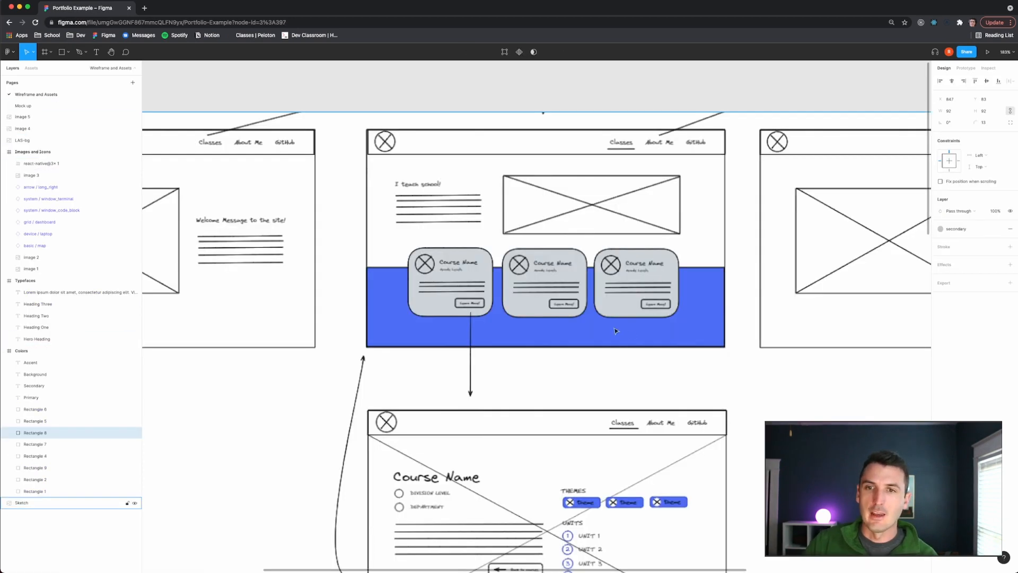
- Copy the map icon from the Wireframe and Assets page and place it onto the card's grey circle in the mockup
scroll(706, 373, "down", 9)
scroll(706, 372, "down", 5)
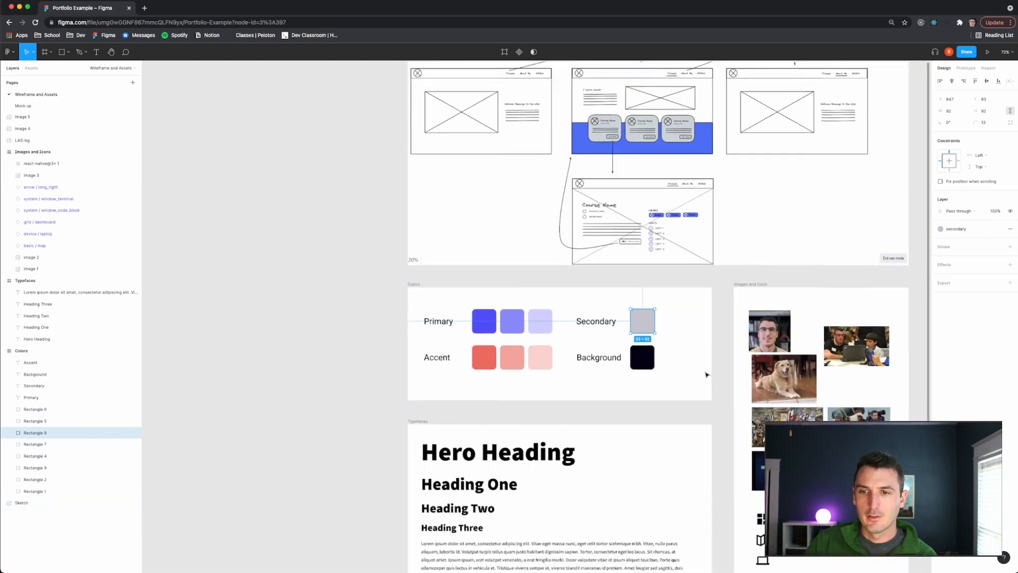
scroll(707, 373, "down", 3)
scroll(780, 386, "right", 4)
scroll(704, 390, "up", 8)
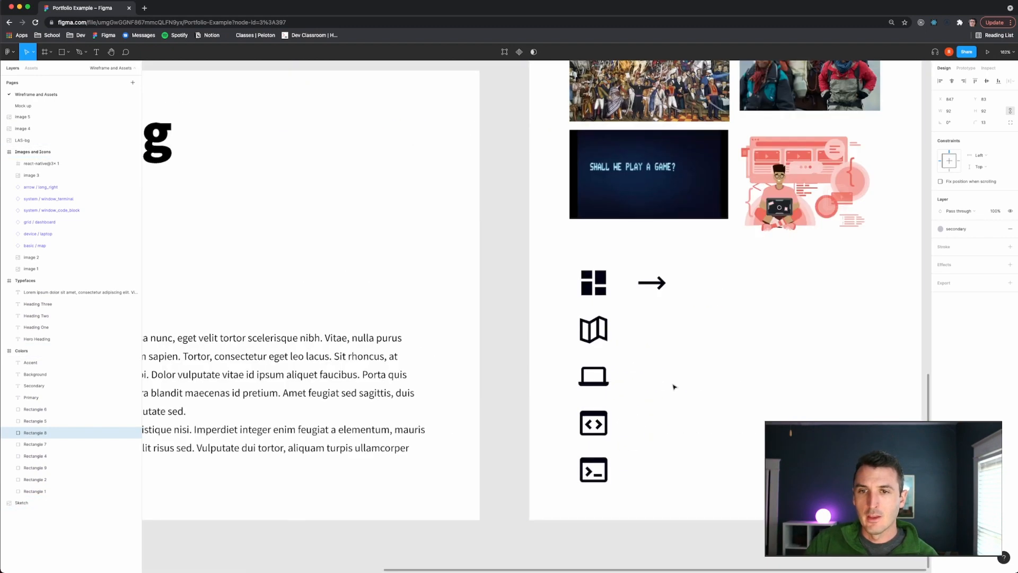
left_click(477, 329)
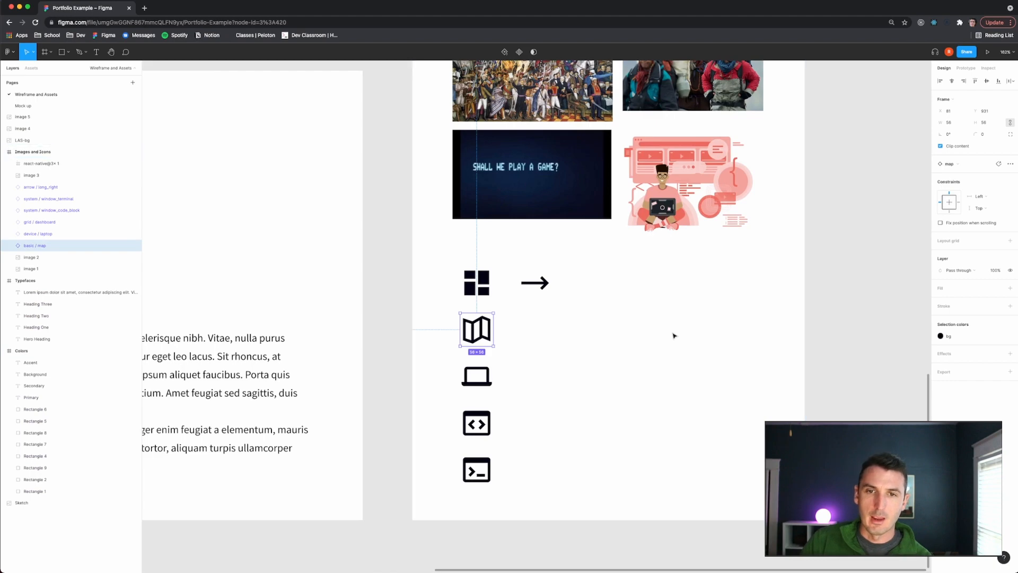
left_click(41, 105)
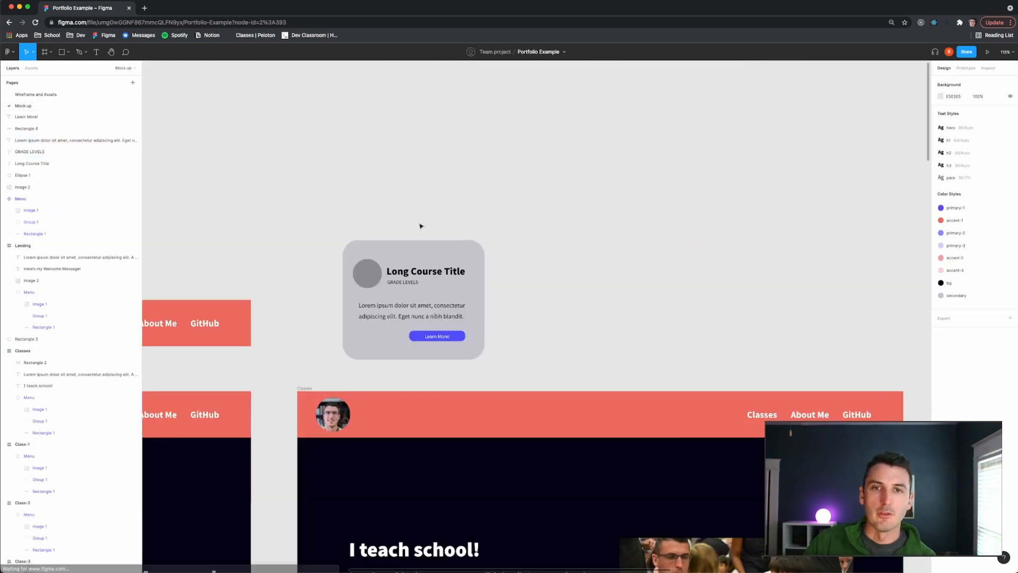
scroll(363, 291, "up", 5)
left_click(368, 246)
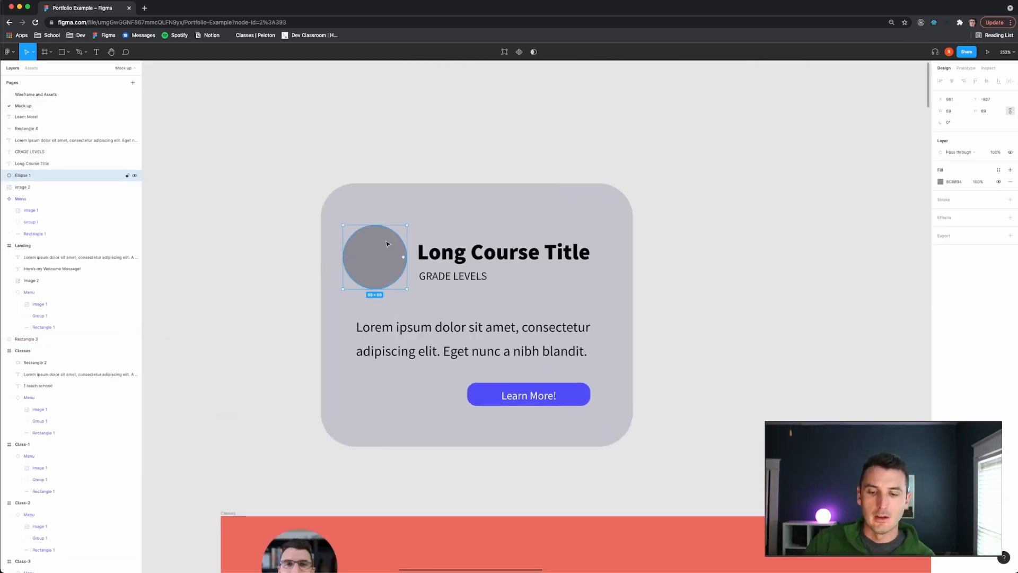
key("ctrl+v")
left_click_drag(536, 317, 375, 259)
left_click(758, 316)
- Add a drop shadow effect to the card's background rectangle
scroll(732, 320, "down", 5)
scroll(729, 319, "right", 3)
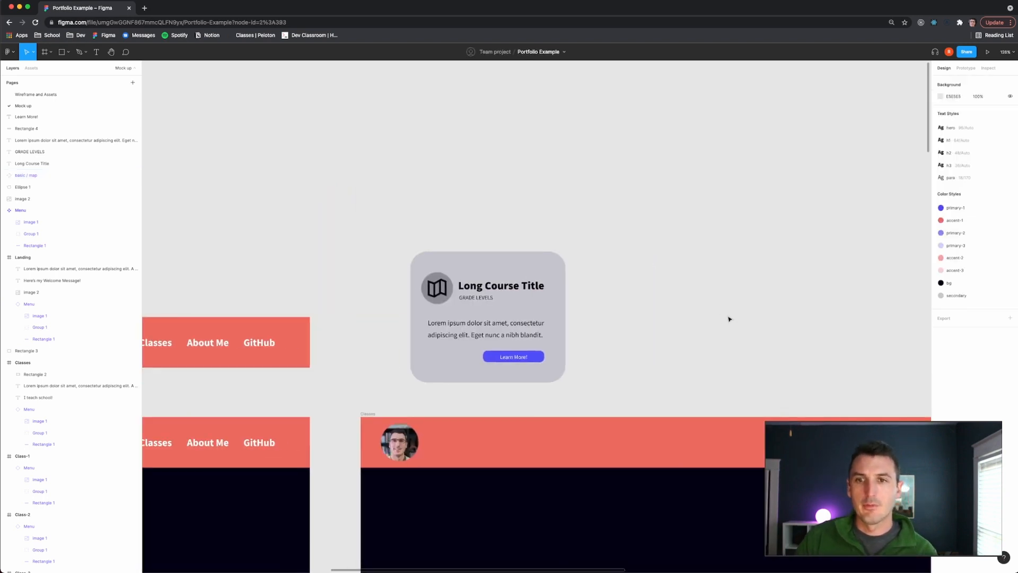
scroll(729, 319, "right", 2)
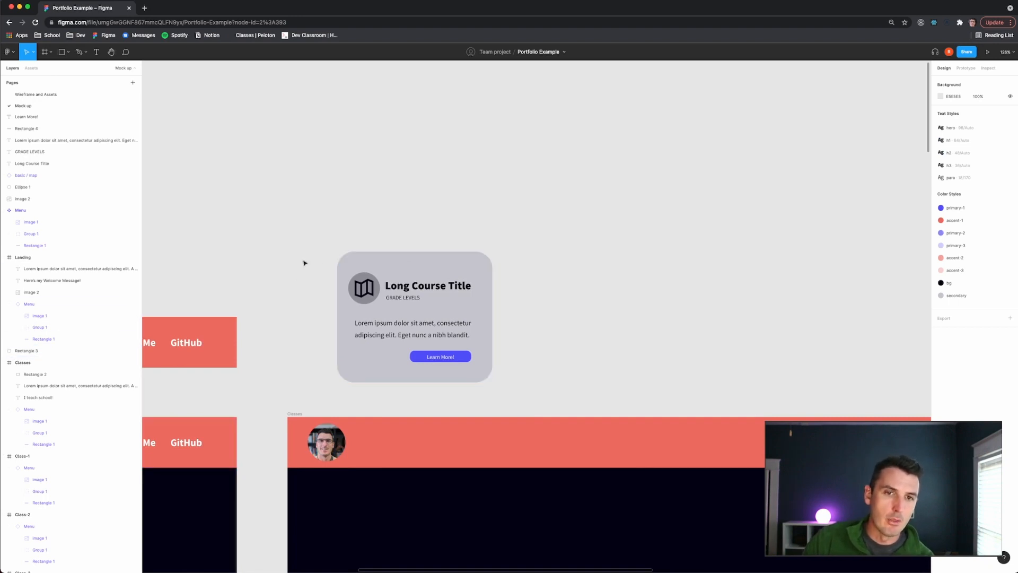
left_click(368, 269)
scroll(625, 297, "down", 5)
scroll(625, 297, "up", 2)
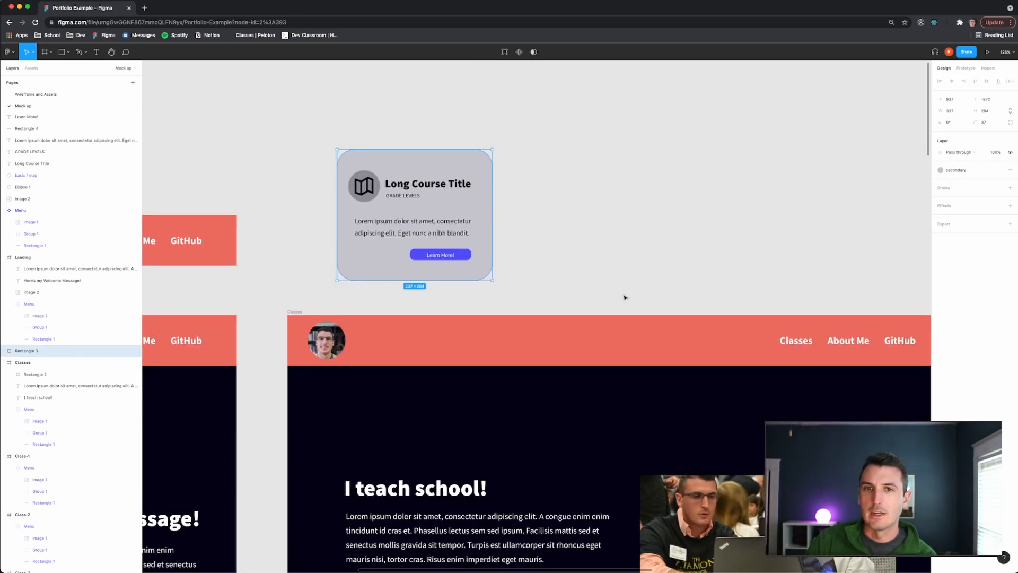
scroll(622, 274, "right", 2)
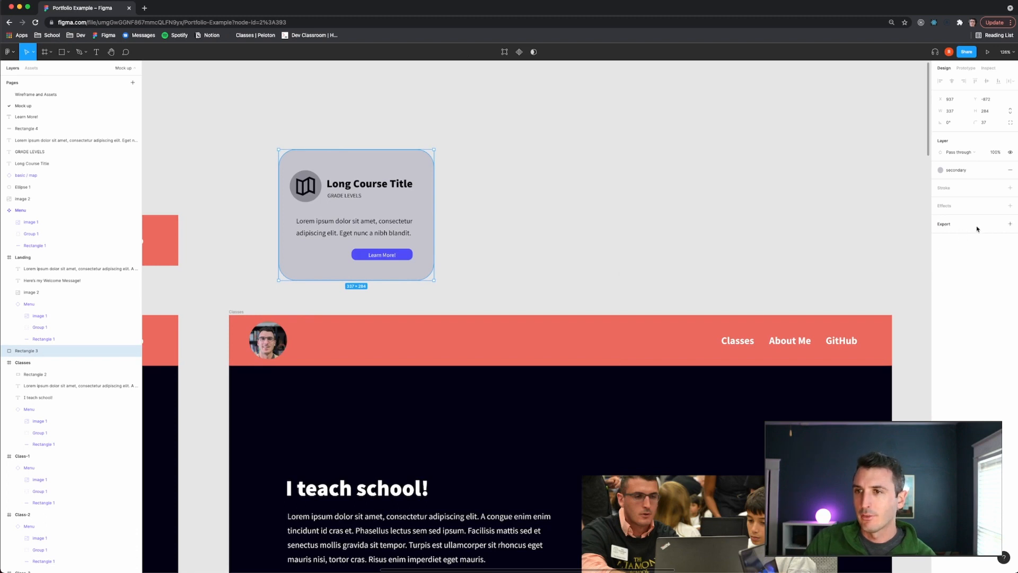
left_click(1009, 206)
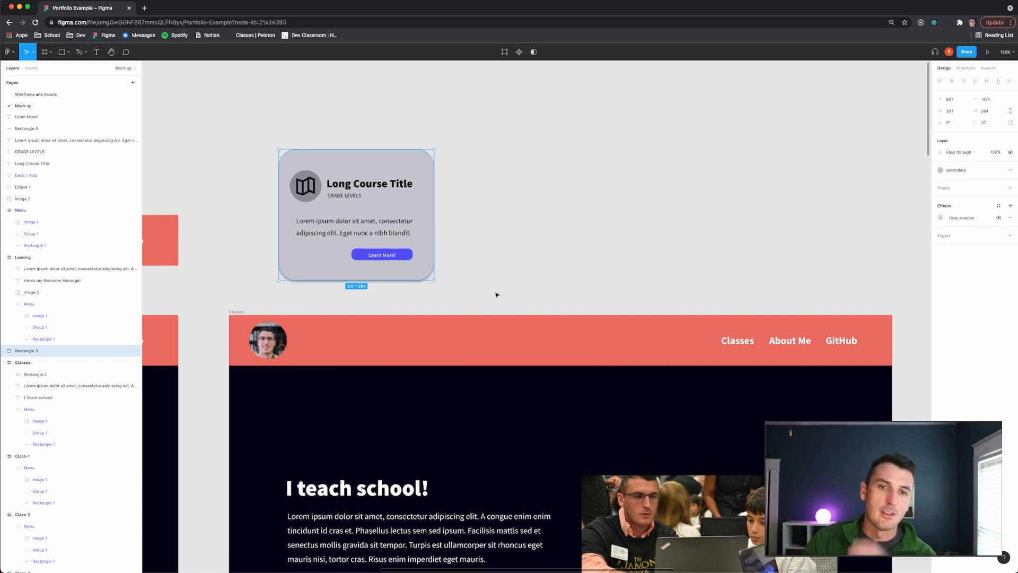
- Select all the card's elements and turn them into a component
scroll(444, 312, "down", 5)
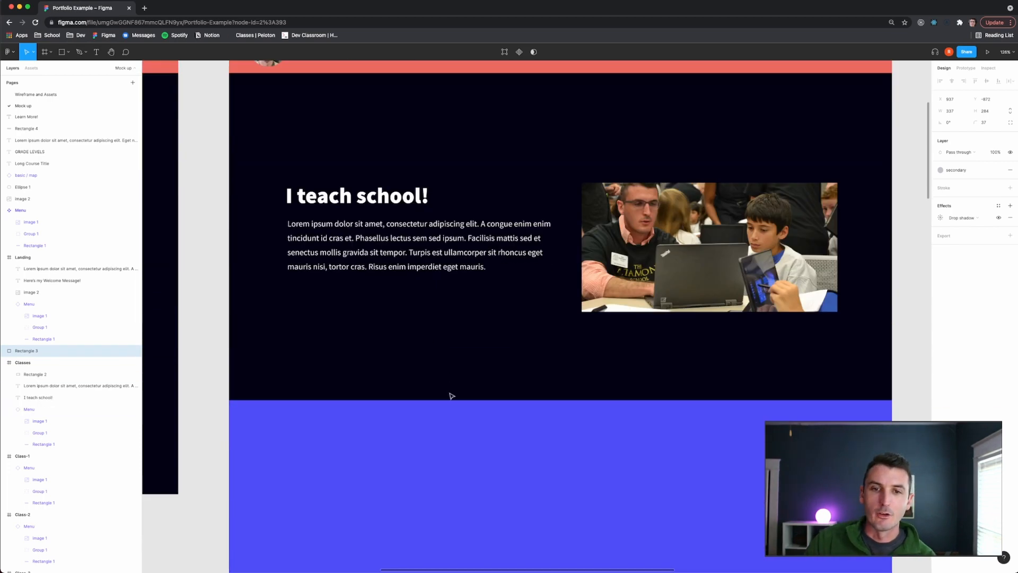
scroll(450, 396, "up", 6)
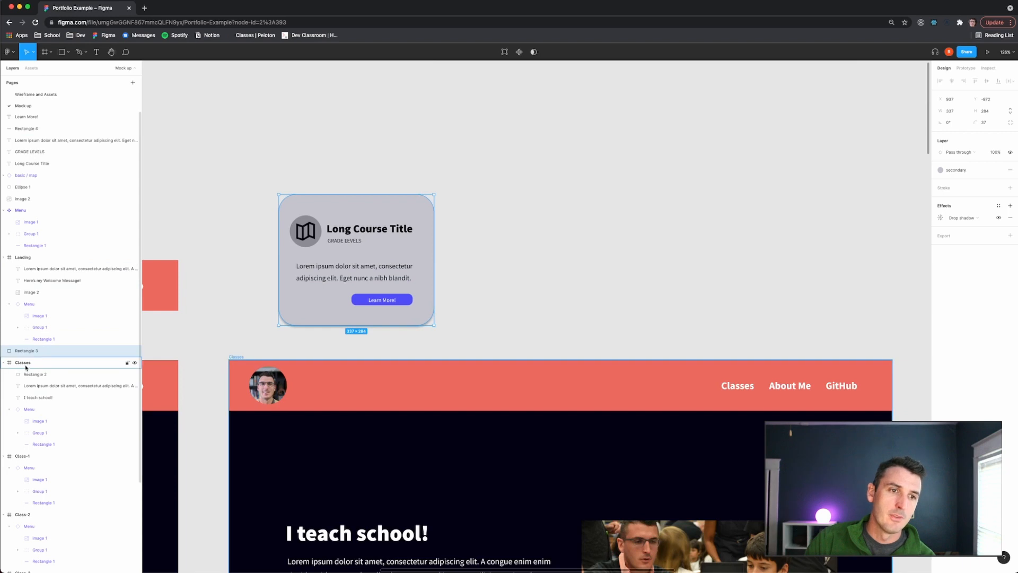
left_click_drag(252, 149, 505, 339)
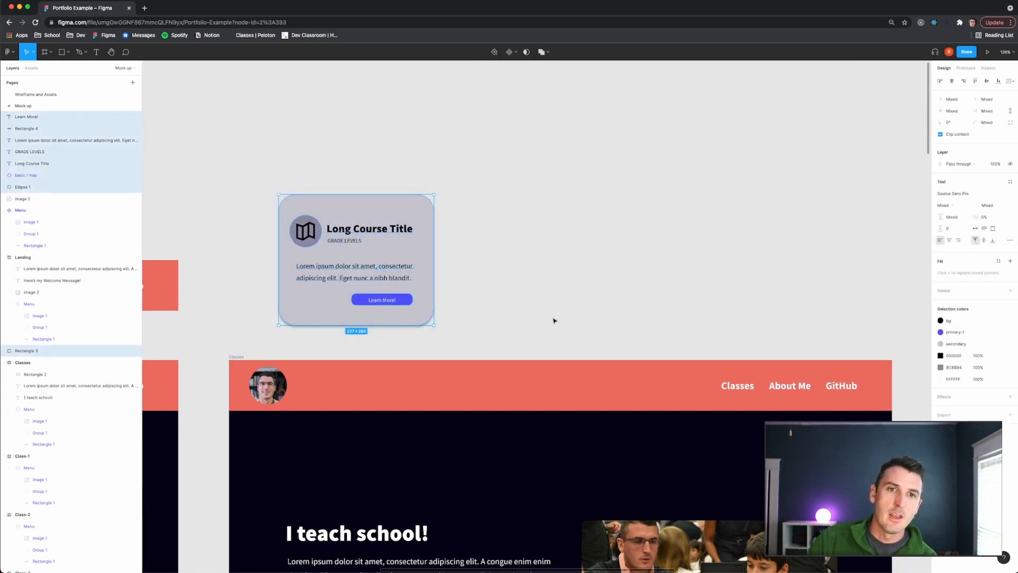
left_click(509, 52)
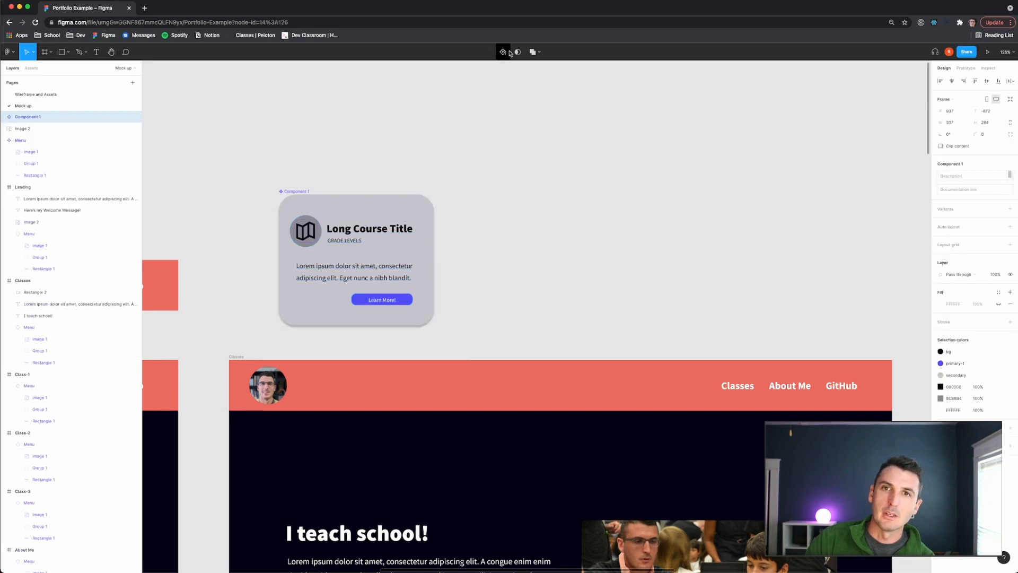
- Rename the new component Course Card
double_click(27, 117)
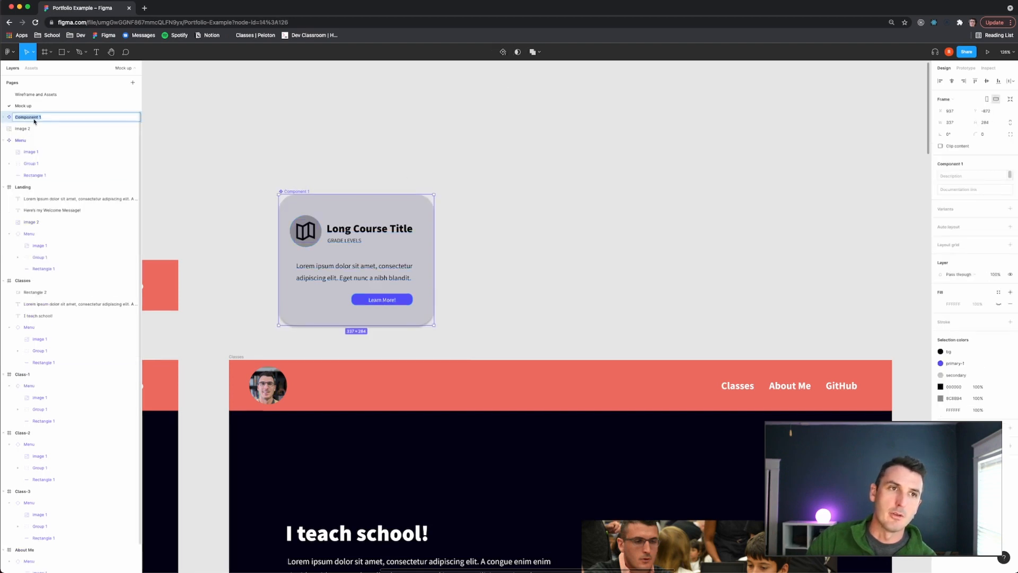
type("Course Card")
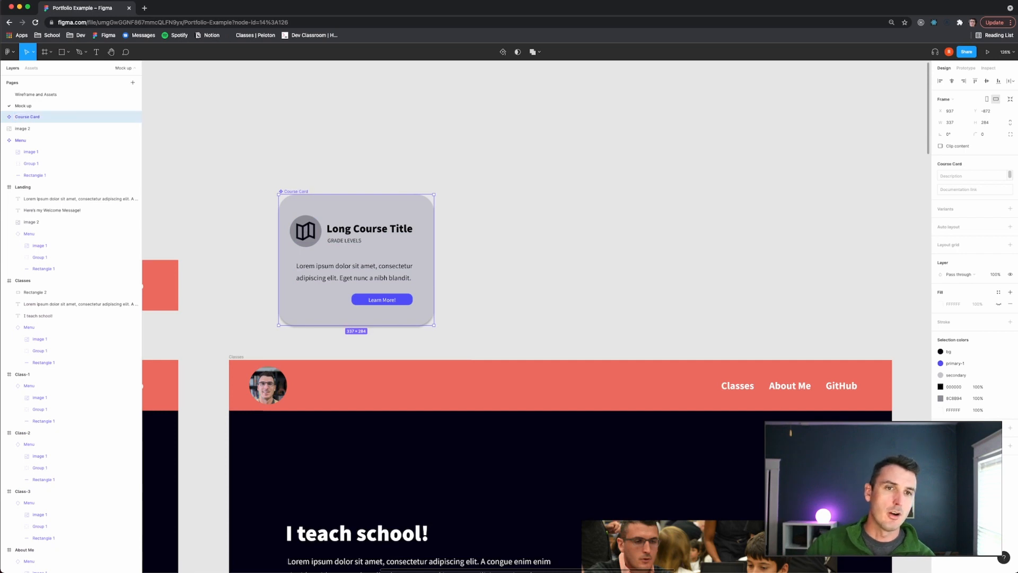
left_click(623, 208)
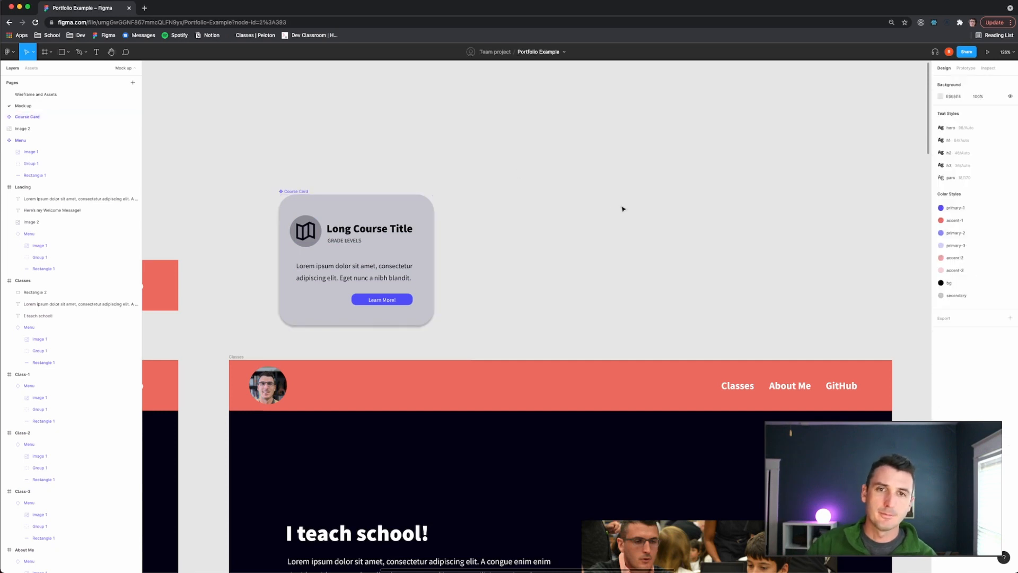
- Copy the Course Card component and place an instance in the blue section of the Classes frame
scroll(611, 205, "down", 3)
scroll(573, 228, "down", 5)
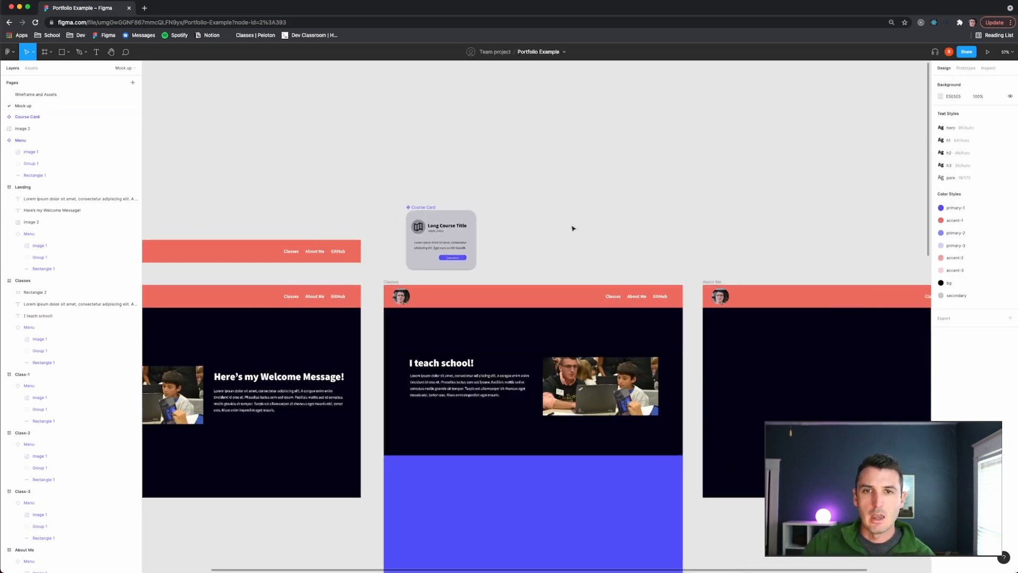
scroll(531, 234, "right", 2)
left_click(416, 220)
left_click(416, 220)
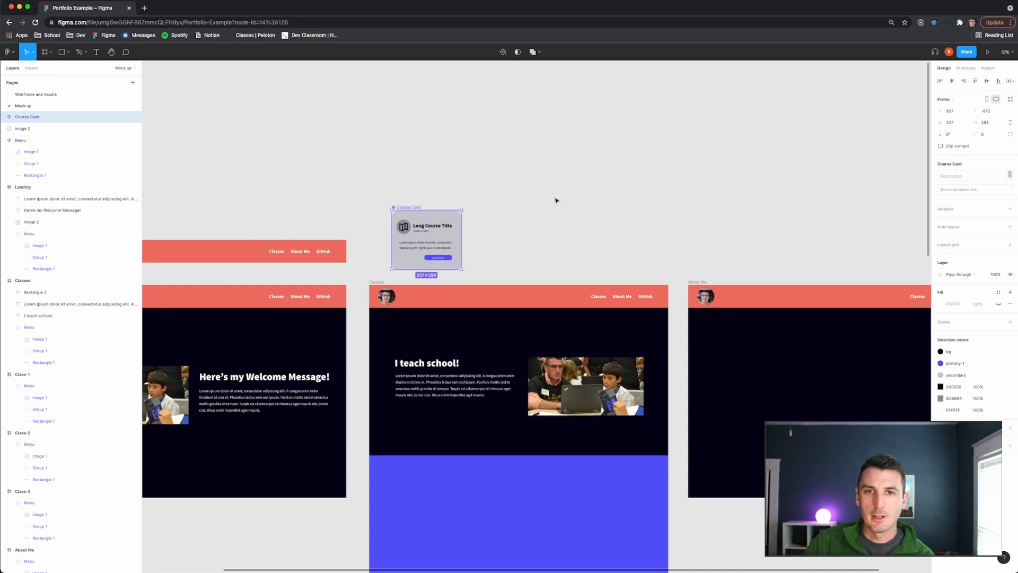
key("ctrl+c")
key("ctrl+v")
scroll(554, 207, "down", 2)
left_click_drag(441, 123, 451, 351)
left_click(504, 157)
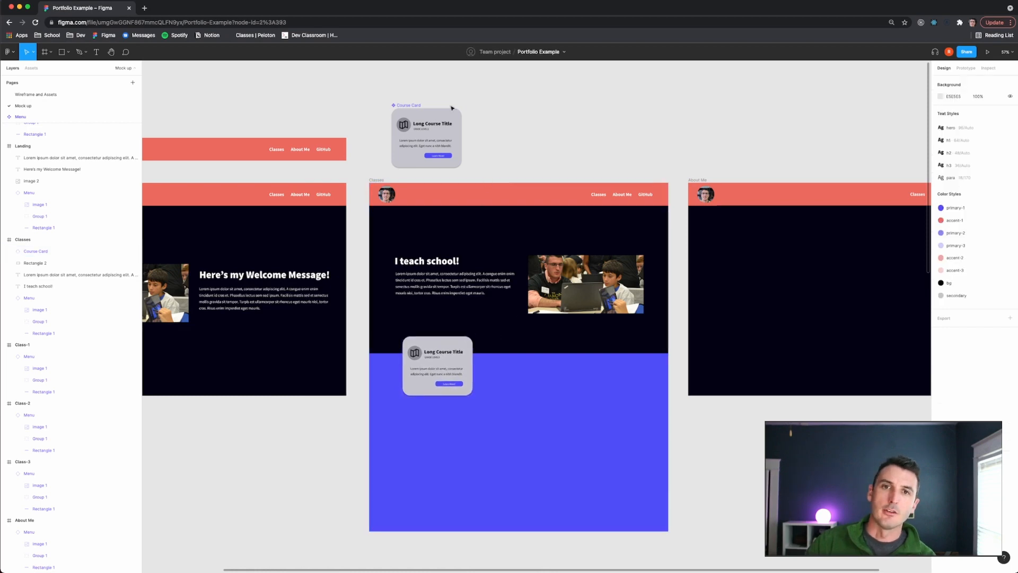
- Paste two more Course Card instances, placing them side by side in the blue section
left_click(440, 137)
key("super+v")
left_click_drag(440, 137, 538, 364)
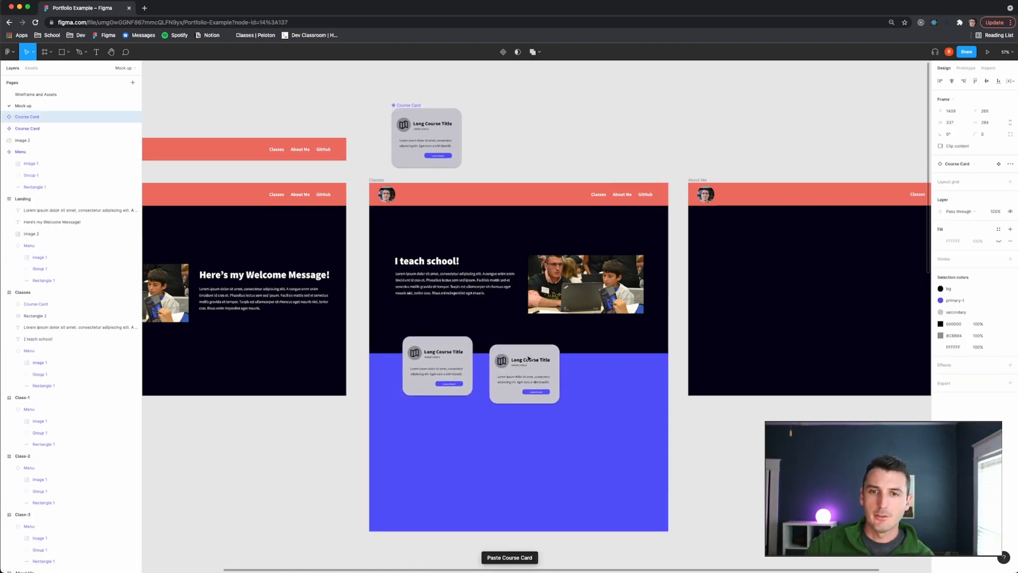
left_click(438, 121)
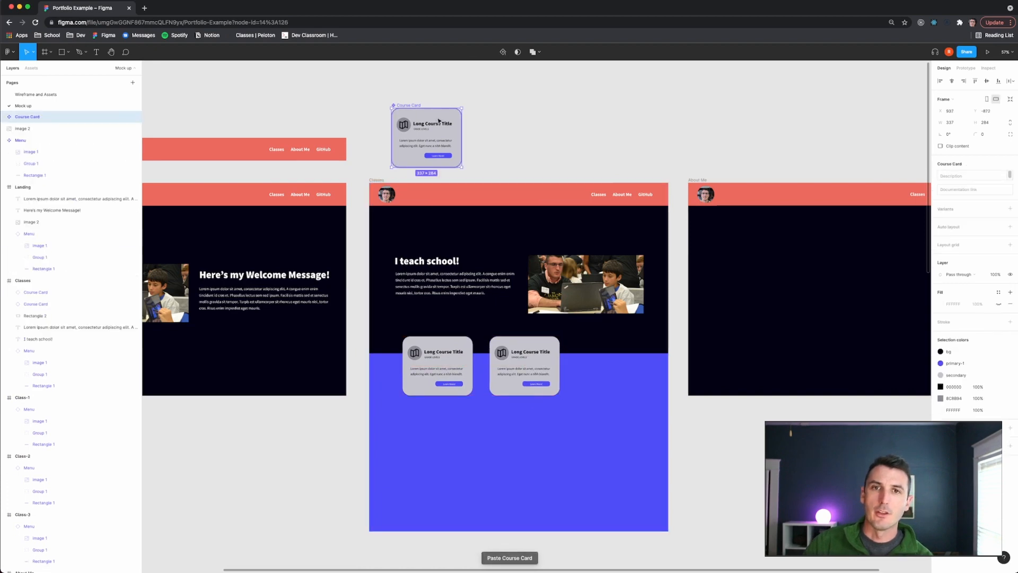
key("super+v")
left_click_drag(438, 121, 627, 350)
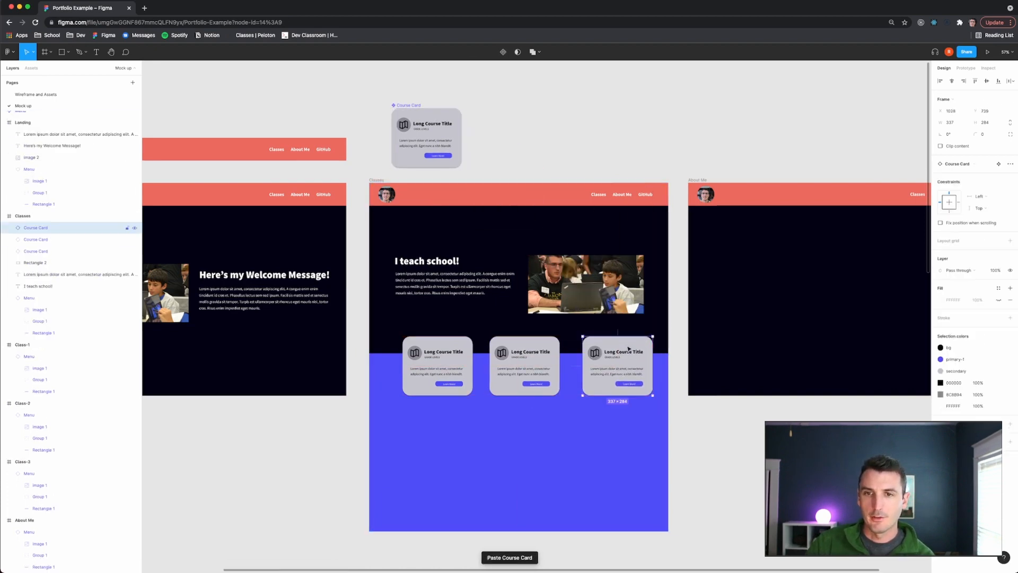
- Select all three course cards together and nudge them slightly to line them up
left_click_drag(700, 444, 372, 324)
left_click(358, 427)
left_click(445, 366)
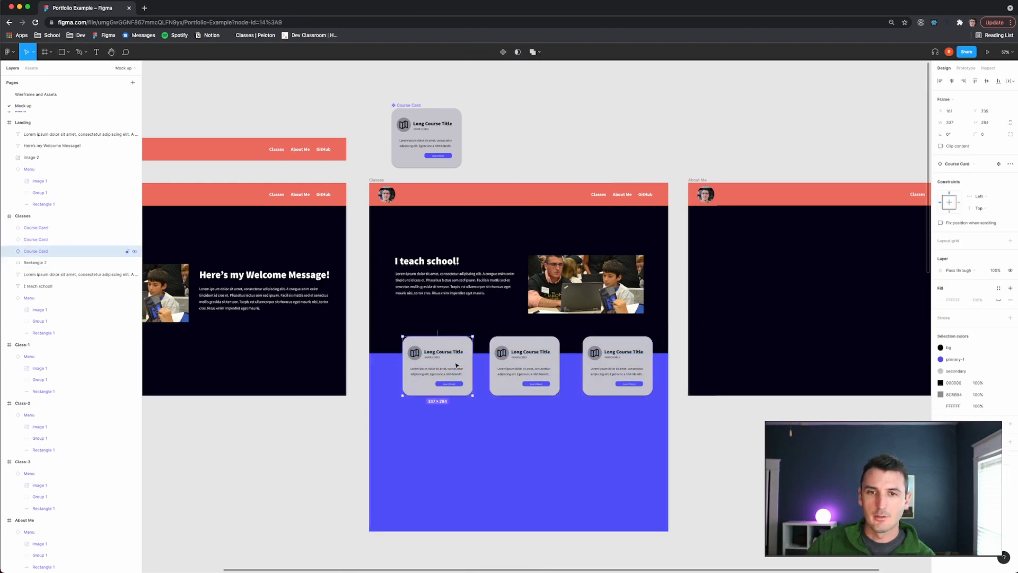
left_click(524, 366, "shift")
left_click(607, 367, "shift")
left_click_drag(536, 369, 535, 370)
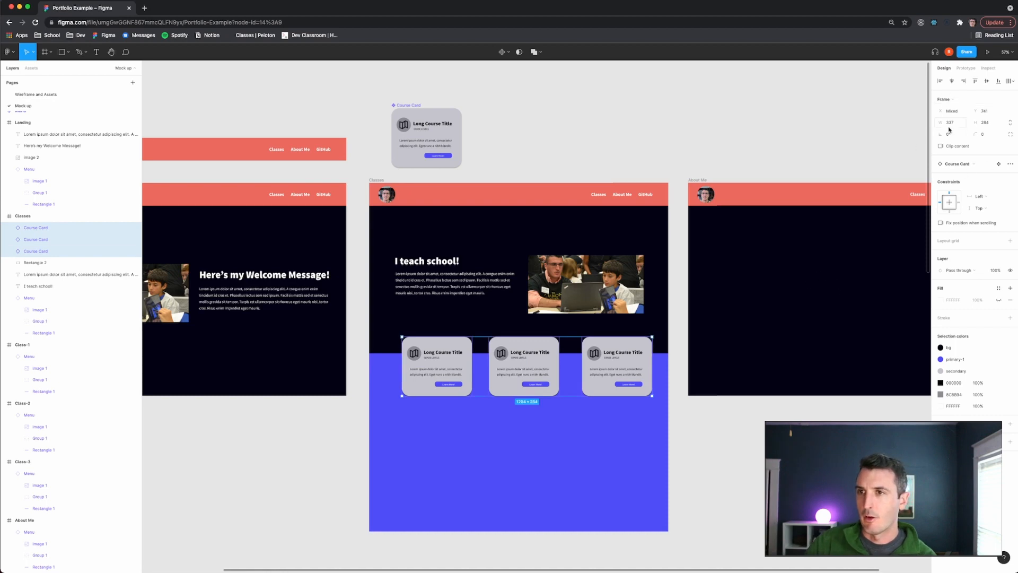
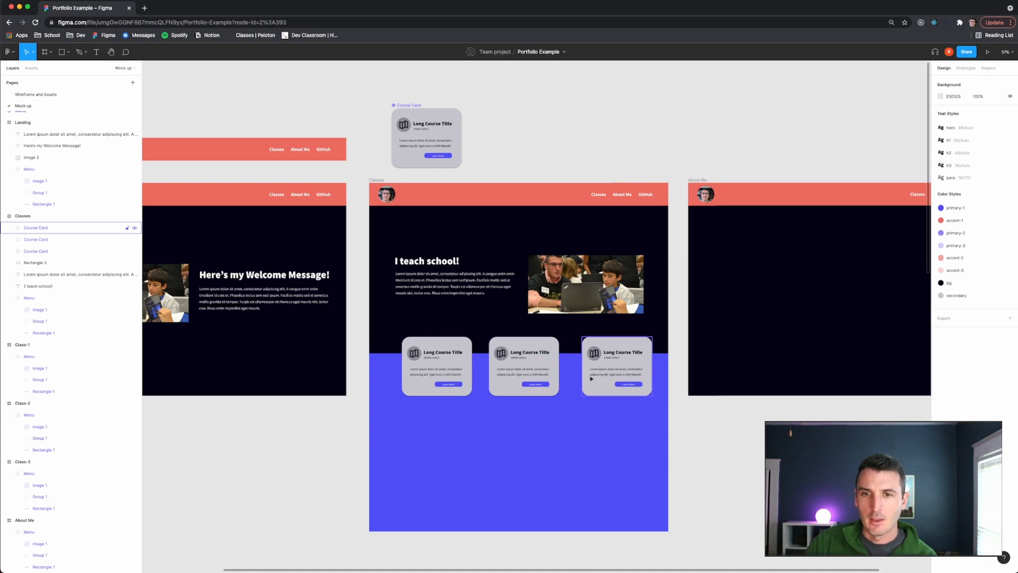
- Select the three course cards and make the gaps between them equal
left_click(614, 361)
left_click(536, 366, "shift")
left_click(454, 372, "shift")
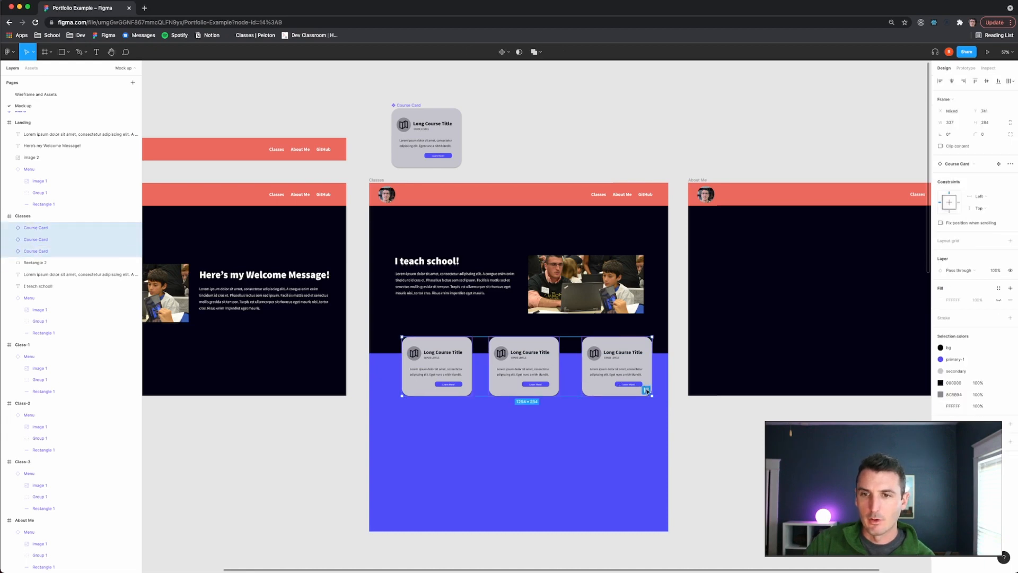
left_click(647, 391)
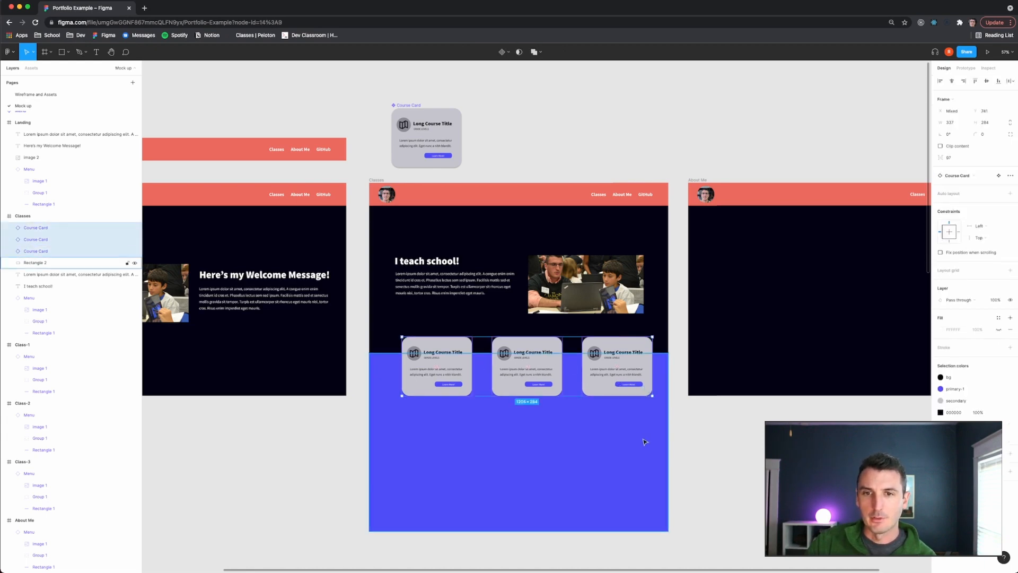
left_click(592, 381)
left_click(522, 379, "shift")
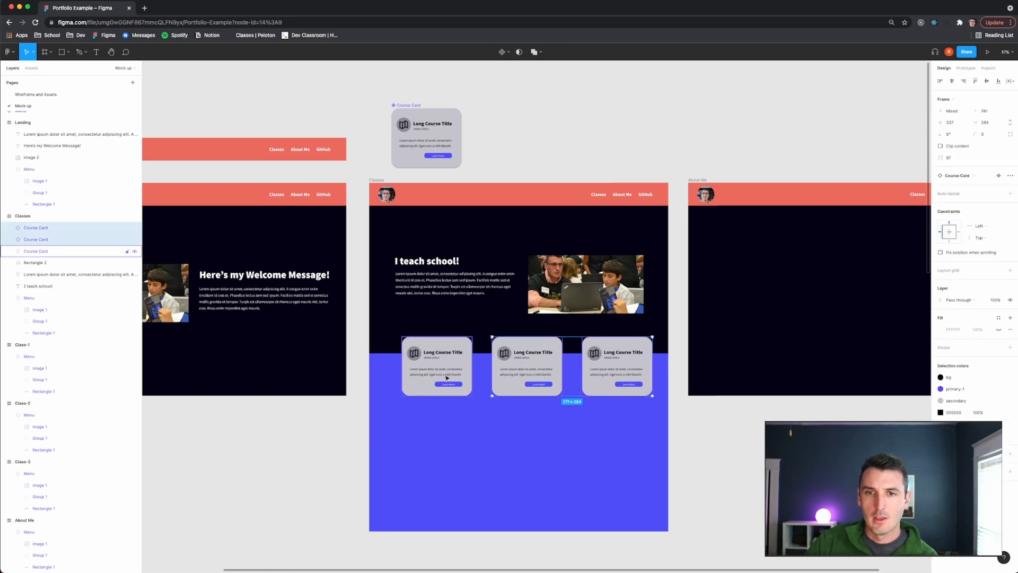
left_click(447, 377, "shift")
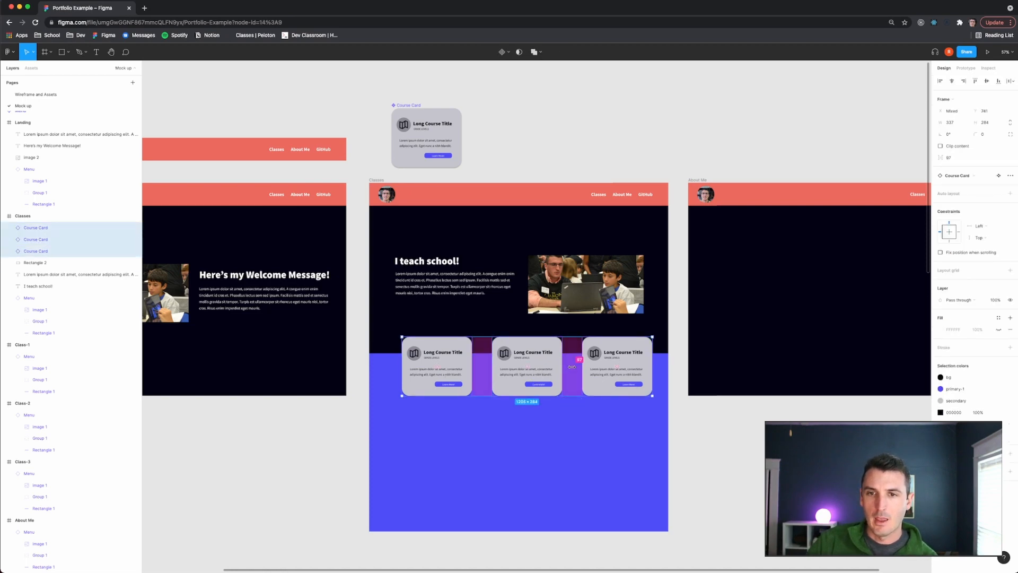
left_click_drag(572, 366, 559, 365)
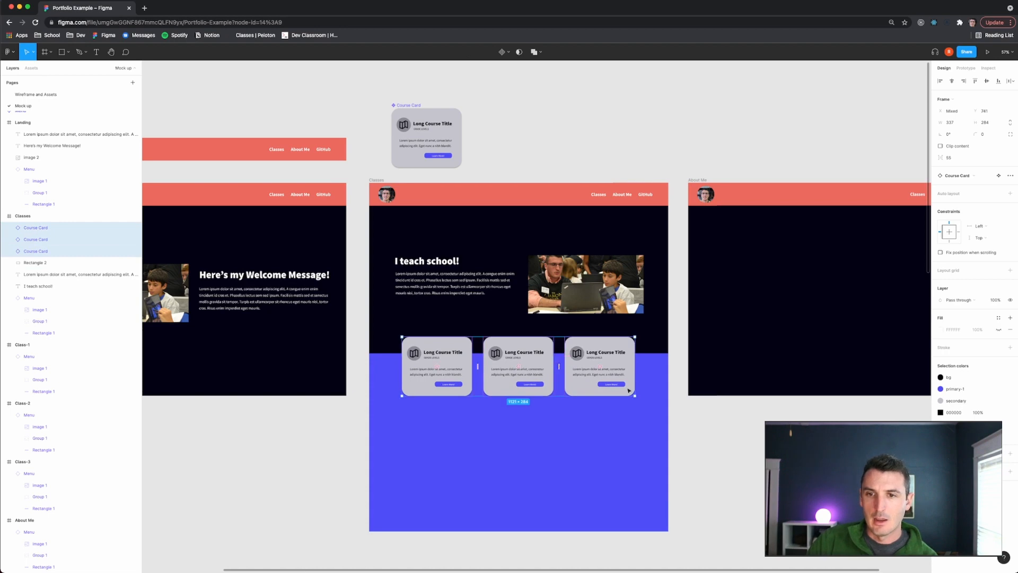
- Move the row of three course cards to centre it in the Classes frame's blue section
left_click_drag(589, 377, 596, 376)
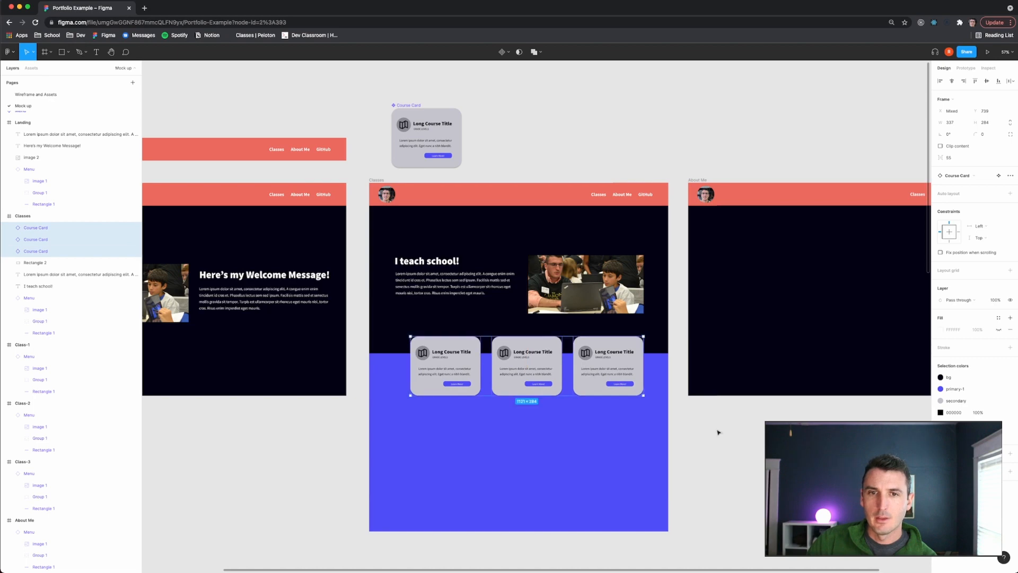
left_click(718, 431)
left_click(592, 372)
left_click(520, 377, "shift")
left_click(457, 375, "shift")
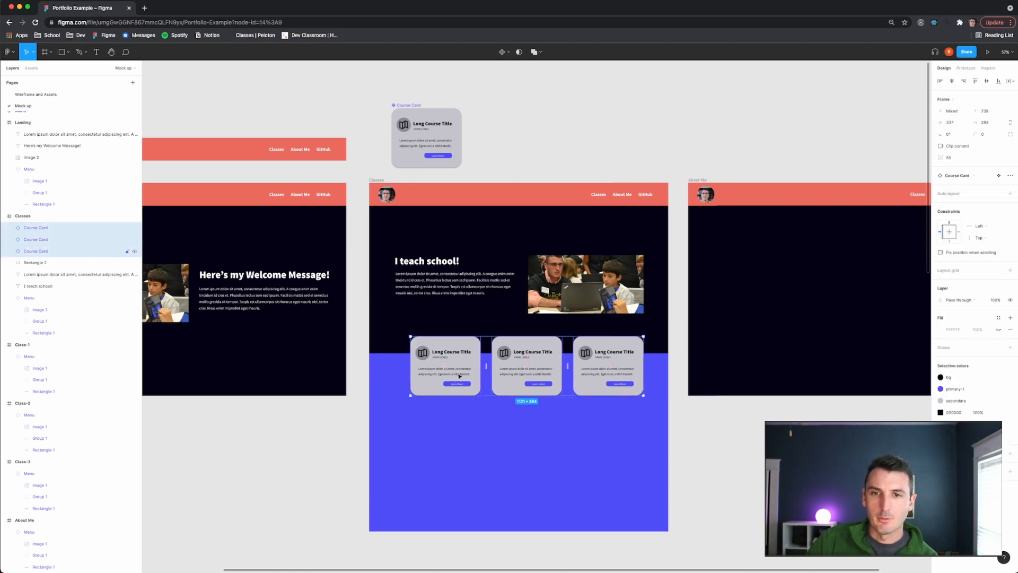
left_click_drag(457, 375, 459, 377)
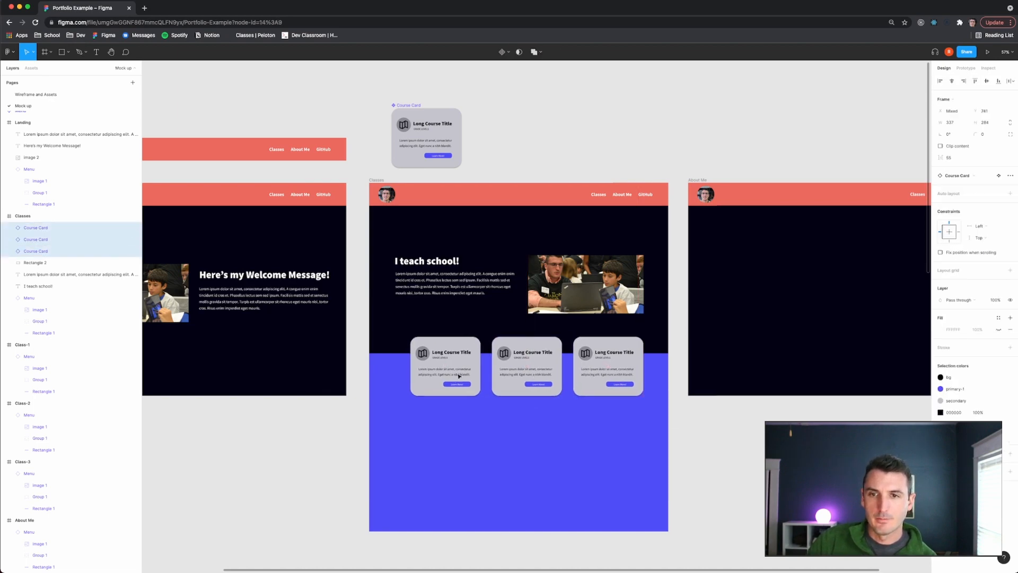
- Show the Classes frame's 12-column layout grid
scroll(577, 411, "up", 3)
scroll(576, 411, "up", 5)
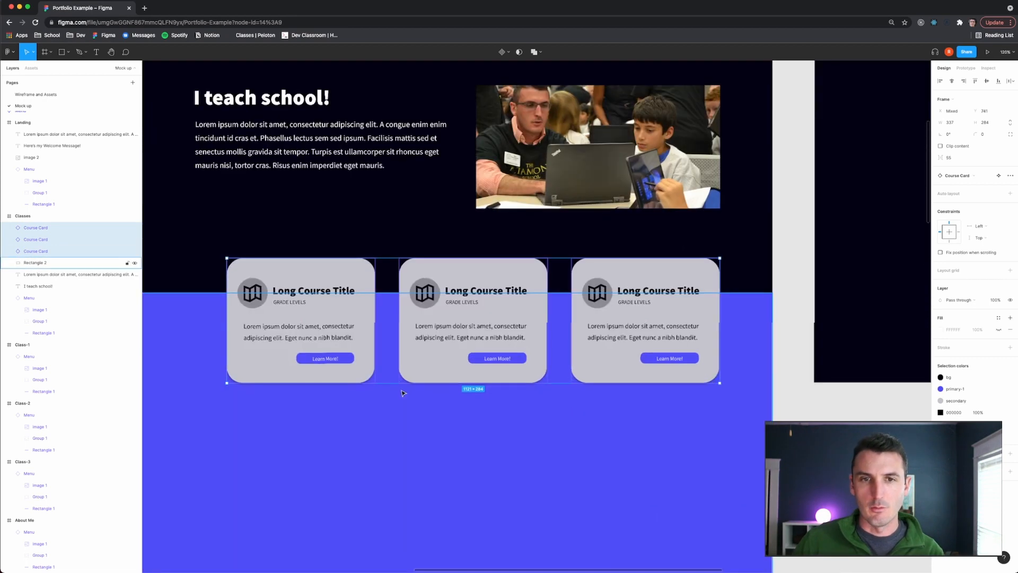
scroll(405, 390, "down", 5)
scroll(413, 373, "left", 2)
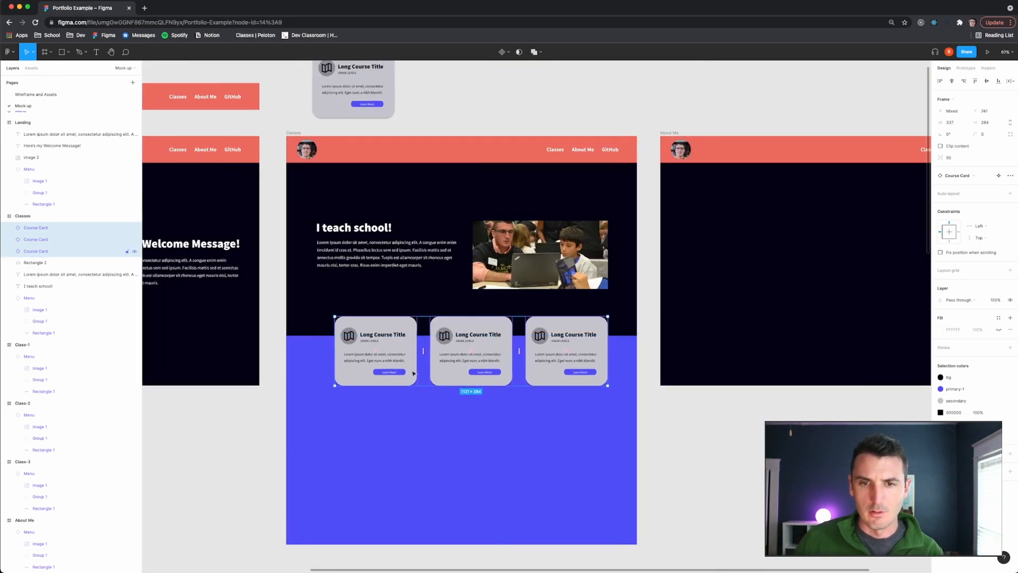
scroll(411, 358, "up", 5)
scroll(410, 356, "up", 3)
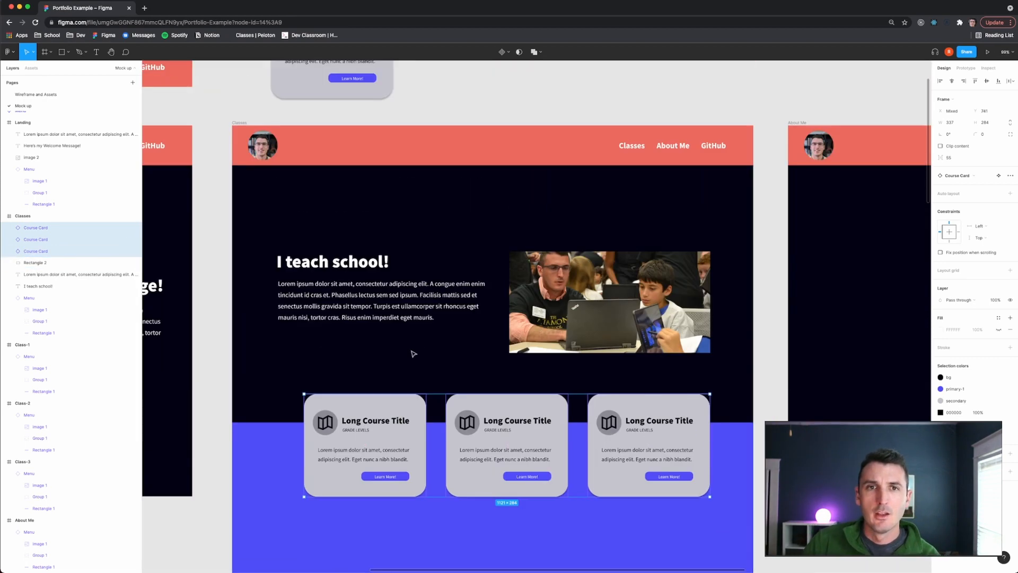
key("Escape")
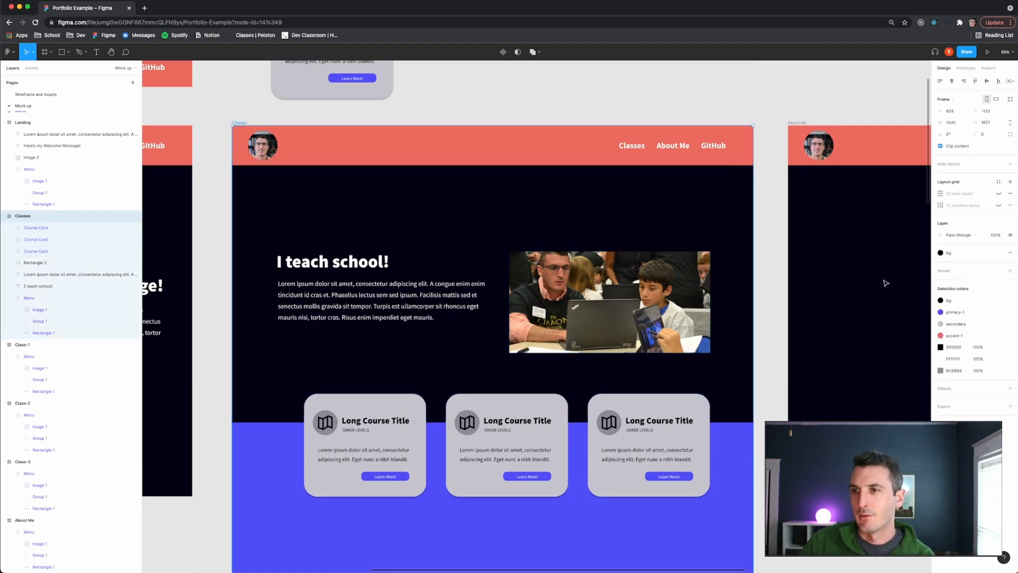
left_click(998, 206)
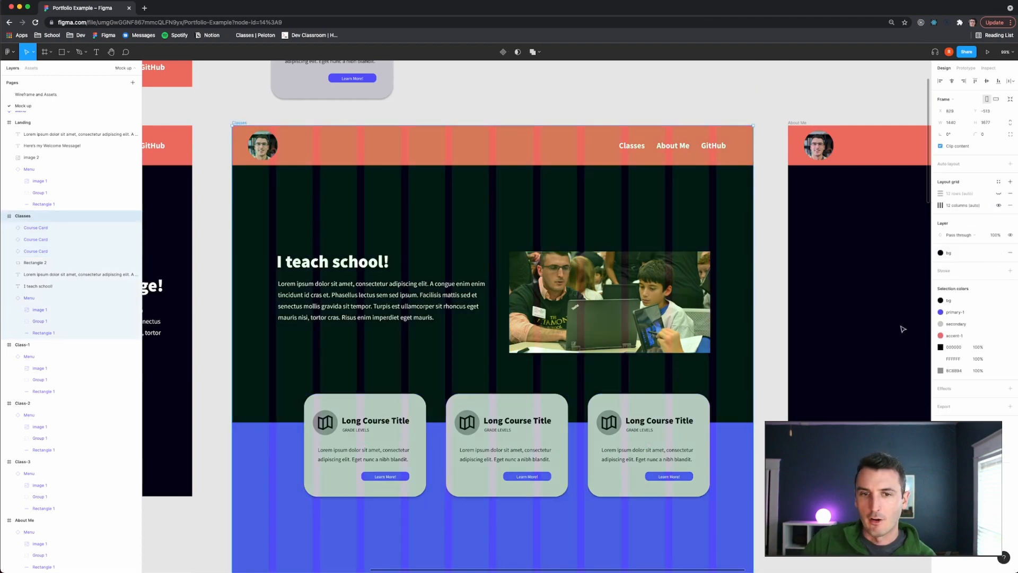
- Shift the three course cards left to line them up with the column grid
scroll(767, 389, "down", 3)
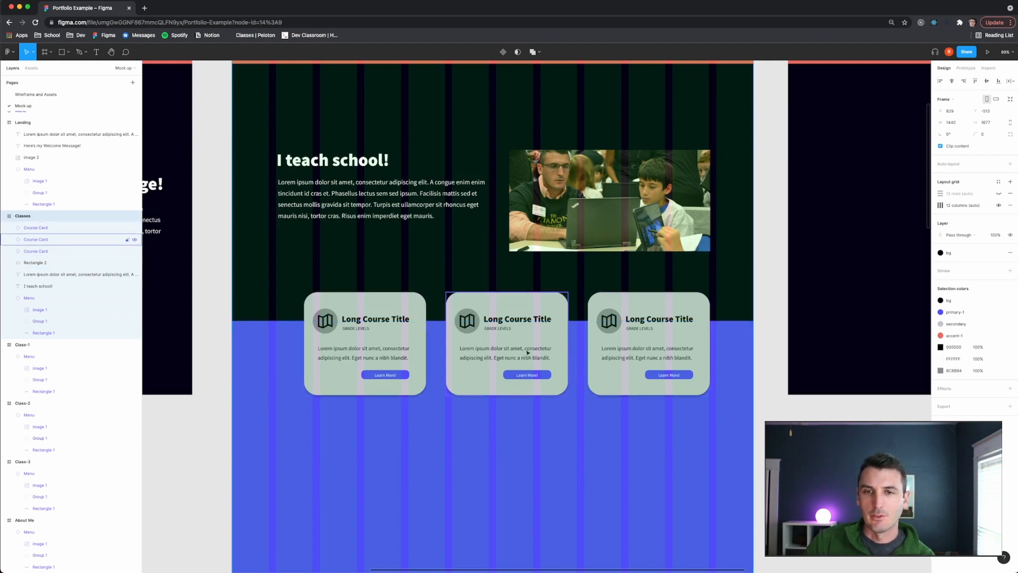
left_click(652, 345)
left_click(504, 345, "shift")
left_click(421, 347, "shift")
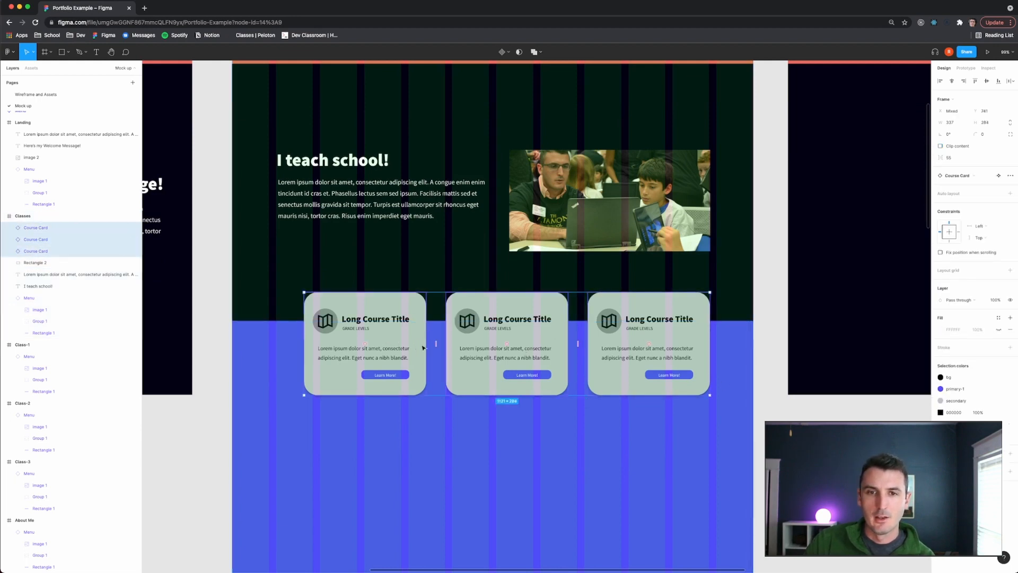
left_click_drag(393, 345, 378, 347)
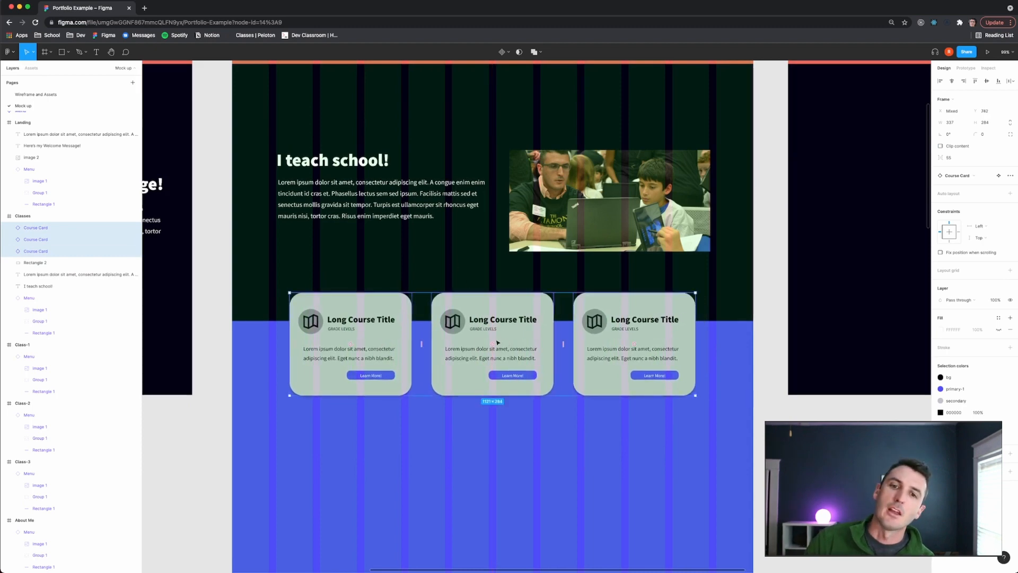
- Hide the Classes frame's layout grid
scroll(497, 343, "up", 3)
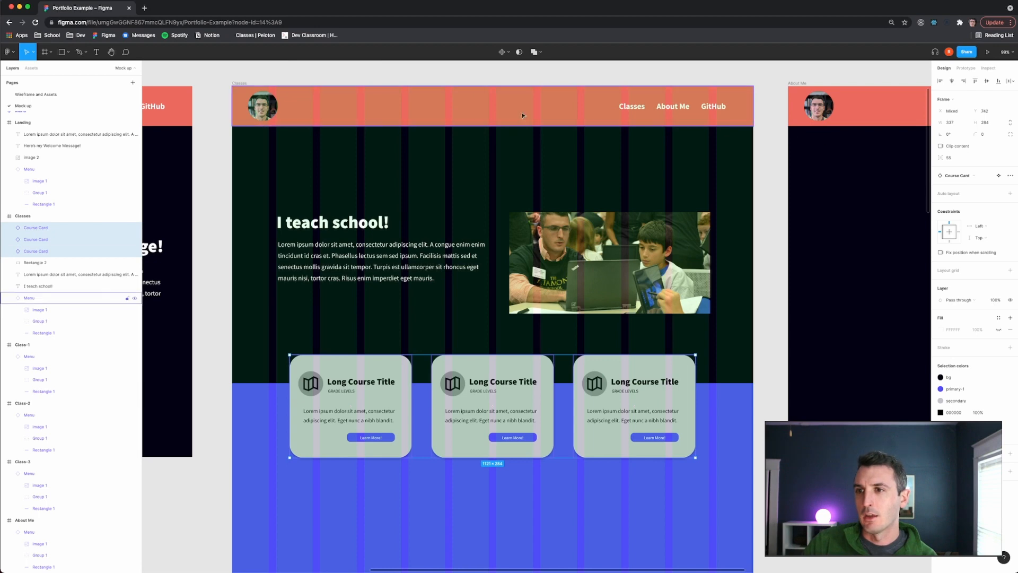
left_click(240, 83)
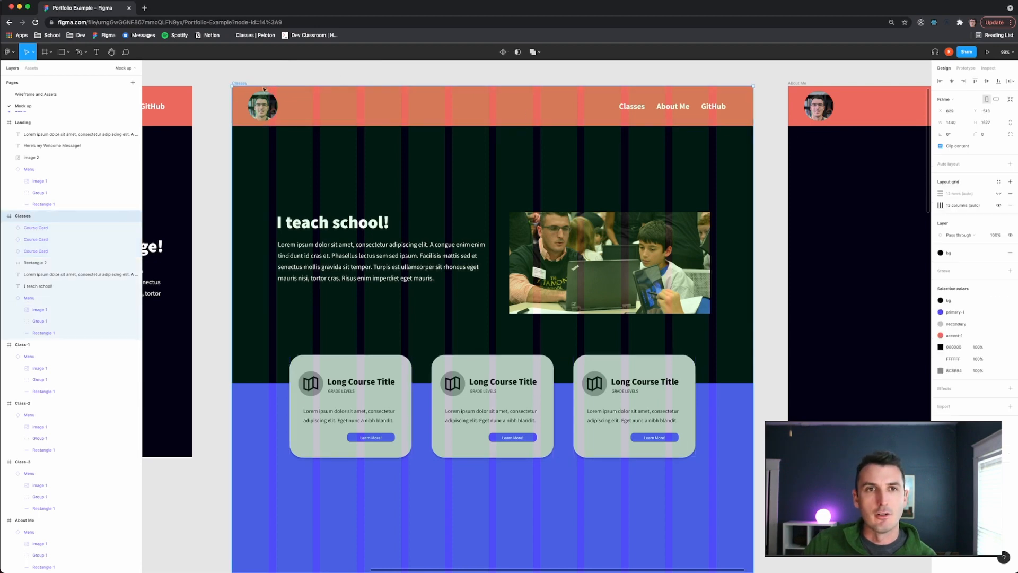
left_click(999, 205)
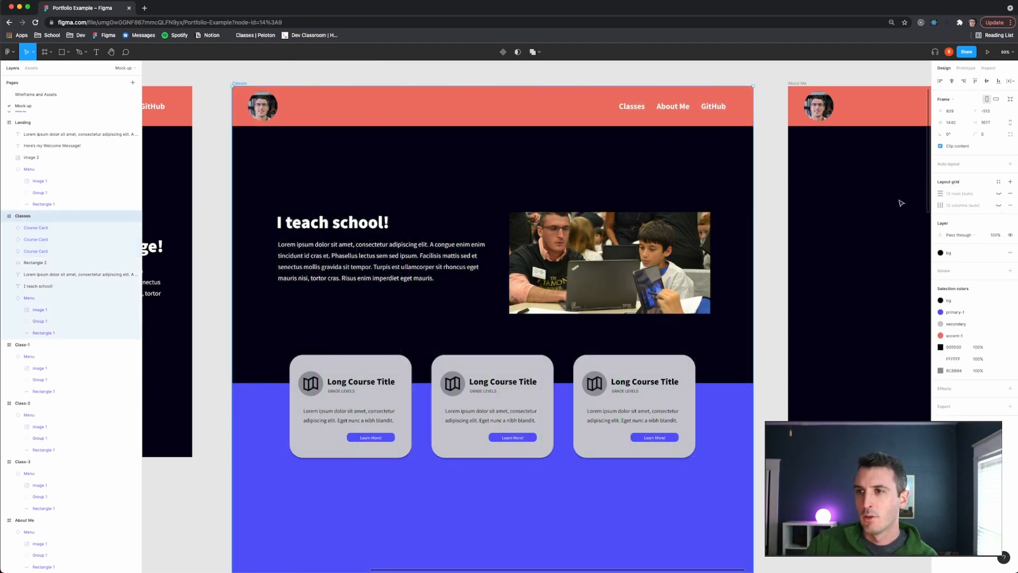
left_click(655, 70)
scroll(596, 255, "down", 3)
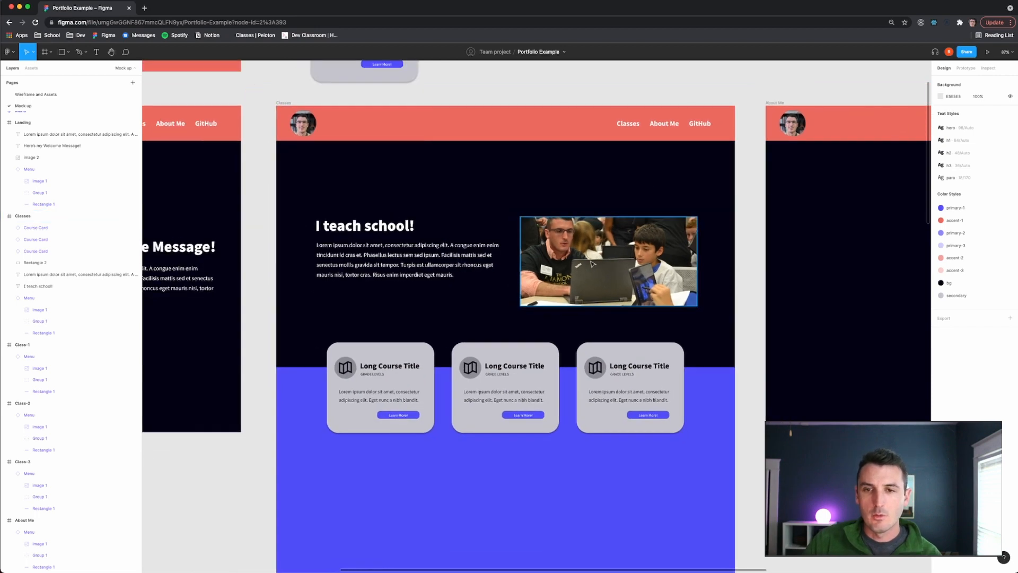
left_click(383, 367)
left_click(384, 368)
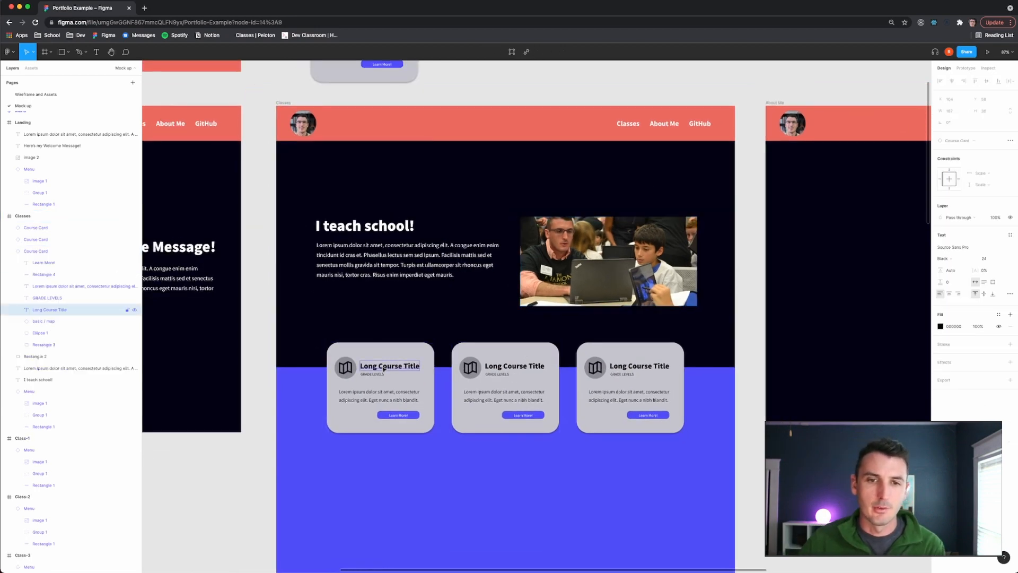
double_click(382, 367)
scroll(494, 393, "up", 3)
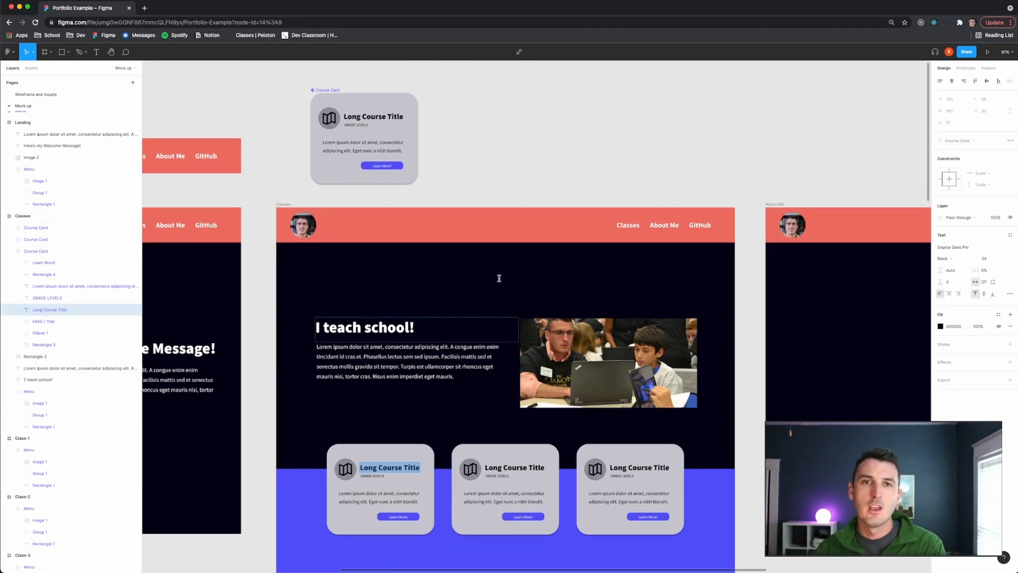
- Change the main Course Card component's secondary colour to the accent-1 style, then undo it
left_click(374, 107)
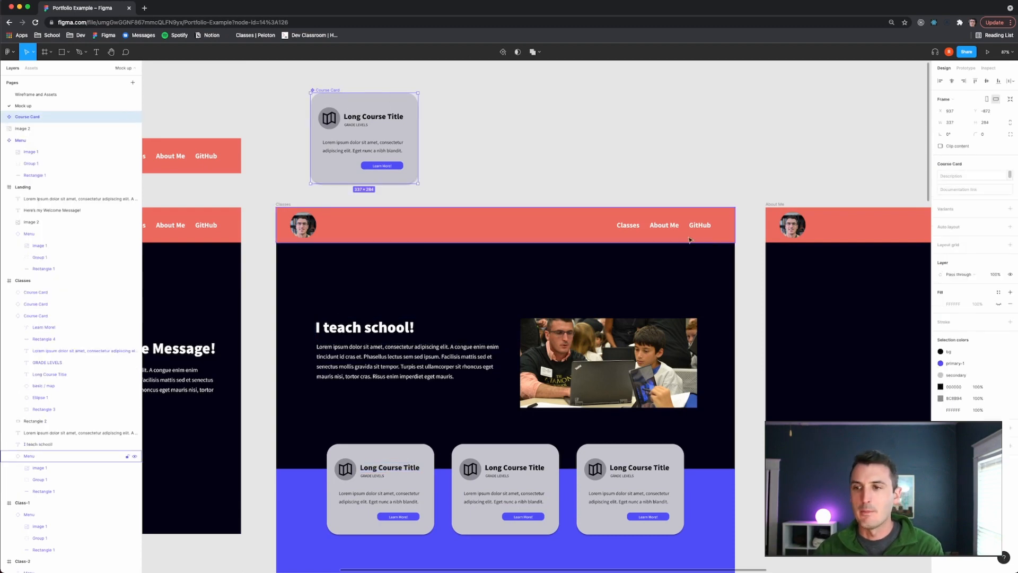
left_click(954, 377)
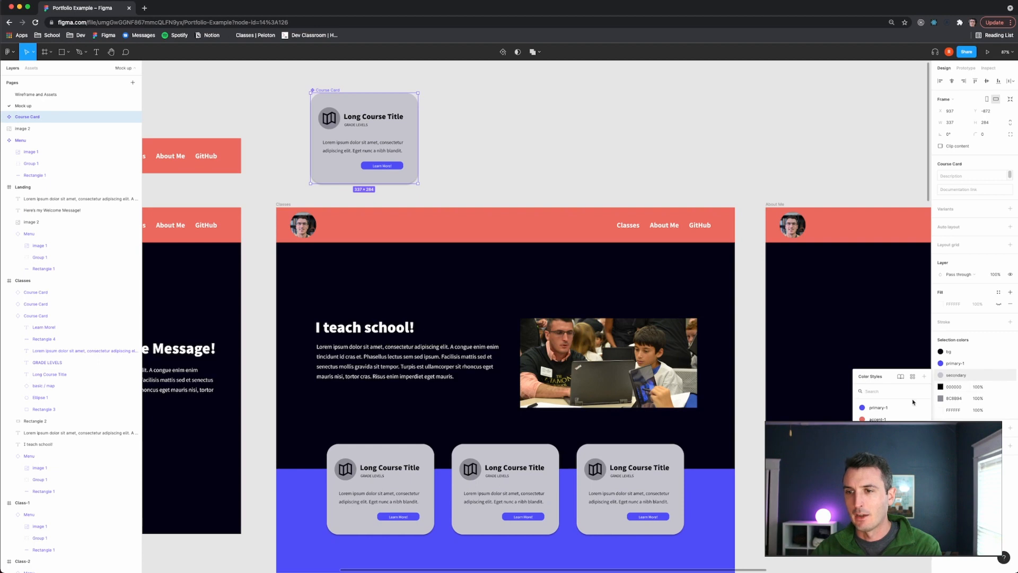
left_click(911, 418)
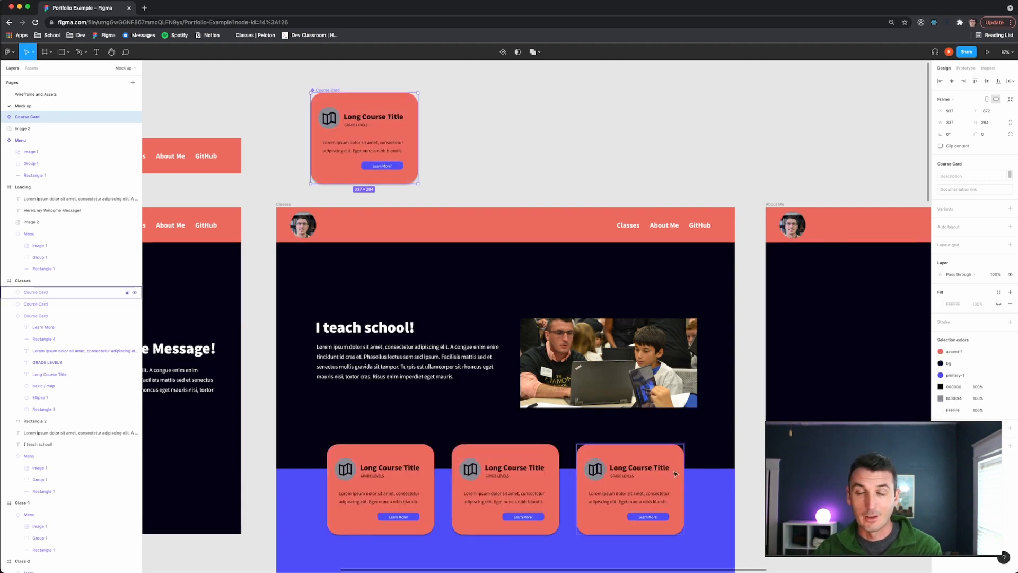
key("super+z")
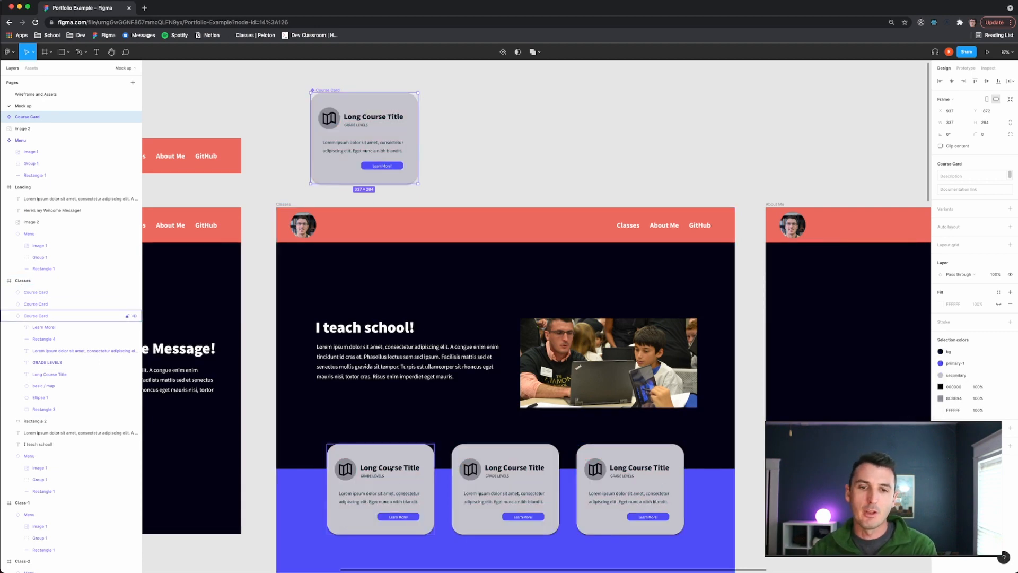
- Retitle the first course card MS Geography
scroll(391, 468, "down", 2)
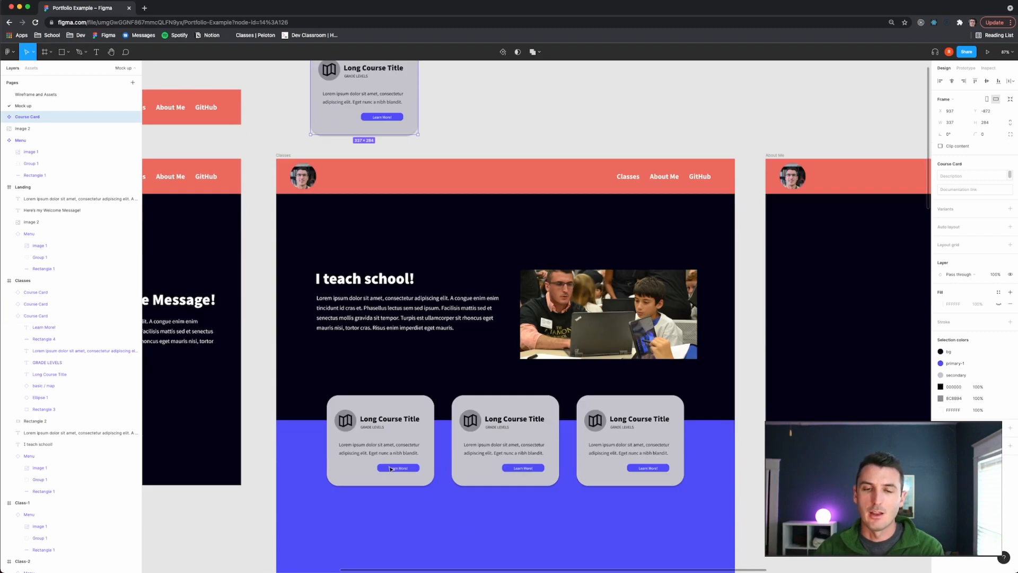
double_click(383, 420)
double_click(382, 417)
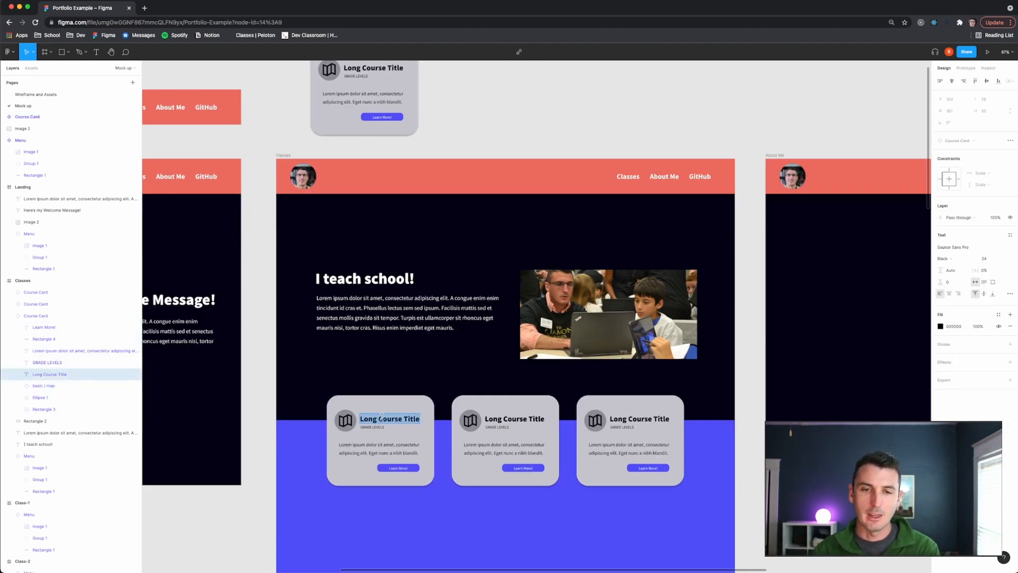
type("Geograph")
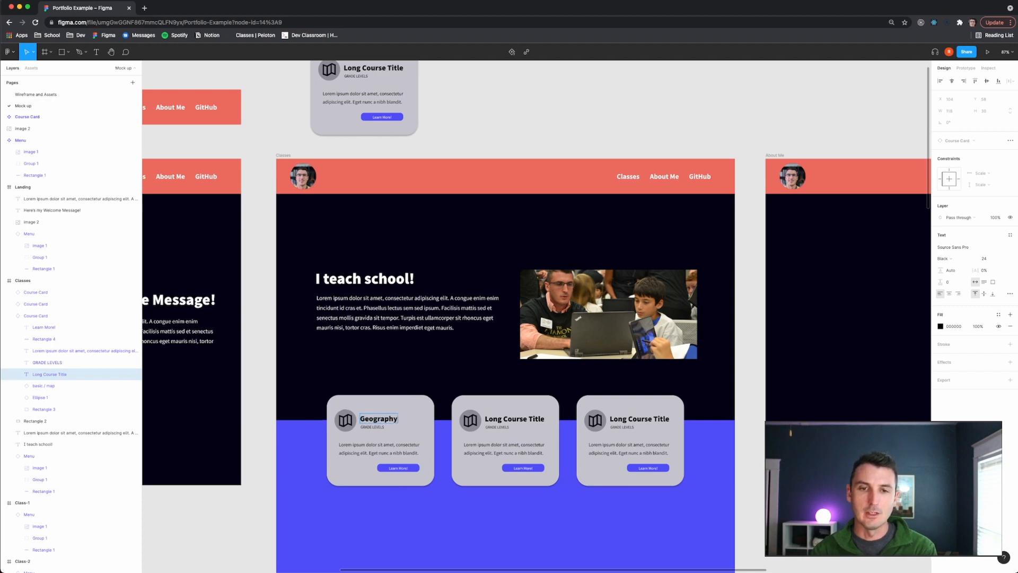
type("y")
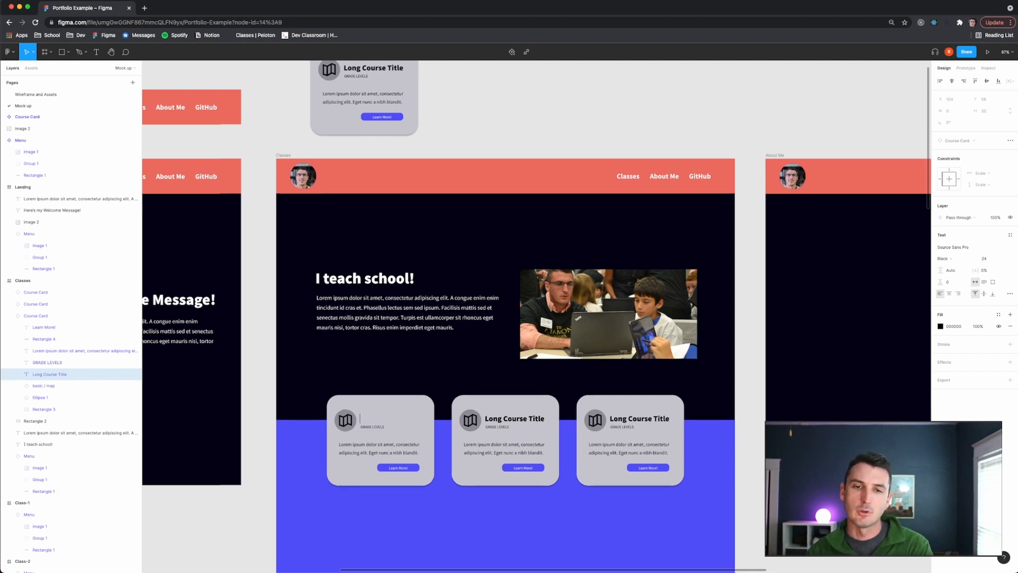
key("super+a")
type("MS Geography")
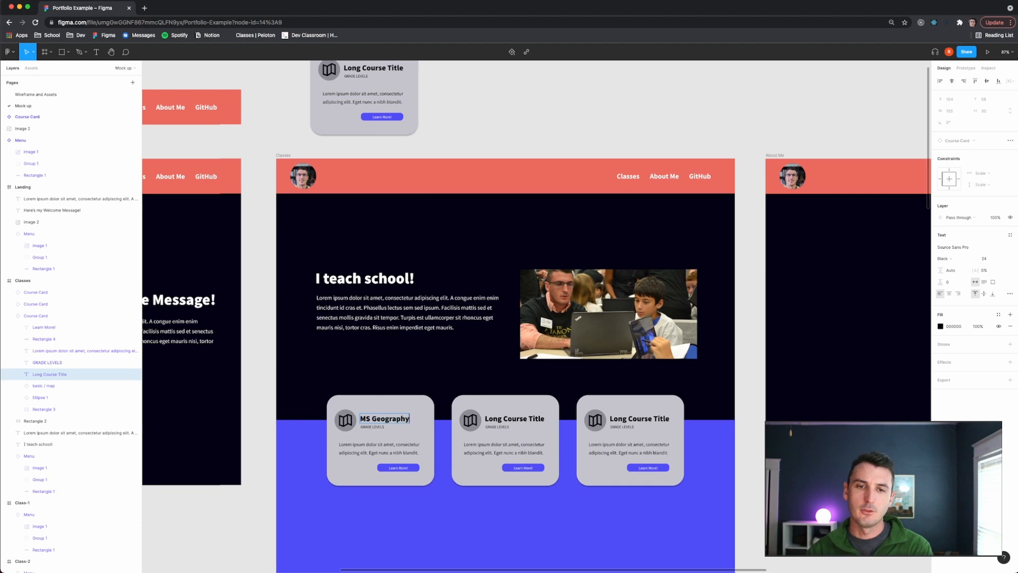
- Retitle the second course card Web Design and the third Intro to CS
double_click(513, 419)
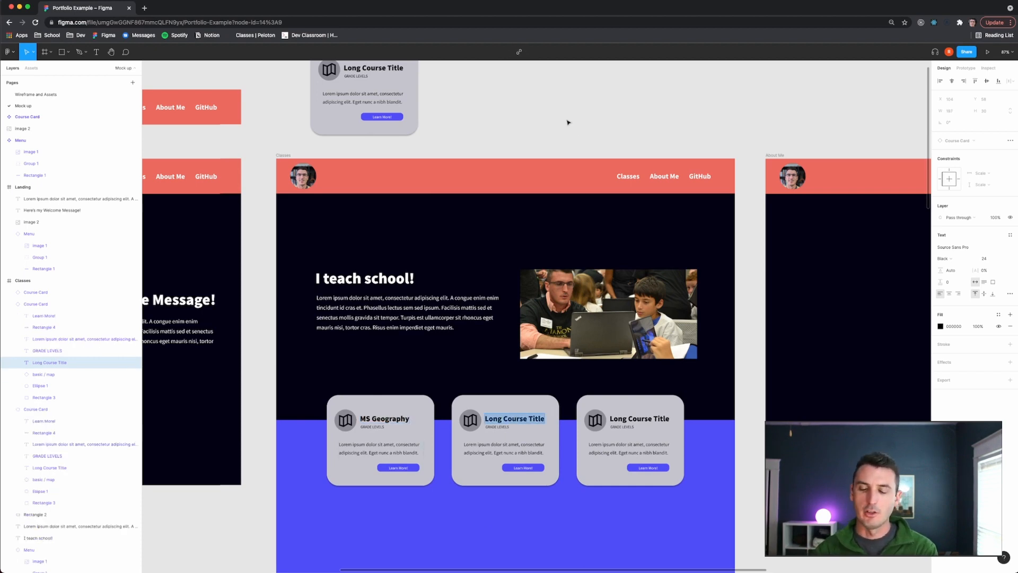
type("Web d")
type("esign")
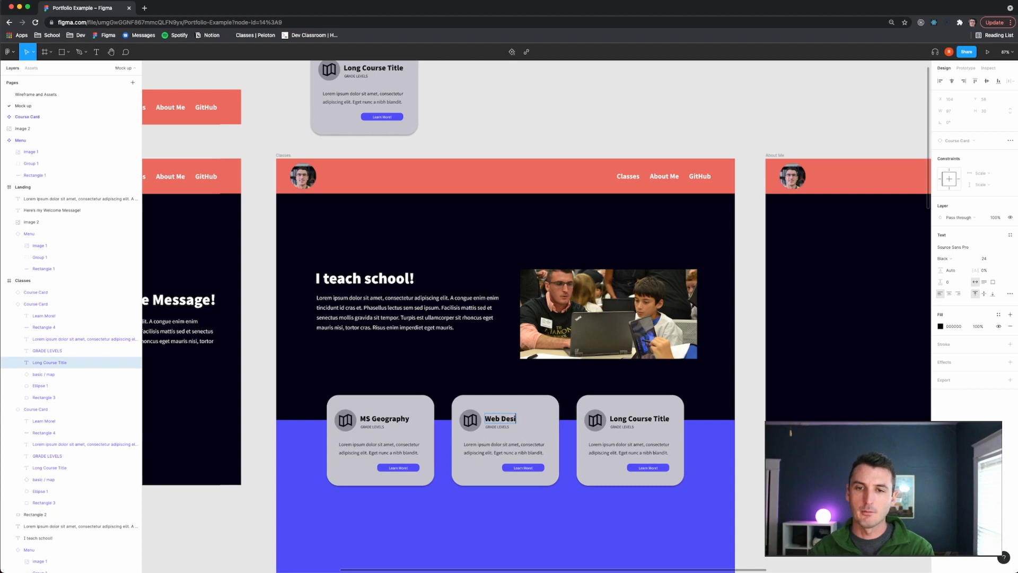
double_click(639, 417)
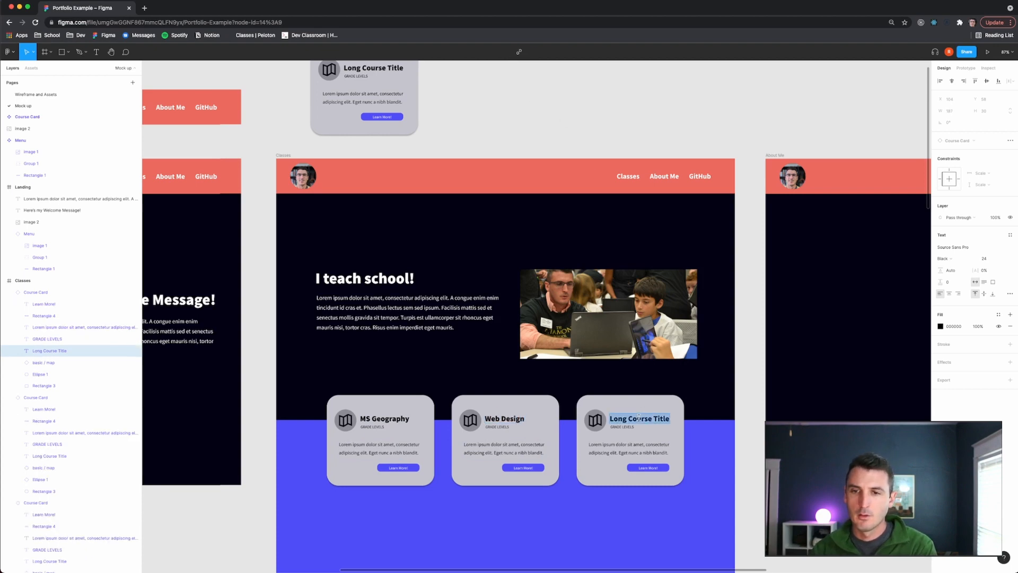
type("Intro to")
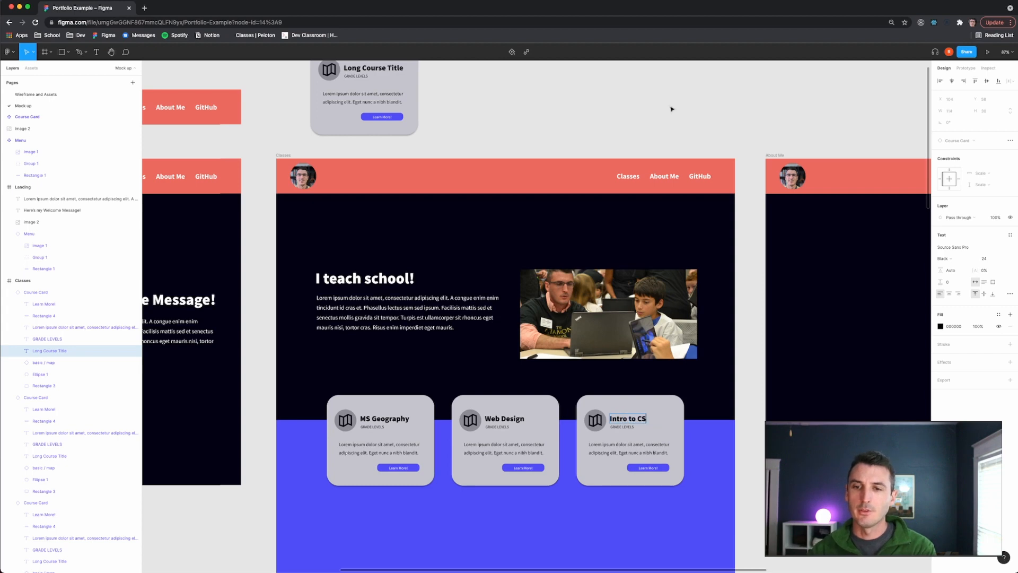
type(" Comp Sci")
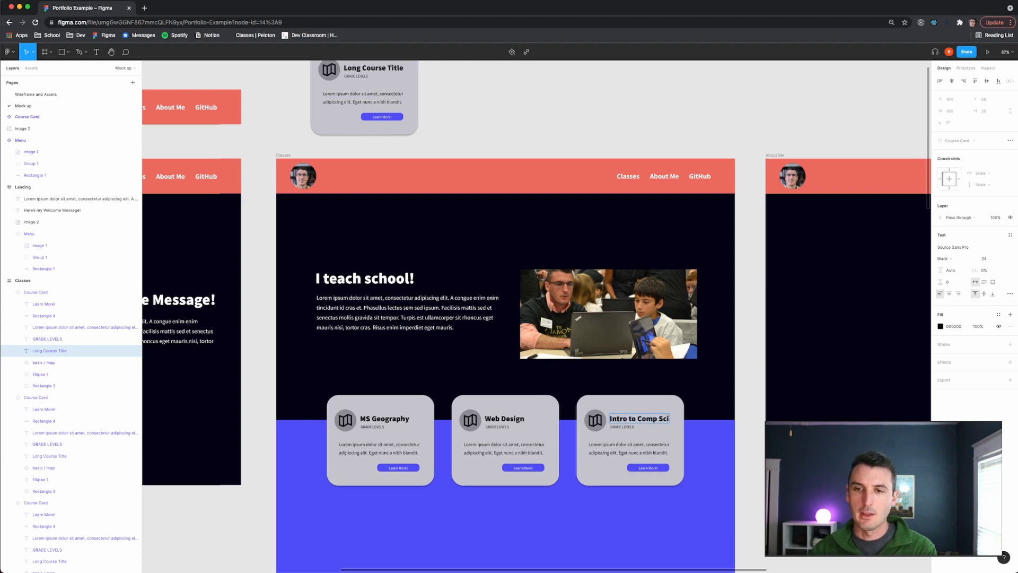
- Retitle the third course card Intro to Comp Sci
key("Escape")
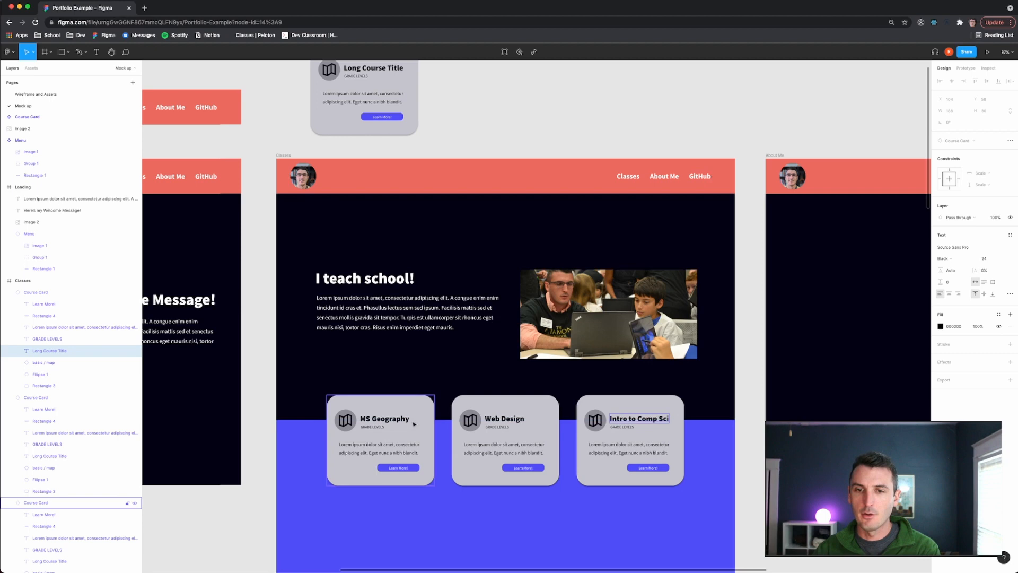
- Set the first course card's grade level text to Seventh
left_click(366, 428)
double_click(368, 428)
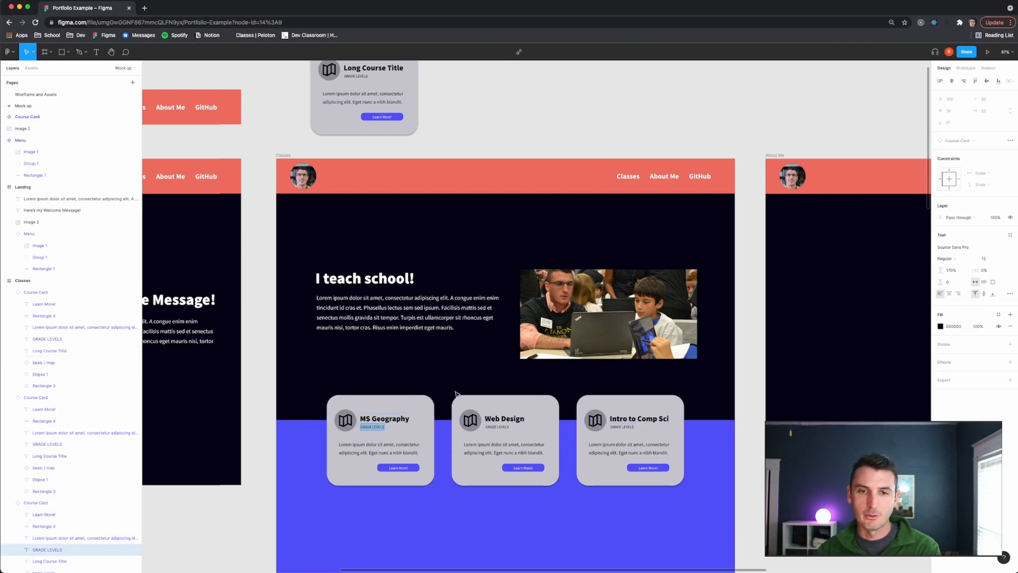
type("7th")
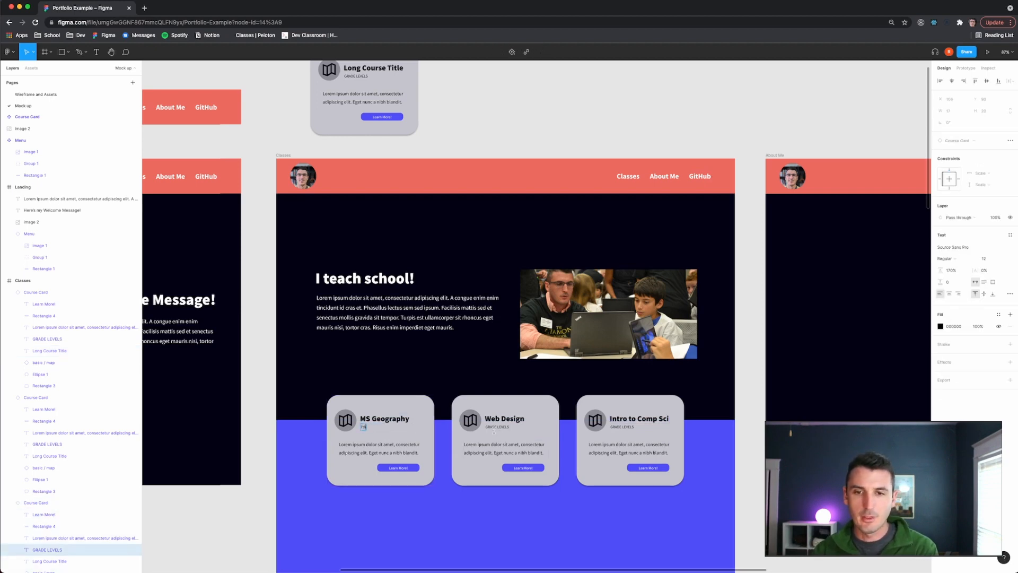
type("Seventh")
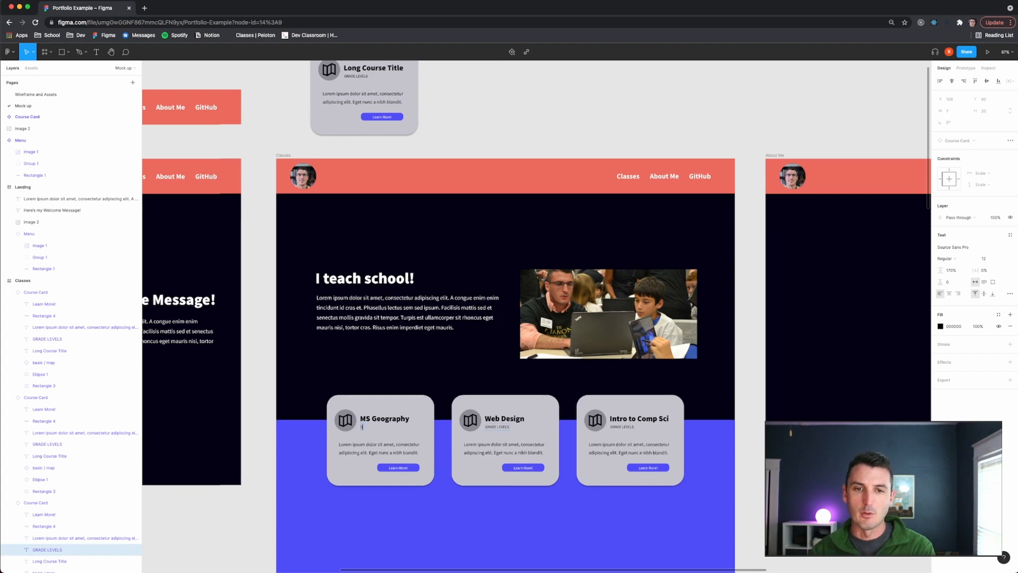
- Set the grade level text of the second and third course cards to Seventh & Eigth
double_click(498, 426)
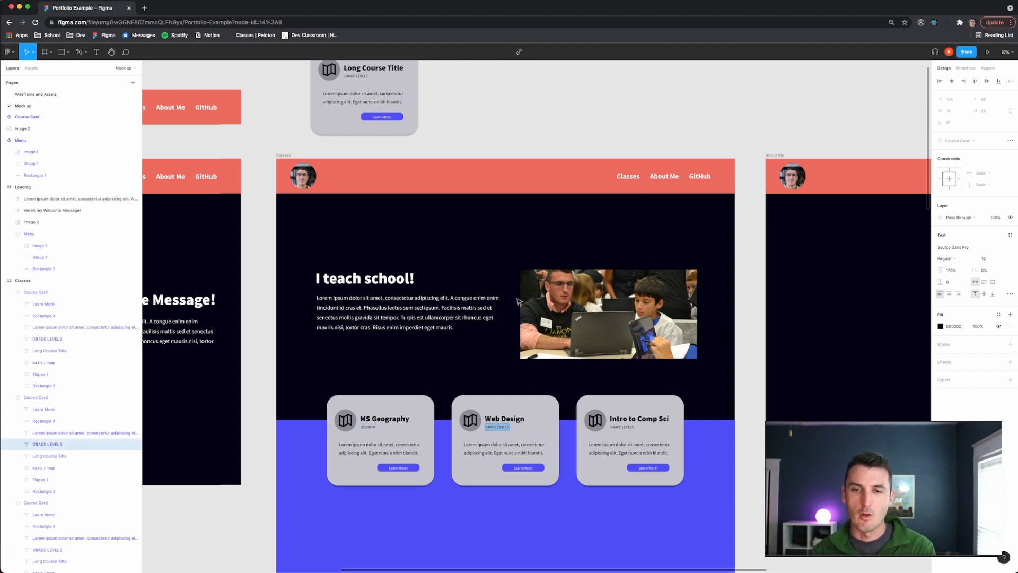
type("H & EIGTH")
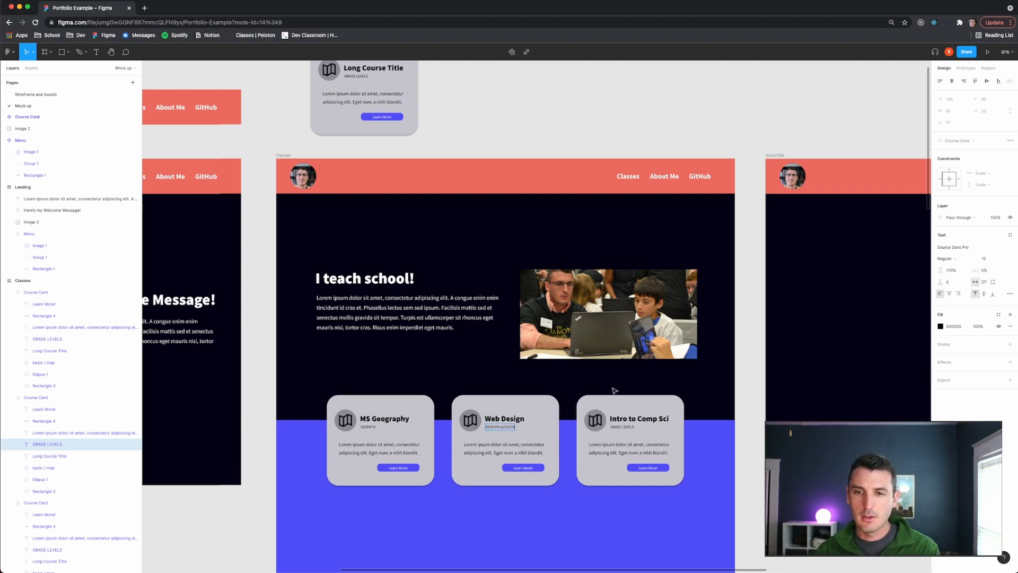
double_click(623, 427)
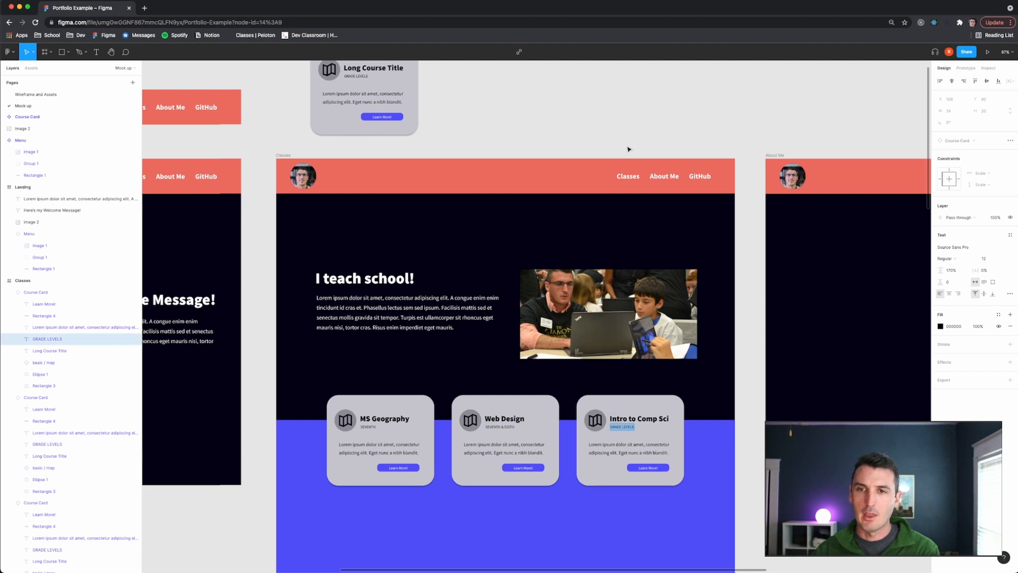
type("SEVENTH & EIGTH")
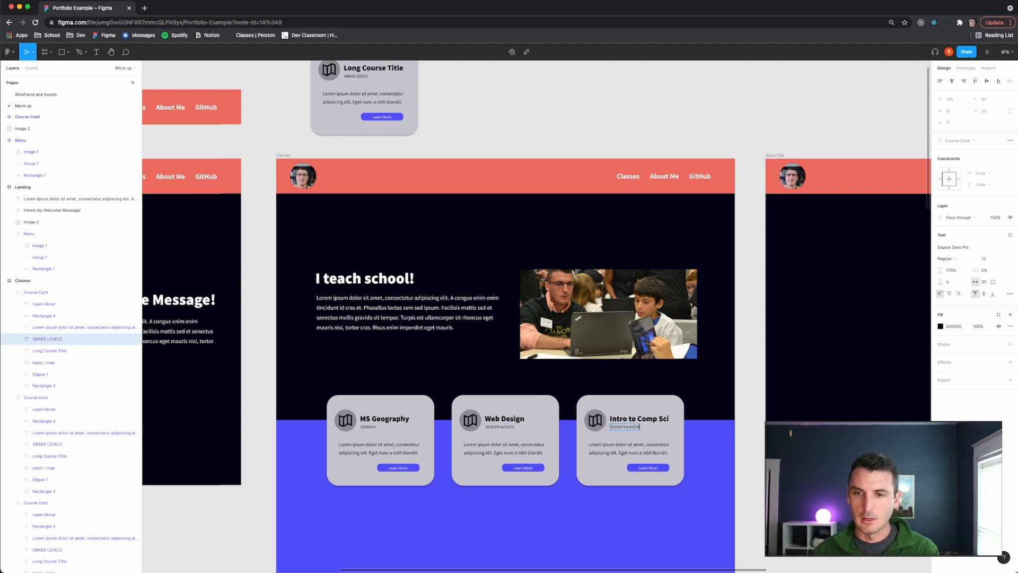
key("Escape")
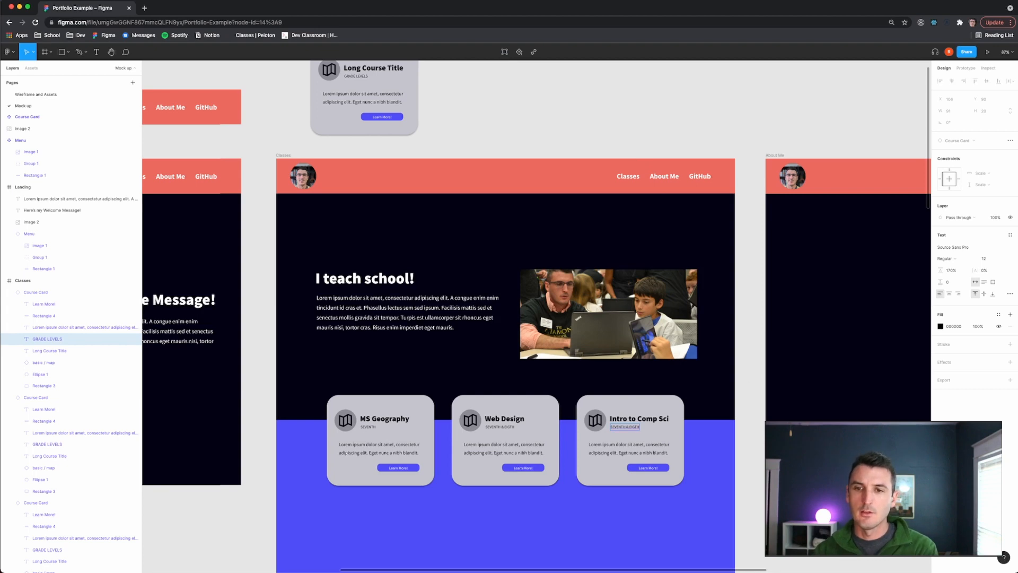
key("Escape")
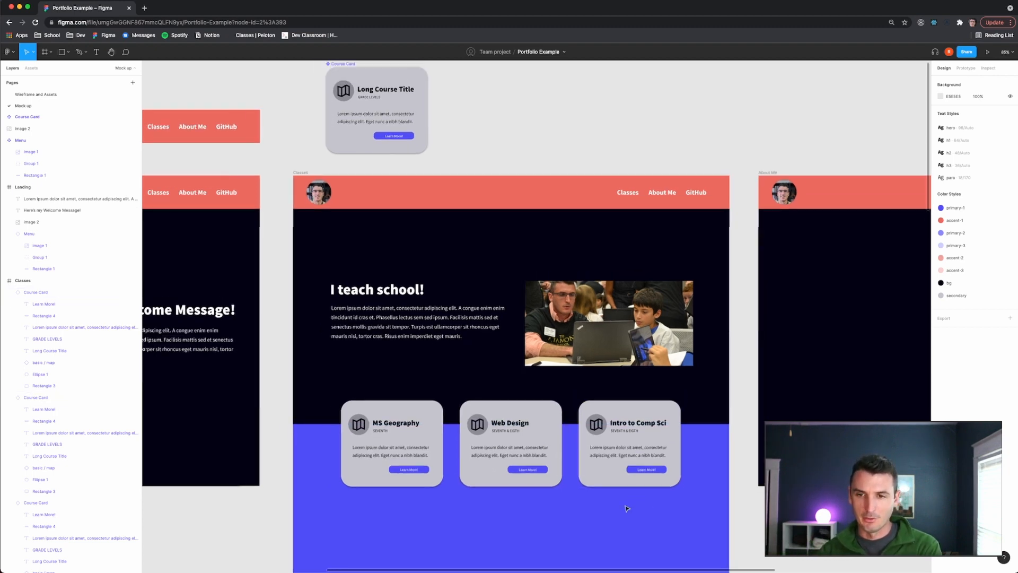
- Compare the Classes mockup with the Classes wireframe on the Wireframe and Assets page
scroll(628, 506, "down", 2)
scroll(527, 507, "up", 2)
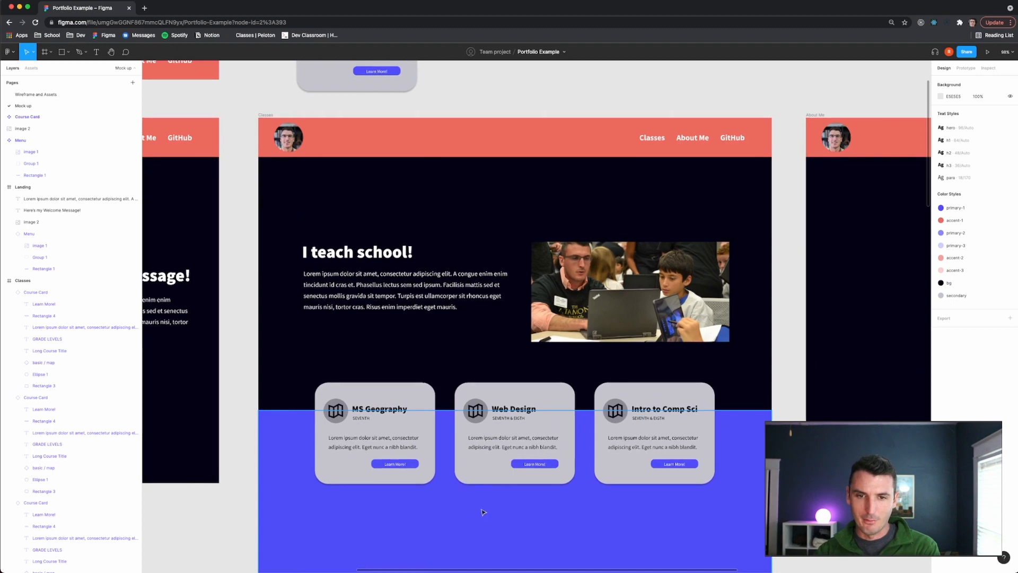
scroll(483, 512, "up", 2)
scroll(484, 512, "up", 2)
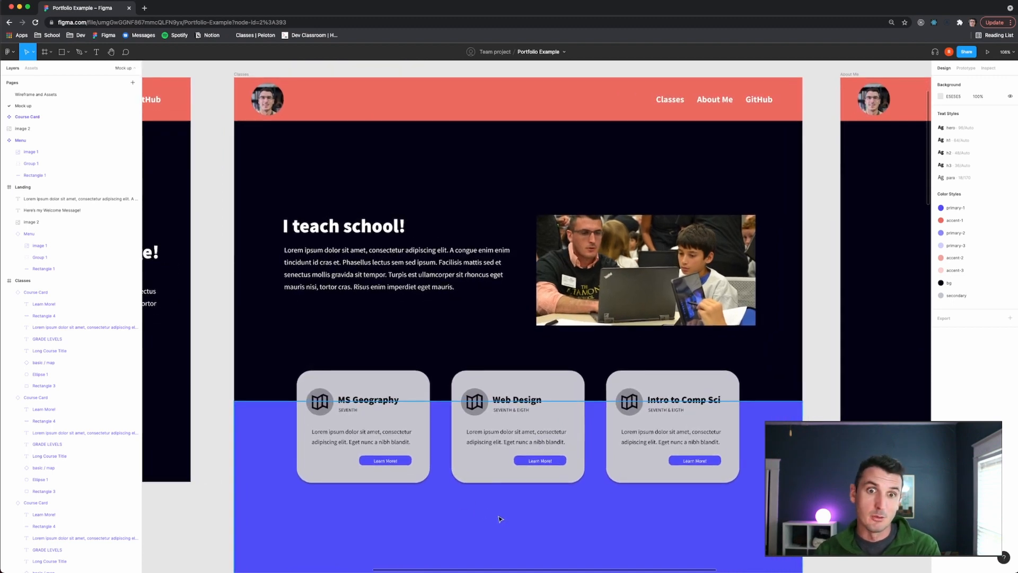
scroll(534, 511, "up", 2)
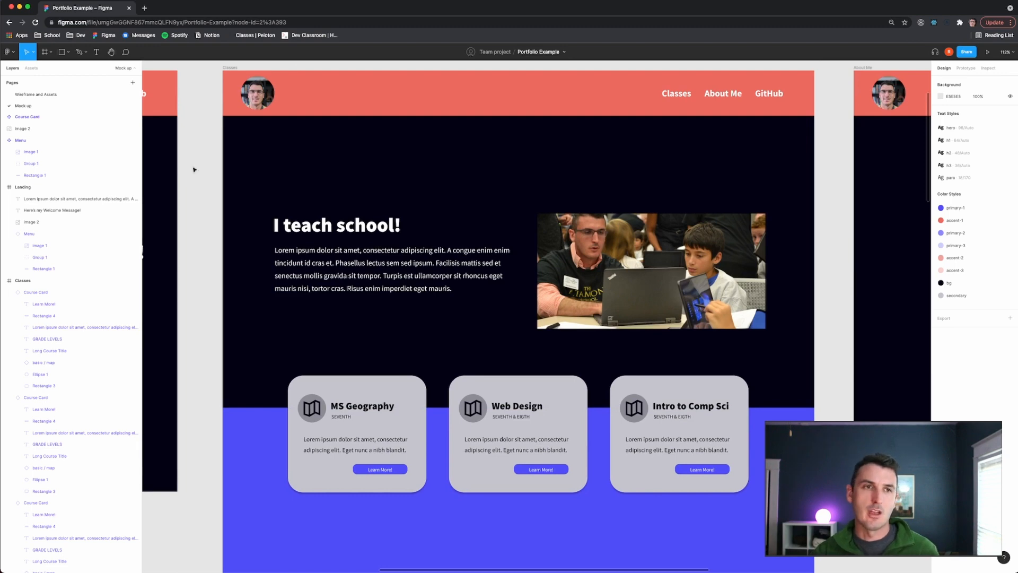
left_click(35, 94)
scroll(373, 260, "up", 5)
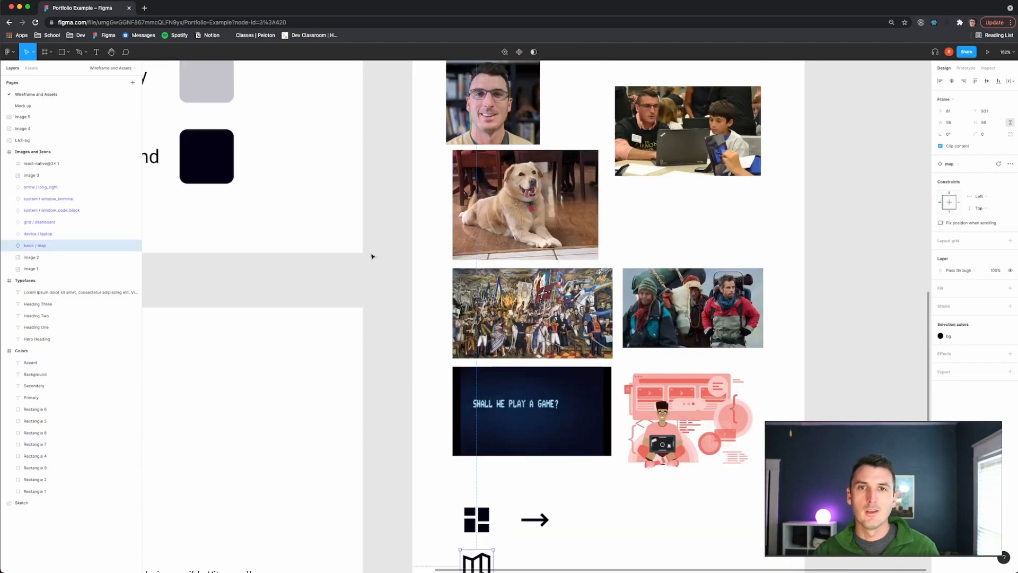
scroll(371, 257, "up", 10)
scroll(371, 257, "left", 6)
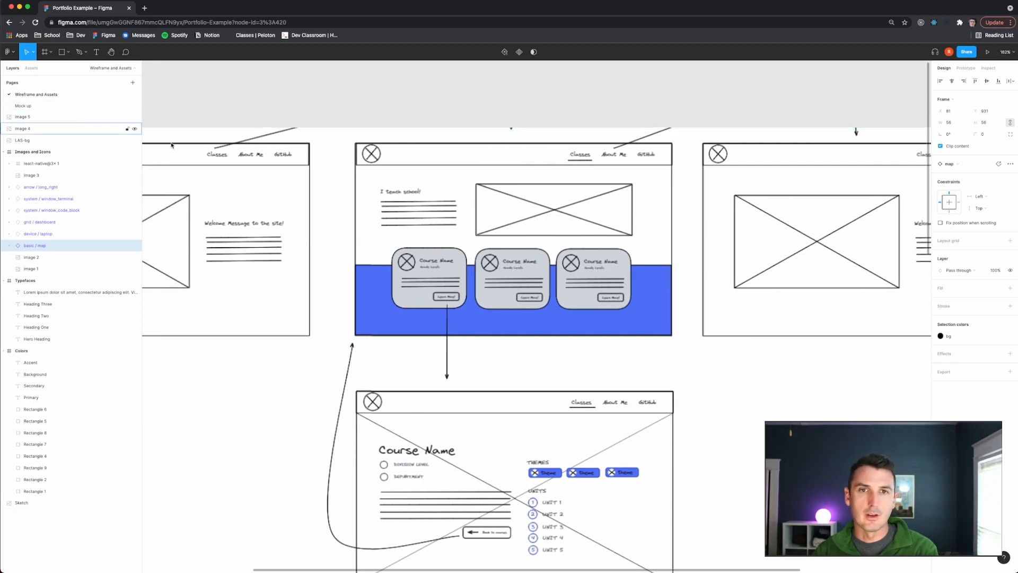
left_click(32, 106)
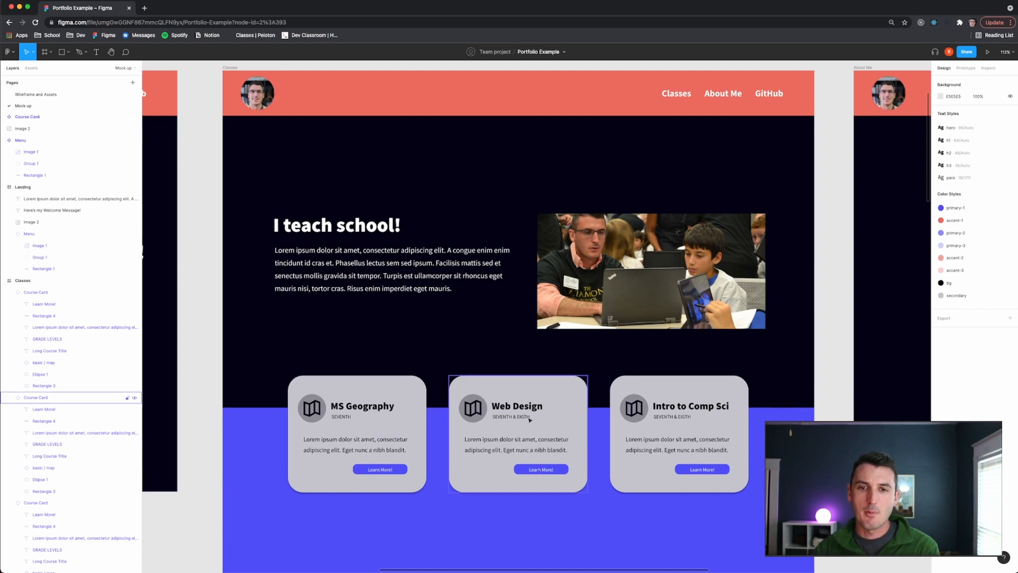
- Copy the window_code_block icon from the icon set on the Wireframe and Assets page
double_click(480, 409)
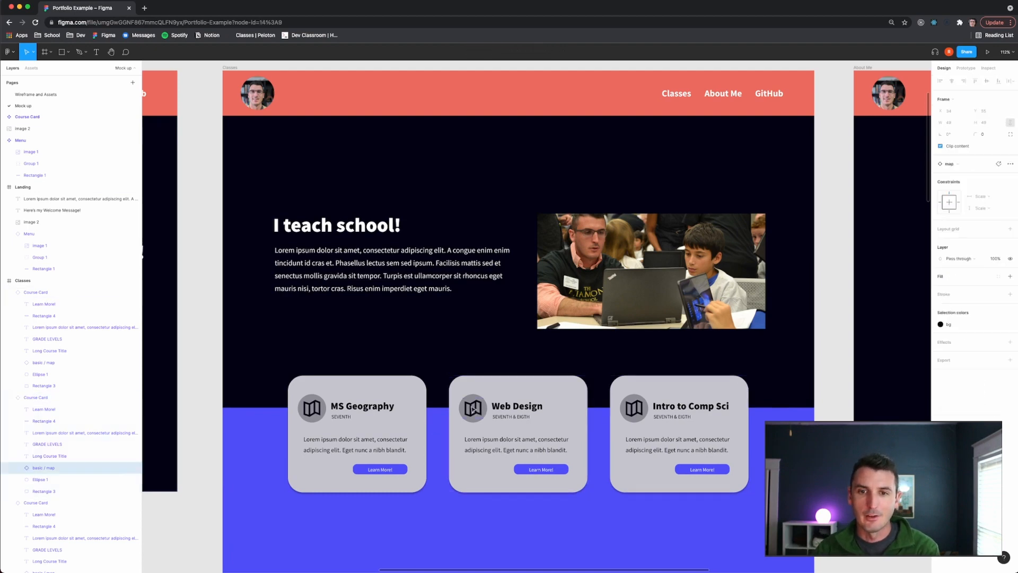
left_click(75, 93)
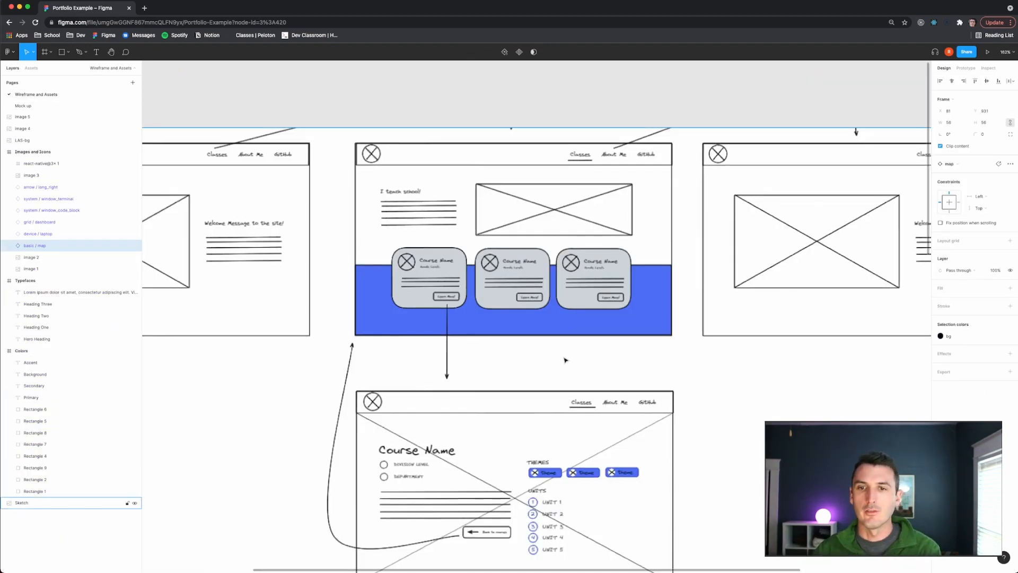
scroll(568, 362, "down", 4)
scroll(668, 395, "down", 5)
scroll(666, 397, "right", 3)
scroll(646, 405, "down", 6)
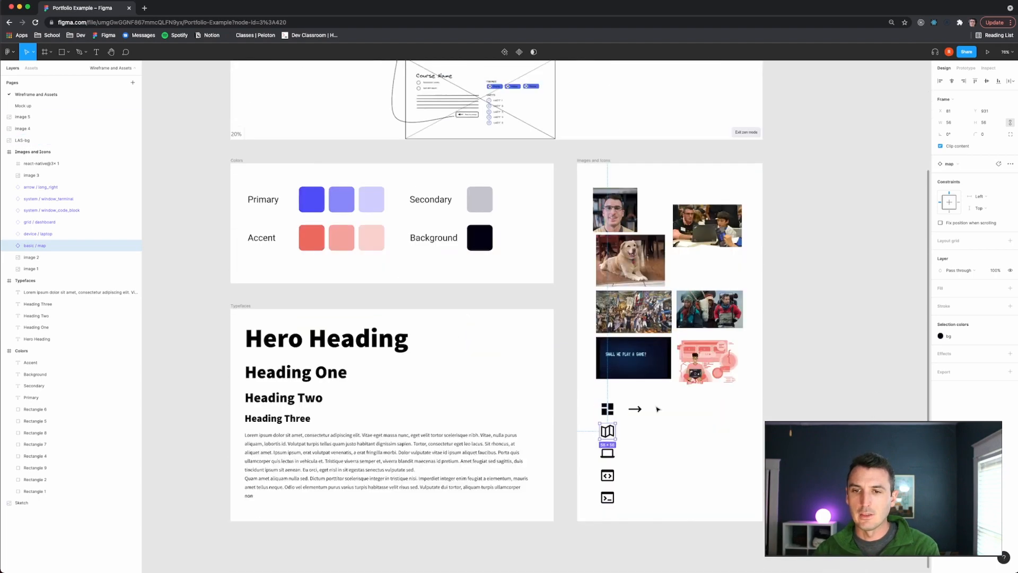
scroll(624, 413, "up", 5)
scroll(621, 429, "right", 3)
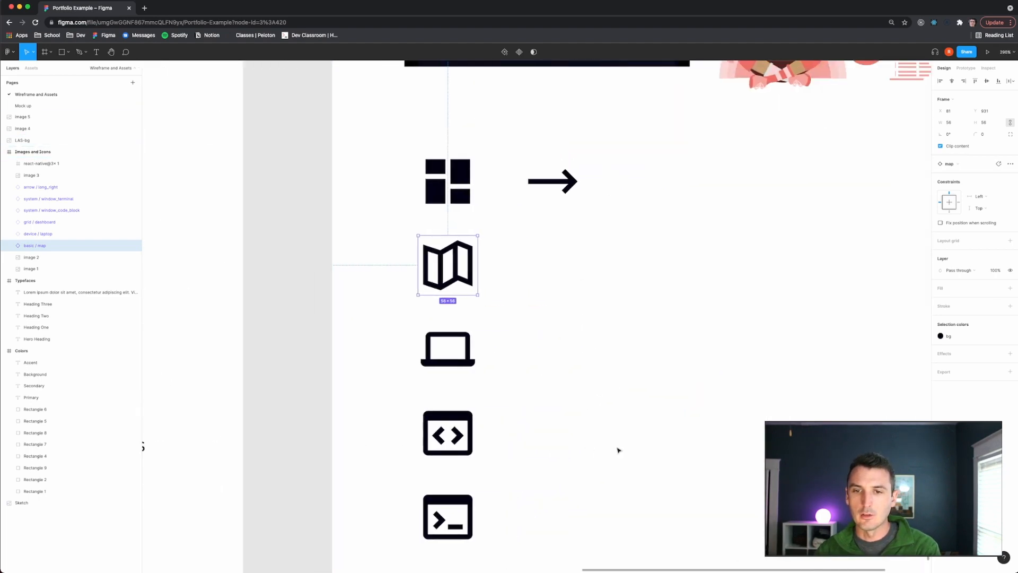
scroll(569, 464, "down", 1)
left_click(474, 448)
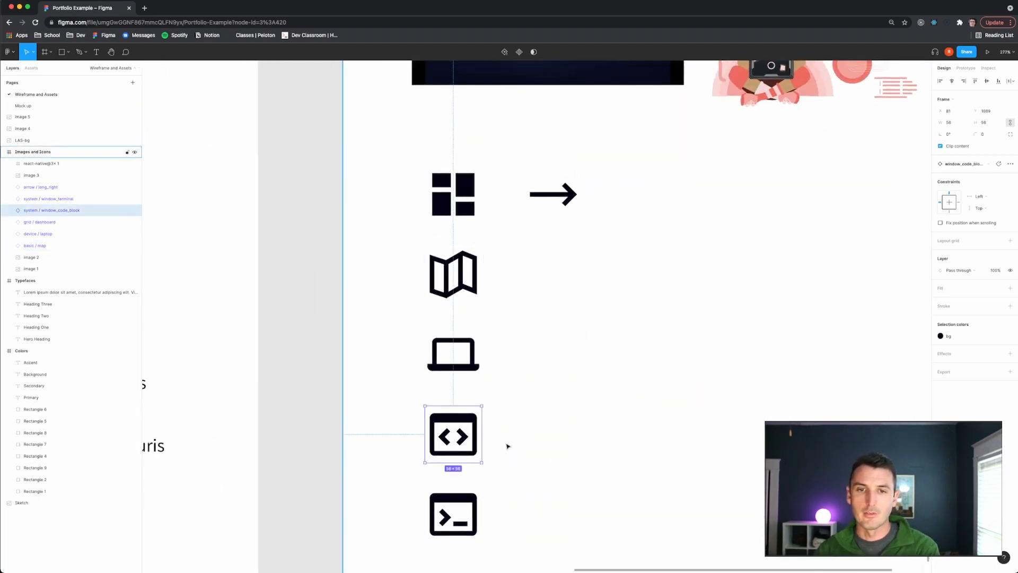
left_click(72, 105)
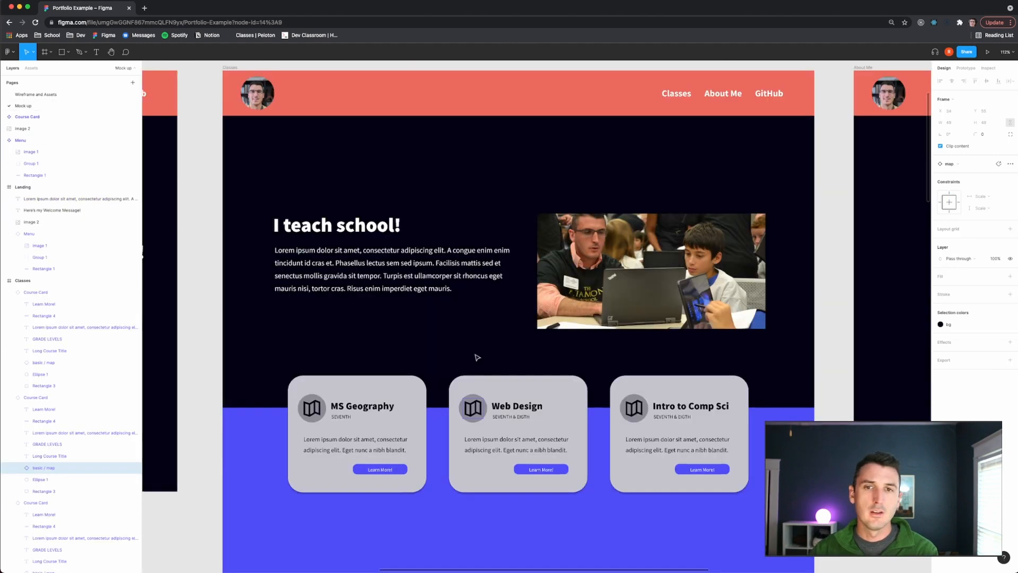
- Replace the Web Design card's map icon with the pasted code-block icon, placing it in the icon circle
double_click(469, 410)
key("Delete")
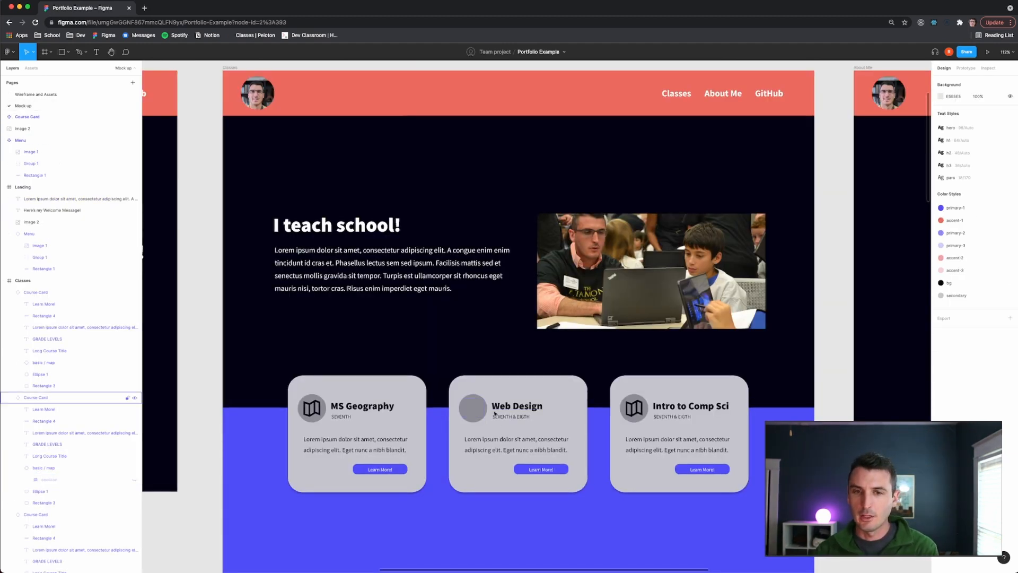
key("super+v")
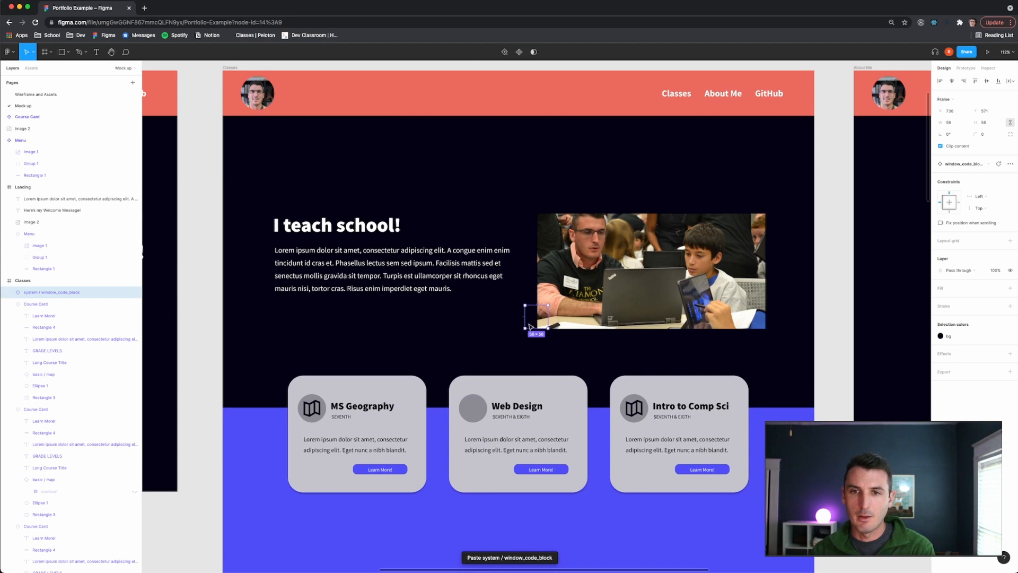
left_click_drag(529, 325, 469, 412)
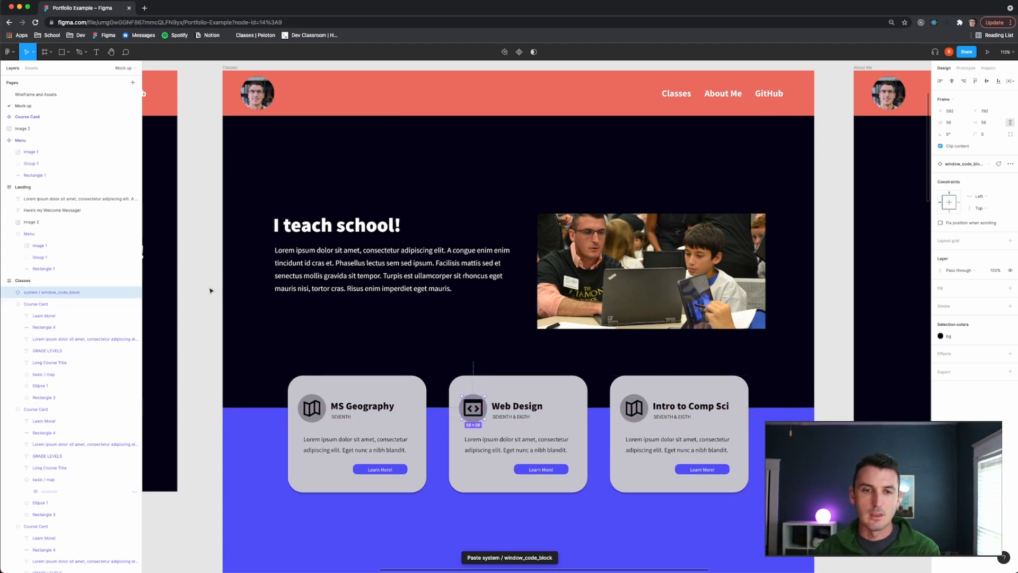
- Resize the Web Design card's code-block icon to 49 × 49 and nudge it into place in its circle
double_click(312, 407)
double_click(312, 407)
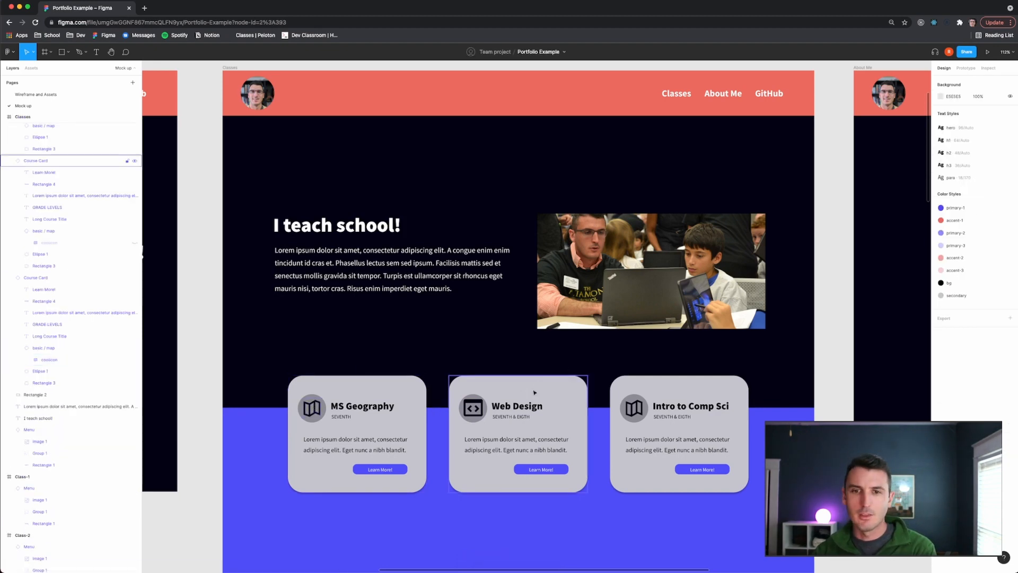
left_click(483, 412)
left_click_drag(484, 419, 480, 415)
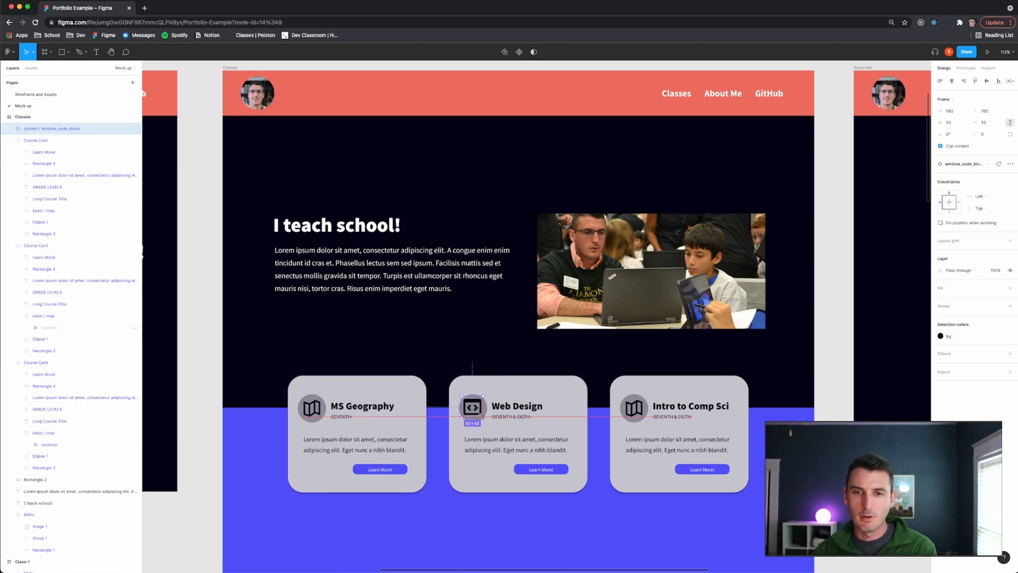
double_click(314, 406)
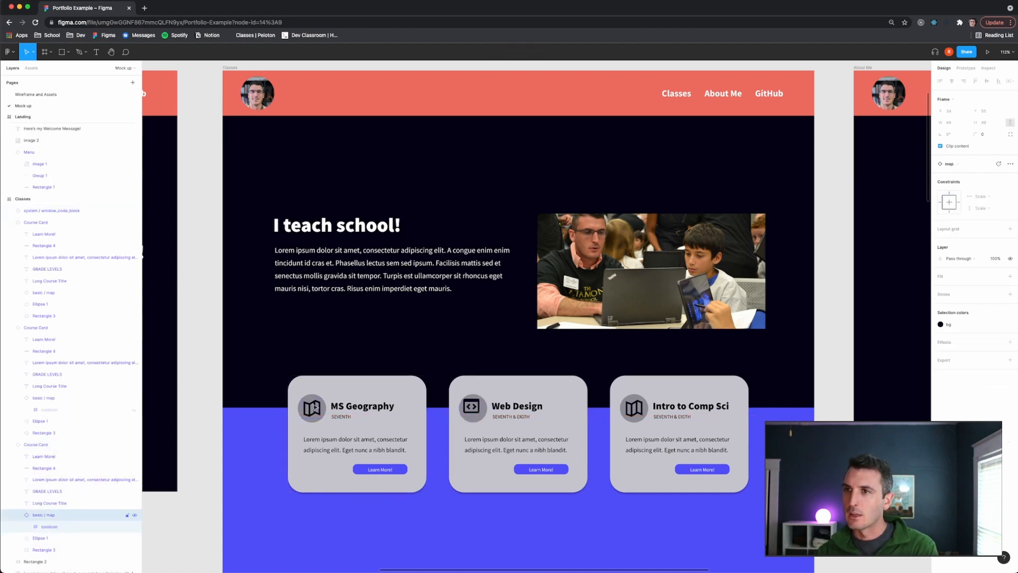
left_click(470, 407)
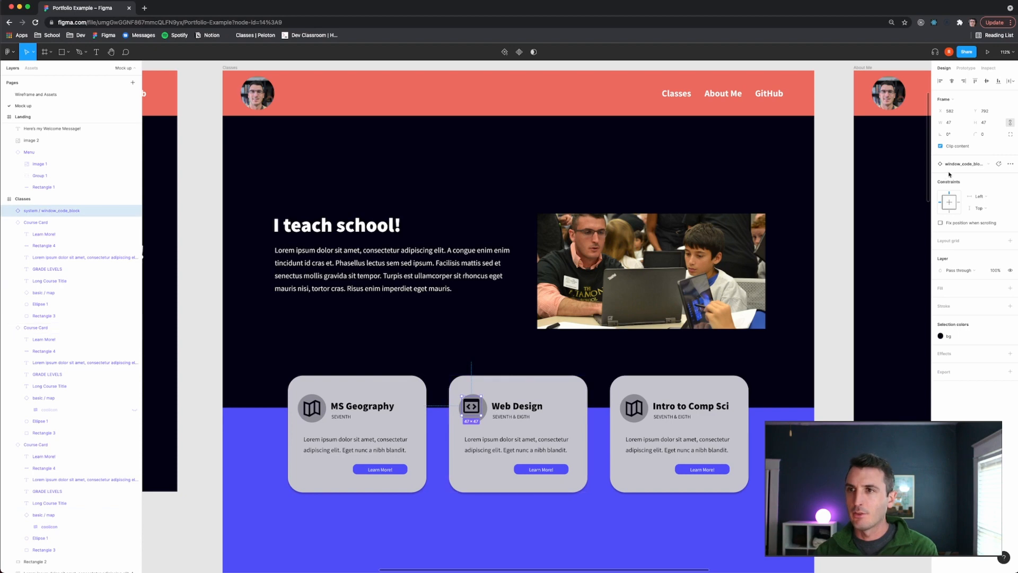
left_click(953, 125)
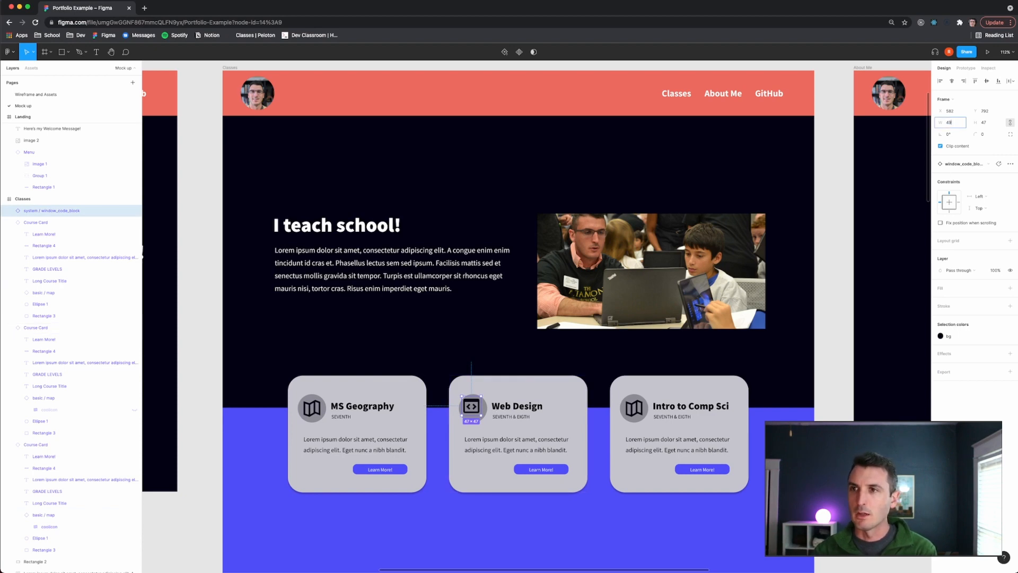
type("49")
key("Return")
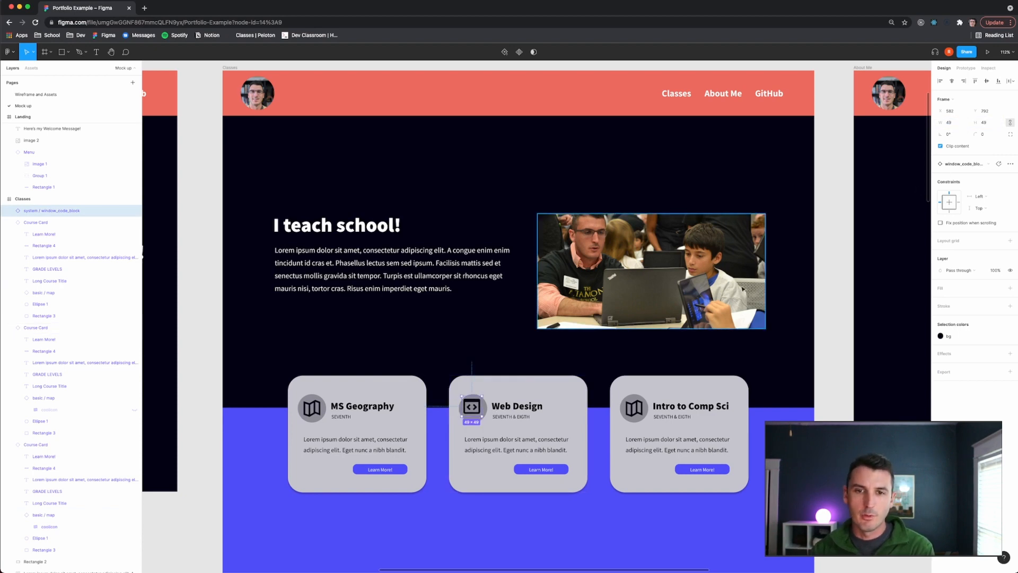
left_click_drag(471, 407, 473, 410)
left_click(508, 342)
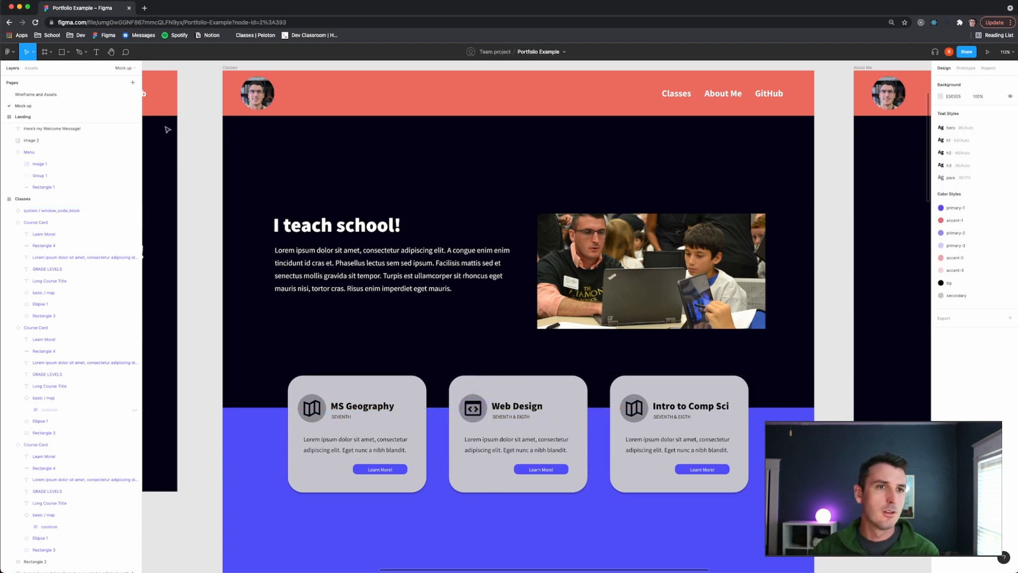
- Copy the window_terminal icon from the icon set on the Wireframe and Assets page
left_click(63, 94)
scroll(531, 340, "down", 2)
left_click(459, 457)
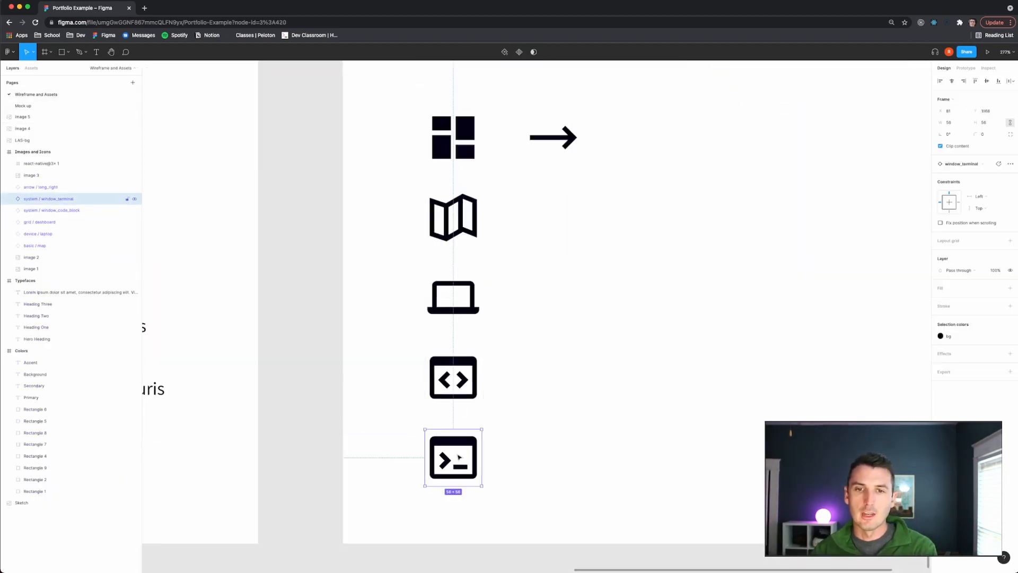
left_click(22, 105)
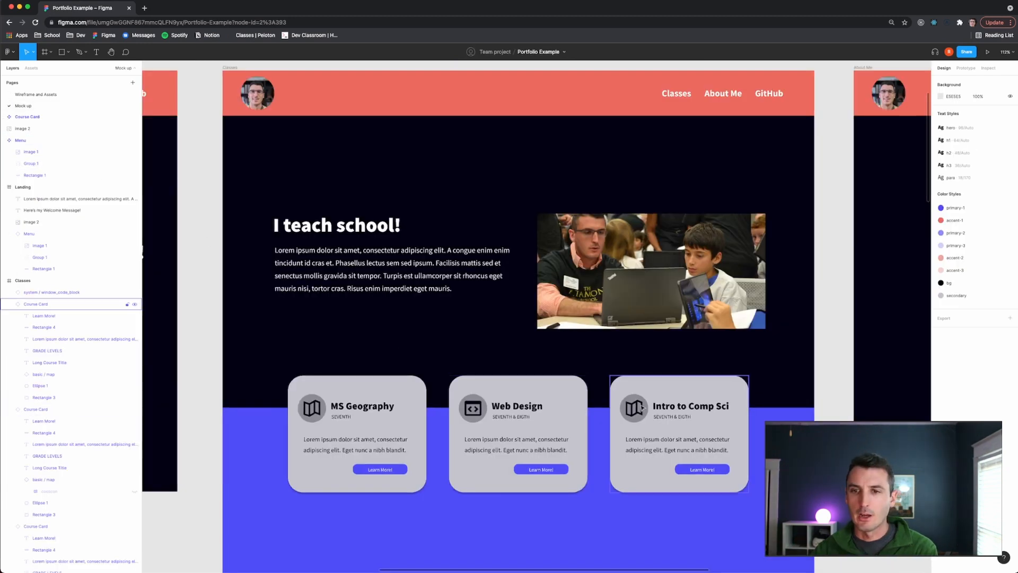
- Replace the Intro to Comp Sci card's map icon with the pasted window_terminal icon, placing it in the icon circle
double_click(641, 407)
key("super+v")
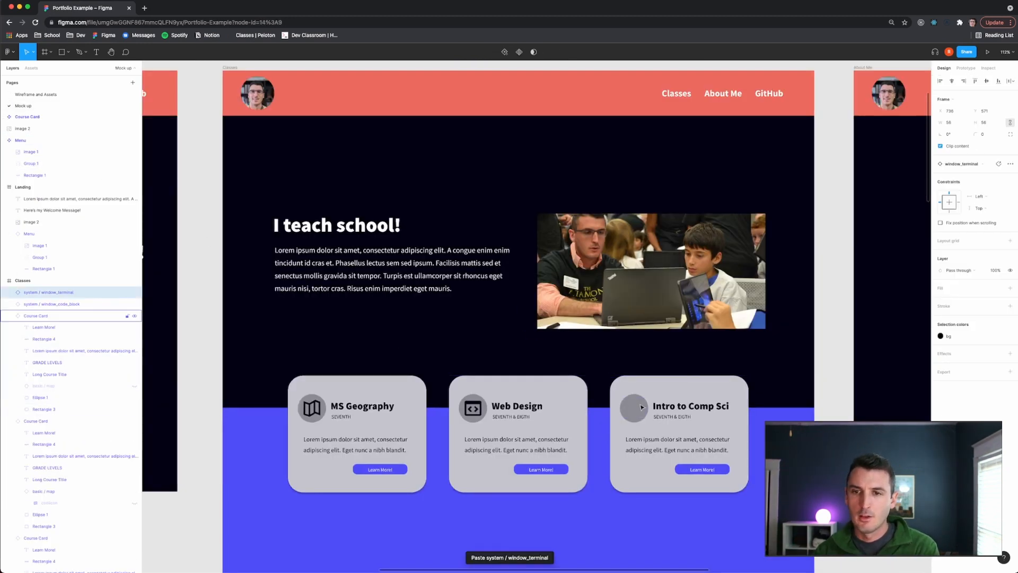
left_click_drag(536, 321, 631, 411)
- Resize the Intro to Comp Sci card's terminal icon to 49 × 49 and nudge it into place in its circle
left_click(947, 123)
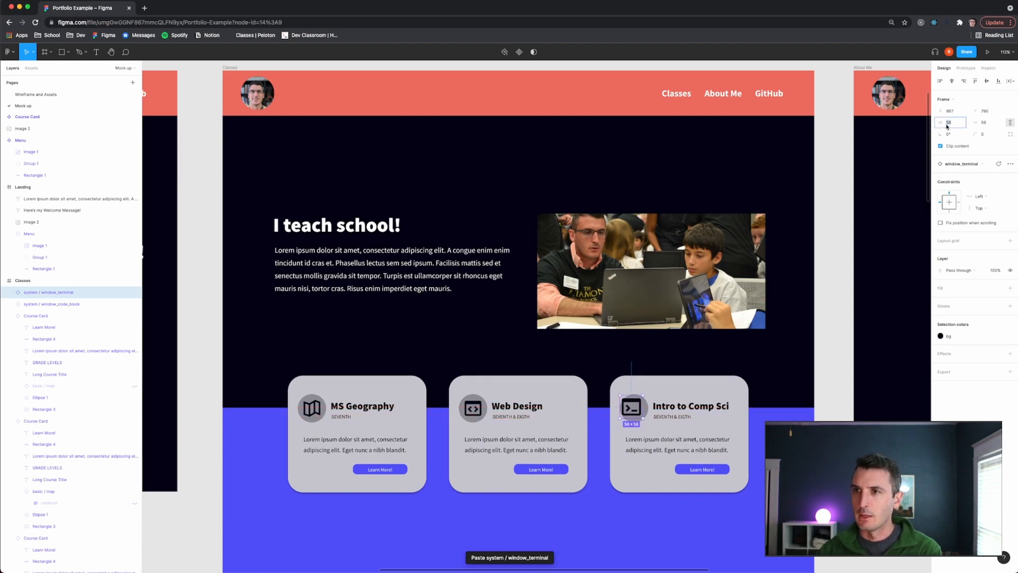
key("Return")
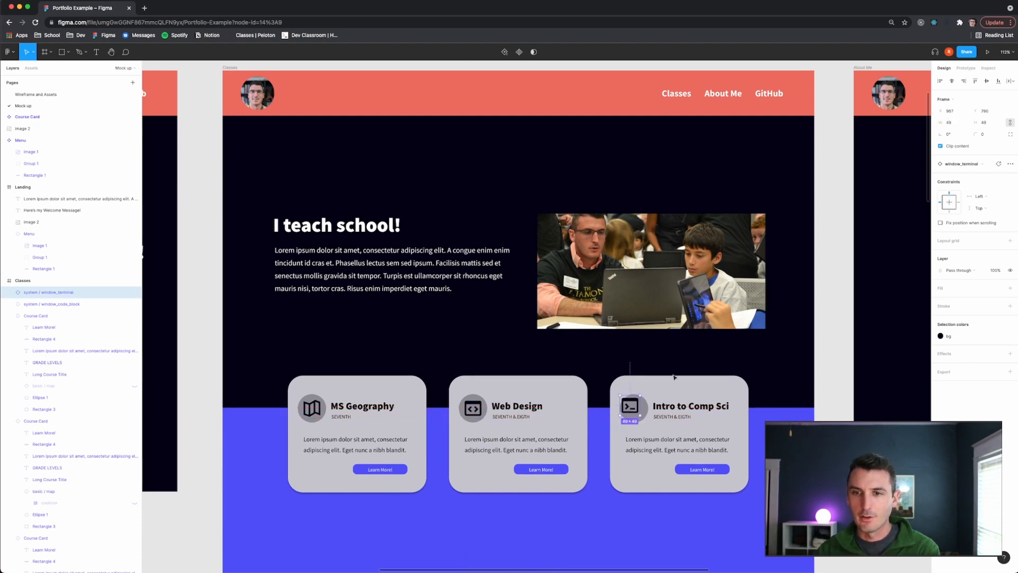
scroll(664, 417, "left", 1)
scroll(667, 418, "up", 1)
scroll(660, 409, "up", 2)
left_click_drag(652, 402, 659, 407)
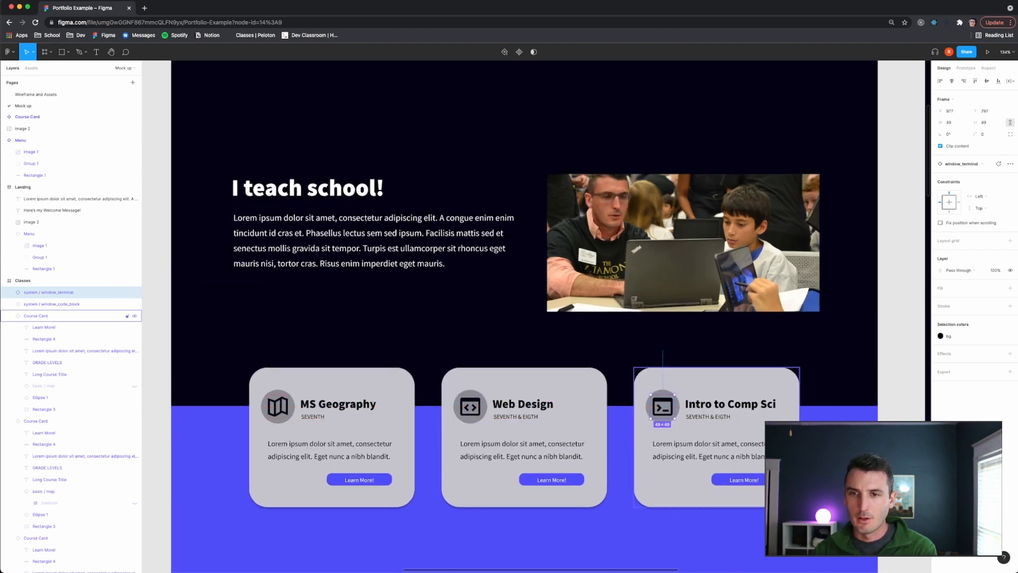
left_click(901, 461)
- Zoom out and survey the Classes page with its three course cards alongside the other page frames
scroll(901, 462, "down", 2)
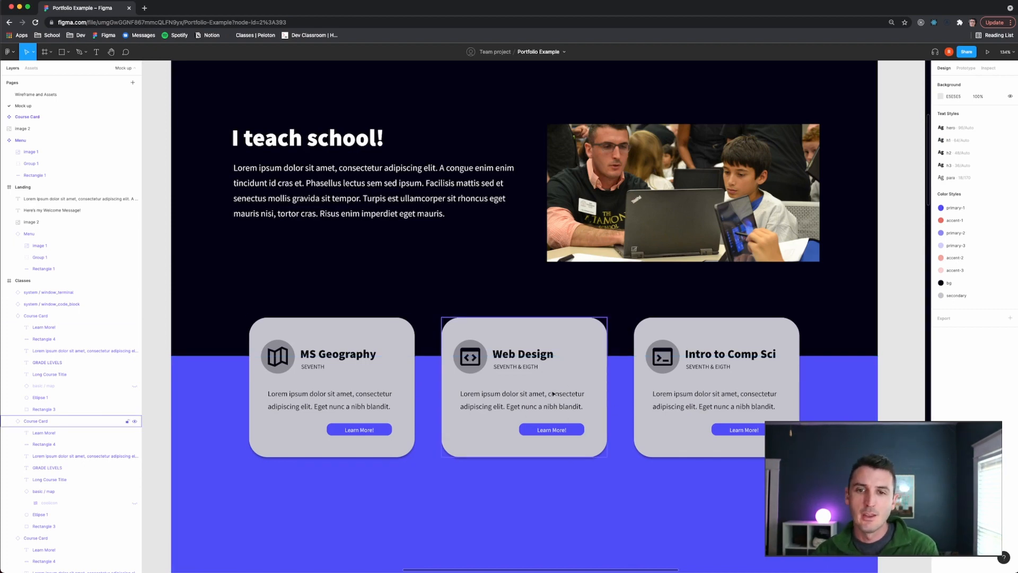
scroll(595, 427, "down", 5)
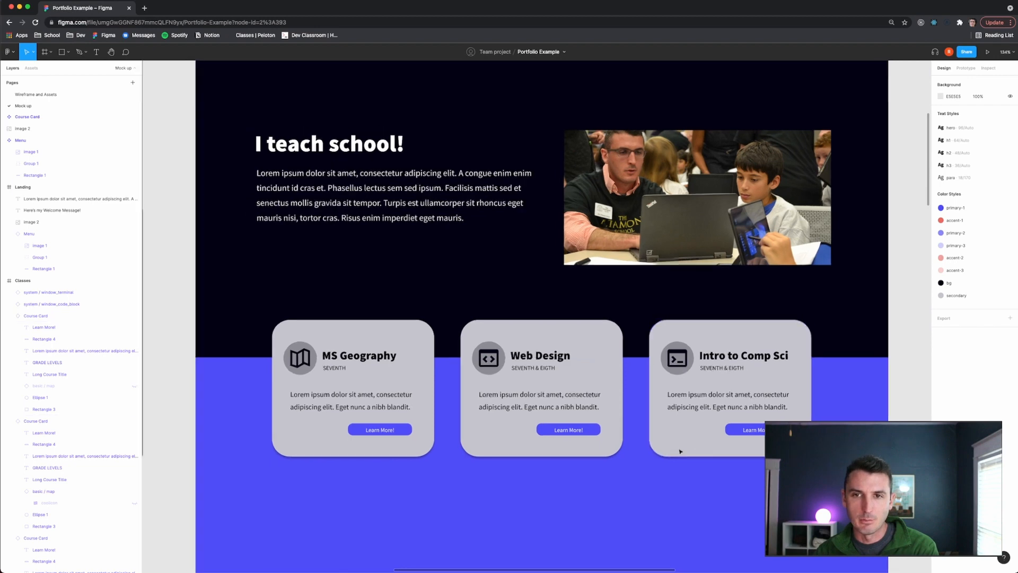
scroll(681, 451, "down", 8)
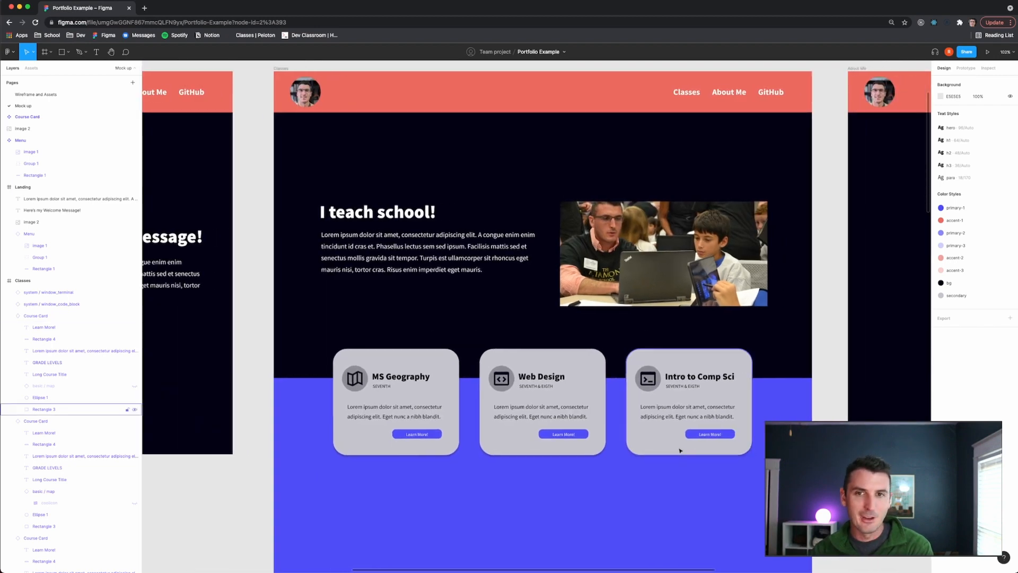
scroll(673, 456, "down", 5)
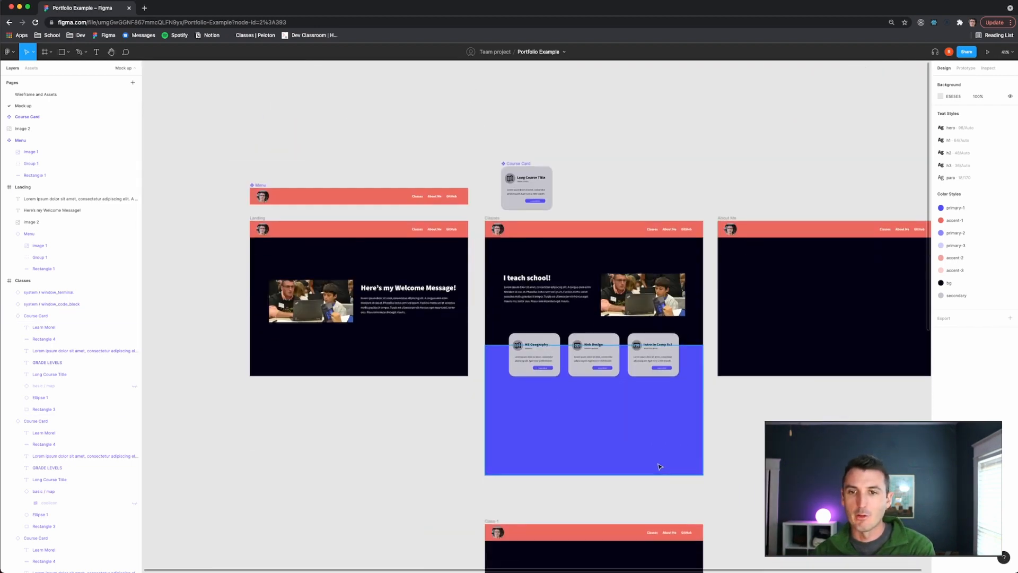
scroll(656, 445, "down", 4)
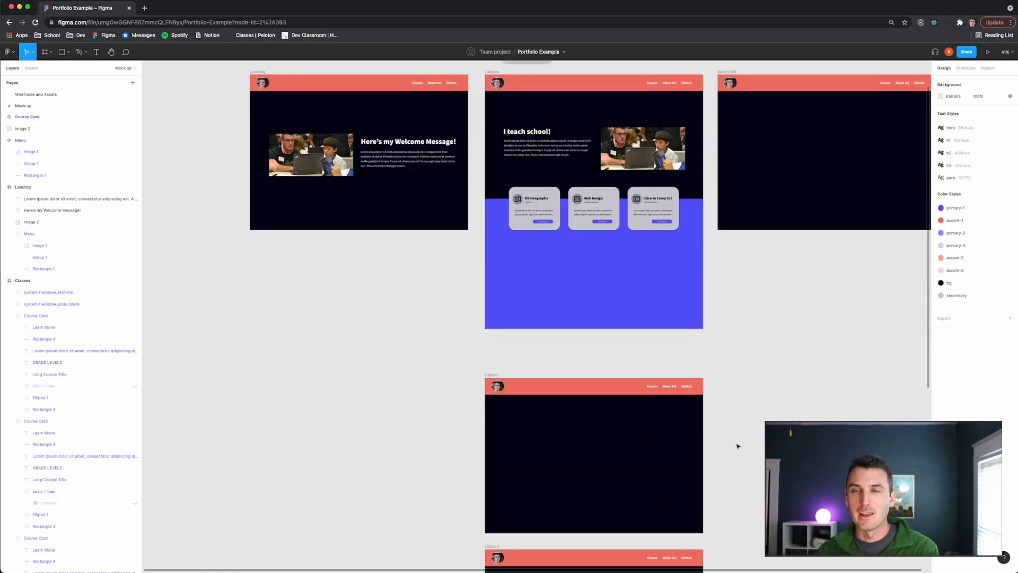
scroll(693, 439, "left", 2)
scroll(695, 439, "right", 4)
scroll(684, 452, "up", 4)
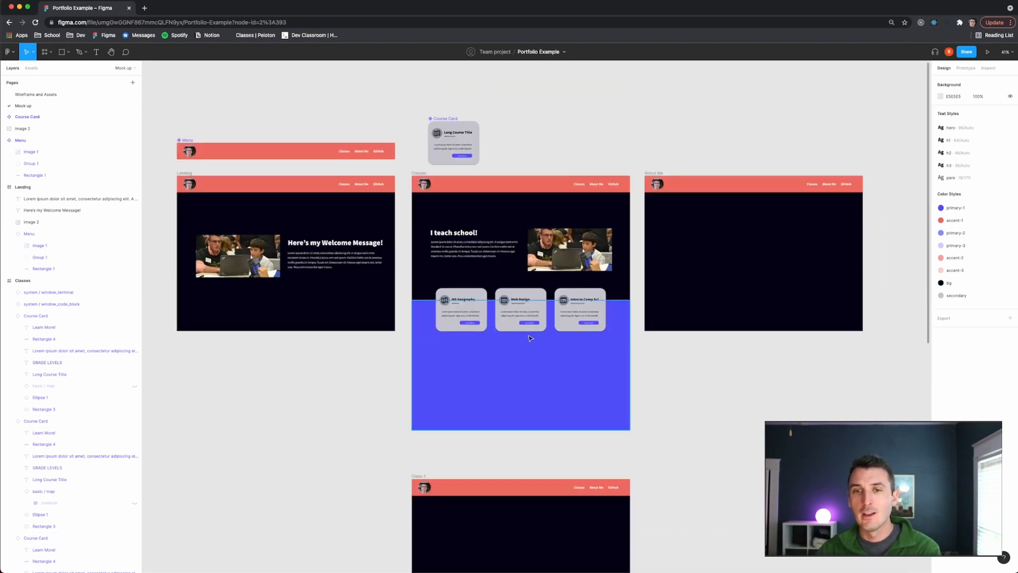
scroll(526, 321, "left", 1)
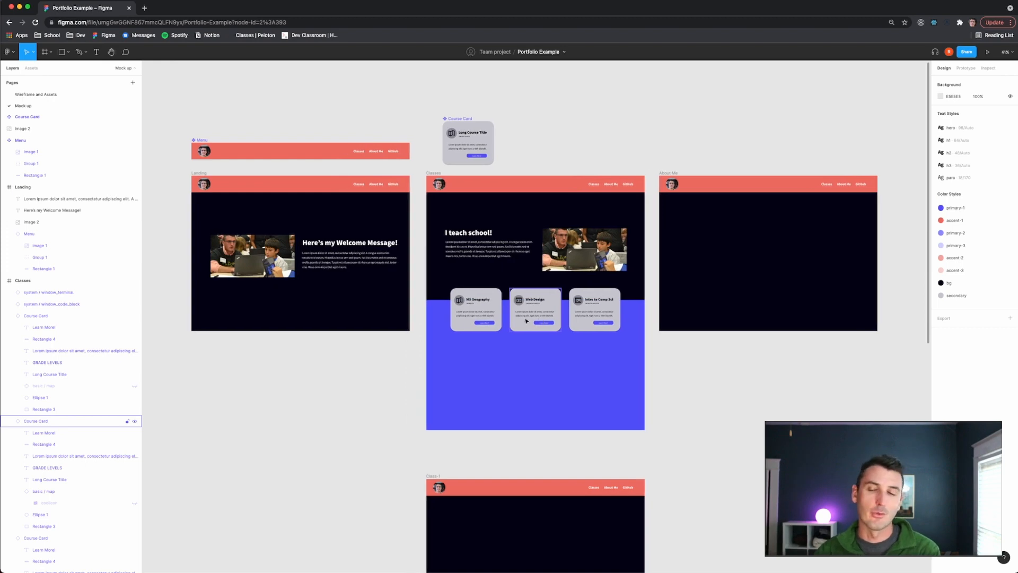
scroll(520, 325, "down", 5)
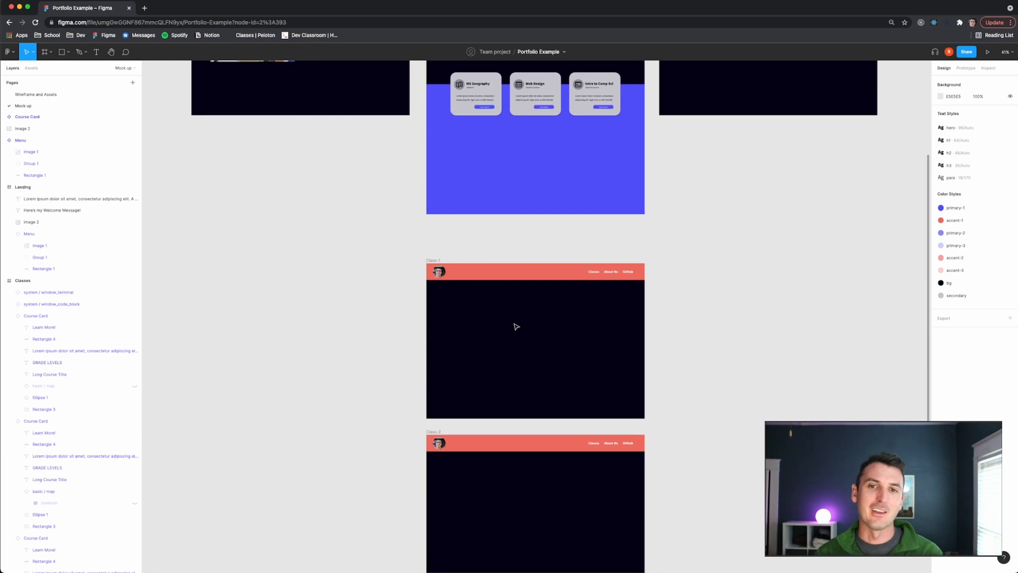
scroll(518, 318, "down", 2)
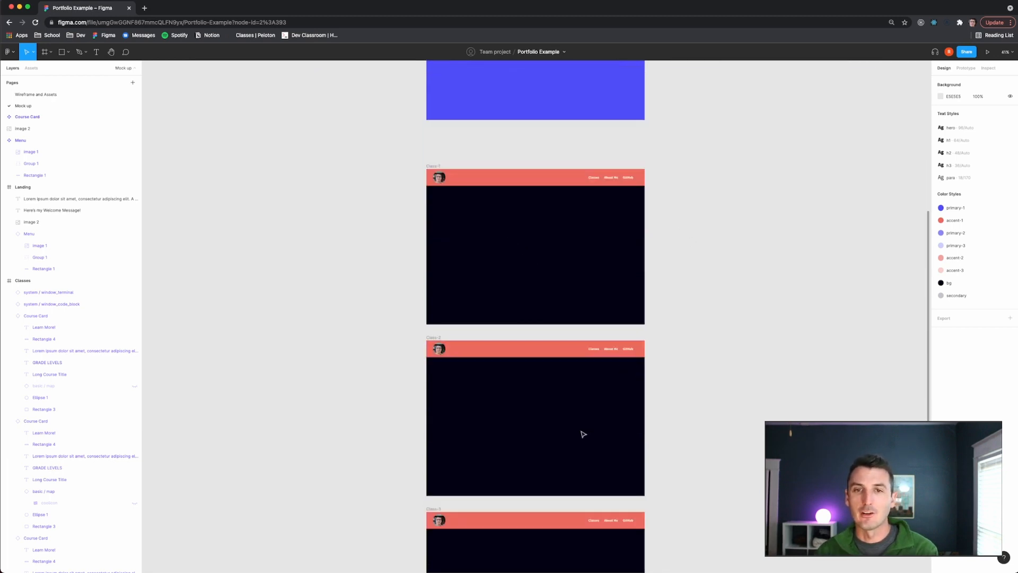
scroll(613, 444, "up", 6)
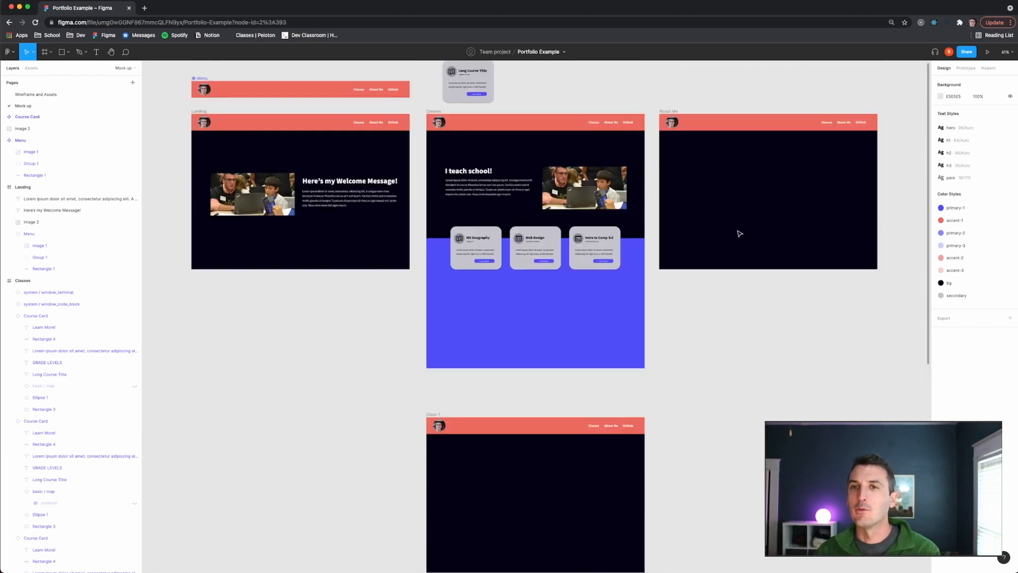